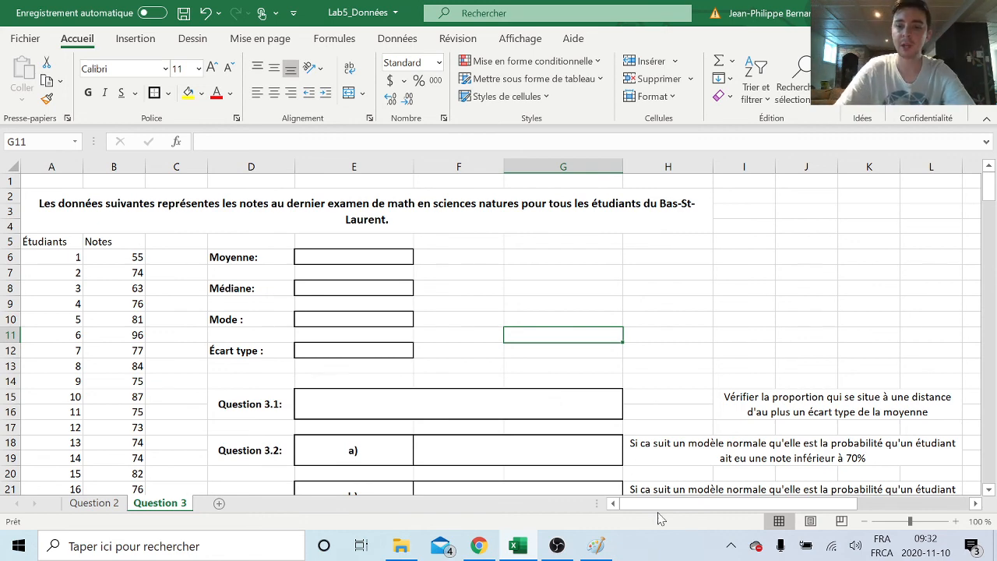
Review the Question 3 sheet's problem statements, from the introduction through parts a) to e).
drag(669, 503, 781, 532)
scroll(756, 428, down, 4)
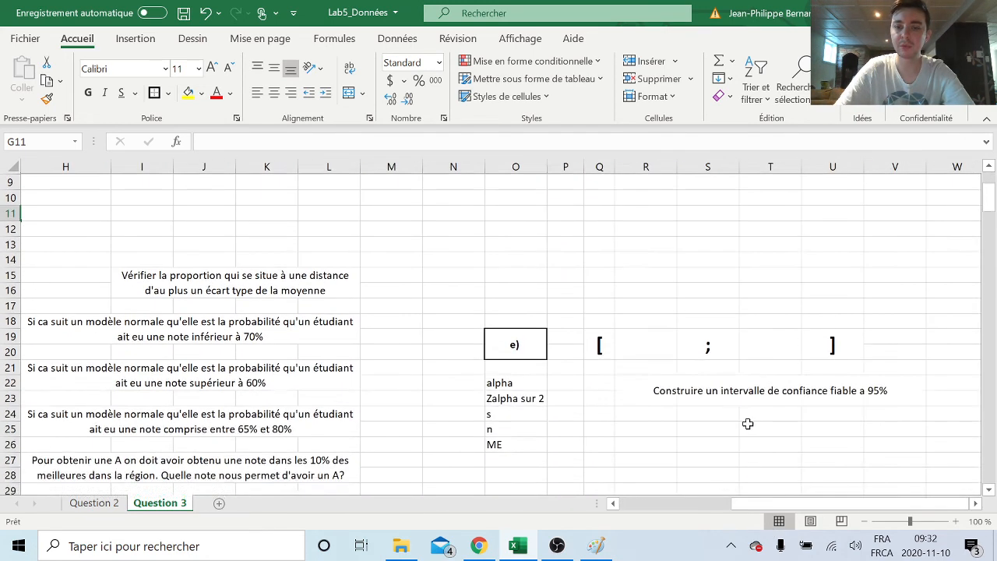
drag(536, 282, 820, 352)
click(769, 411)
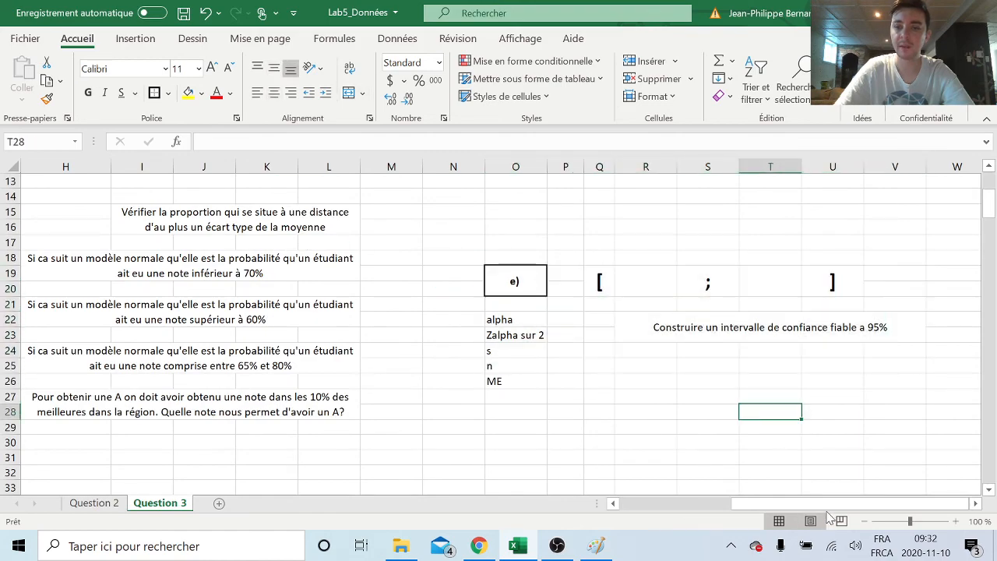
drag(786, 503, 718, 491)
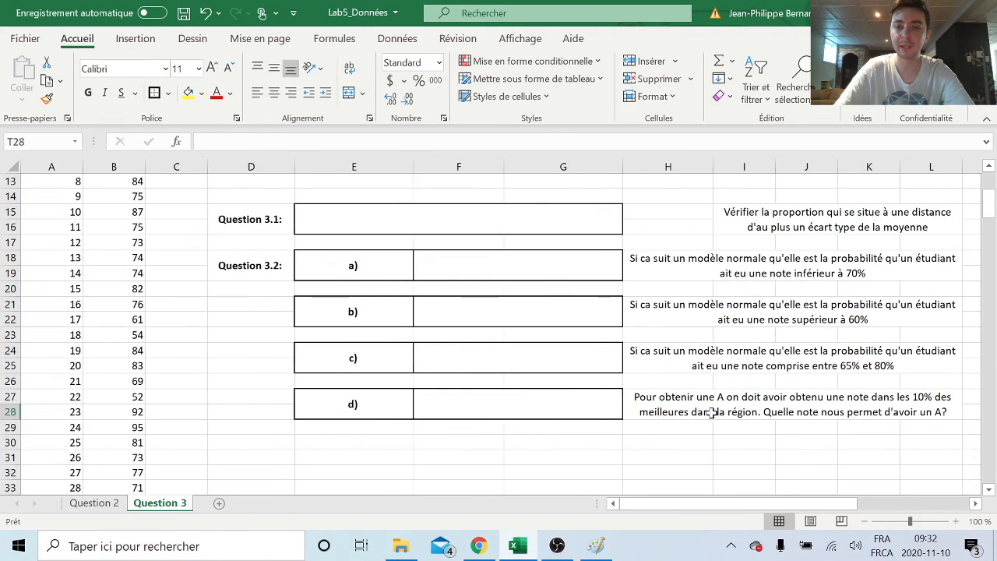
scroll(712, 338, up, 4)
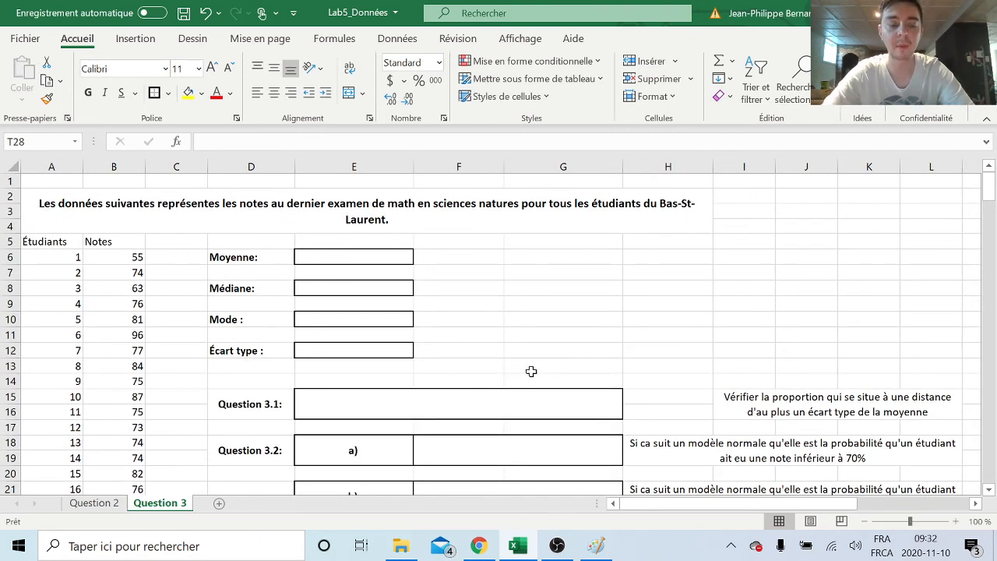
click(103, 198)
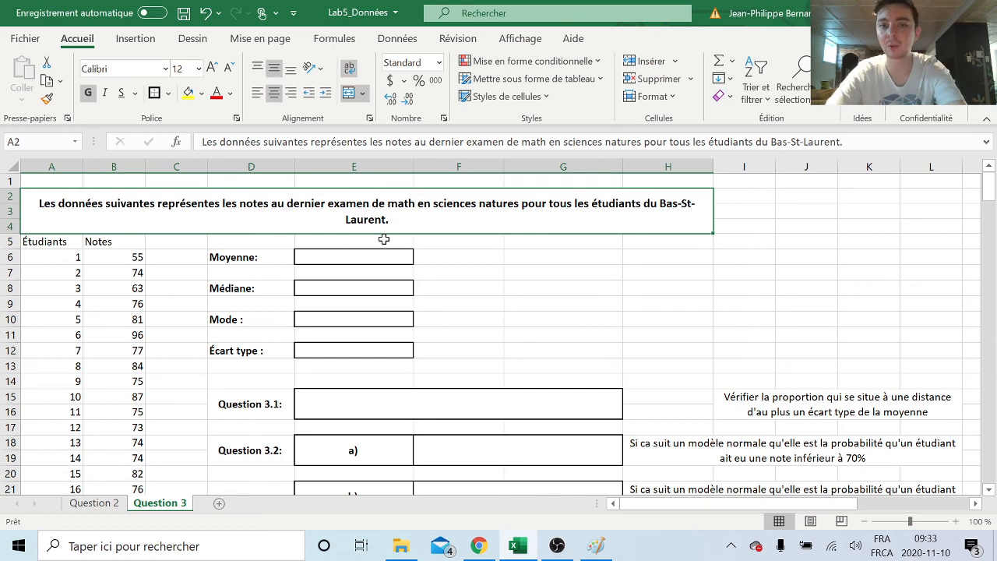
Examine the Étudiants and Notes columns from their headers down to the last student row.
drag(51, 241, 107, 438)
scroll(135, 377, down, 16)
scroll(134, 378, down, 20)
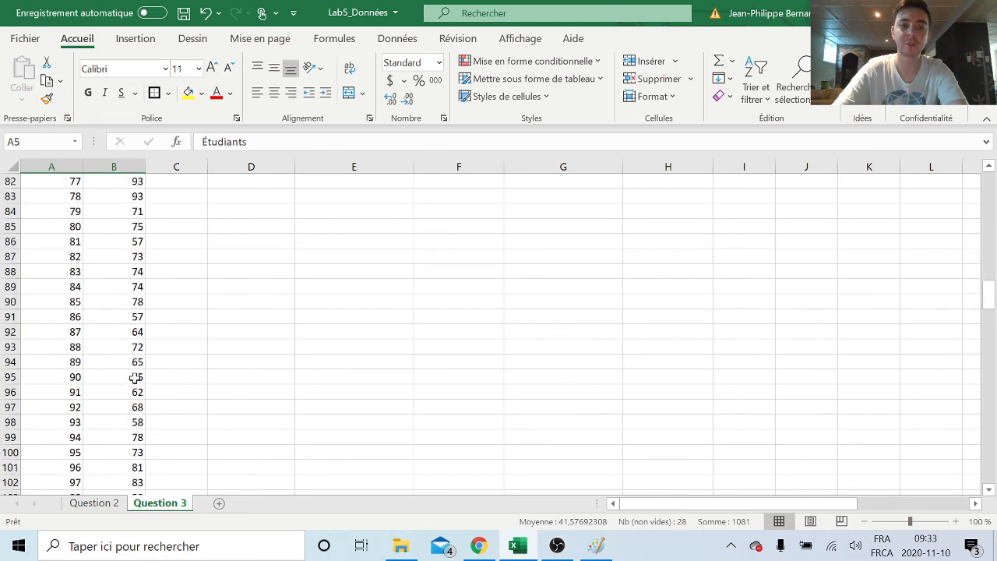
scroll(135, 376, down, 20)
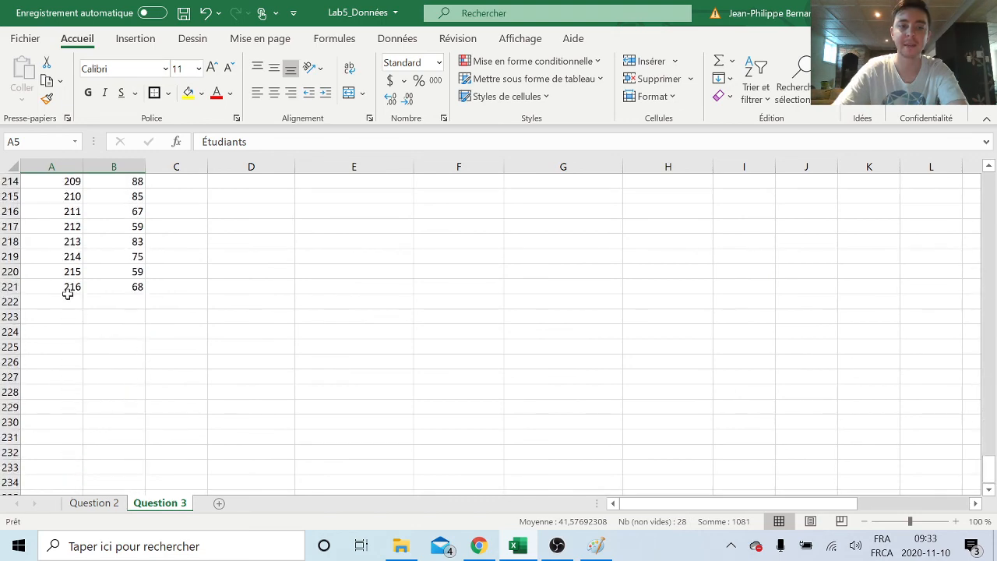
drag(67, 289, 124, 260)
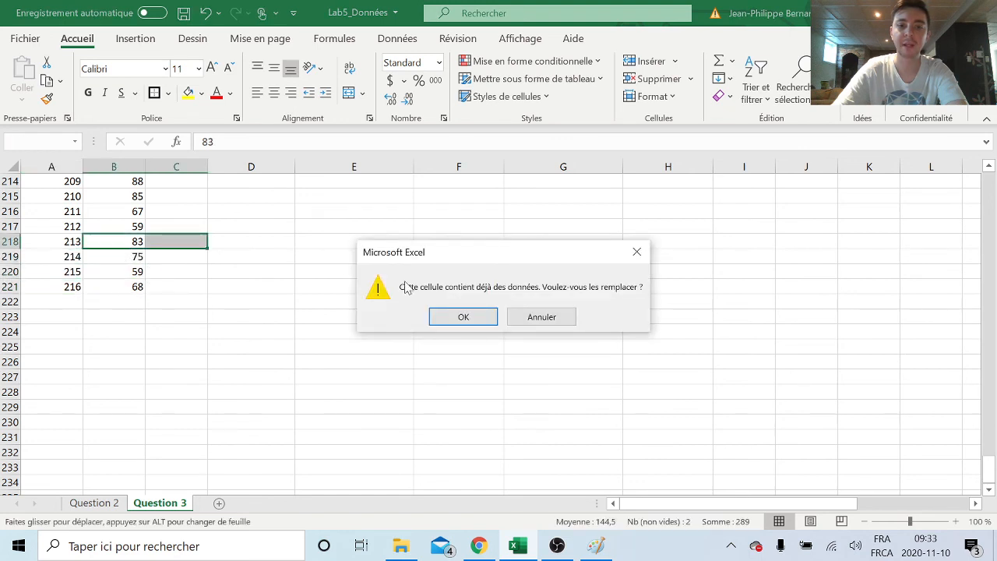
click(541, 317)
drag(71, 243, 127, 243)
click(378, 277)
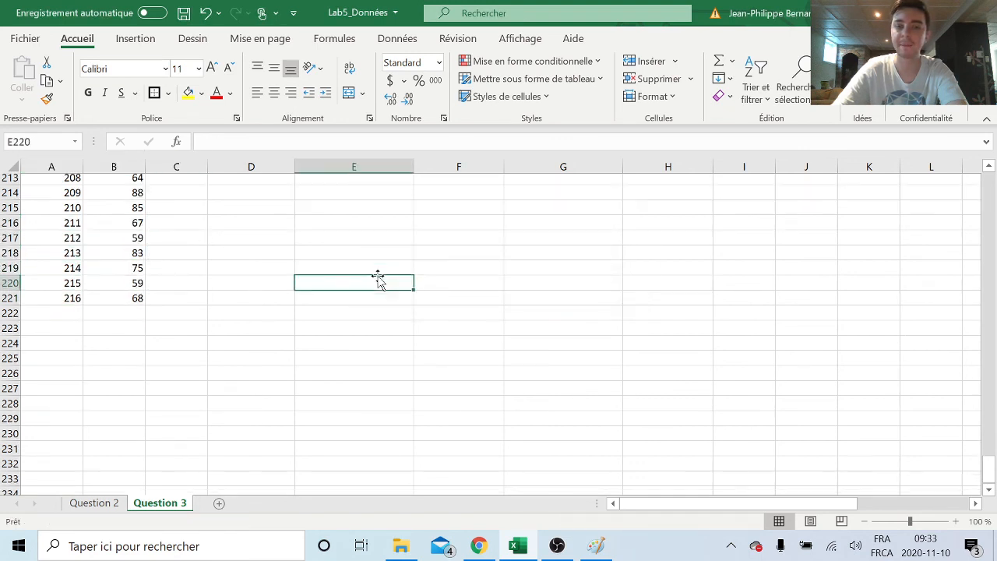
scroll(378, 278, up, 20)
scroll(378, 278, up, 20)
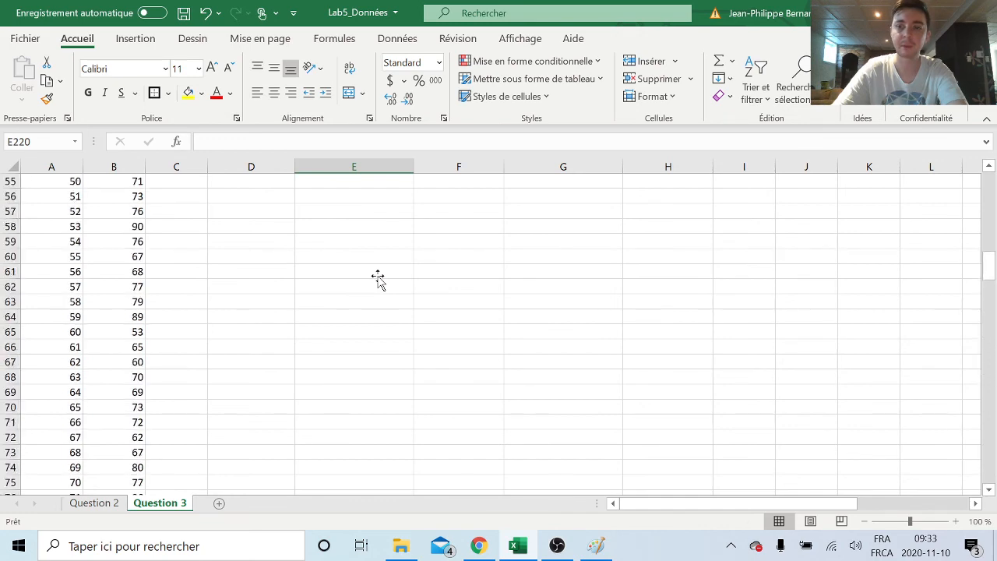
Review the Moyenne, Médiane and Mode answer cells and labels alongside the first rows of student grades.
click(334, 253)
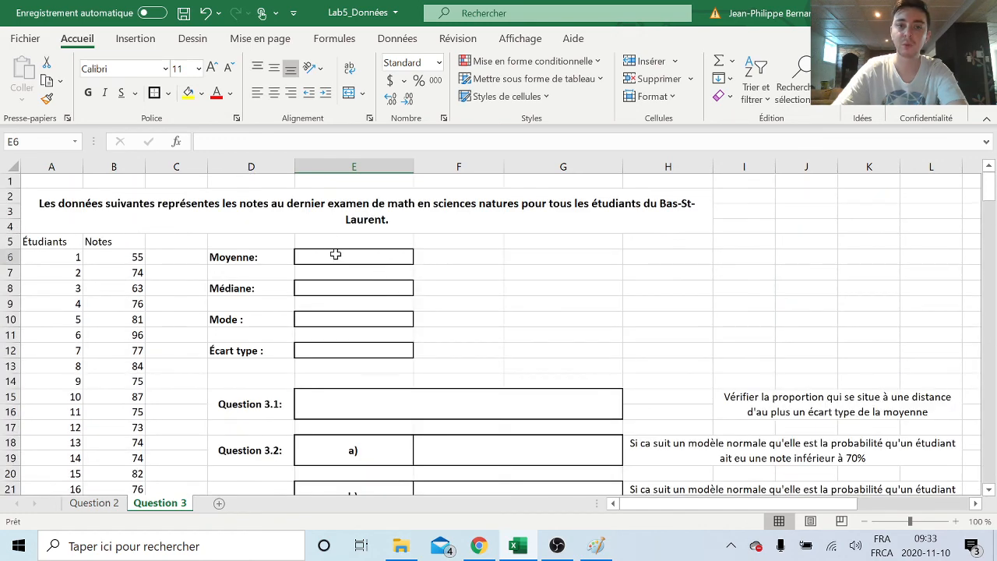
click(351, 290)
click(360, 320)
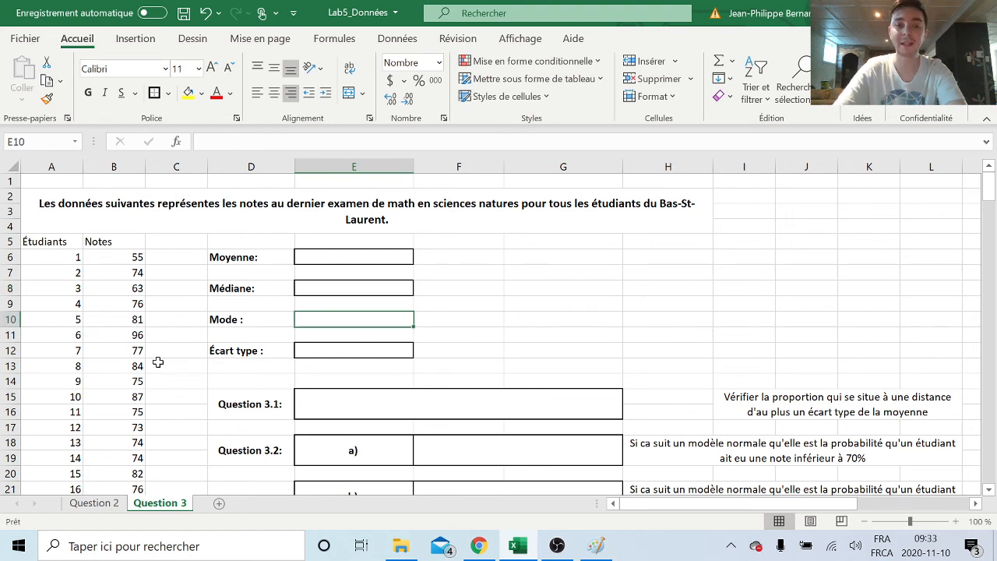
drag(43, 240, 135, 352)
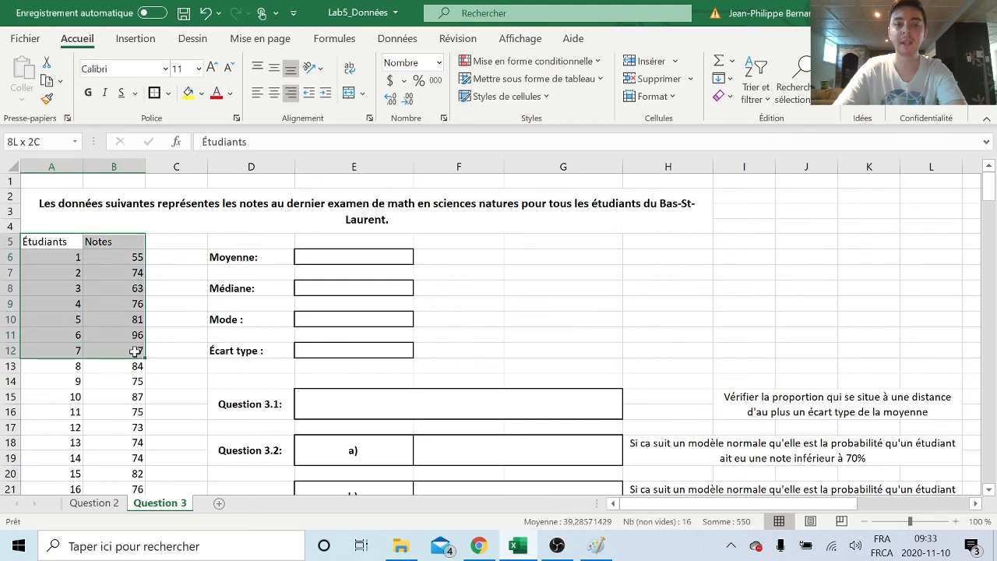
click(59, 258)
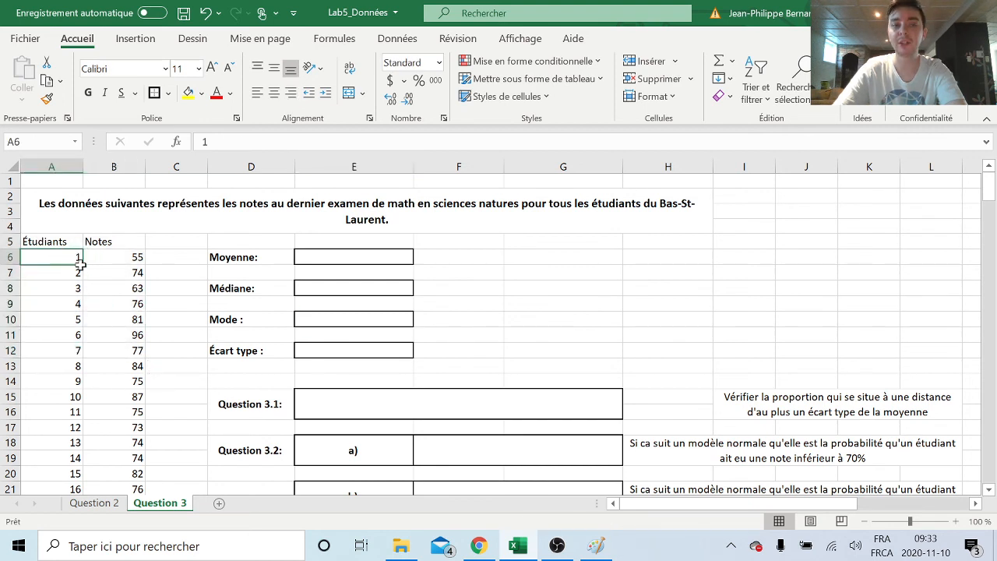
drag(80, 265, 110, 291)
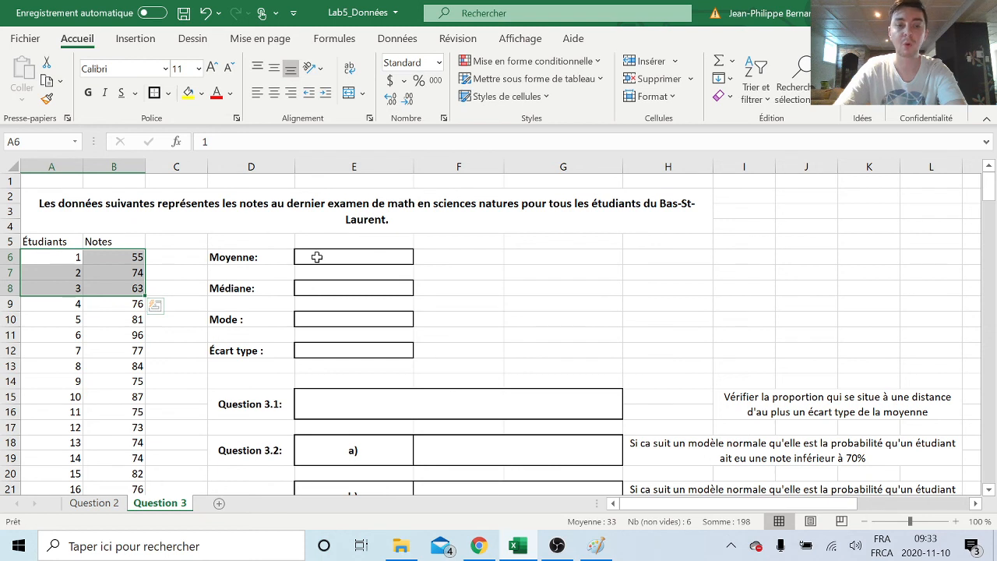
click(248, 263)
click(249, 287)
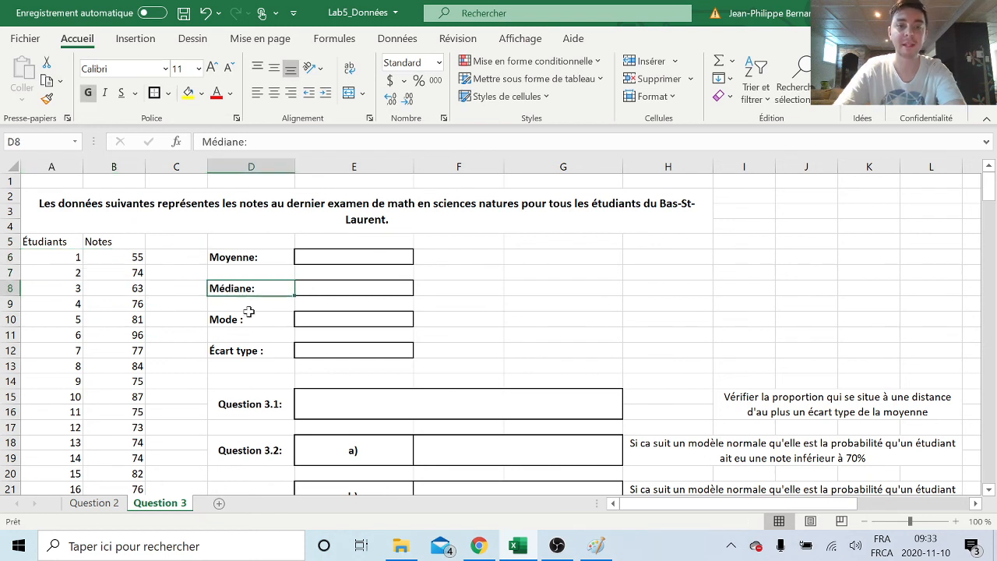
click(248, 324)
Calculate the mean of all the grades in cell E6 with the formula =MOYENNE(B6:B221).
click(345, 258)
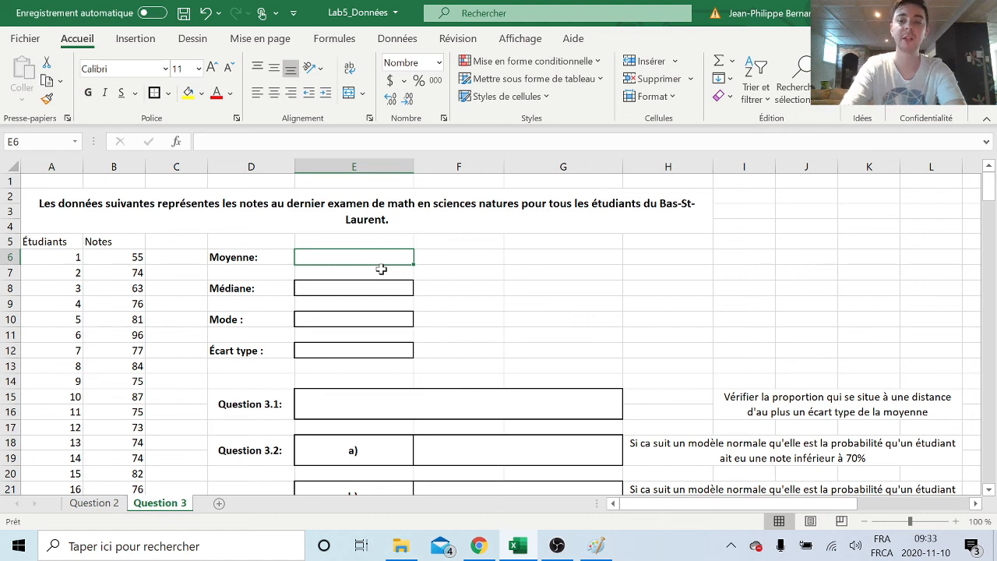
text(=)
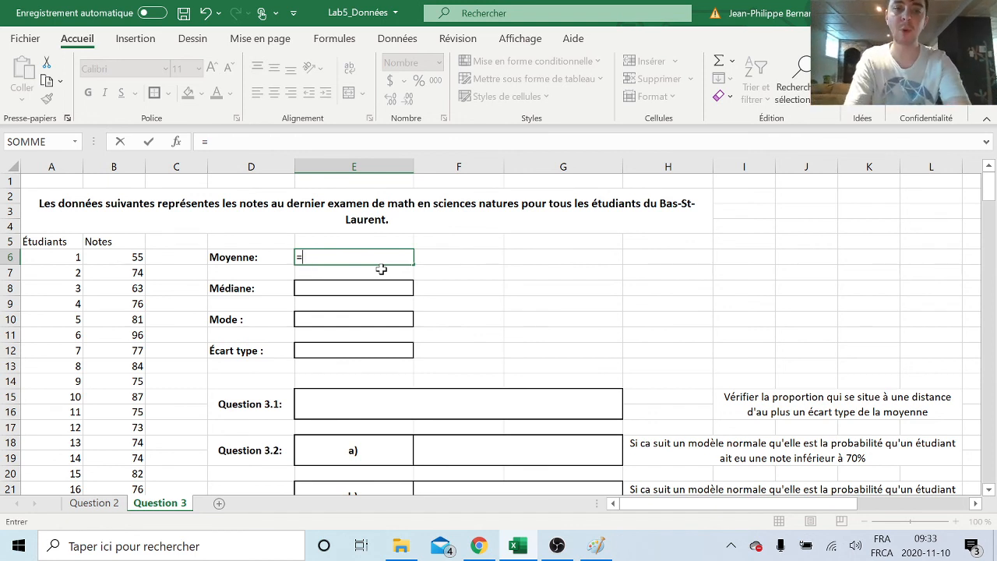
text(moye)
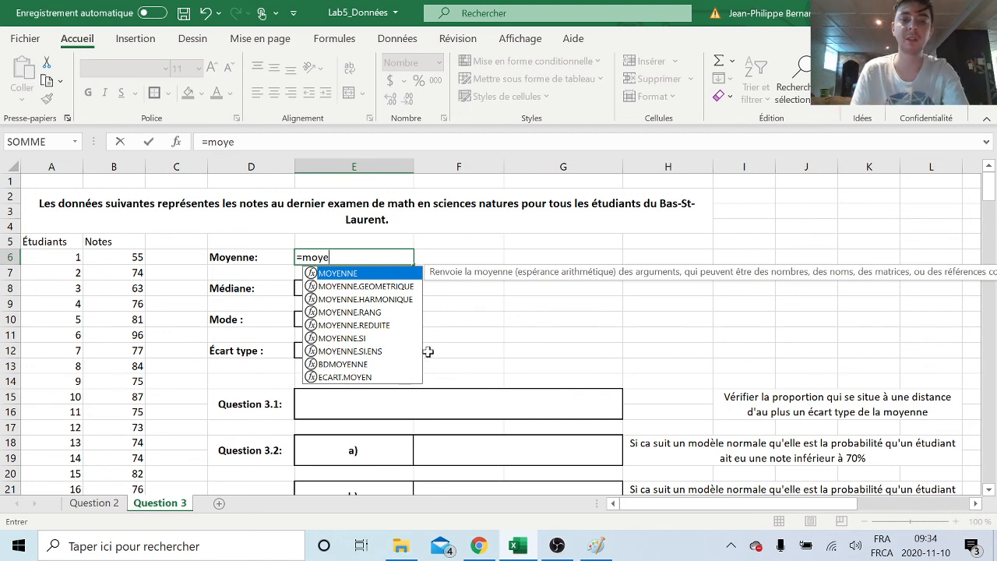
double_click(360, 273)
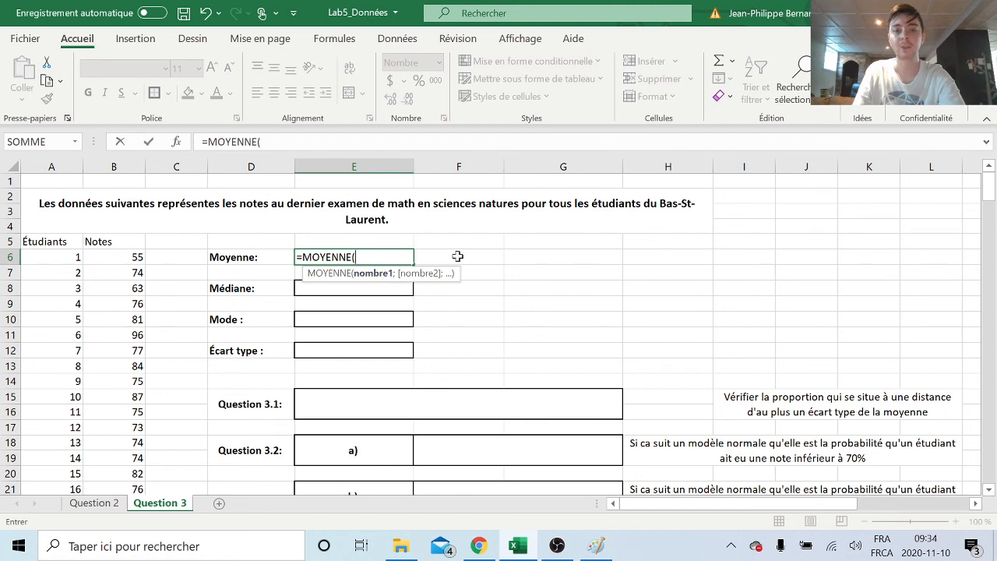
click(312, 142)
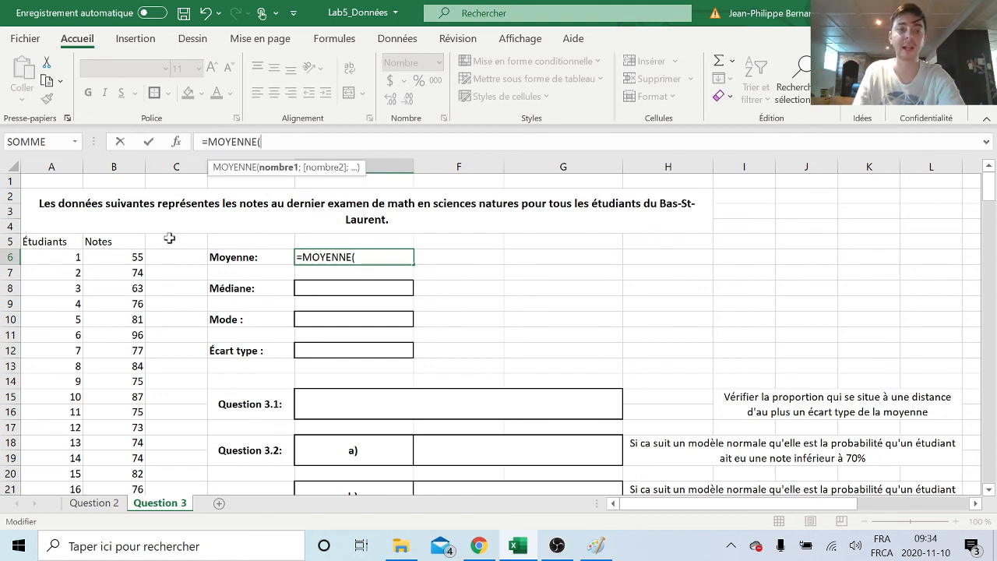
click(138, 257)
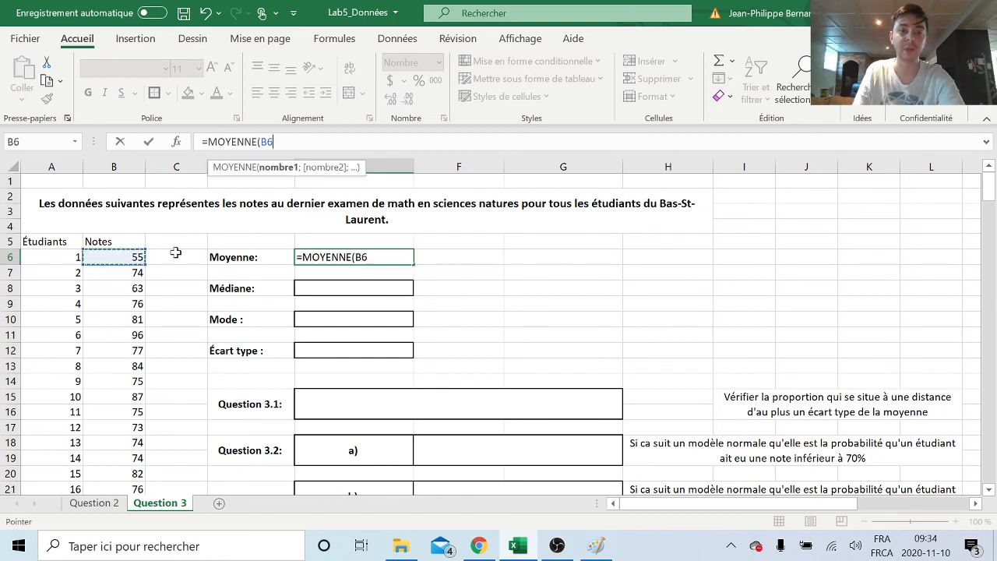
drag(135, 258, 137, 436)
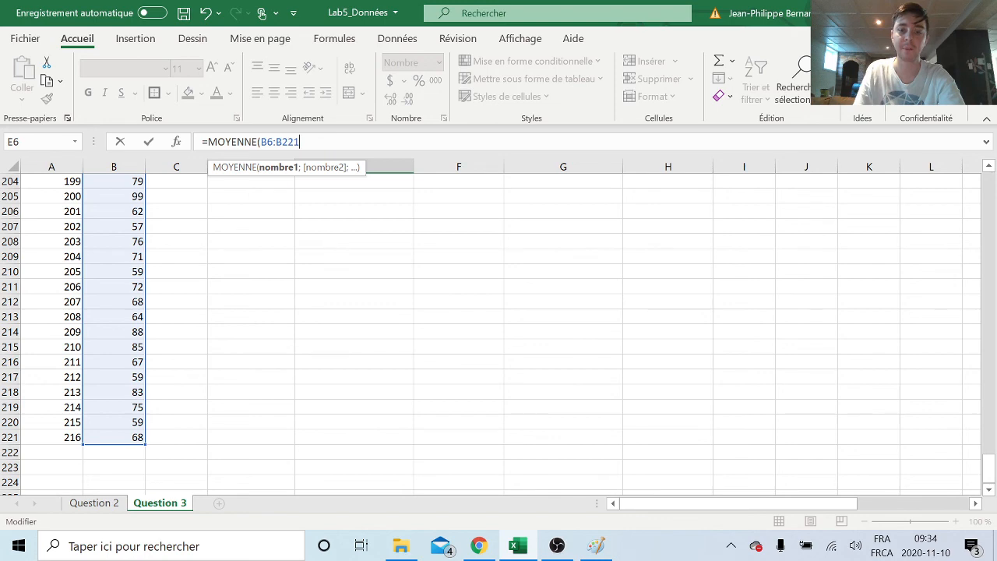
text())
scroll(351, 216, up, 14)
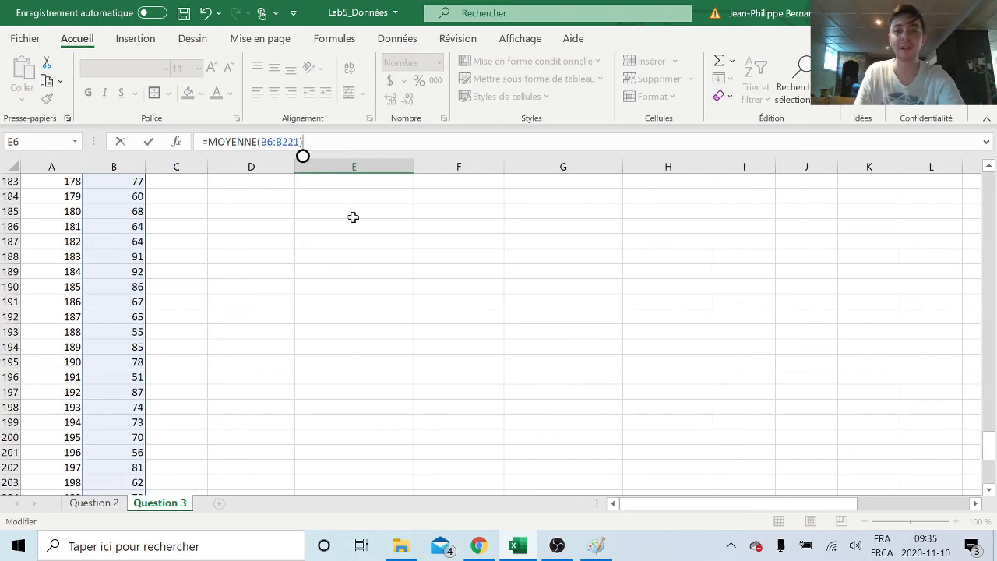
scroll(428, 240, up, 20)
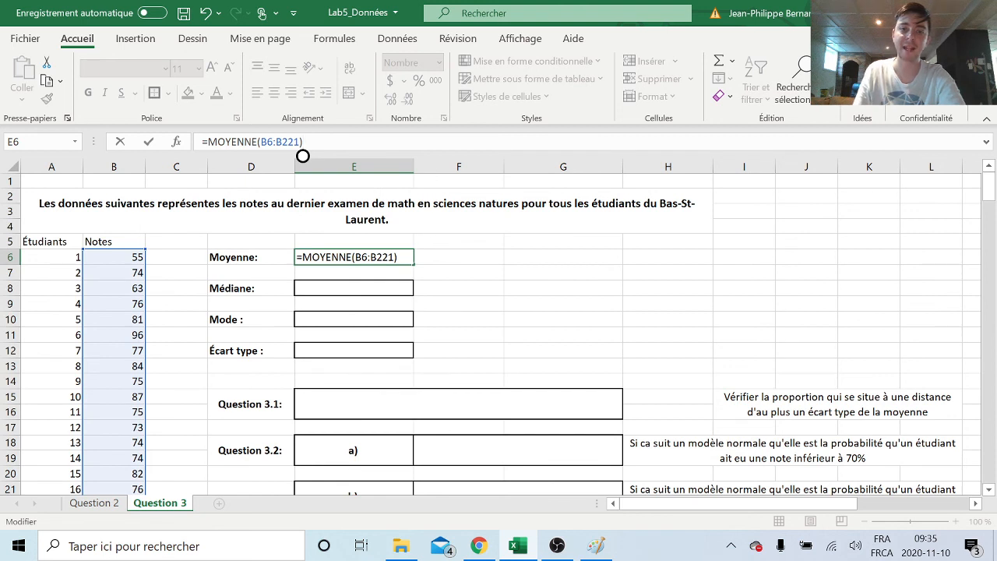
key(Return)
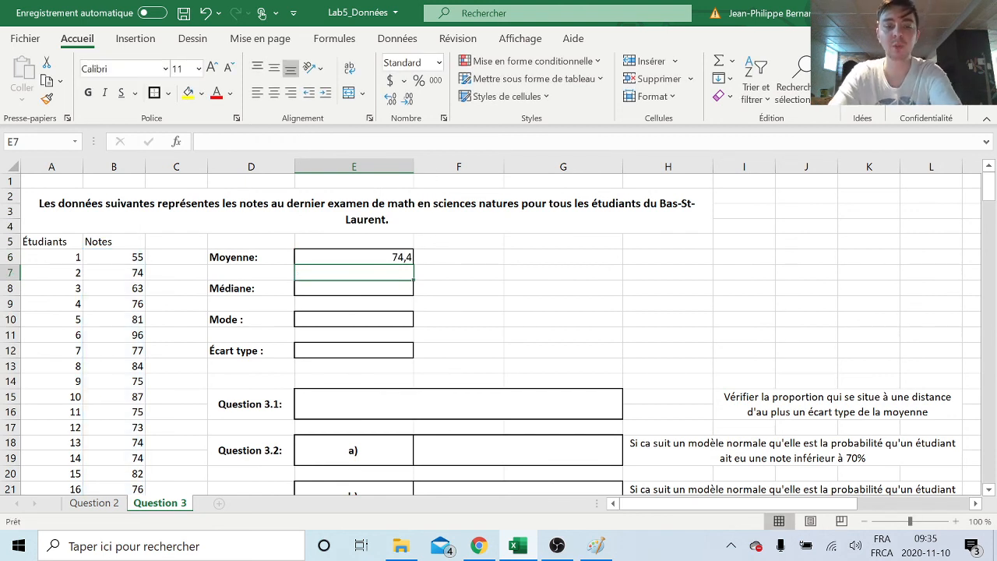
Copy the range reference B6:B221 from the mean formula in cell E6, leaving the formula as is.
click(400, 257)
drag(299, 141, 282, 142)
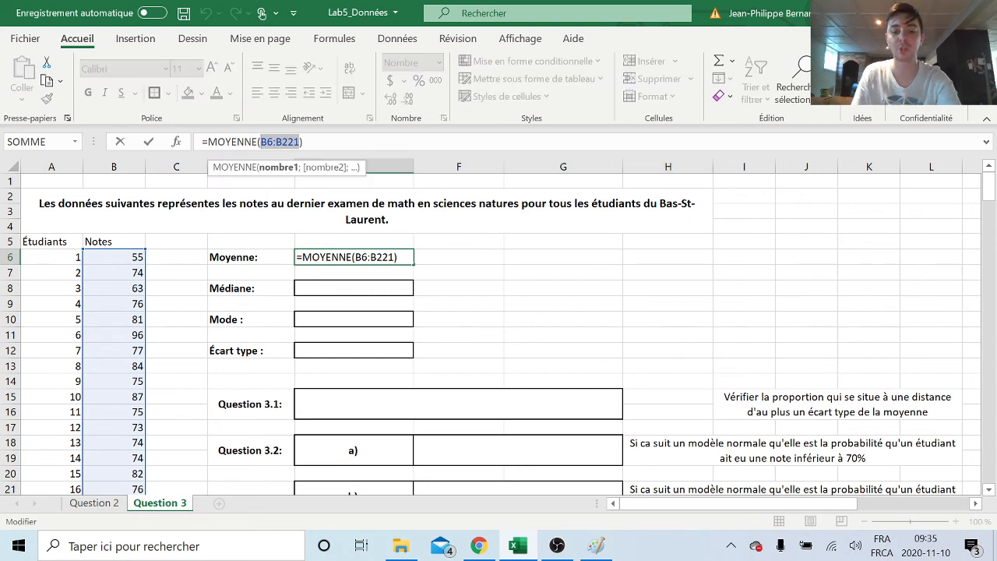
key(ctrl+c)
click(389, 142)
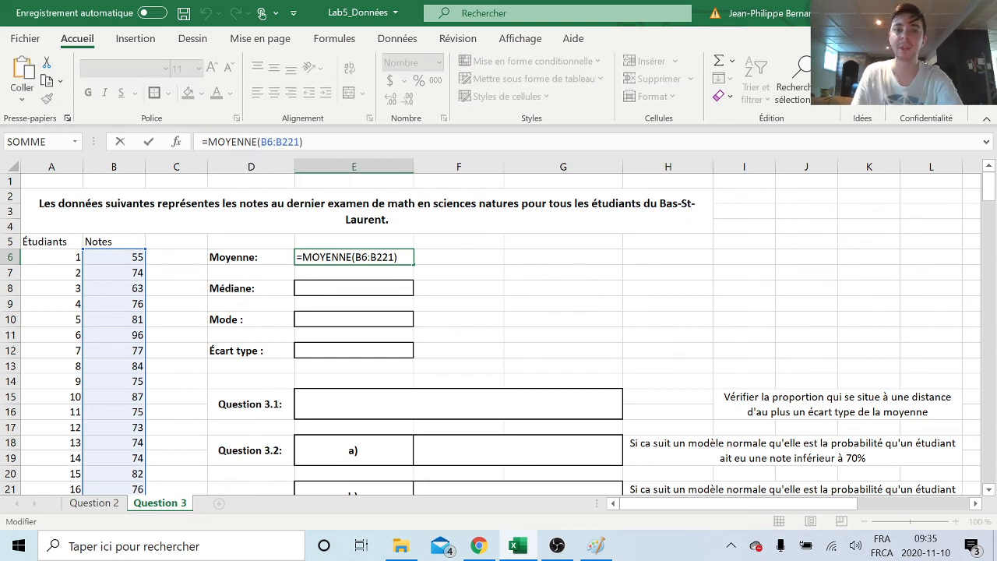
key(Return)
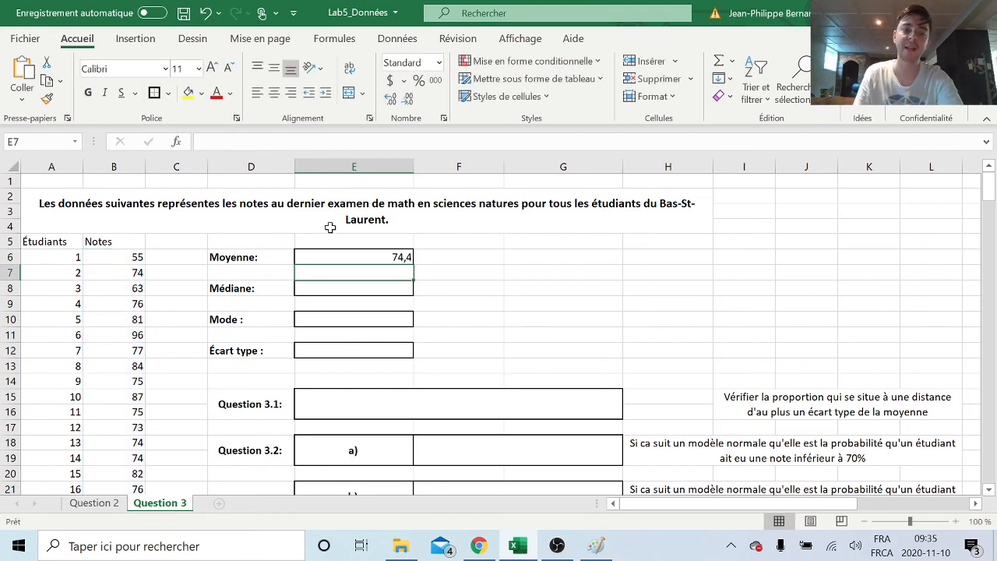
click(340, 287)
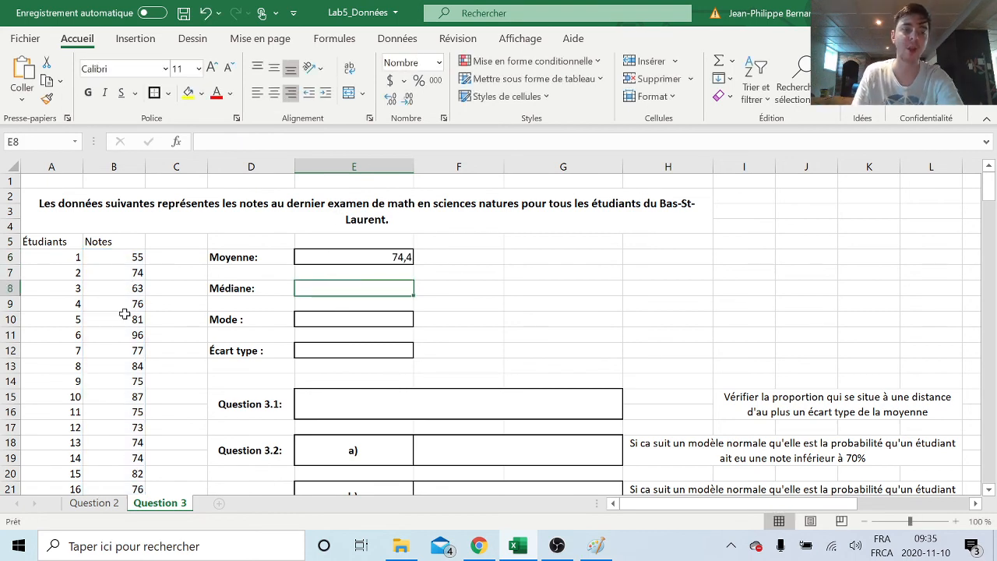
scroll(116, 260, down, 16)
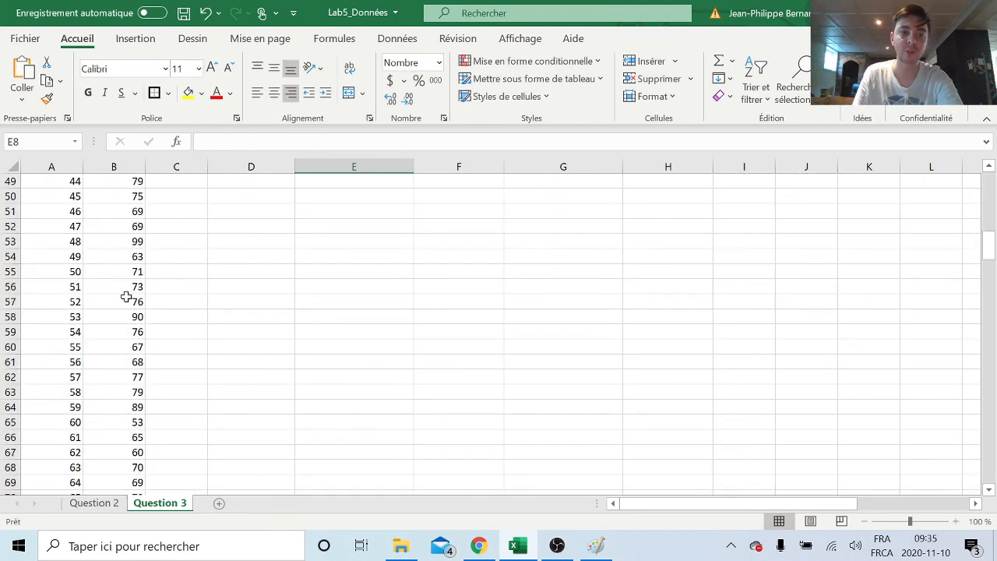
scroll(126, 297, up, 16)
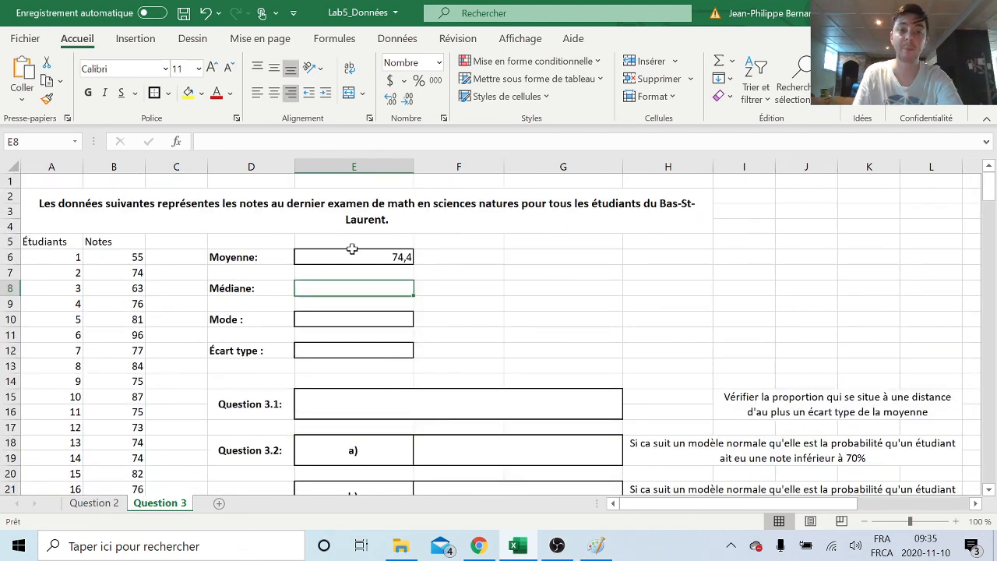
click(352, 249)
click(349, 261)
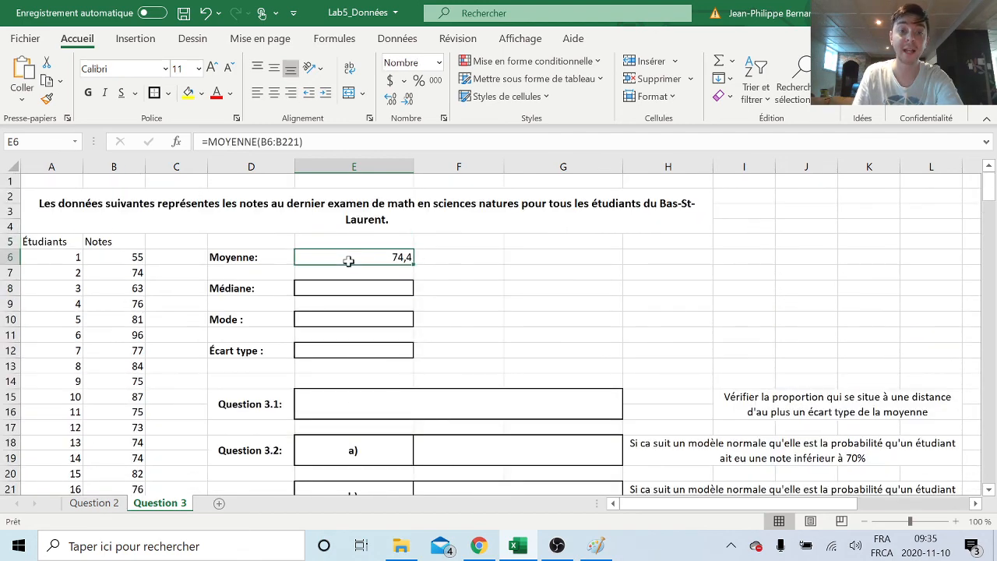
click(391, 291)
click(353, 315)
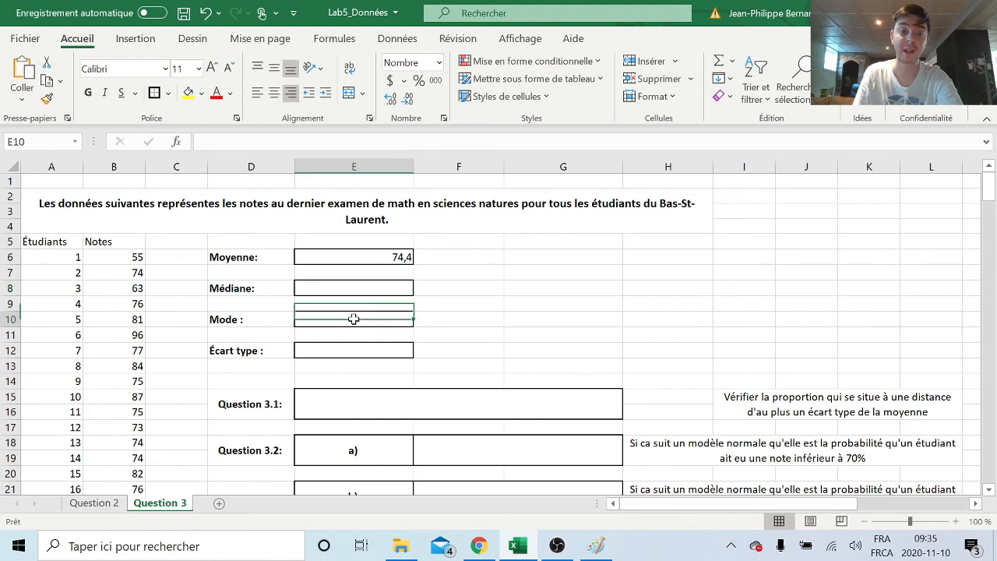
click(356, 348)
click(383, 288)
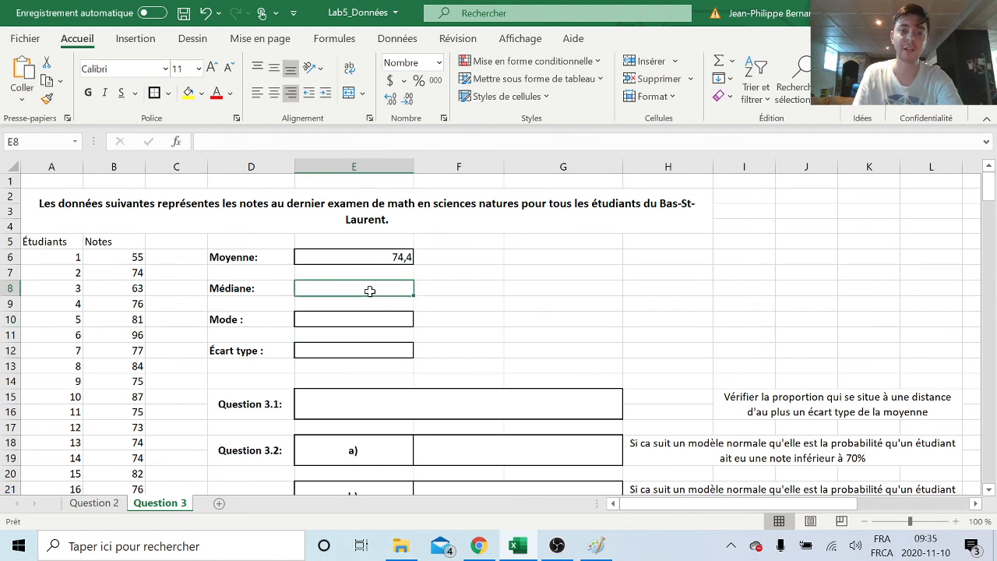
Calculate the median of all the grades in cell E8 with the formula =MEDIANE(B6:B221).
double_click(370, 290)
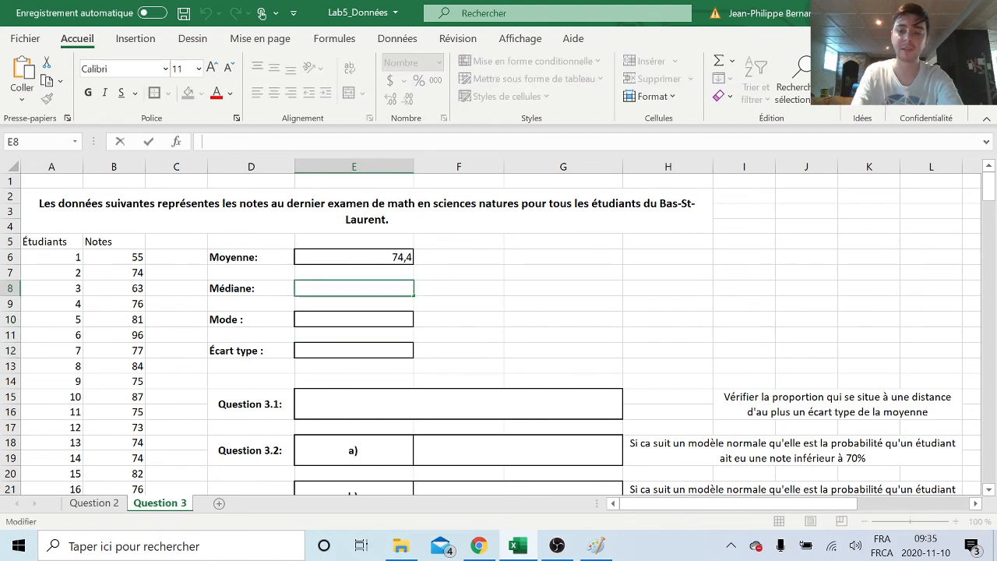
text(=med)
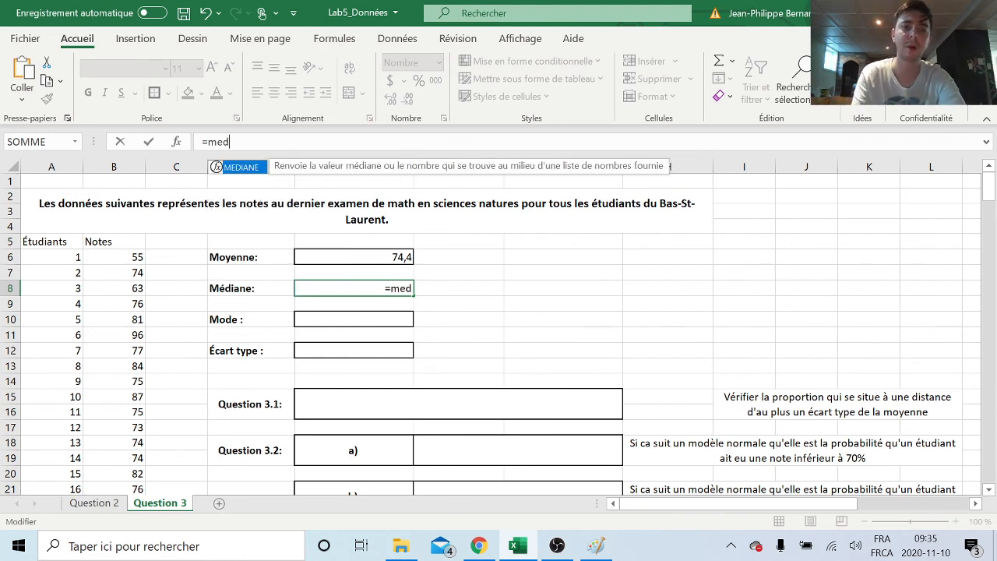
double_click(250, 169)
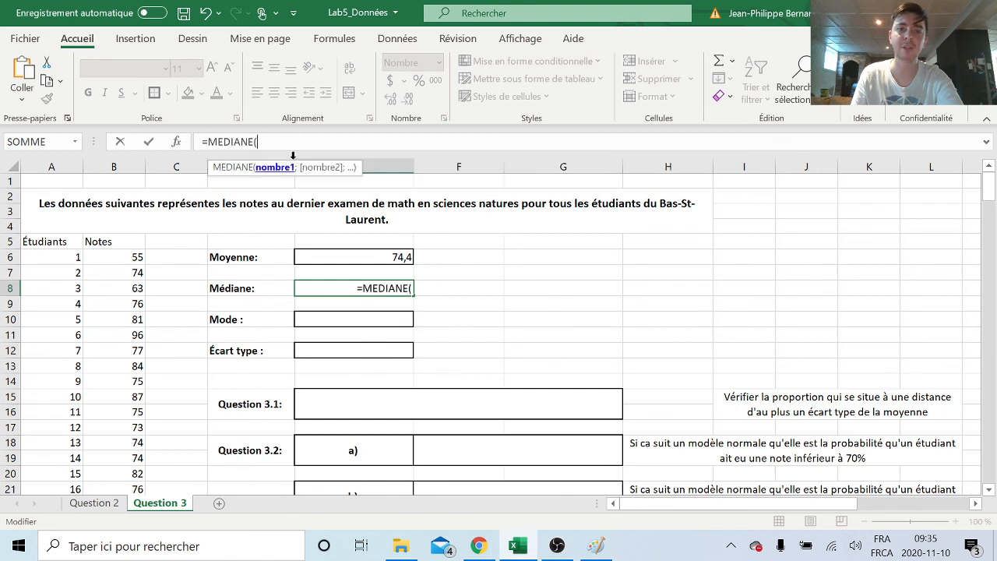
text(B6:B221)
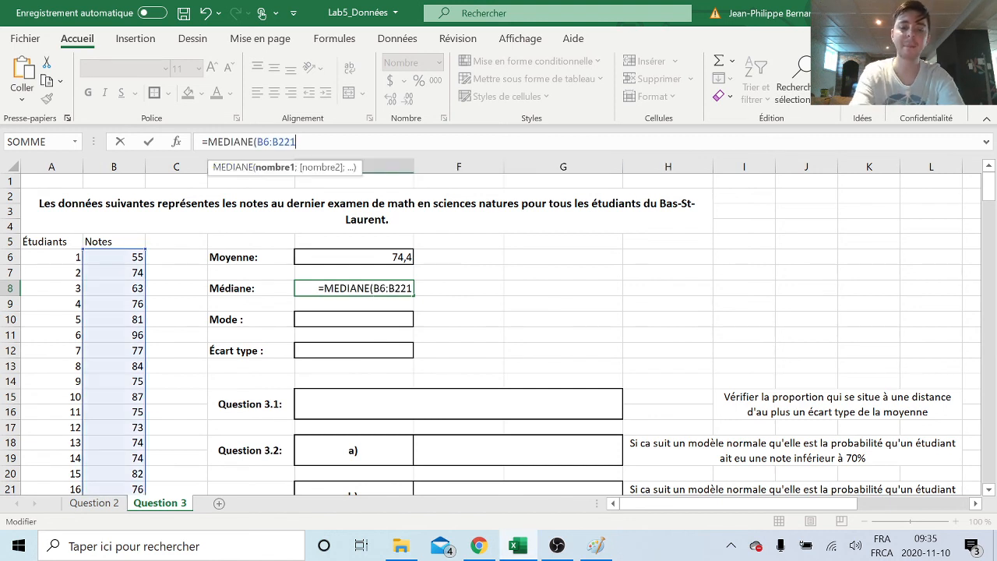
text())
key(Return)
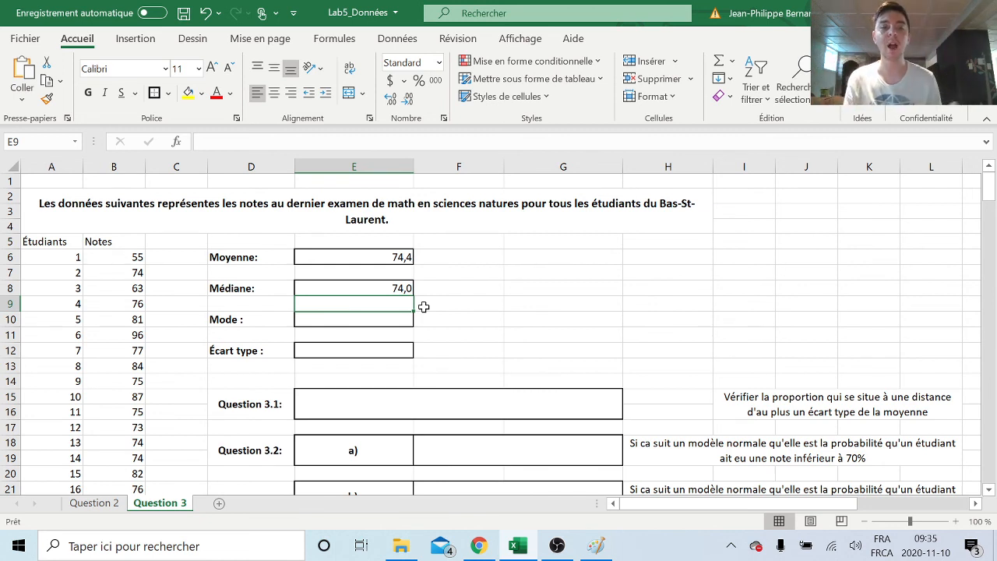
Calculate the mode of all the grades in cell E10 with the formula =MODE.SIMPLE(B6:B221).
click(403, 319)
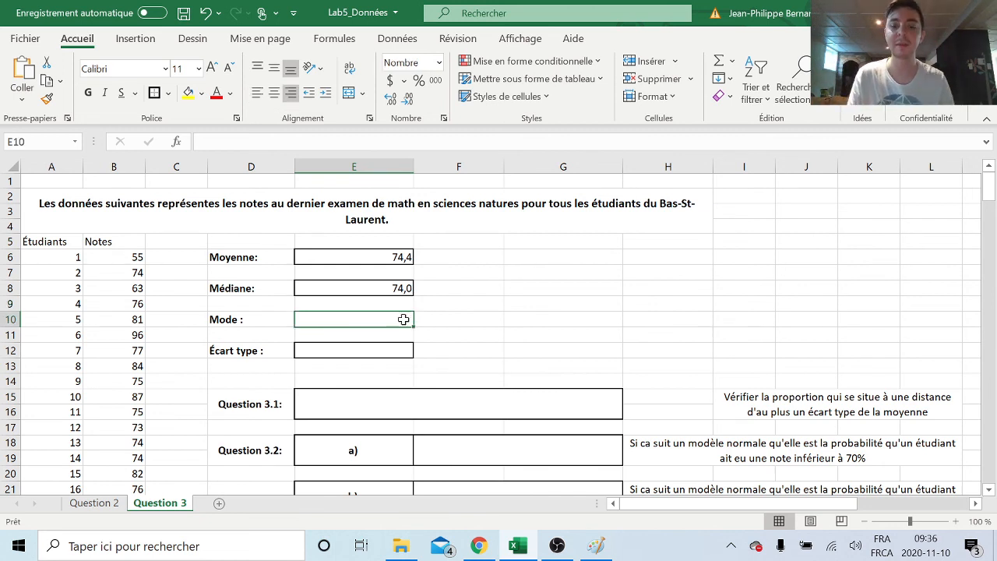
text(=mode)
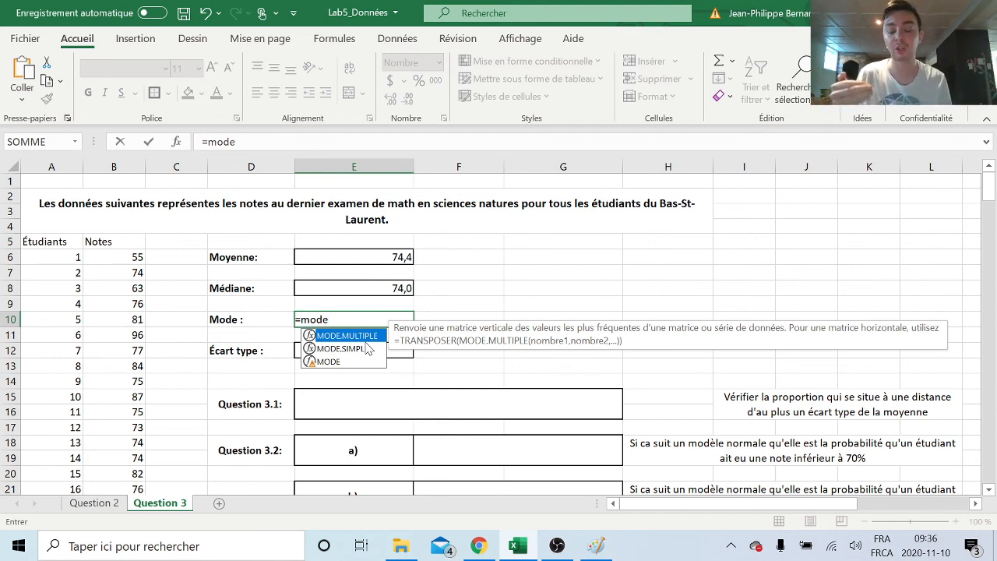
double_click(342, 348)
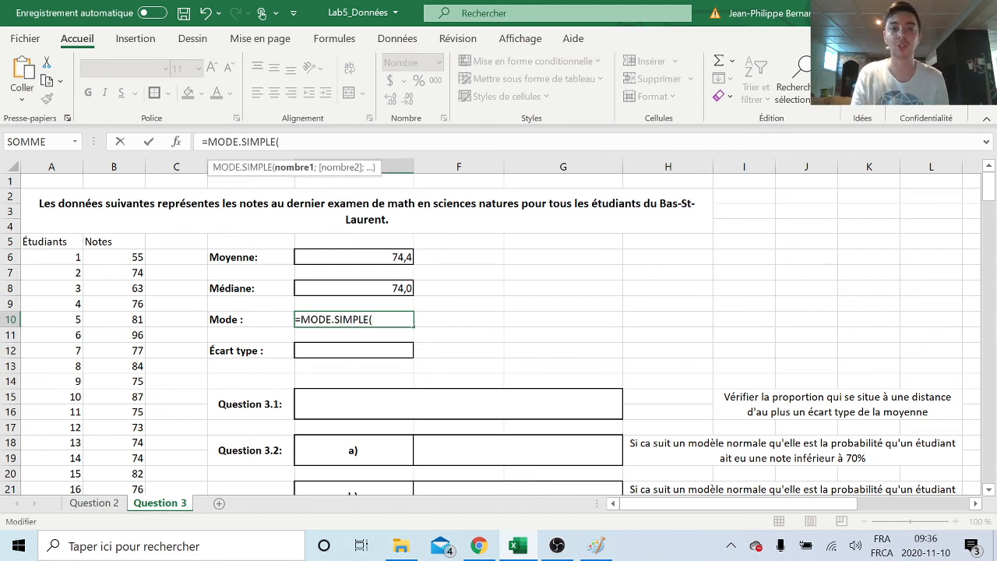
key(ctrl+v)
text())
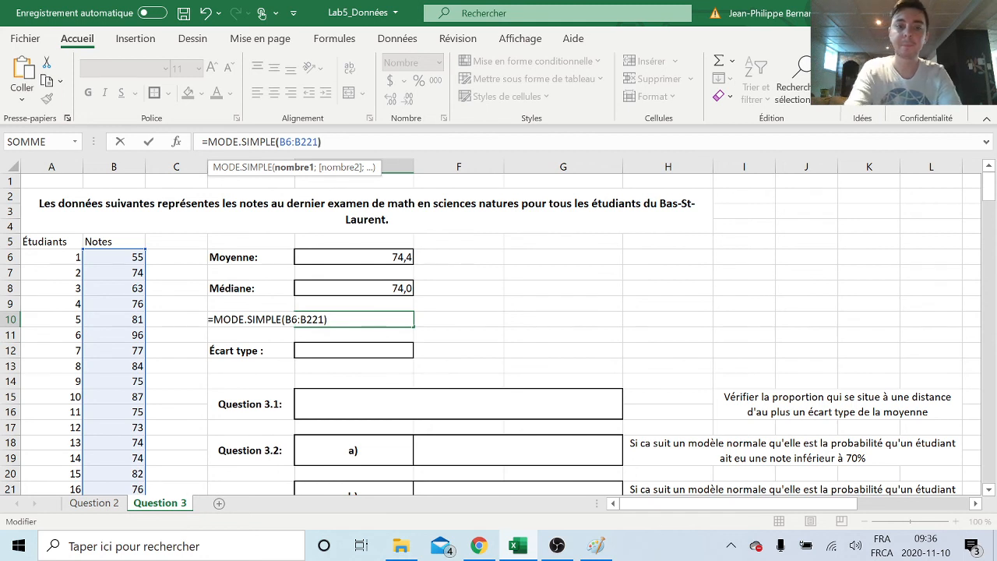
key(Return)
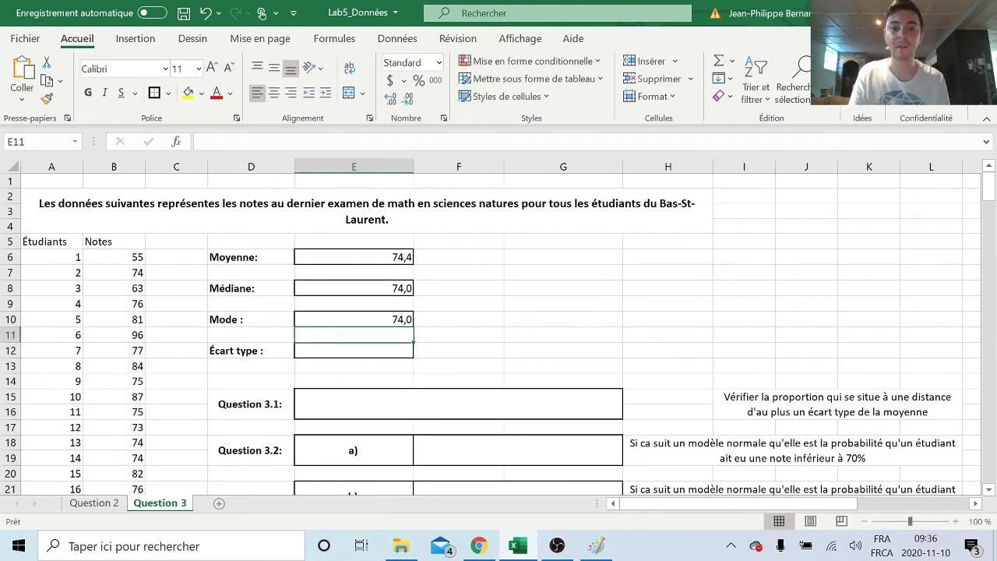
click(385, 254)
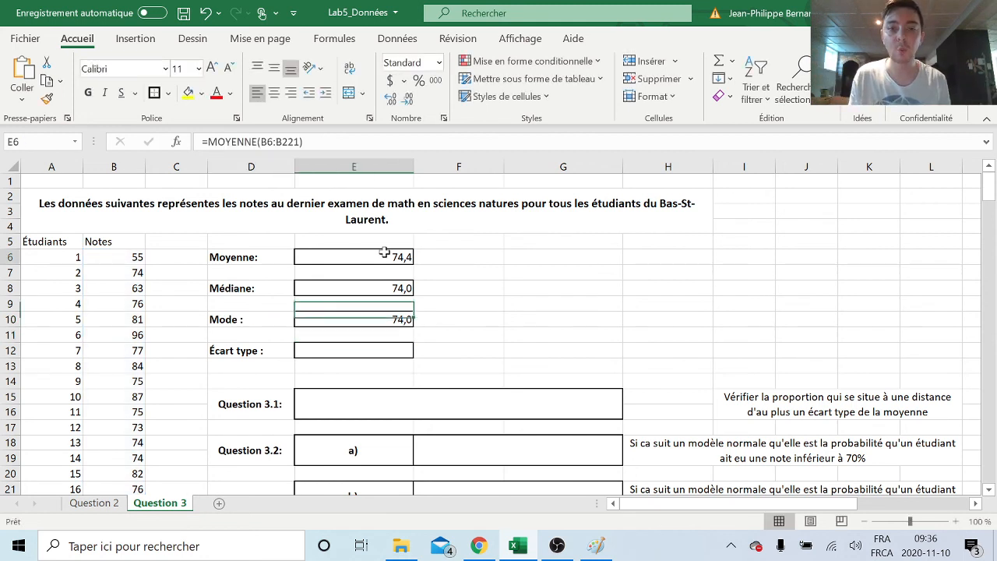
click(382, 292)
click(388, 319)
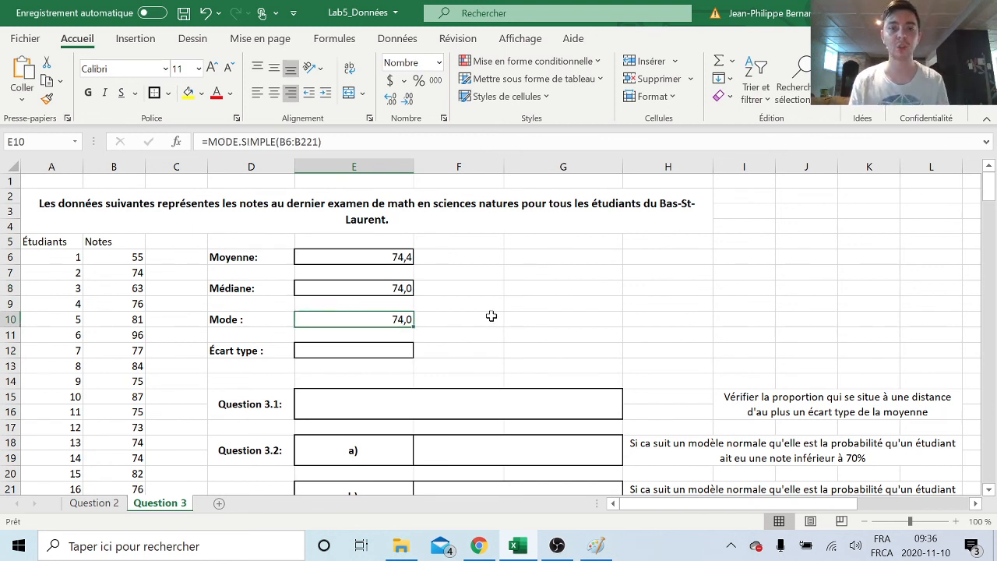
Fill the Écart type answer cell E12 with the formula =ECART.MOYEN(B6:B221).
click(407, 351)
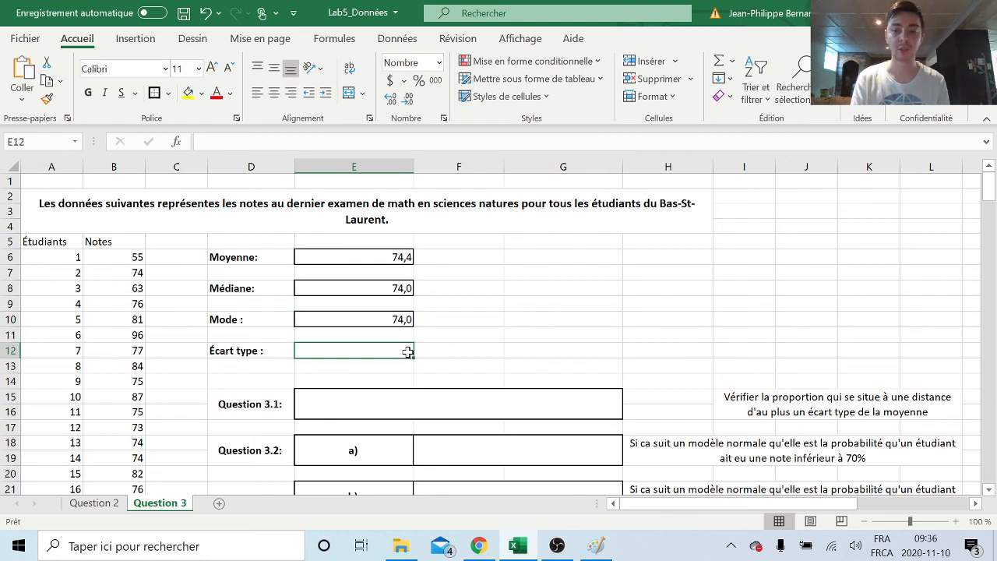
text(=)
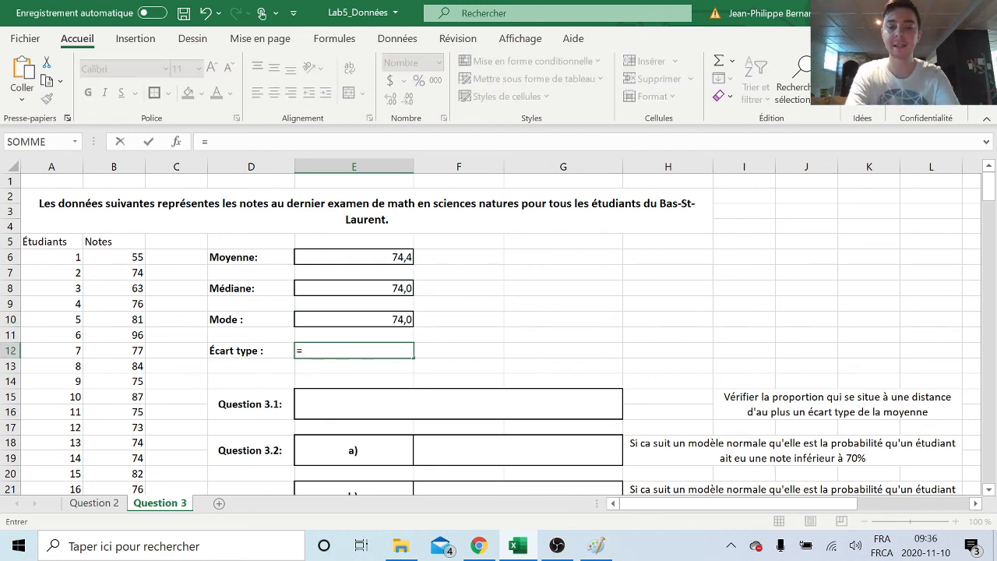
text(ecart)
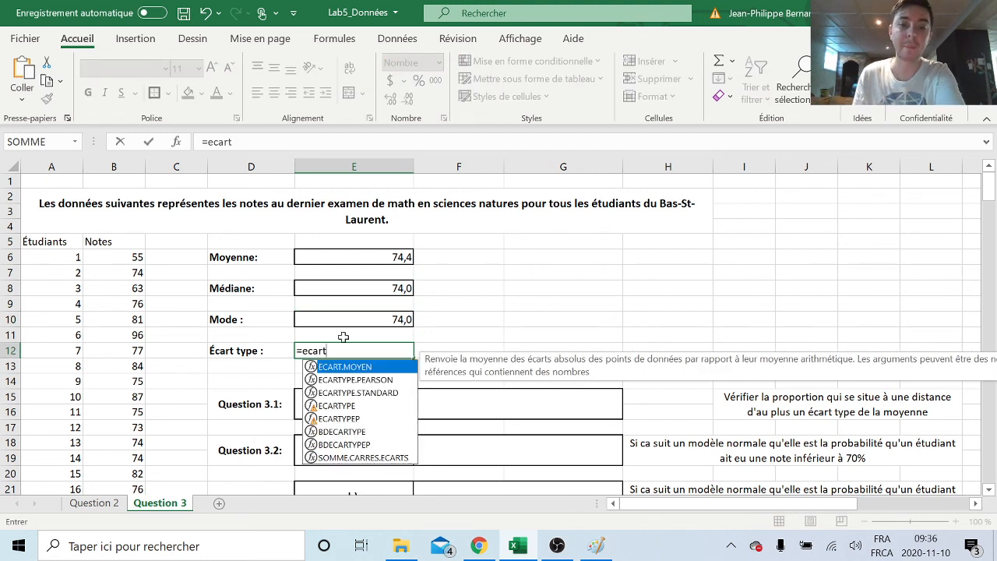
click(336, 406)
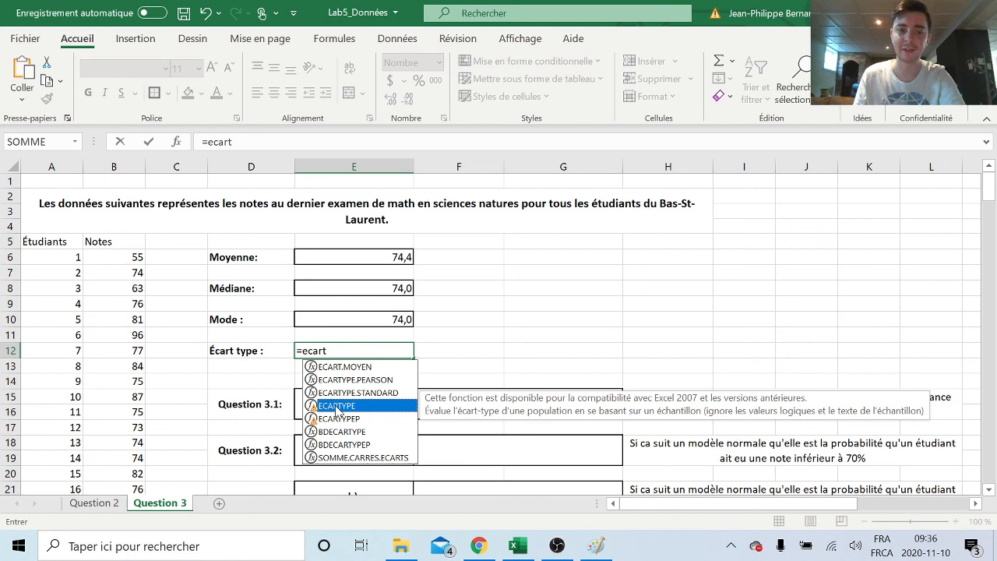
click(368, 367)
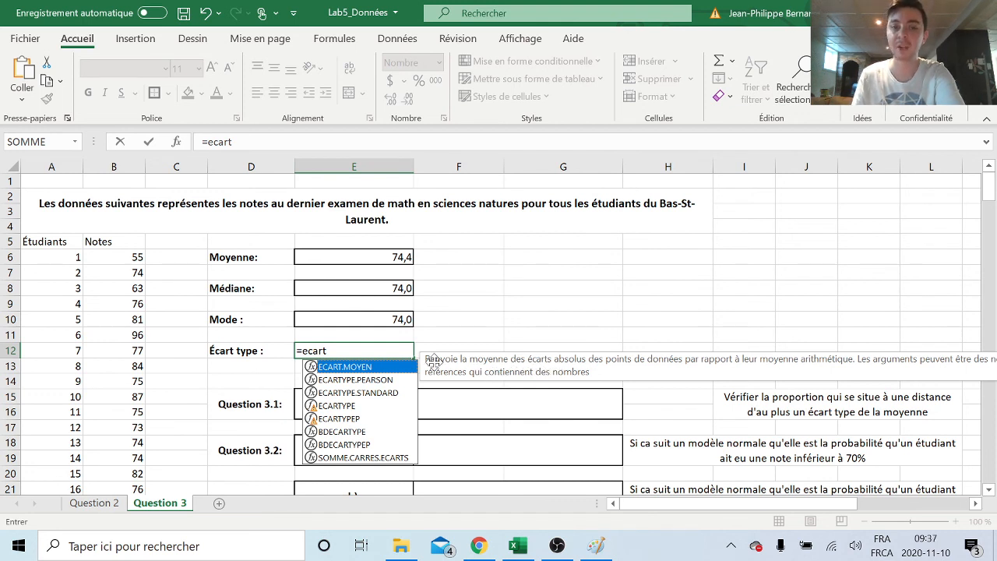
double_click(375, 367)
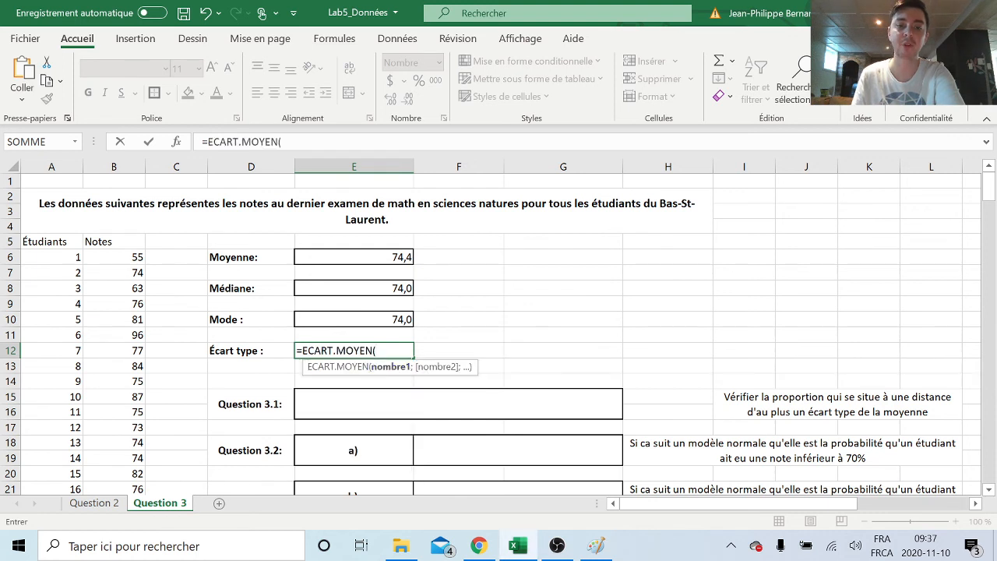
text(B6:B221)
text())
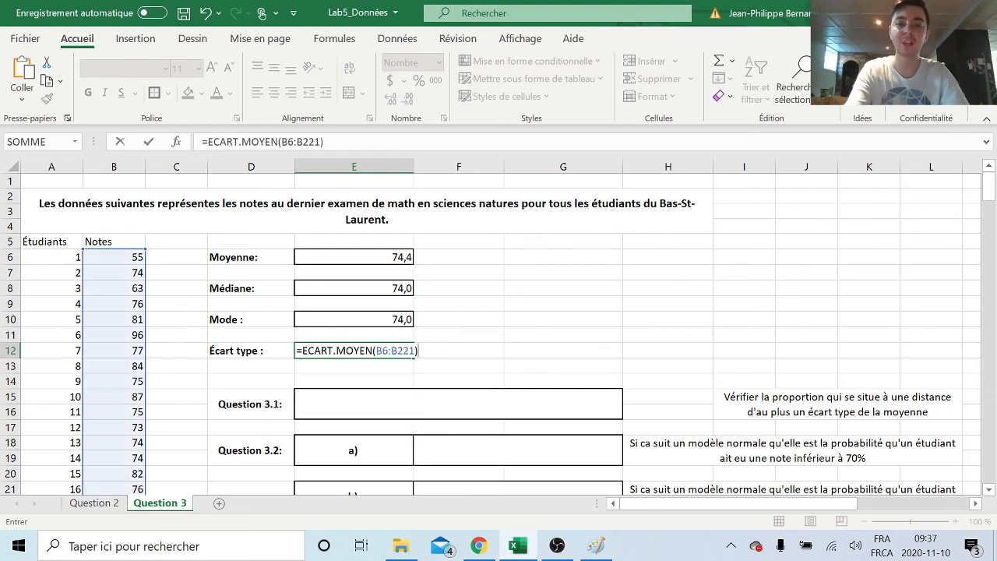
key(Return)
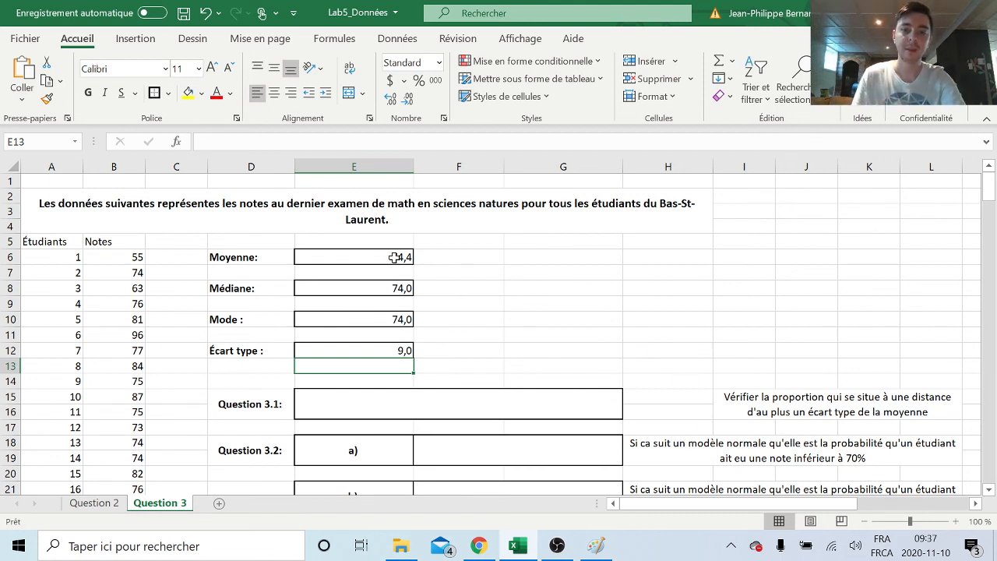
drag(392, 258, 402, 351)
click(528, 340)
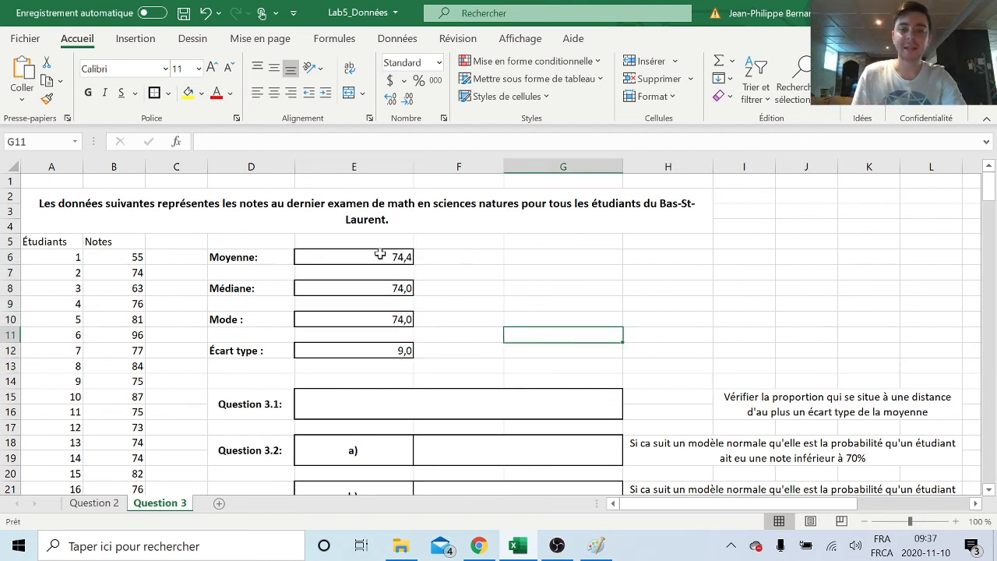
drag(383, 256, 393, 360)
click(479, 335)
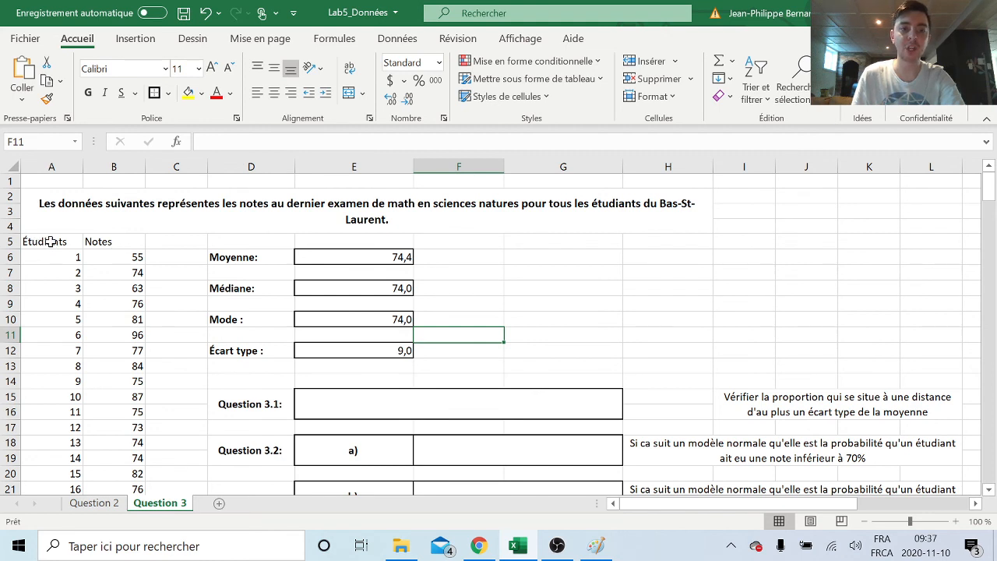
drag(47, 243, 116, 258)
click(183, 298)
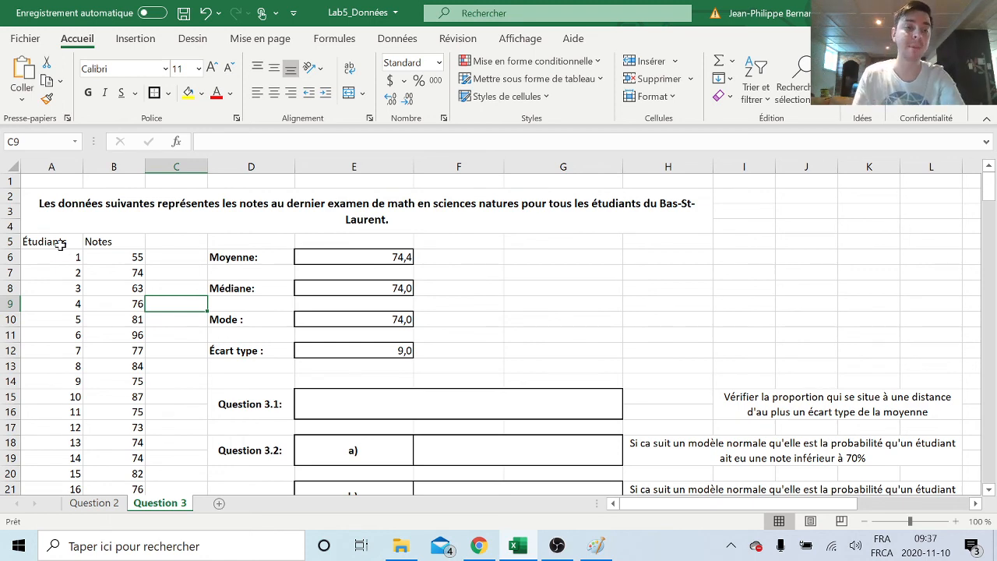
Create a pivot table on a new worksheet from the Étudiants and Notes data in A5:B221, headers included.
drag(60, 244, 120, 466)
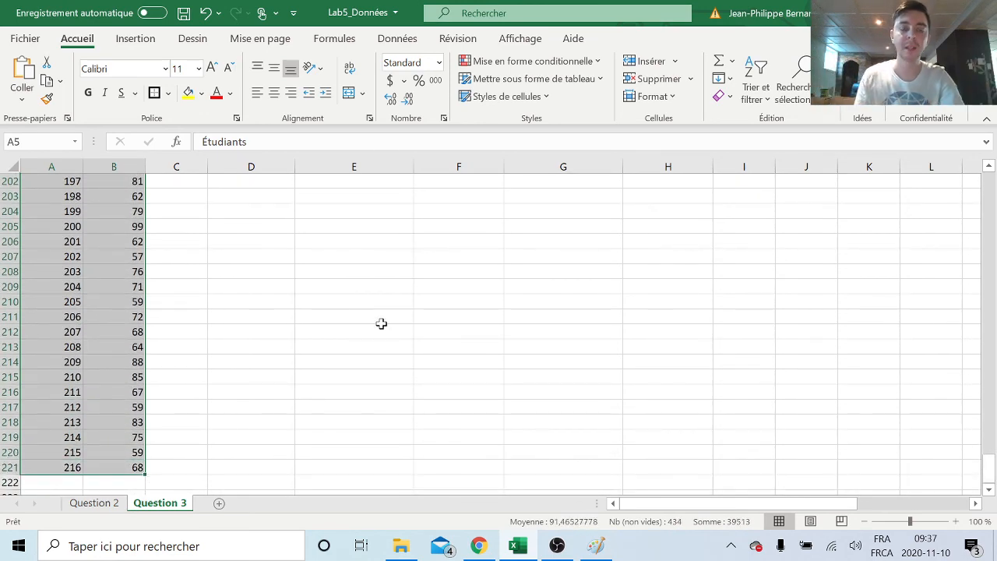
scroll(381, 323, up, 20)
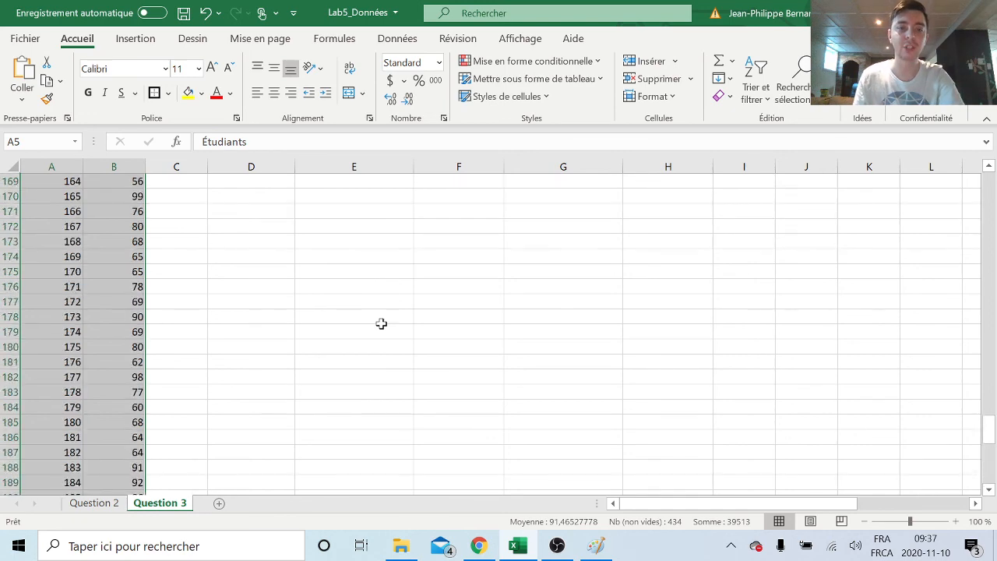
scroll(381, 323, up, 20)
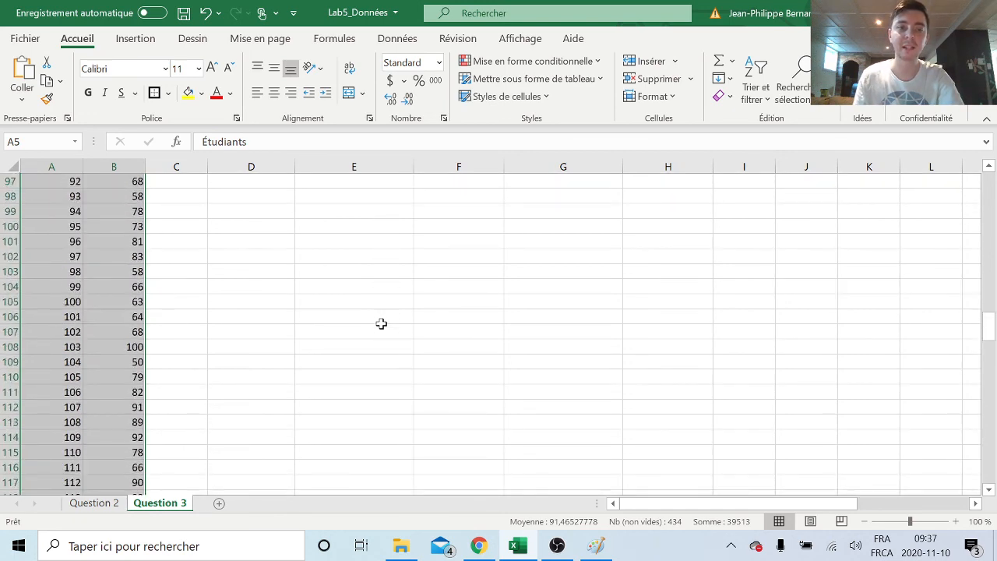
scroll(381, 323, up, 20)
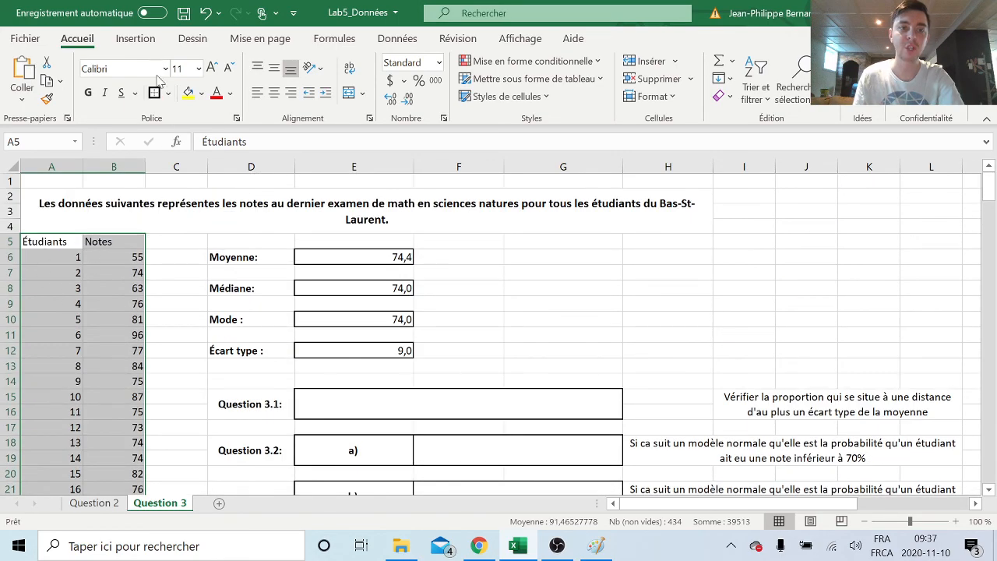
click(138, 43)
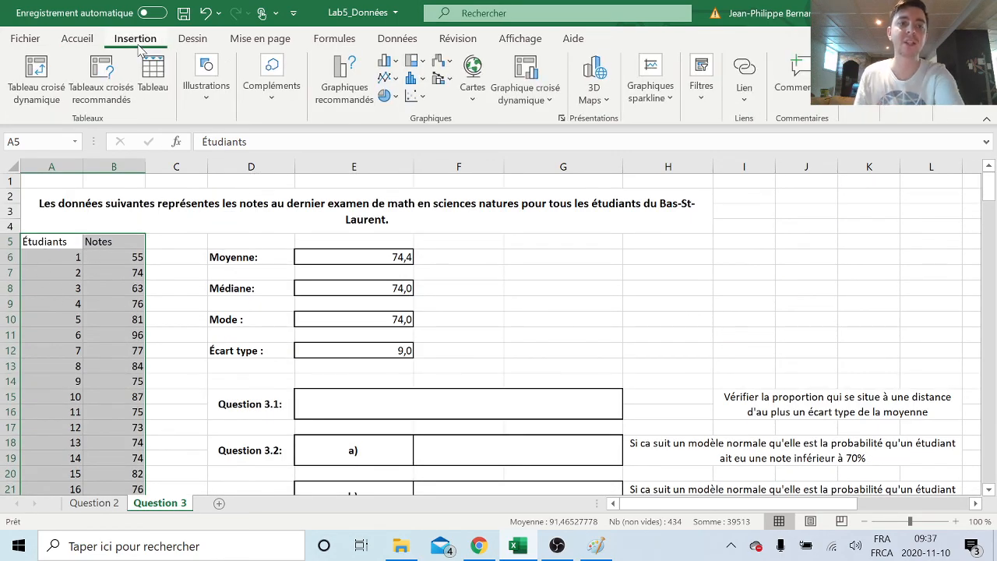
click(28, 83)
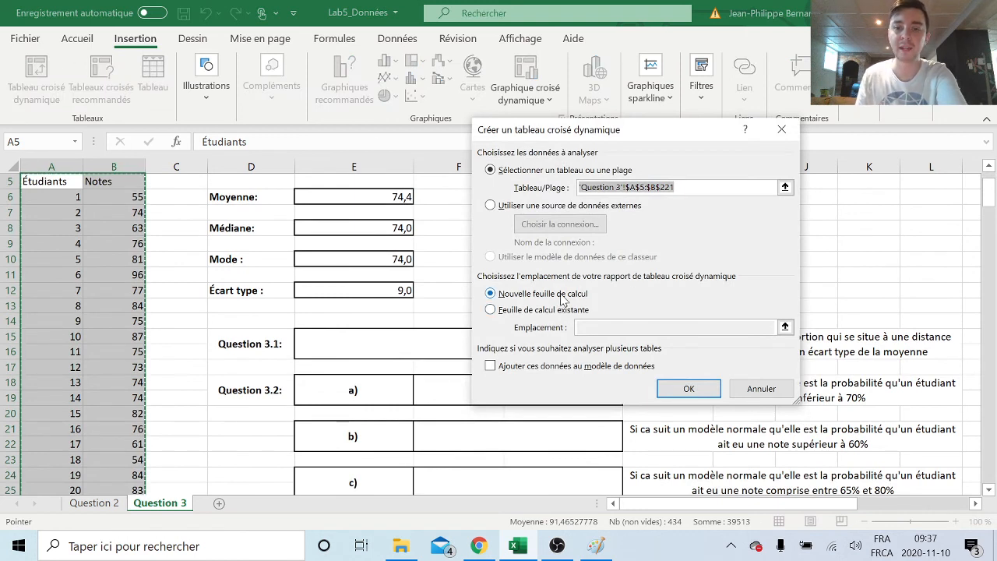
click(684, 389)
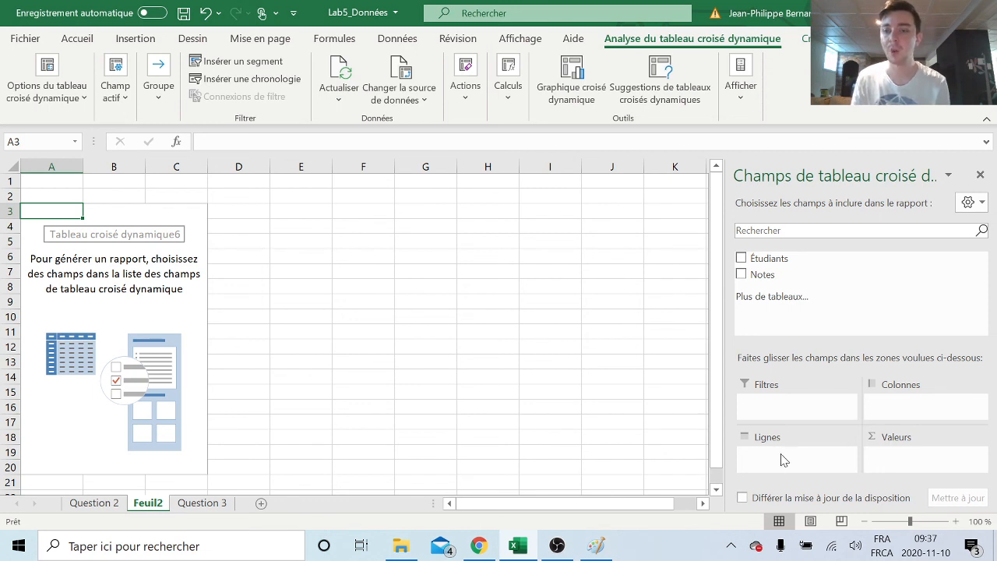
Add the Notes field to both the rows and the values of the pivot table.
drag(767, 274, 791, 457)
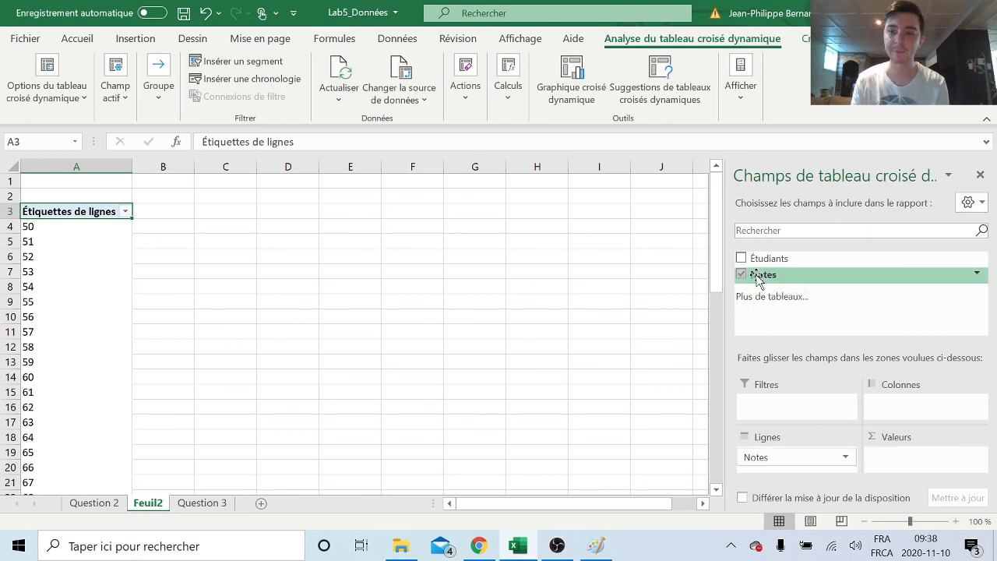
drag(786, 275, 895, 450)
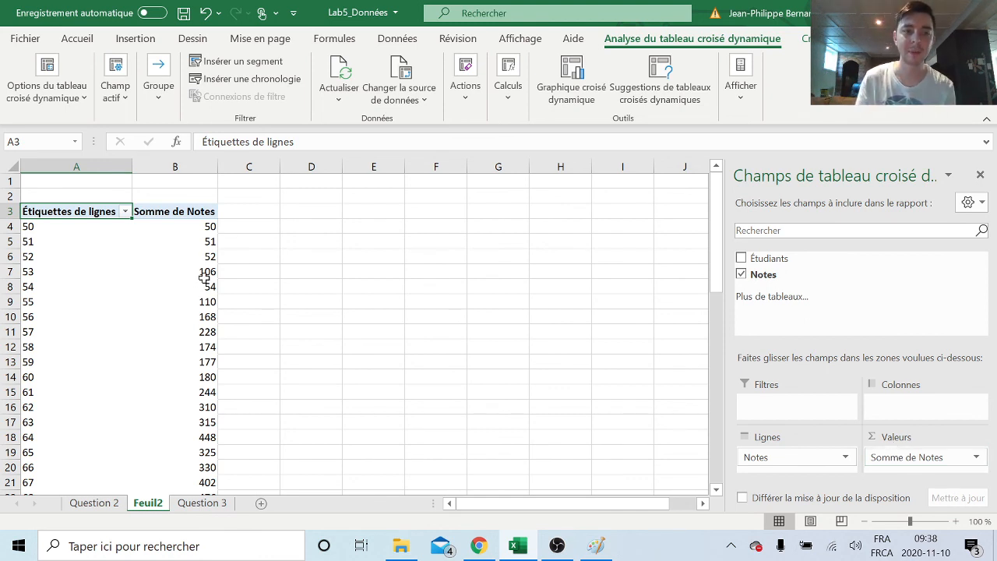
mouse_move(209, 271)
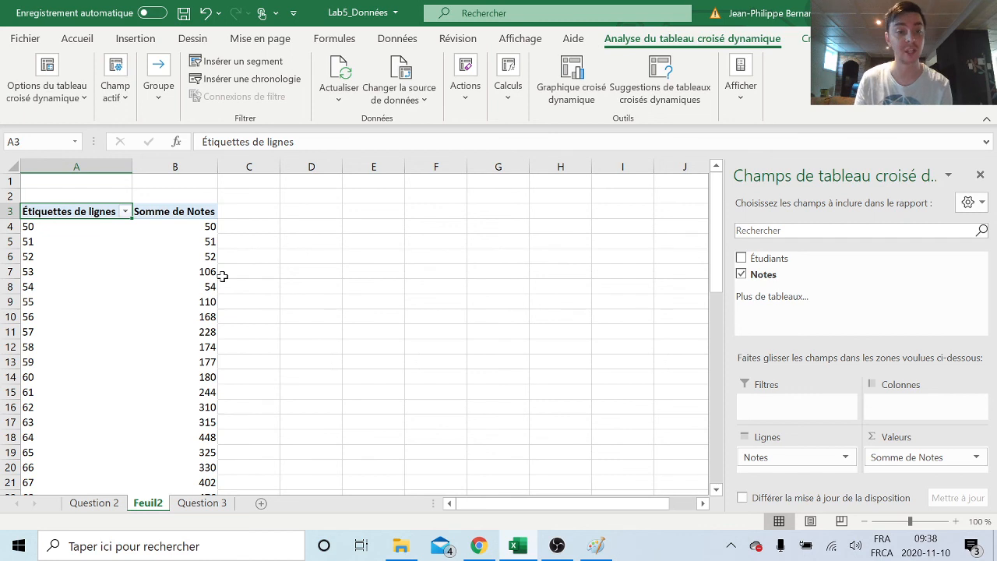
Change the summary calculation of the pivot table's Notes values to Nombre.
click(976, 458)
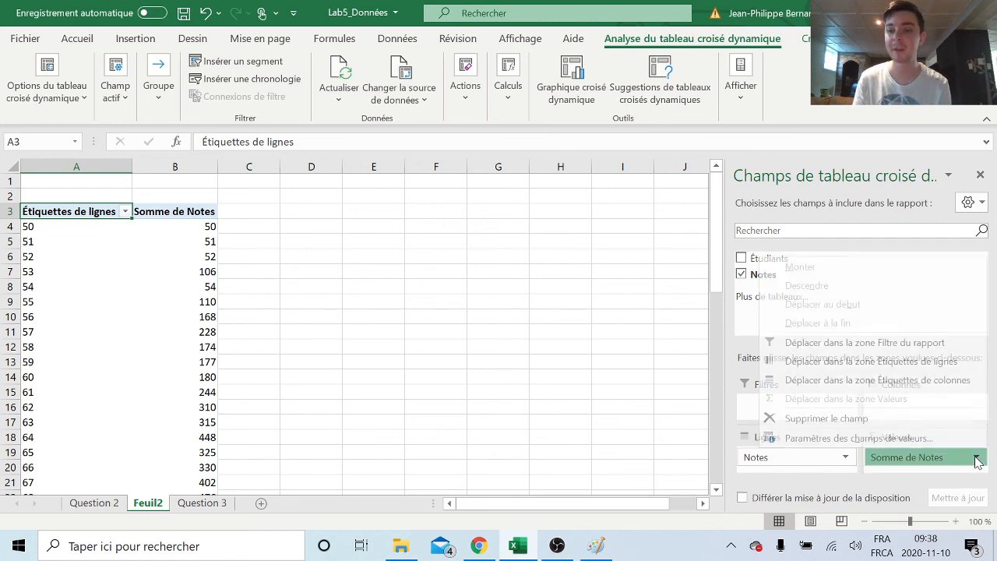
click(926, 439)
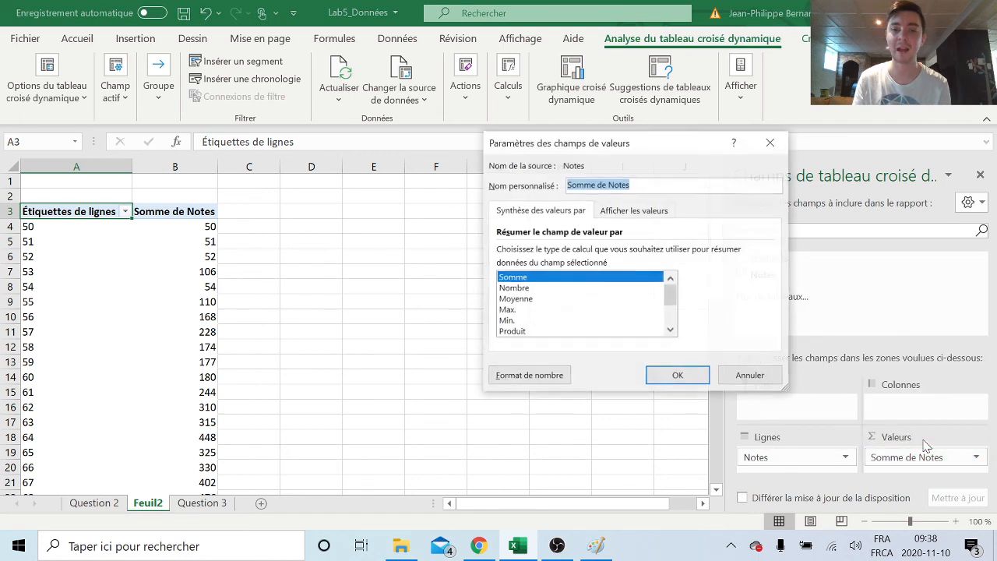
click(525, 289)
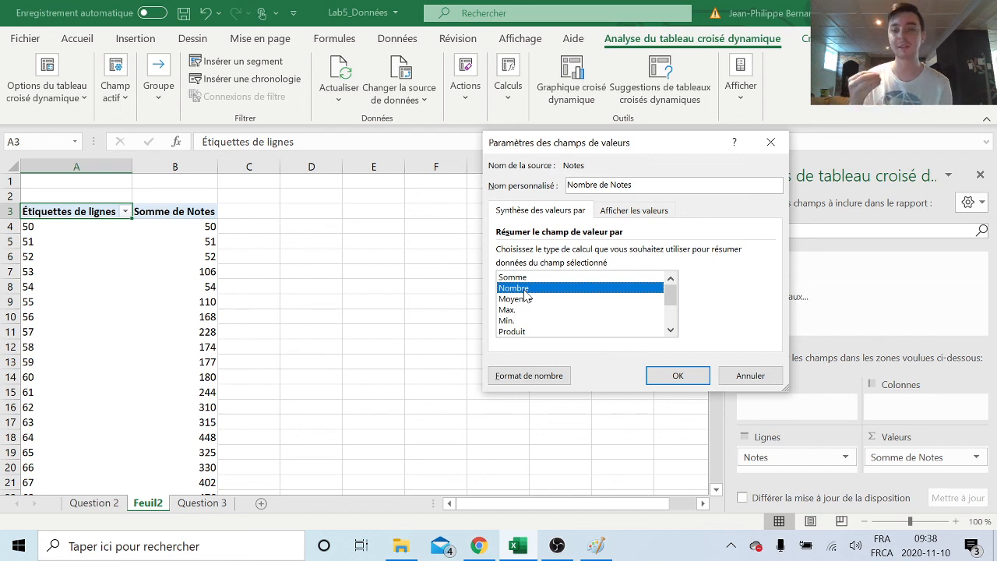
click(678, 377)
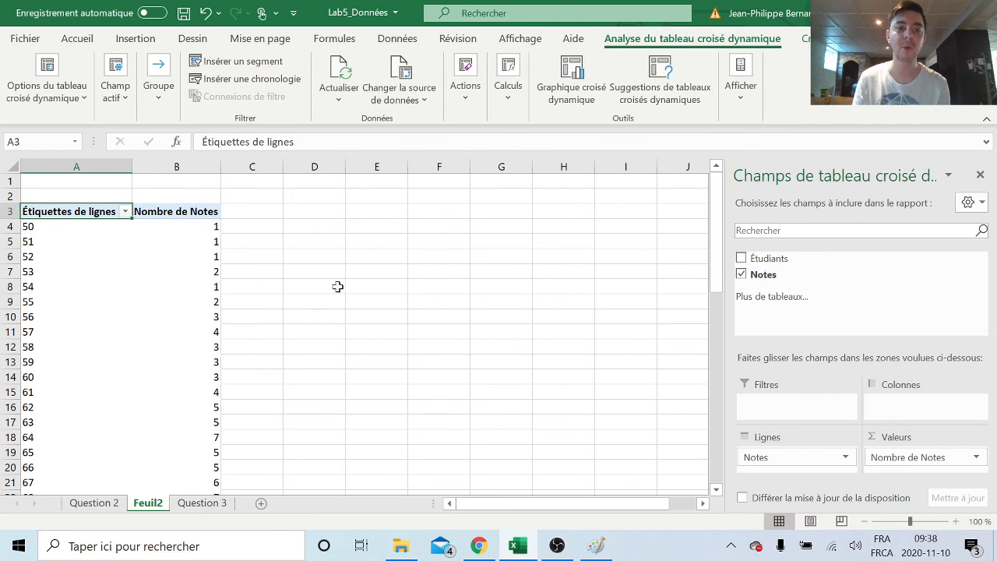
Examine how many students obtained each grade across the whole pivot table.
click(214, 297)
click(198, 274)
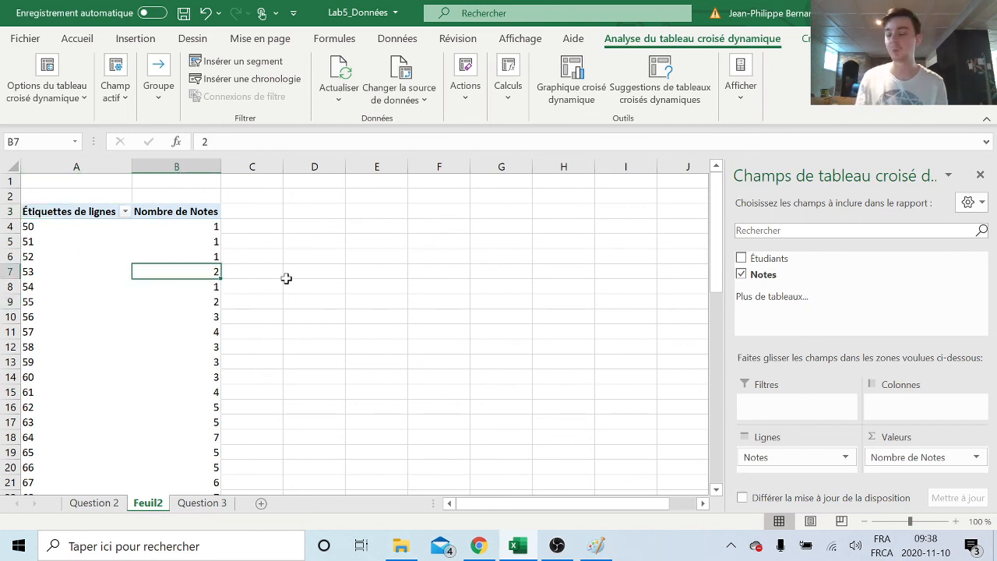
scroll(285, 278, down, 13)
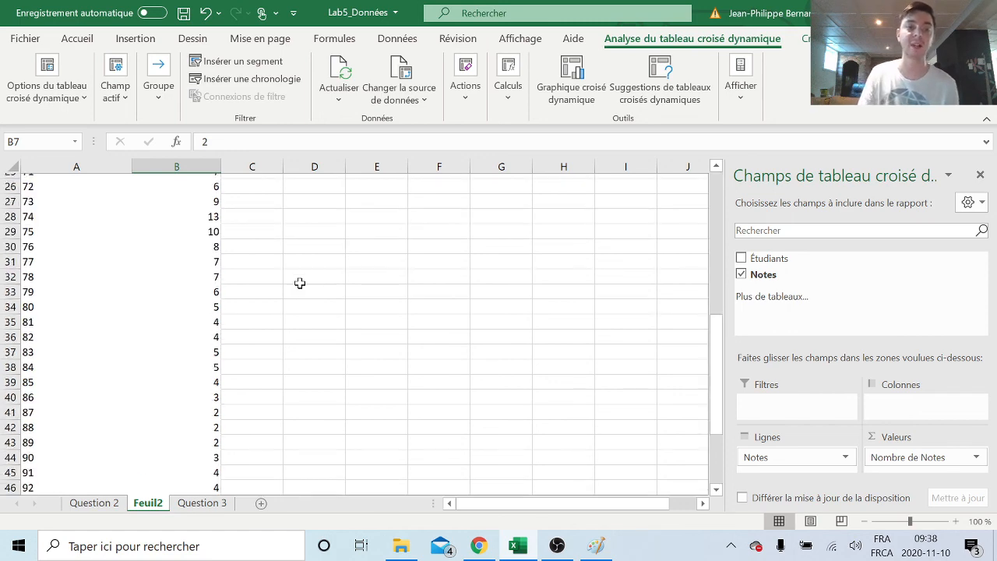
scroll(421, 333, up, 11)
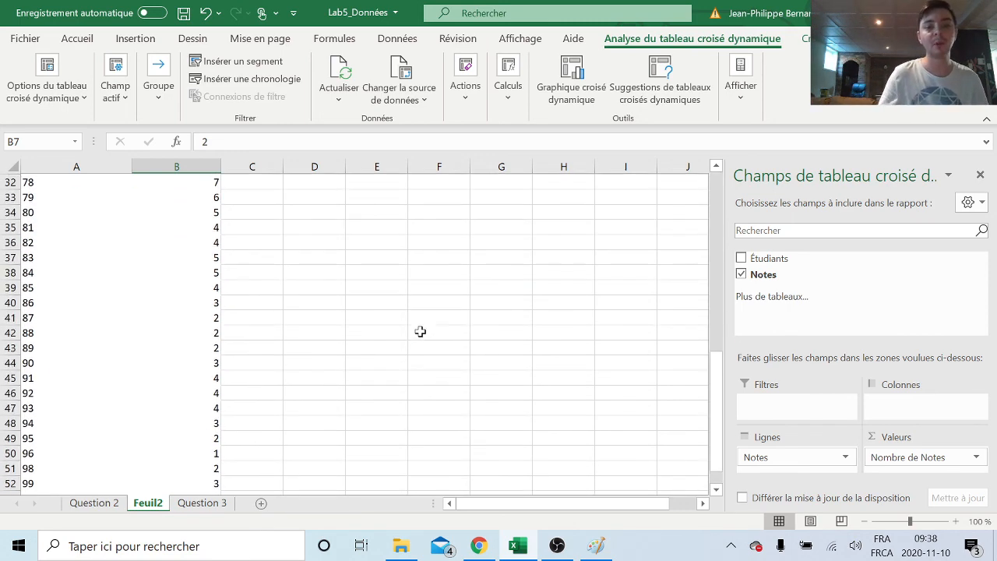
scroll(413, 328, up, 2)
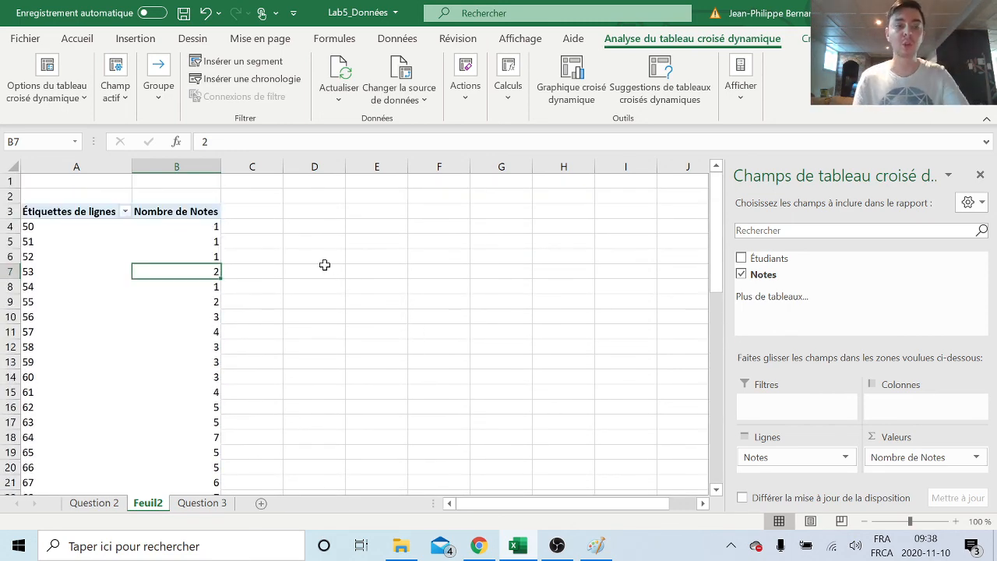
scroll(249, 267, down, 1)
scroll(249, 267, up, 1)
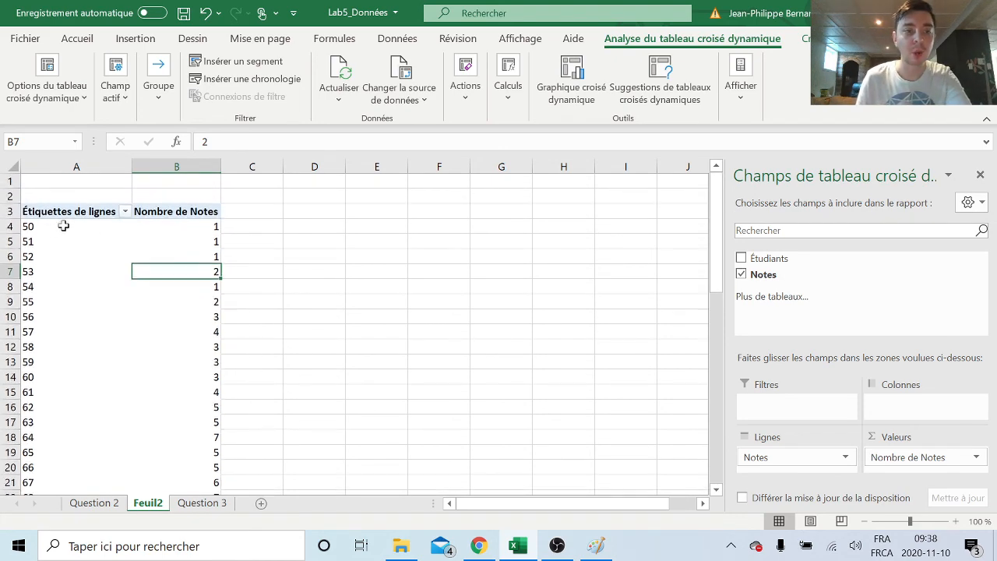
Try a clustered column pivot chart of the individual grade counts in A3:B53, placed beside the pivot table, and undo it.
drag(56, 214, 173, 274)
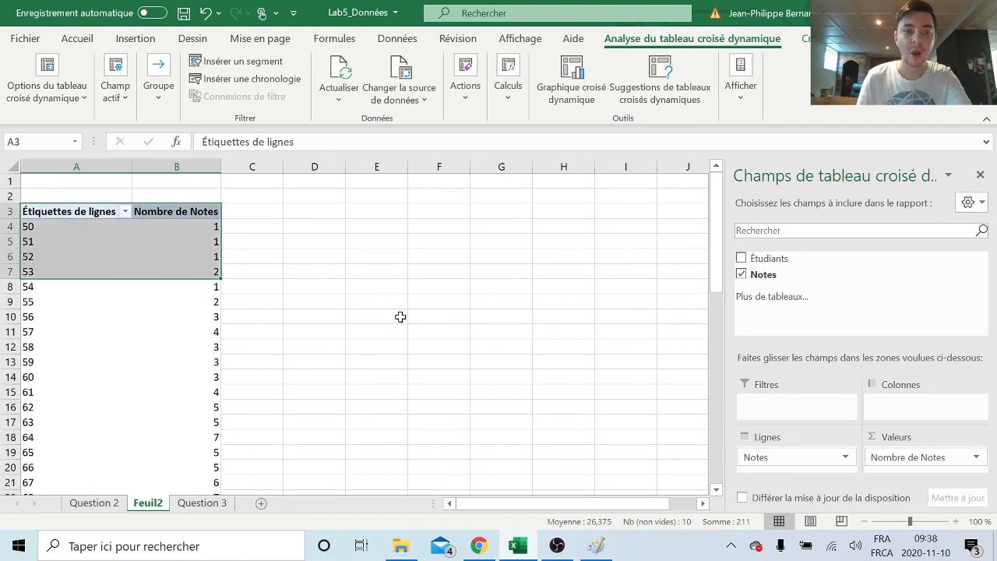
click(249, 366)
scroll(265, 334, down, 6)
scroll(269, 328, down, 5)
scroll(78, 226, up, 11)
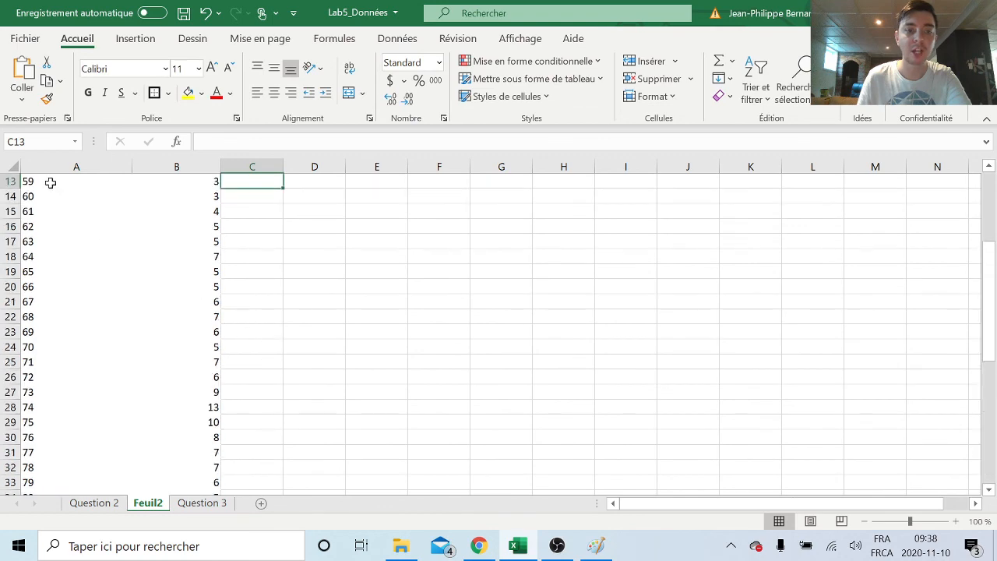
drag(51, 212, 201, 458)
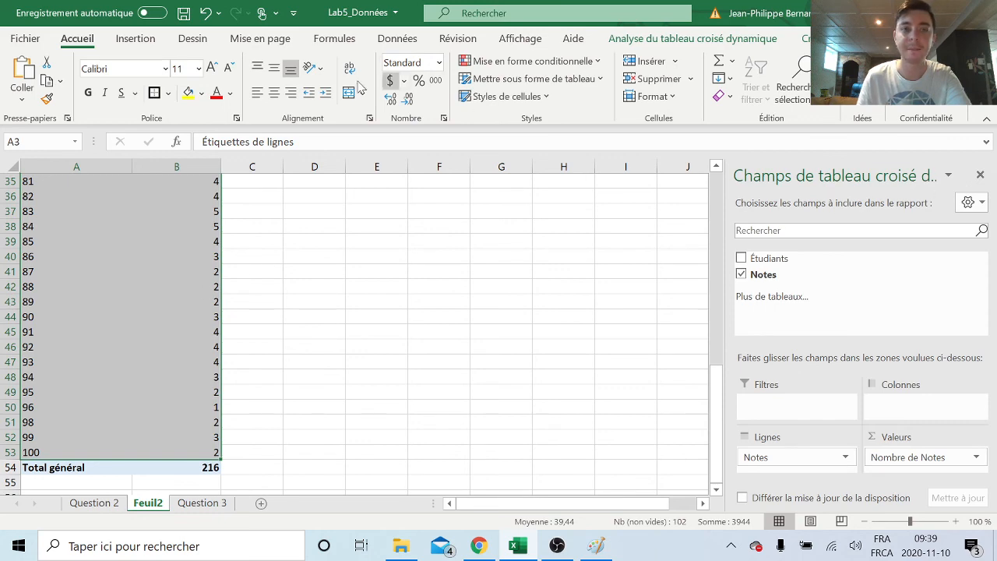
click(137, 39)
click(344, 78)
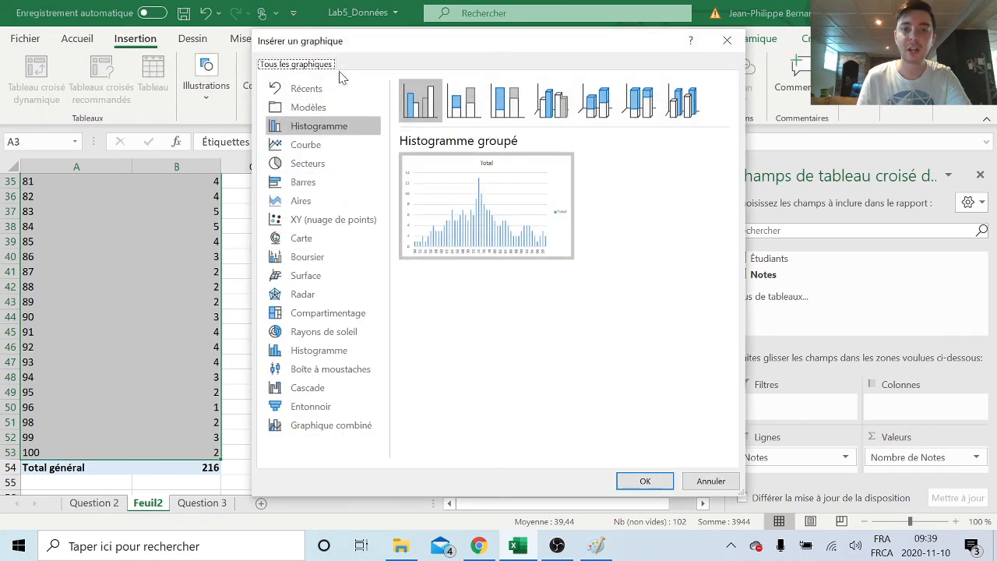
click(644, 480)
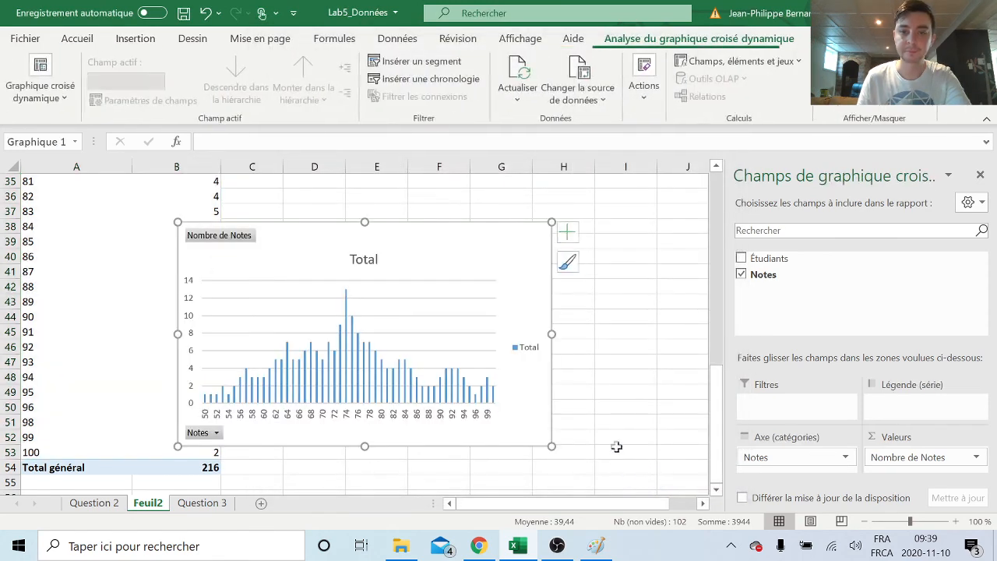
drag(446, 254, 582, 225)
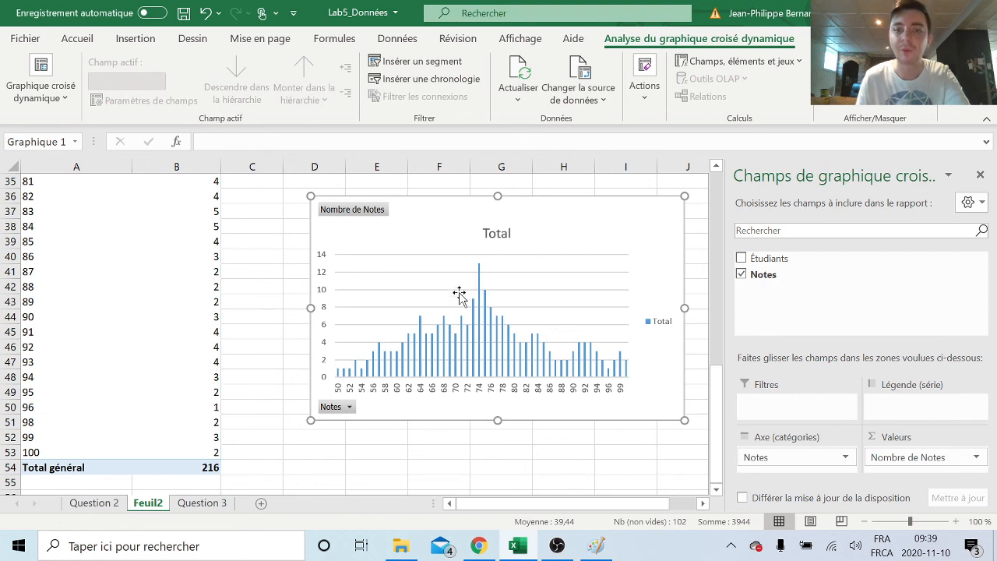
mouse_move(444, 354)
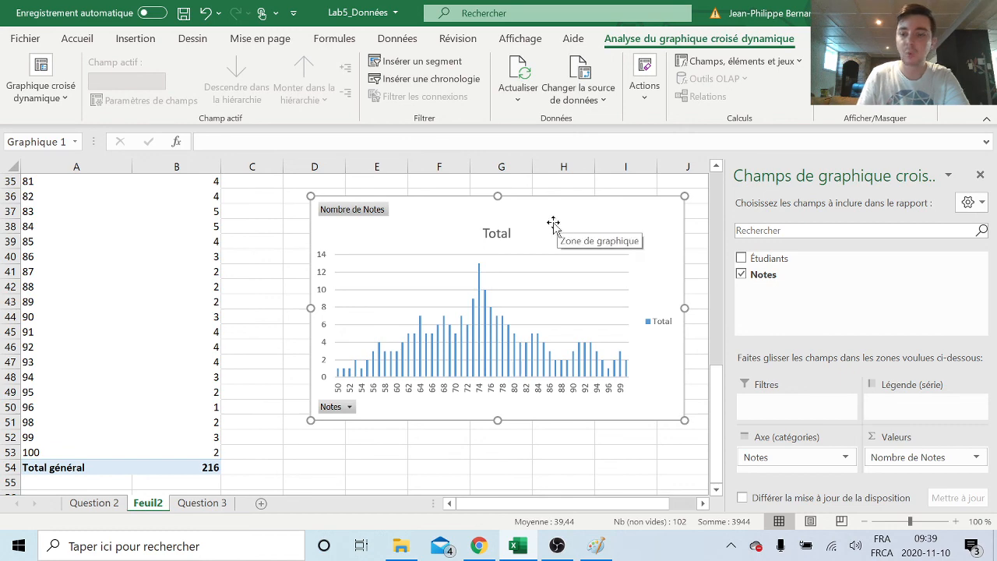
key(ctrl+z)
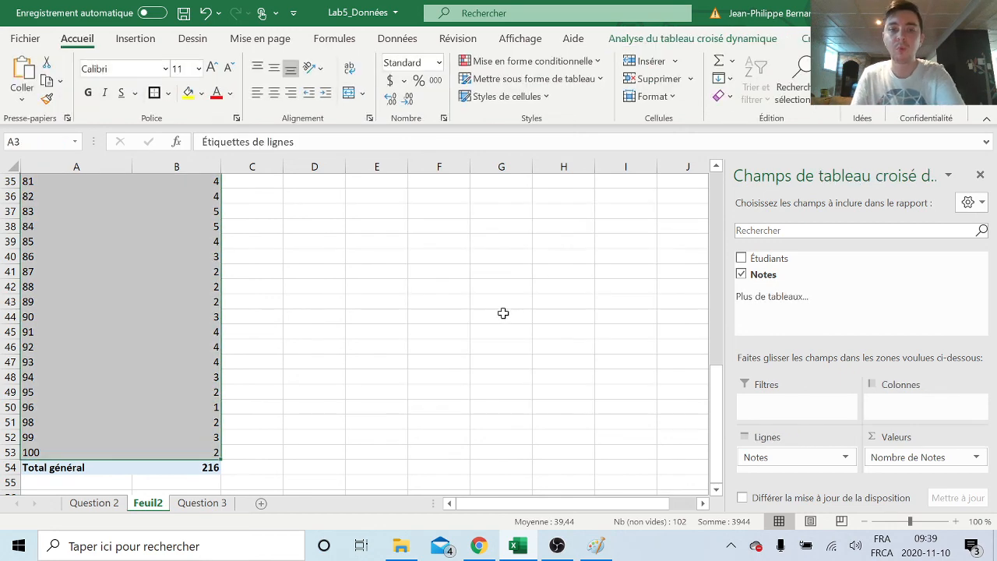
Group the grade row labels of the pivot table into intervals of 5.
click(170, 299)
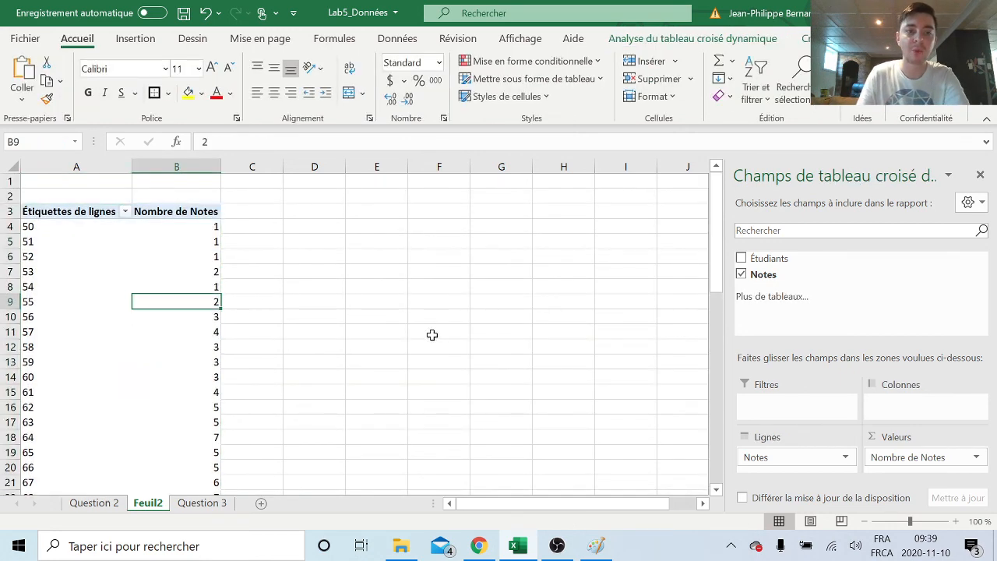
click(434, 335)
click(62, 294)
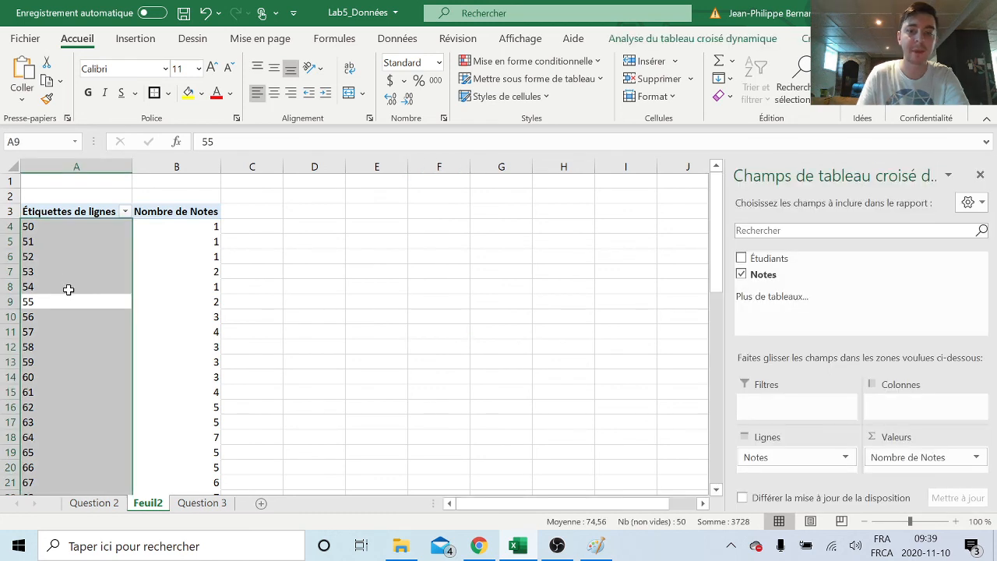
right_click(68, 294)
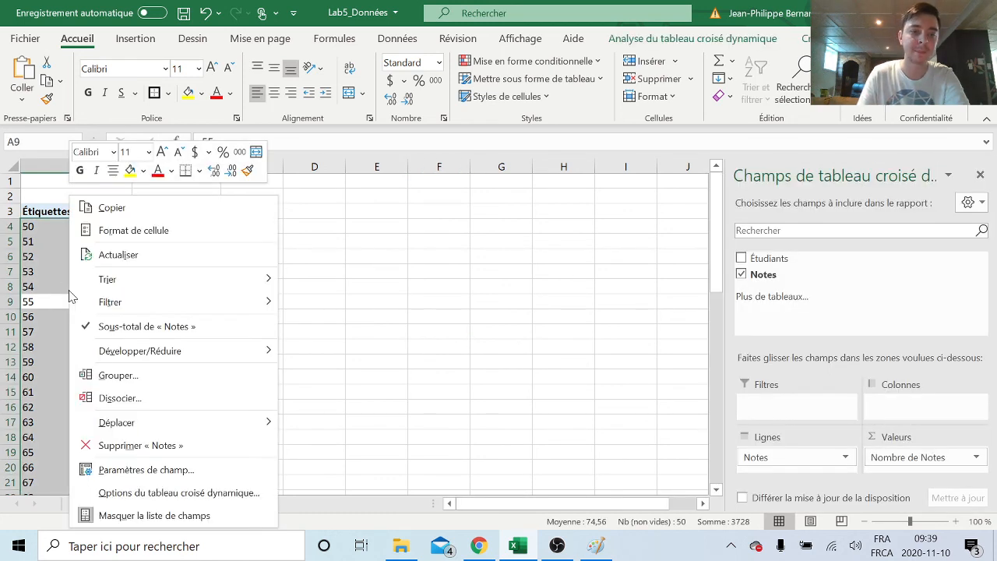
click(119, 374)
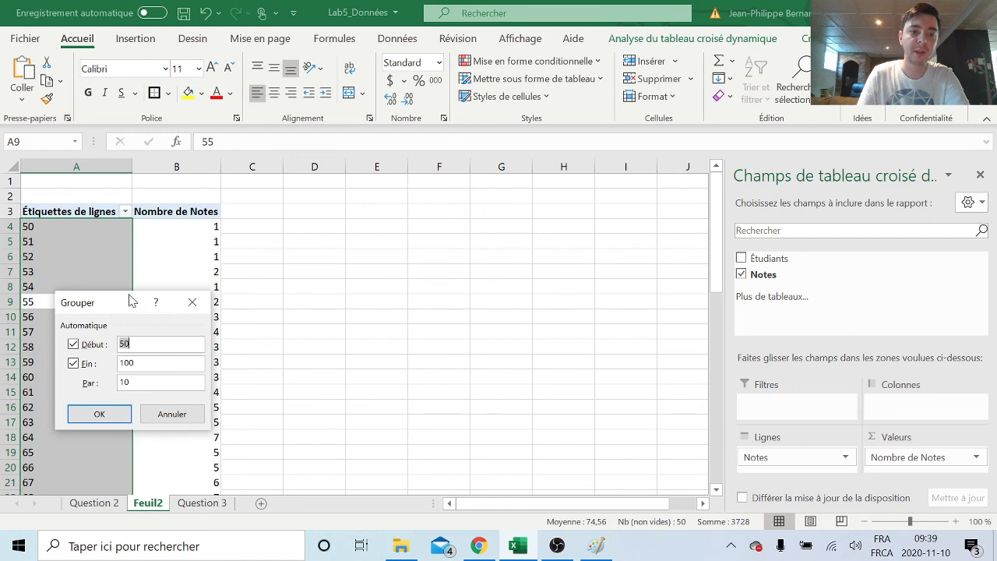
drag(129, 296, 304, 230)
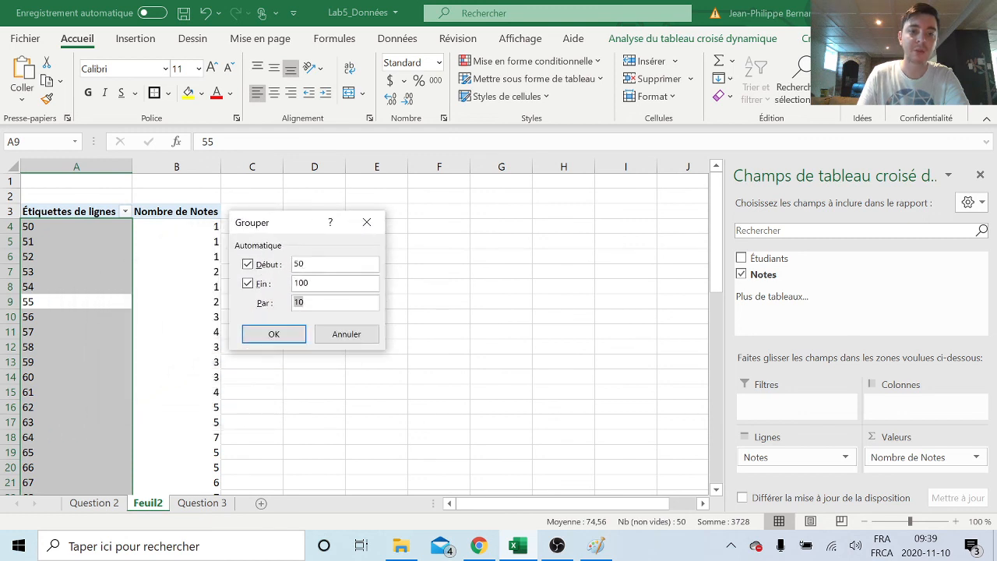
text(5)
key(Return)
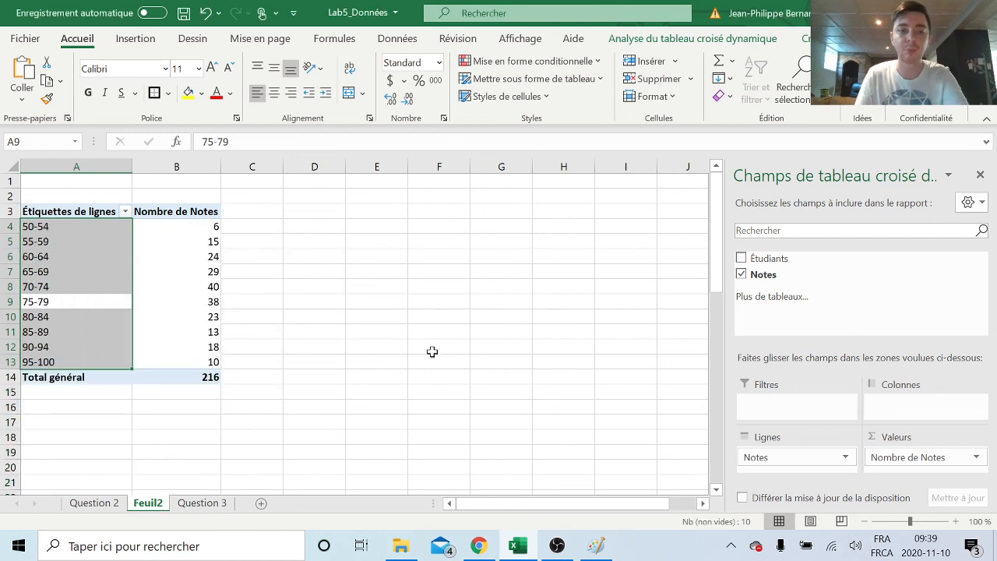
Insert a clustered column pivot chart of the grouped grade counts in A3:B13 beside the pivot table, and delete it after viewing its shape.
click(343, 374)
drag(37, 210, 207, 362)
click(136, 38)
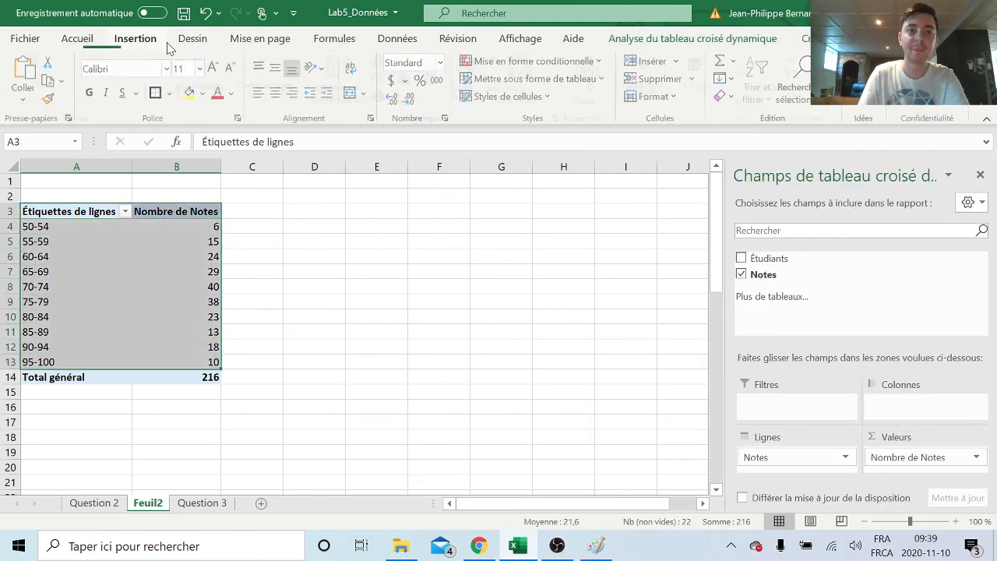
click(346, 92)
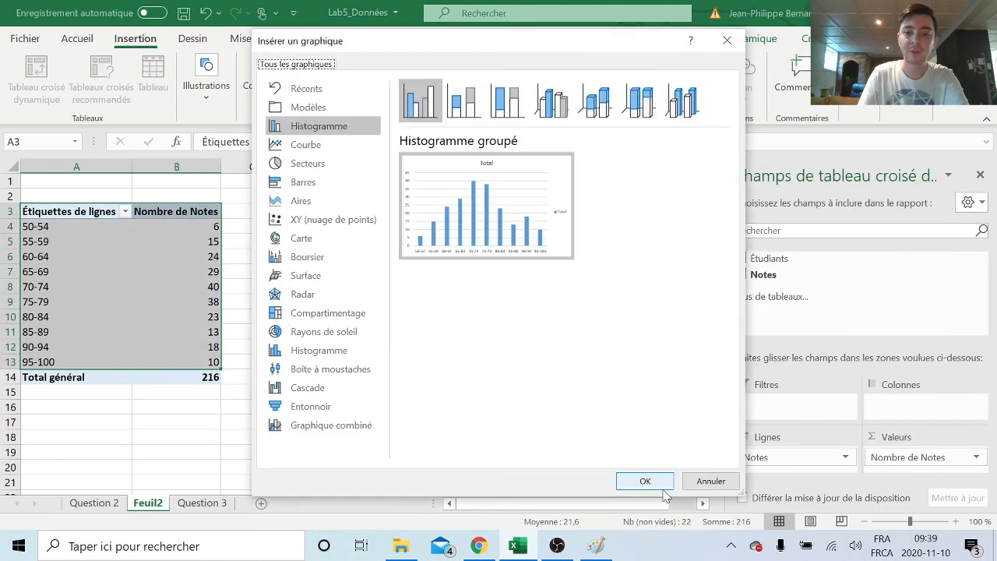
click(642, 476)
drag(412, 235, 526, 223)
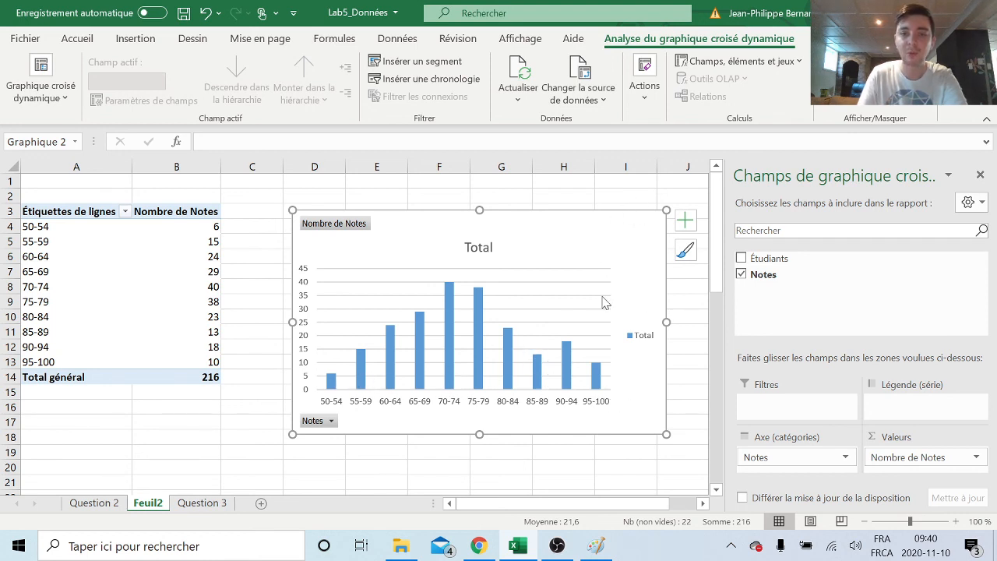
drag(598, 233, 596, 215)
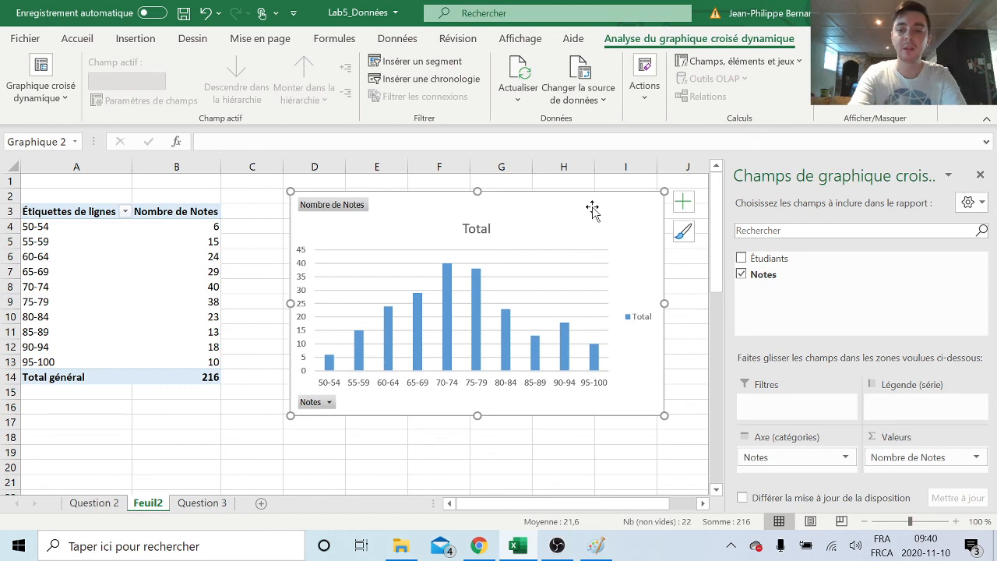
key(Delete)
click(421, 410)
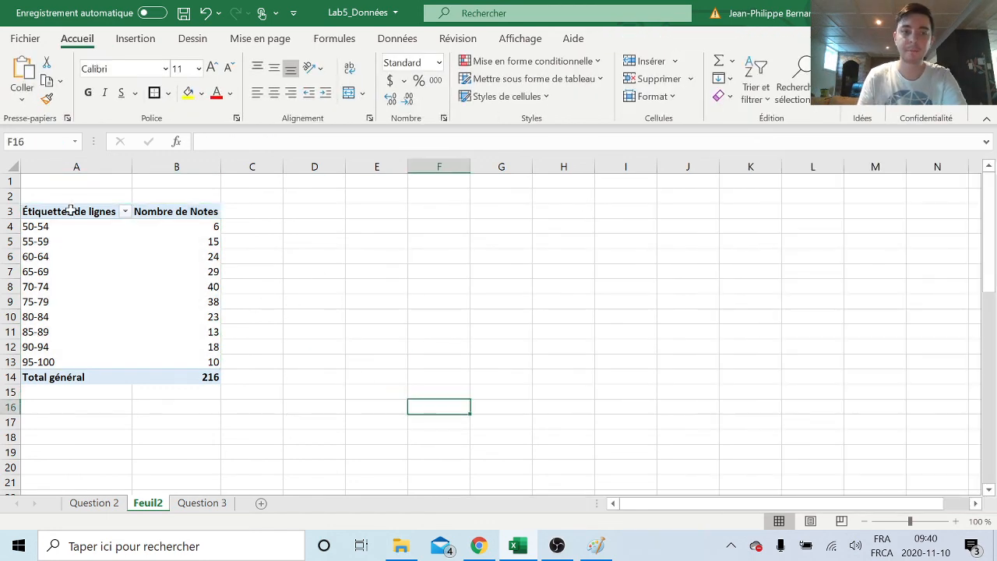
Clear the pivot table range A3:C14 on Feuil2 and return to the Question 3 sheet.
drag(70, 210, 257, 378)
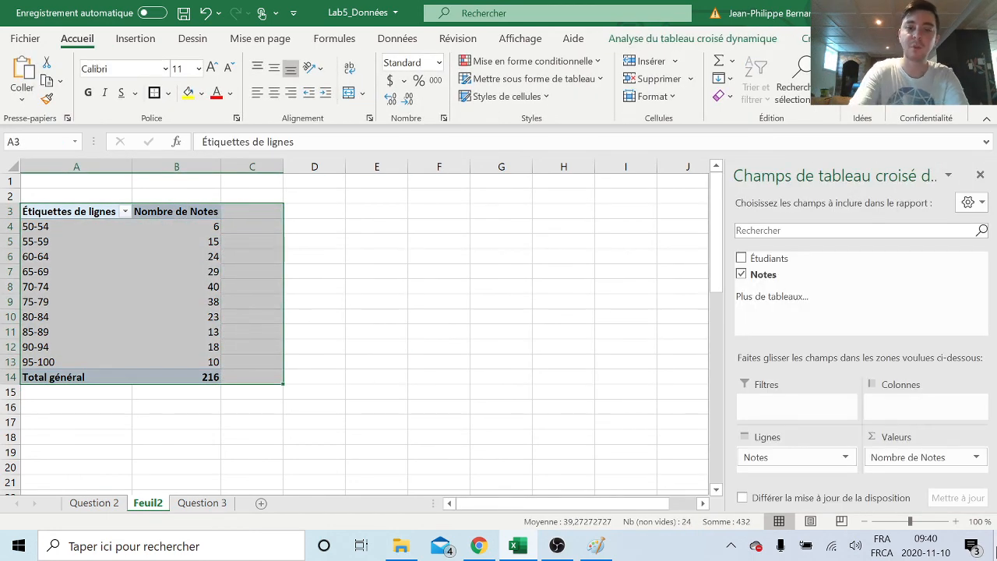
key(Delete)
click(201, 502)
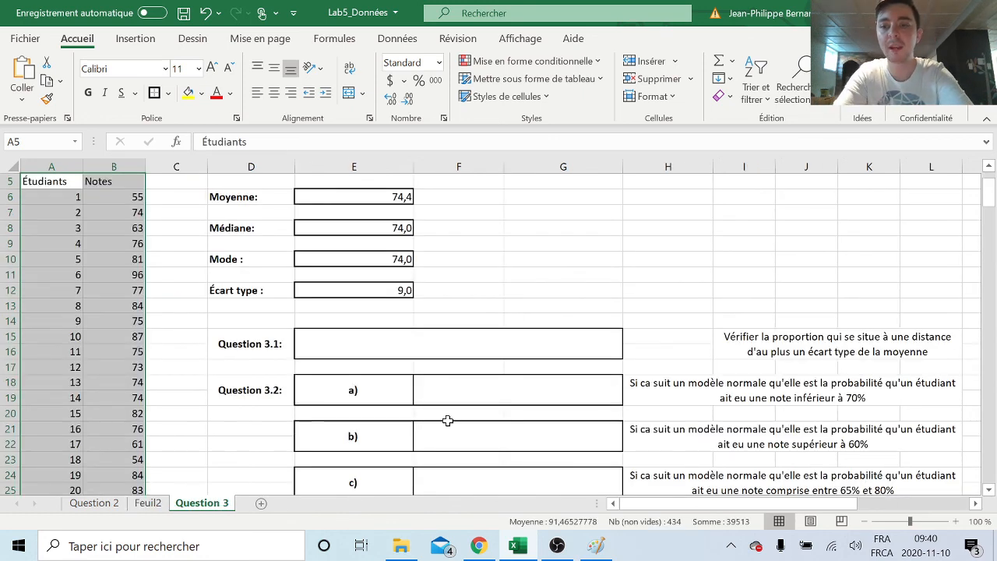
Review the Question 3.1 instruction with the grades, mean and standard deviation it relies on, and select answer cell E15.
click(504, 348)
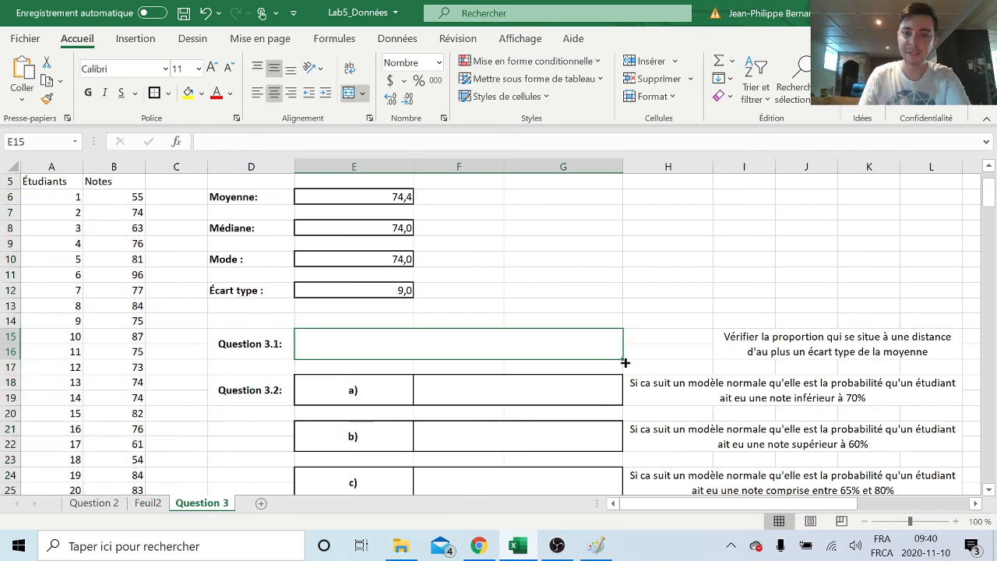
click(775, 360)
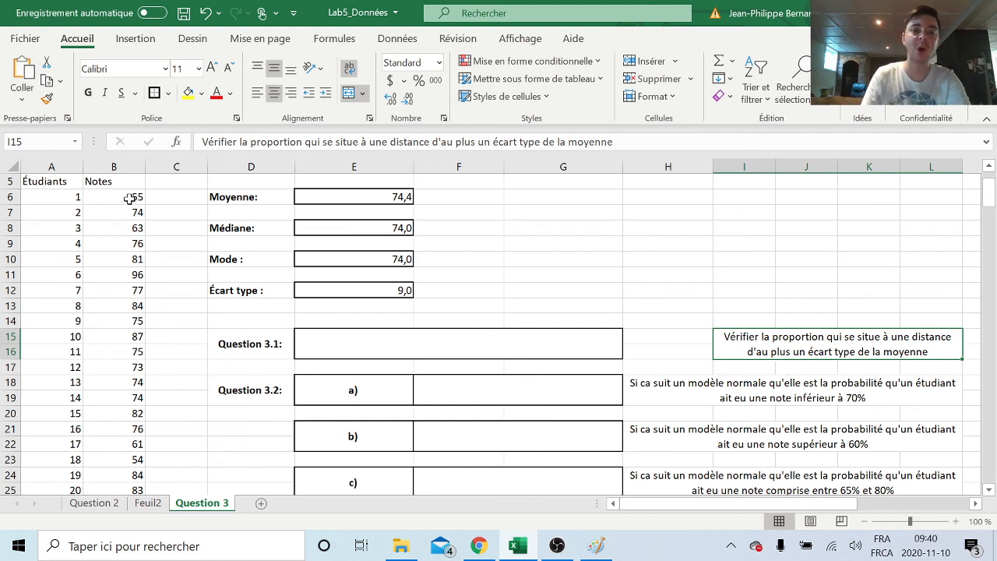
drag(131, 198, 131, 491)
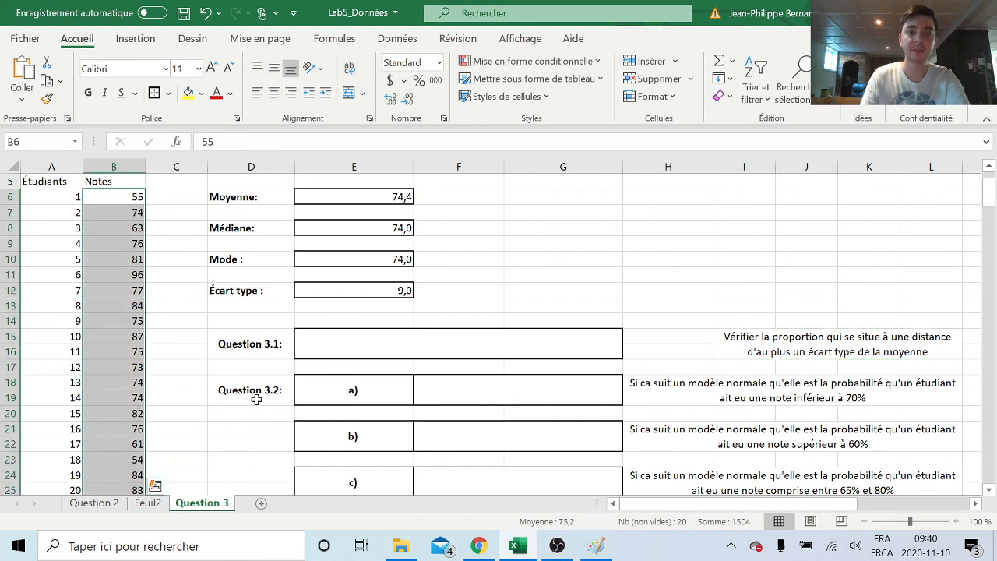
click(403, 197)
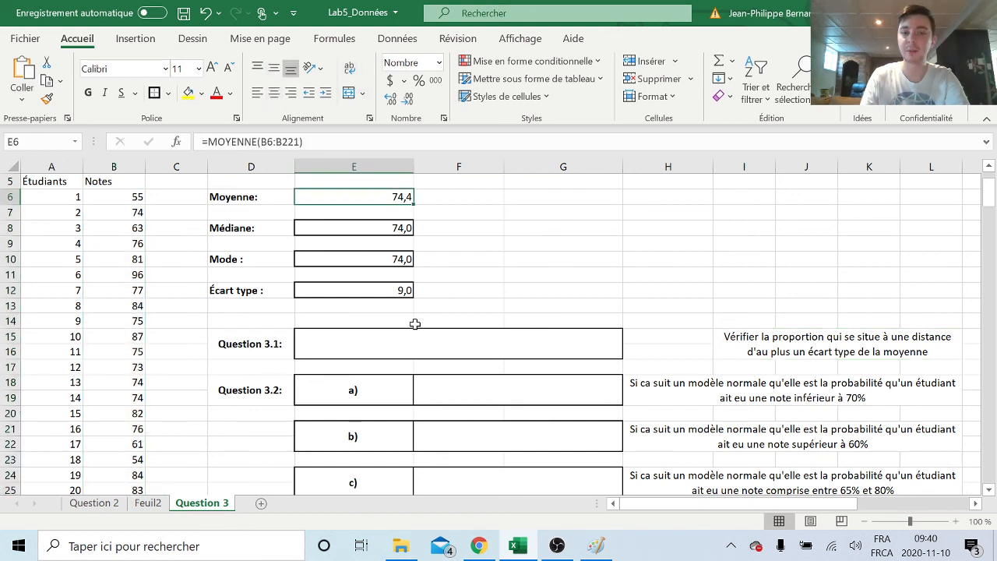
click(403, 290)
click(458, 347)
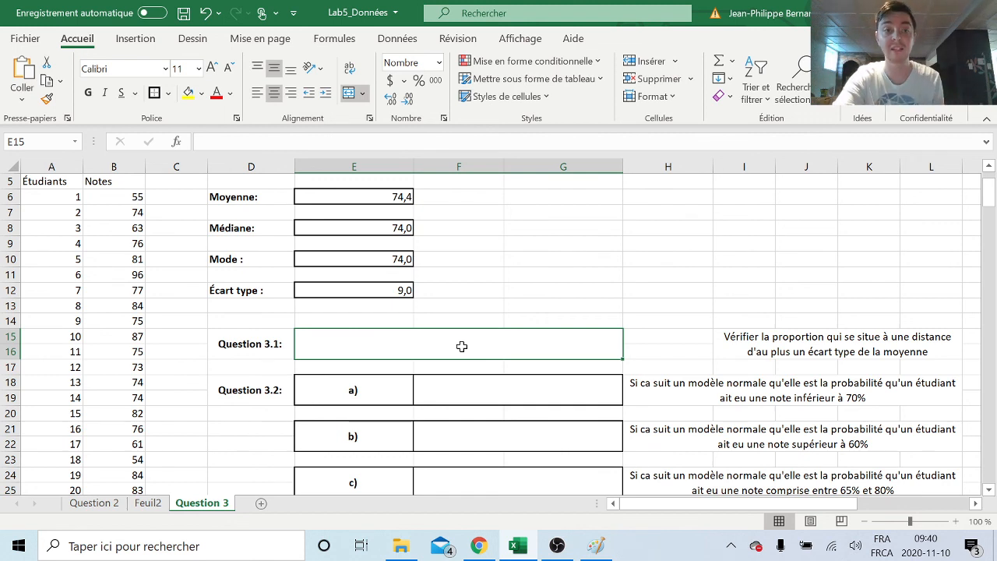
Label cell G7 as n and enter the number of students, 216, in H7.
click(540, 212)
text(n=)
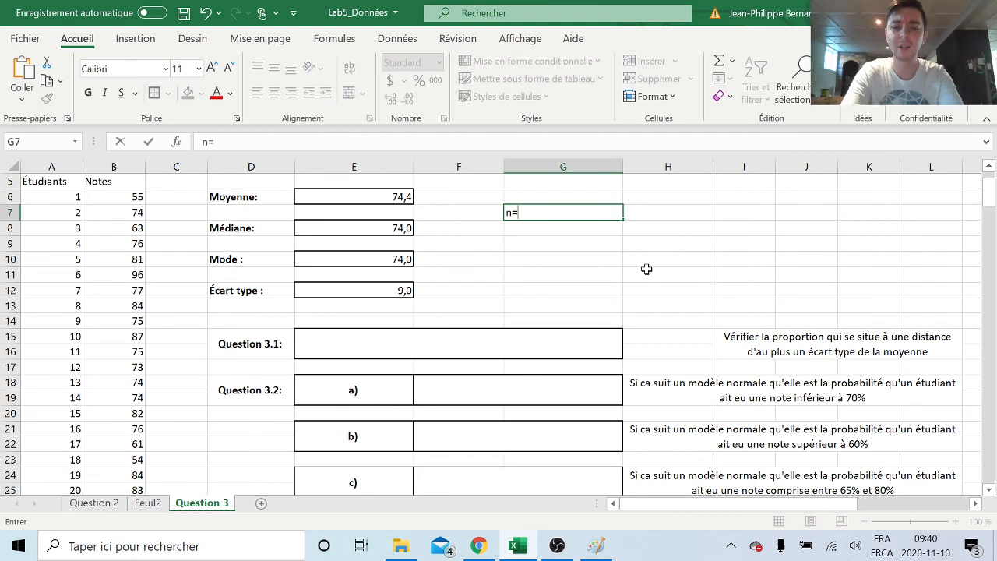
key(BackSpace)
key(Return)
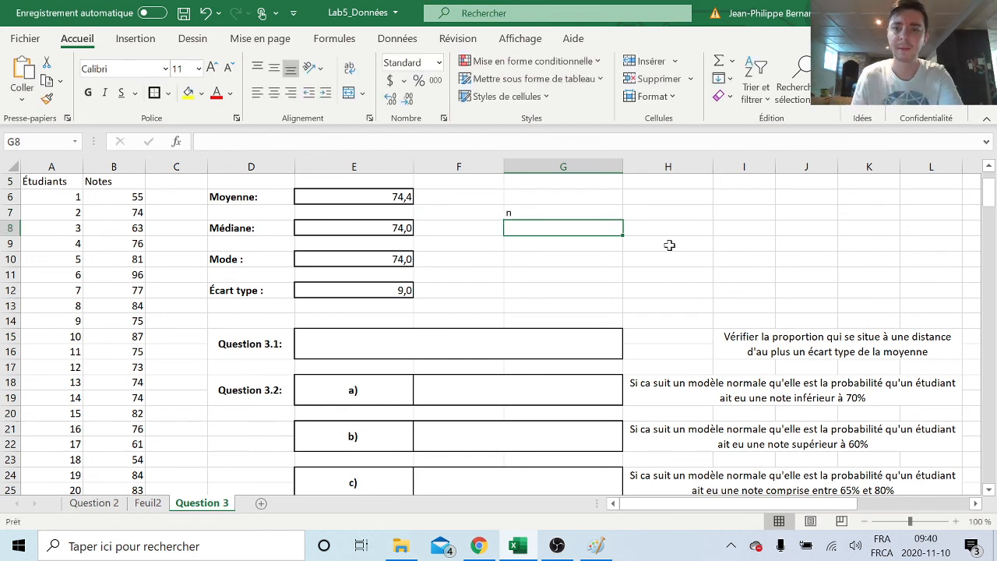
click(663, 214)
text(21)
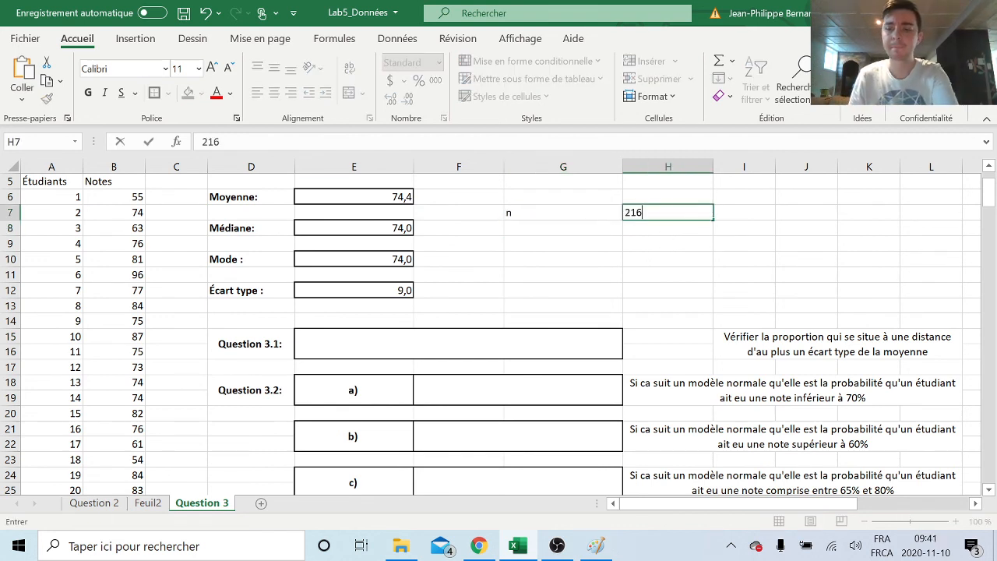
text(6)
key(Return)
Begin an NB.SI formula in the Question 3.1 answer cell E15, dismissing the mail notification.
drag(986, 208, 987, 526)
drag(994, 393, 987, 199)
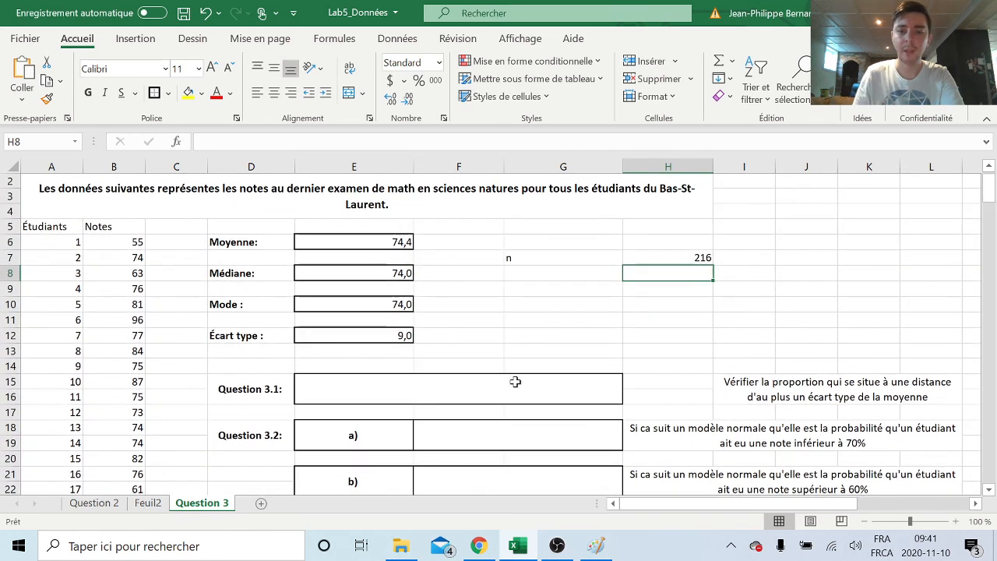
click(518, 383)
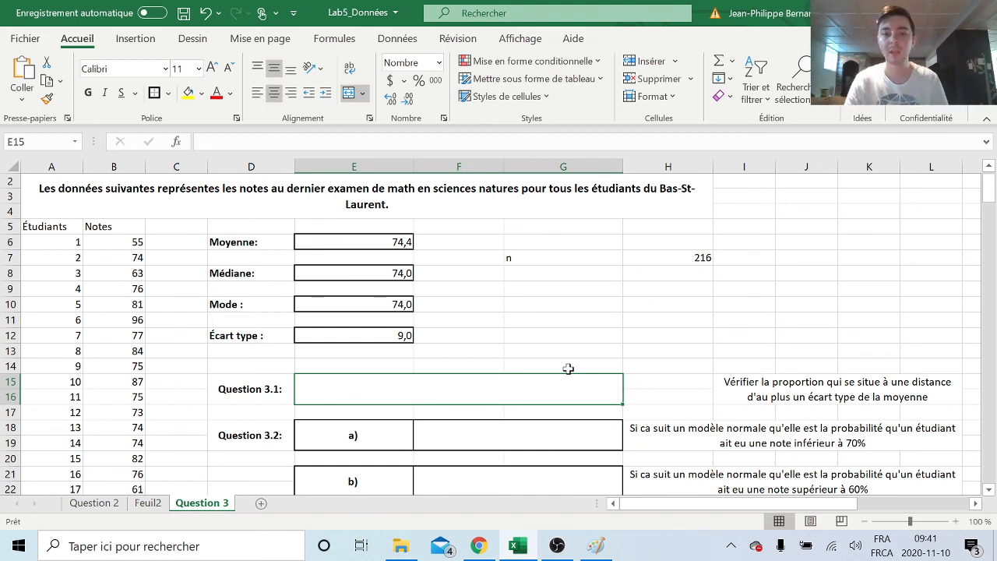
double_click(473, 379)
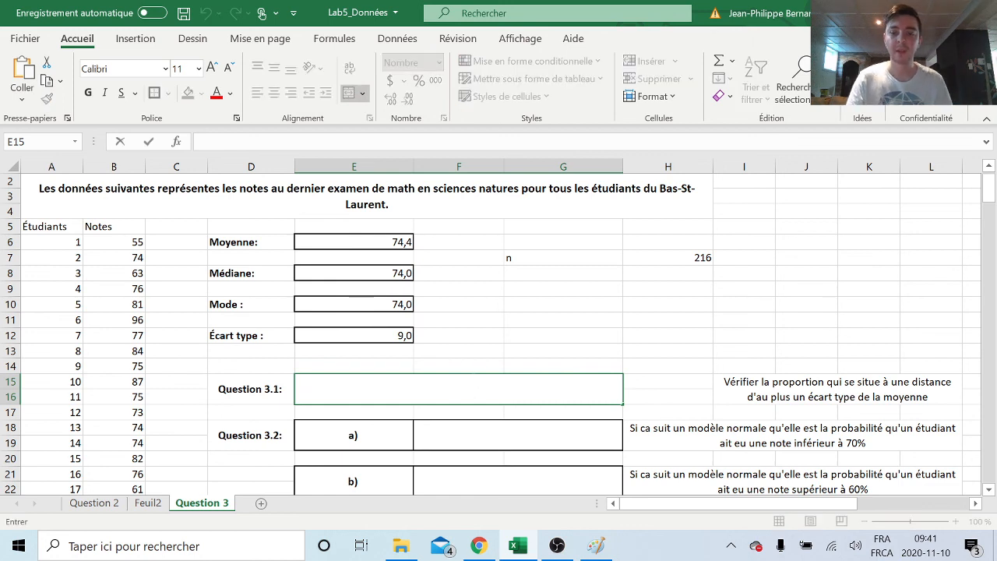
text(=n)
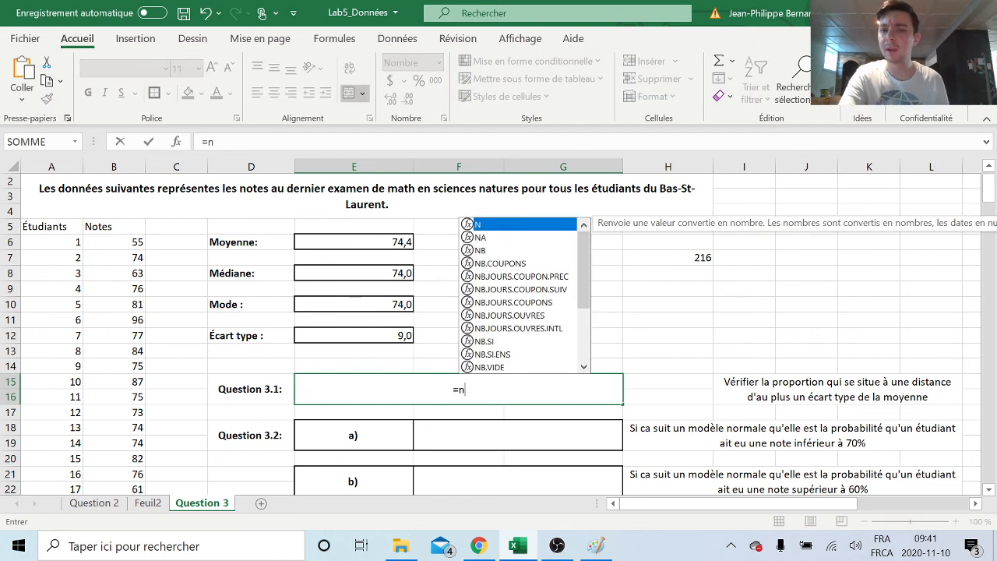
text(b)
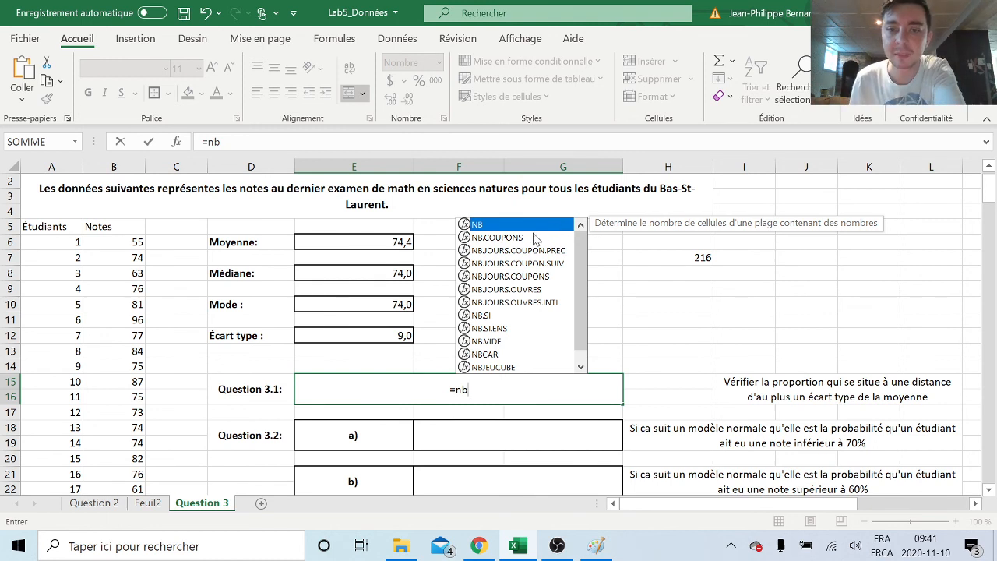
click(493, 316)
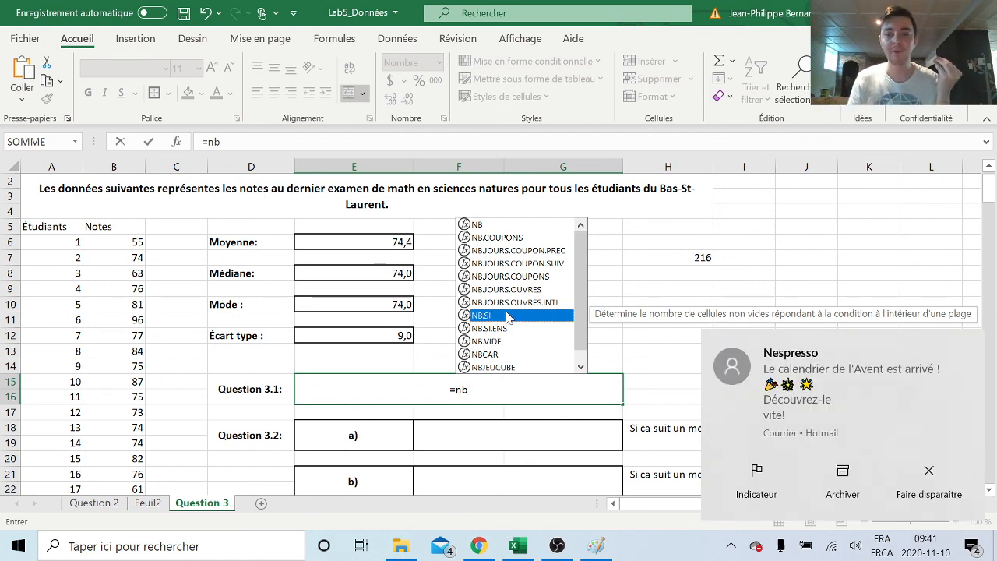
click(934, 482)
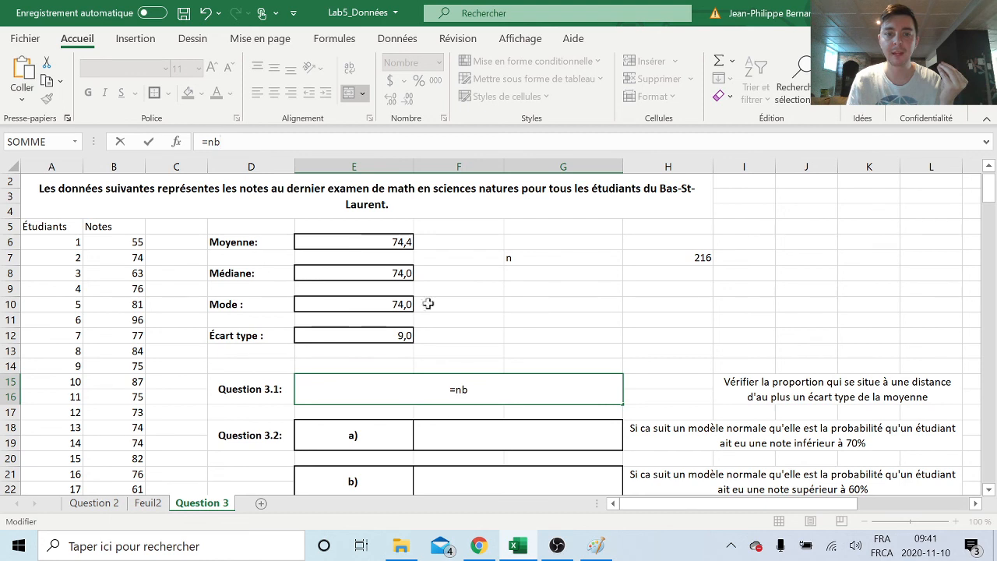
key(BackSpace)
text(b)
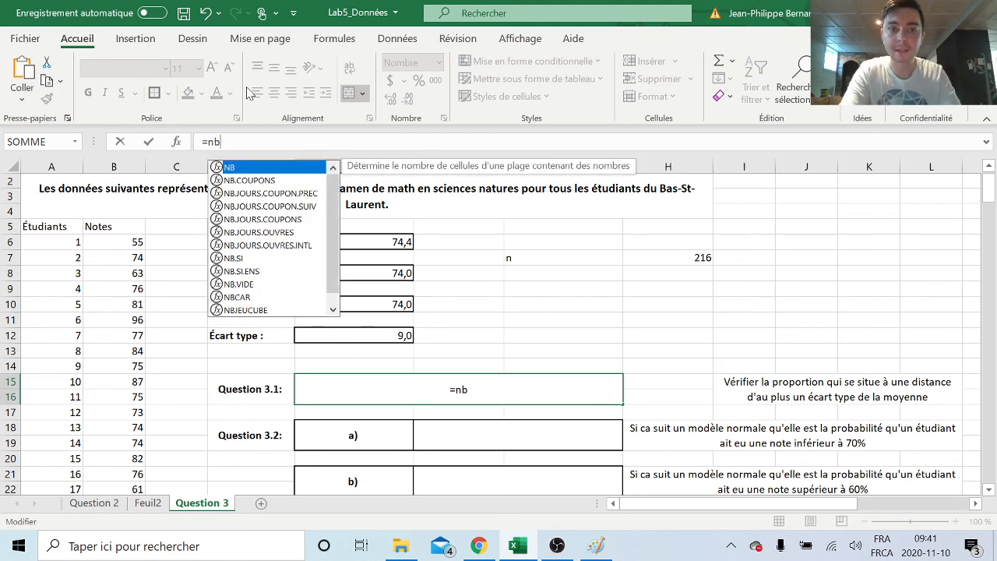
text(.si)
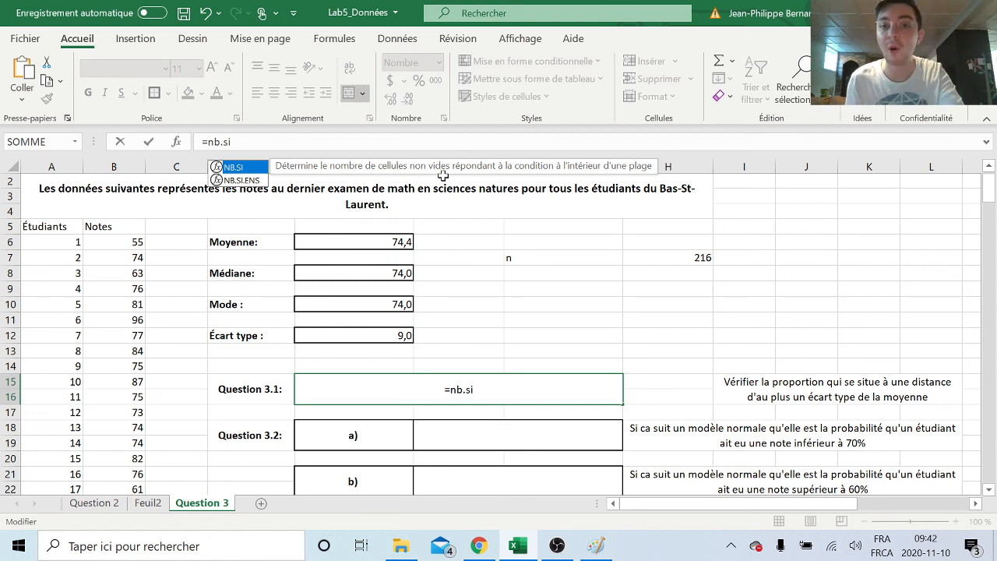
double_click(257, 168)
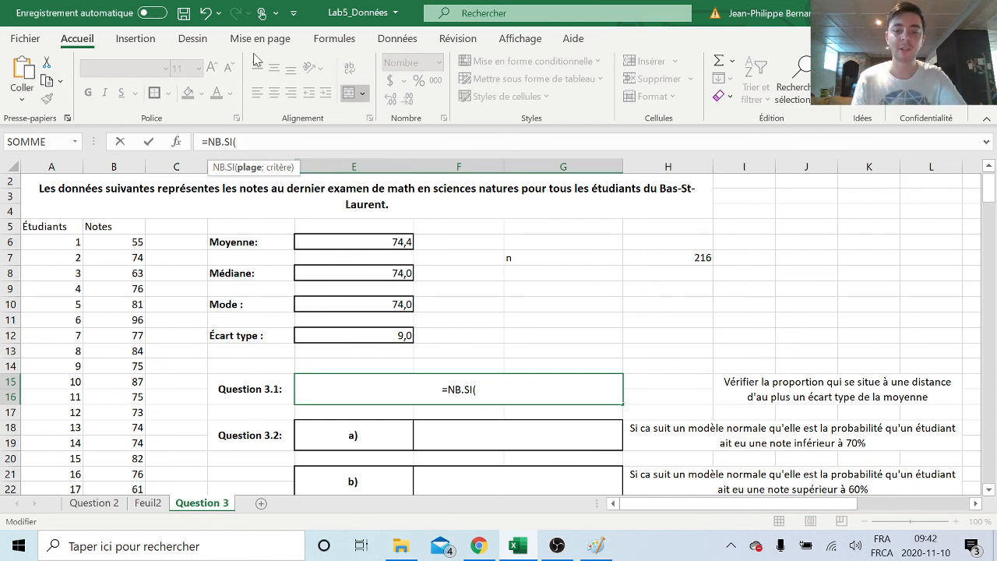
Complete the NB.SI formula in E15 to count the grades in B6:B221 that meet the criterion ">65,4".
text(B6:B221)
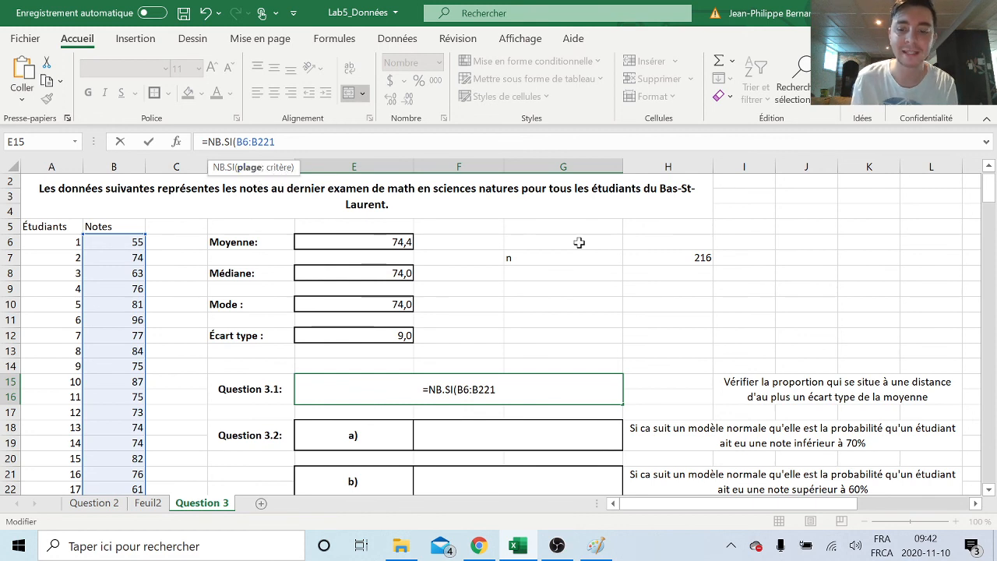
text(;)
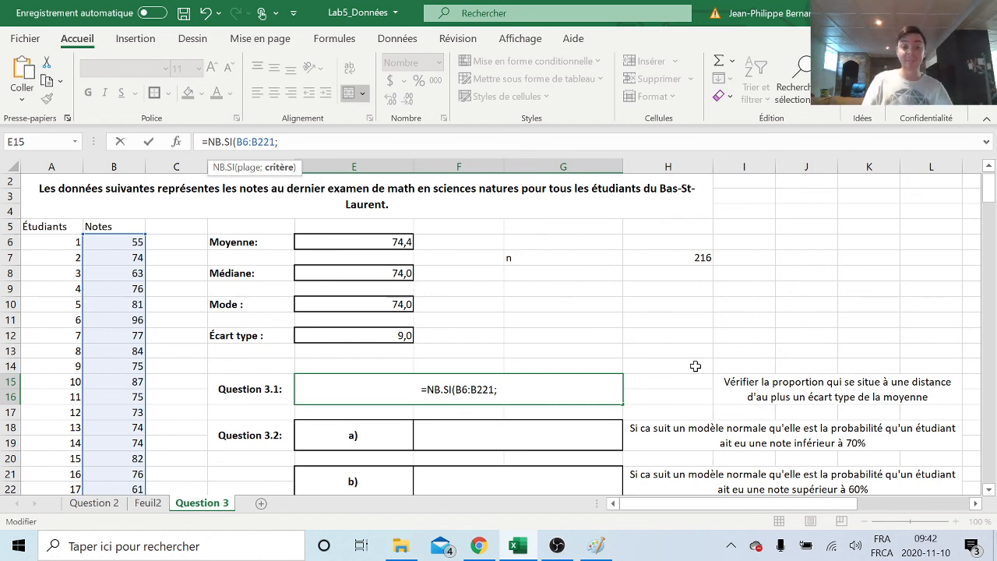
text(")
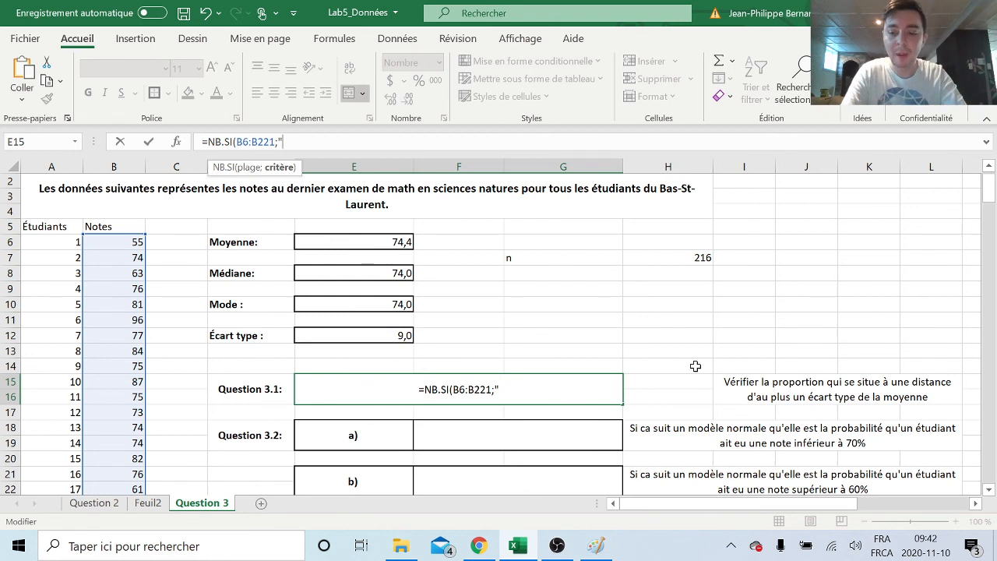
text(>)
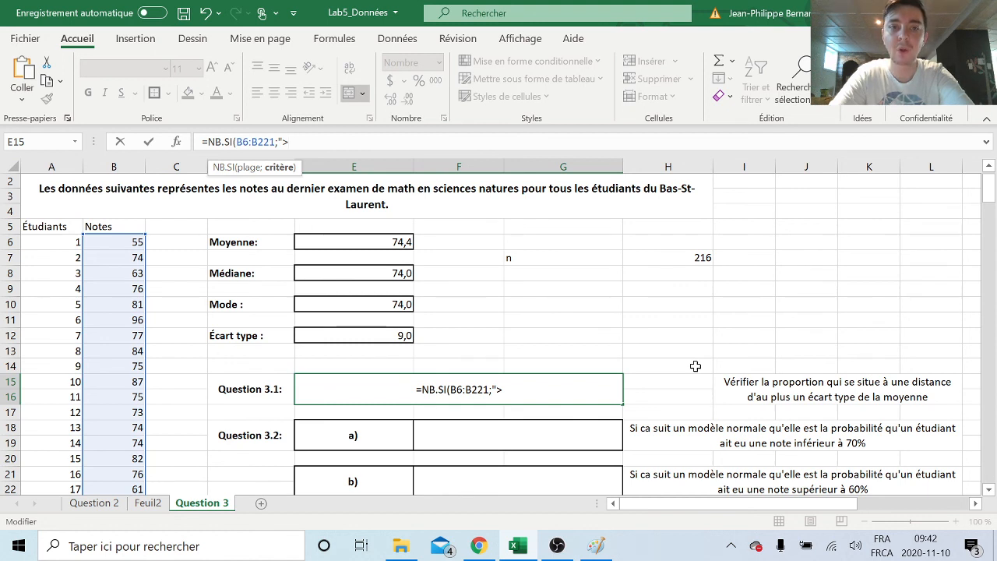
text(65)
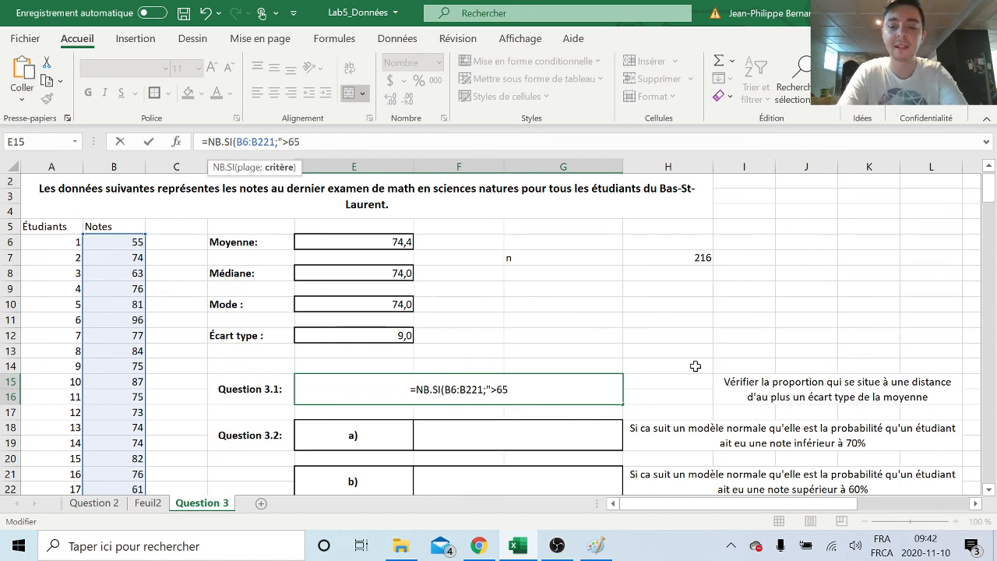
text(,)
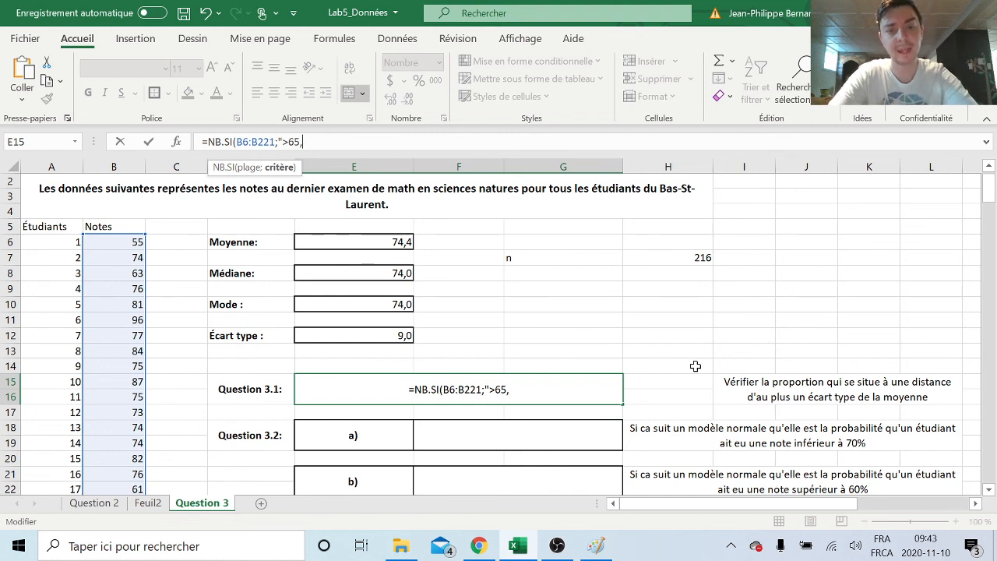
text(4)
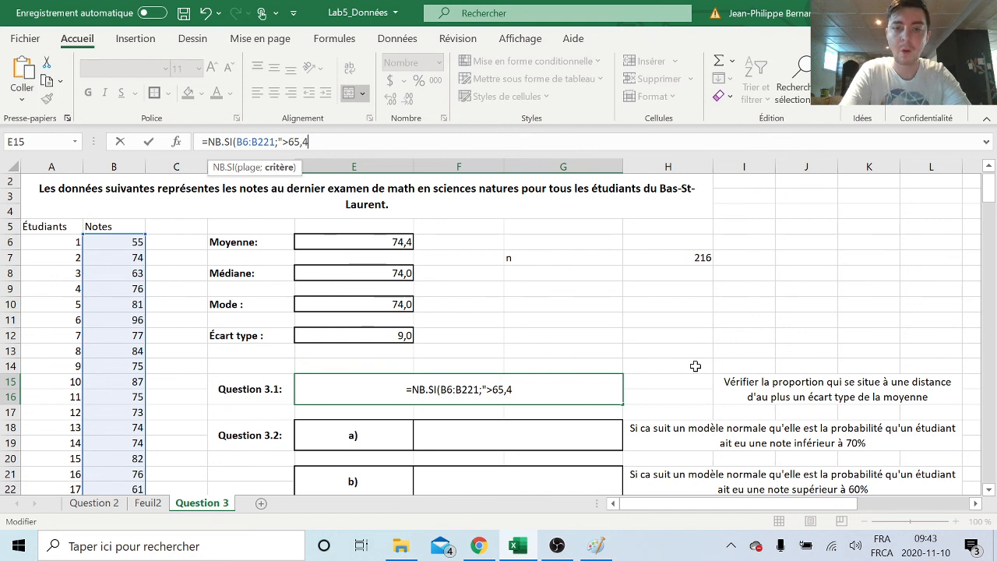
text("))
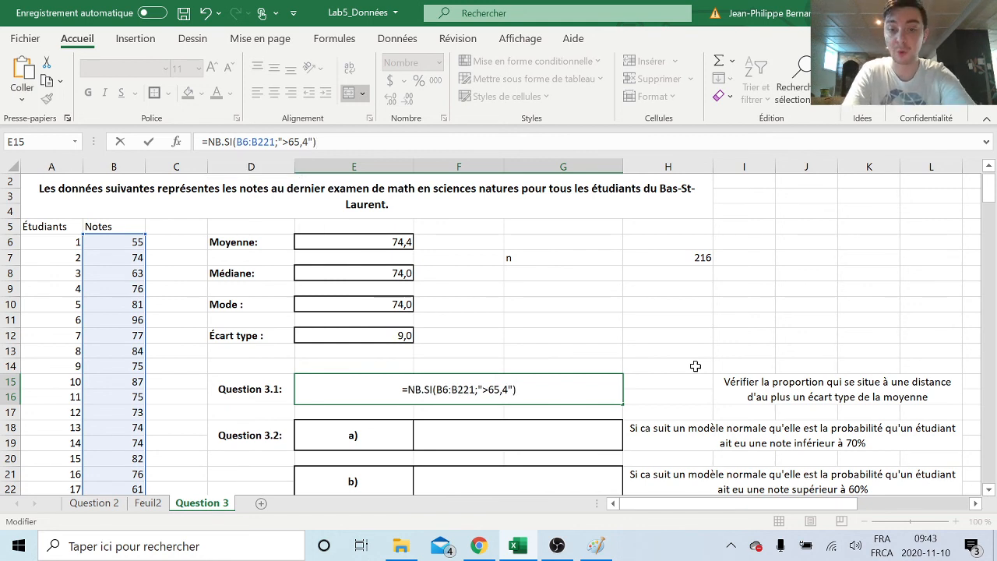
key(Return)
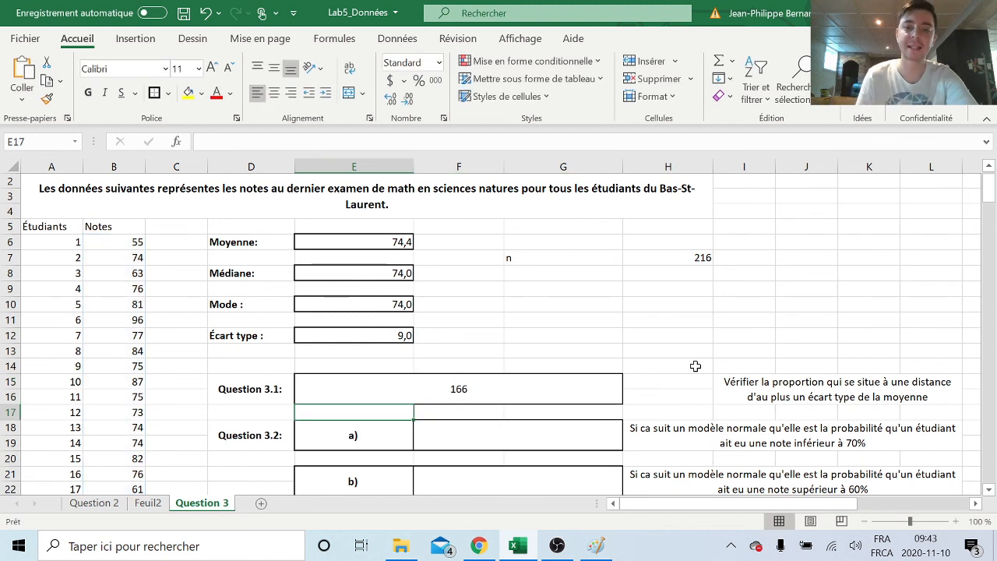
Reopen the formula in E15 and append a subtraction with a second NB.SI function.
click(456, 389)
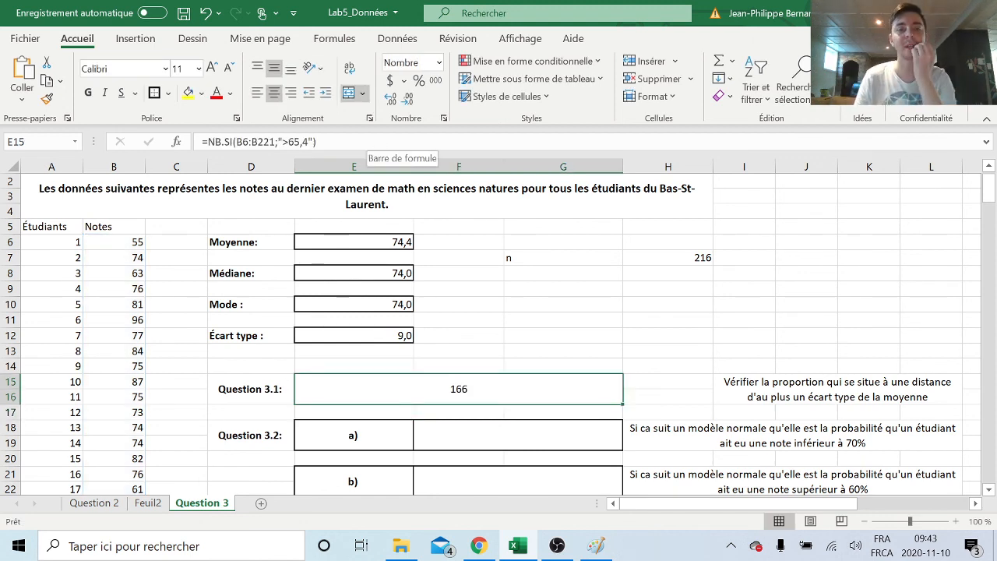
click(366, 142)
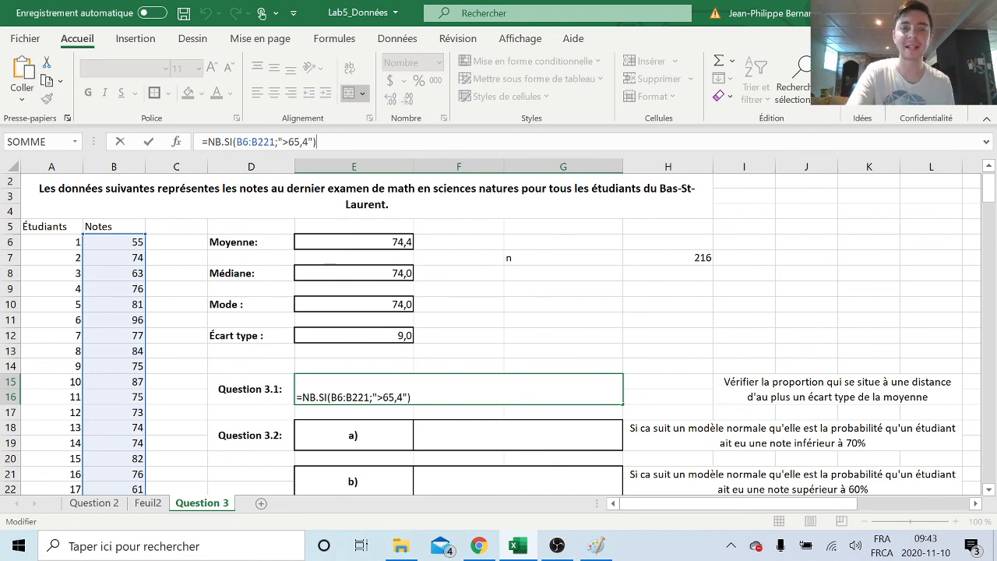
key(Return)
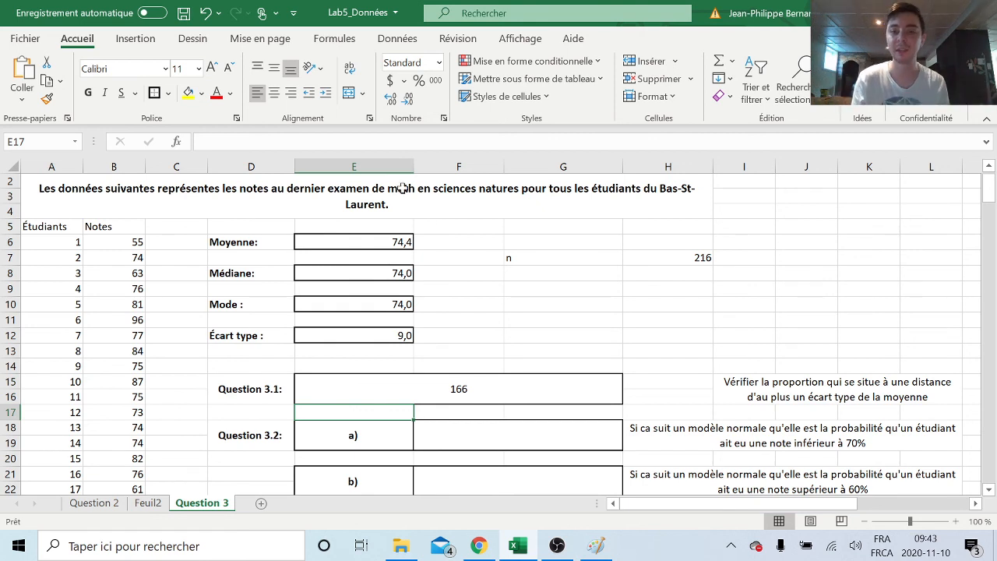
click(479, 397)
double_click(479, 396)
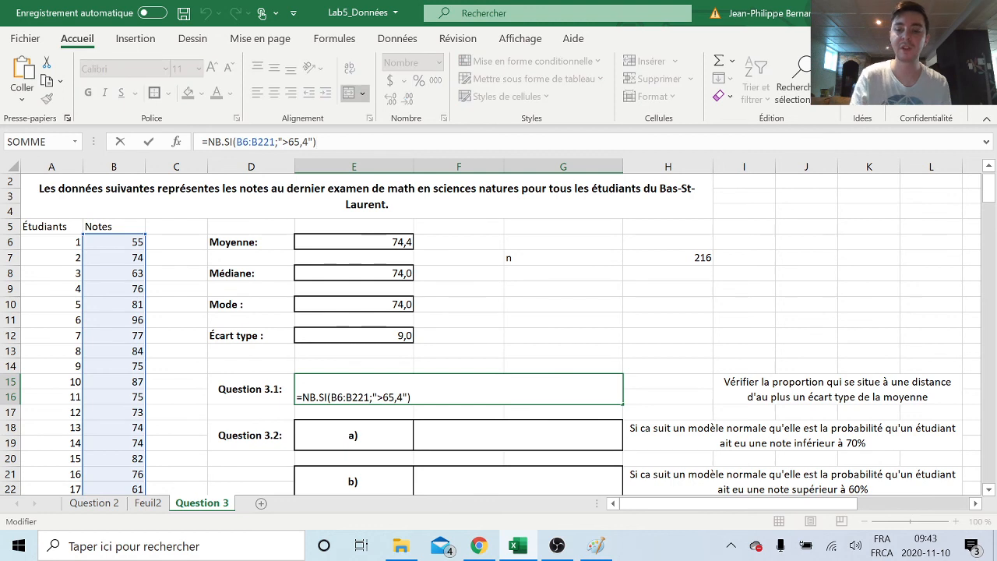
text(-)
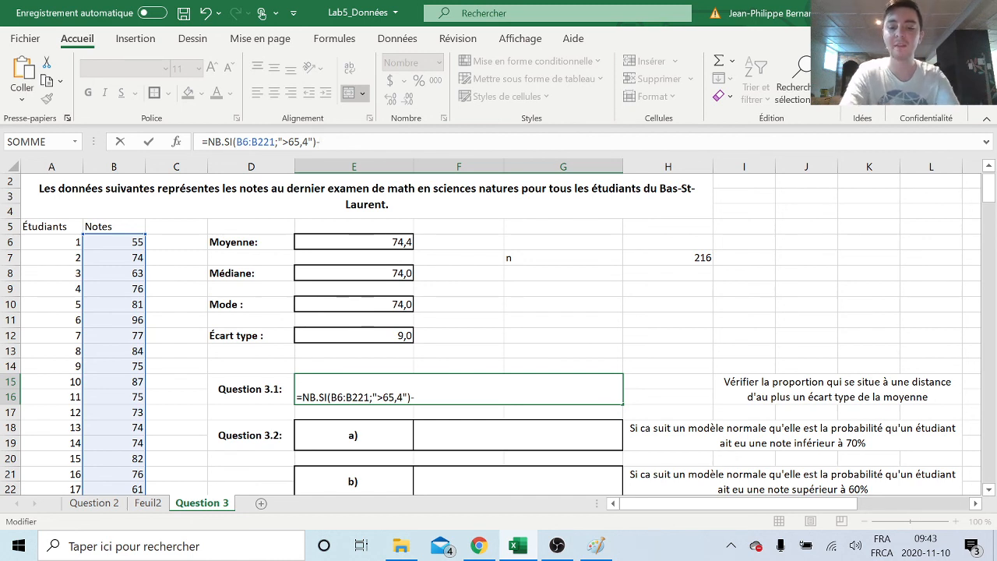
text(nb.si)
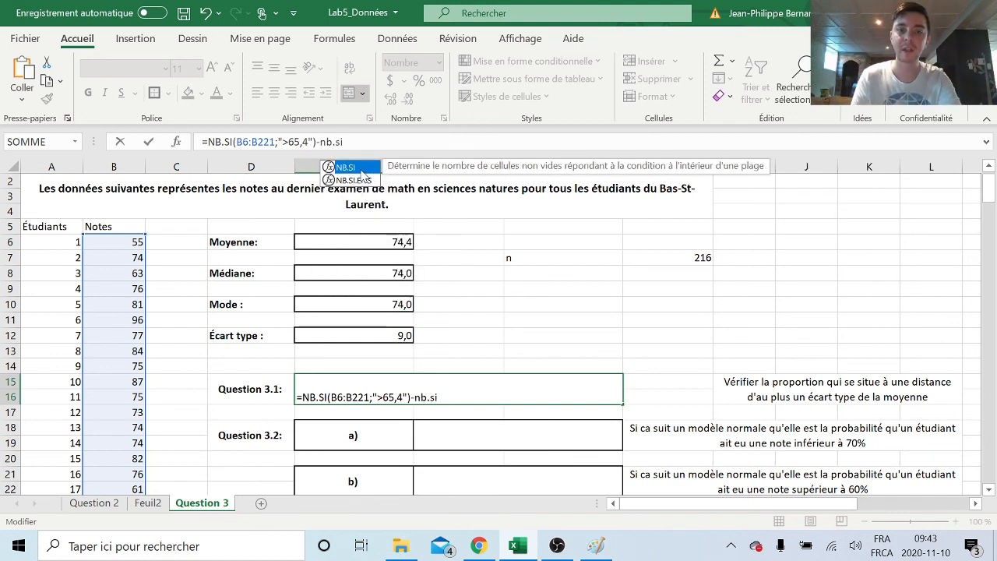
double_click(358, 167)
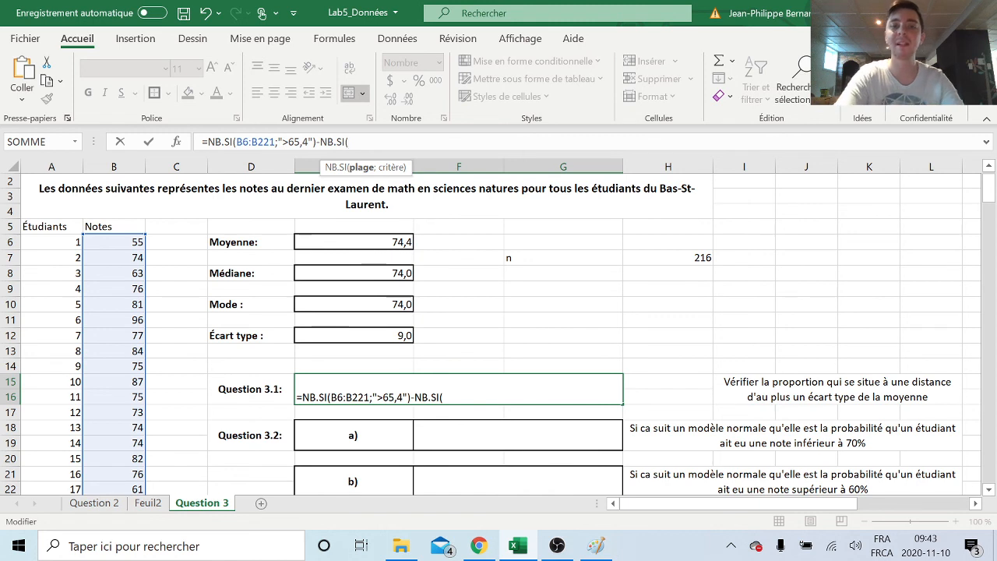
Complete the second NB.SI in E15 with range B6:B221 and criterion ">83,4", subtracting those grades from the first count.
text(B6:B221)
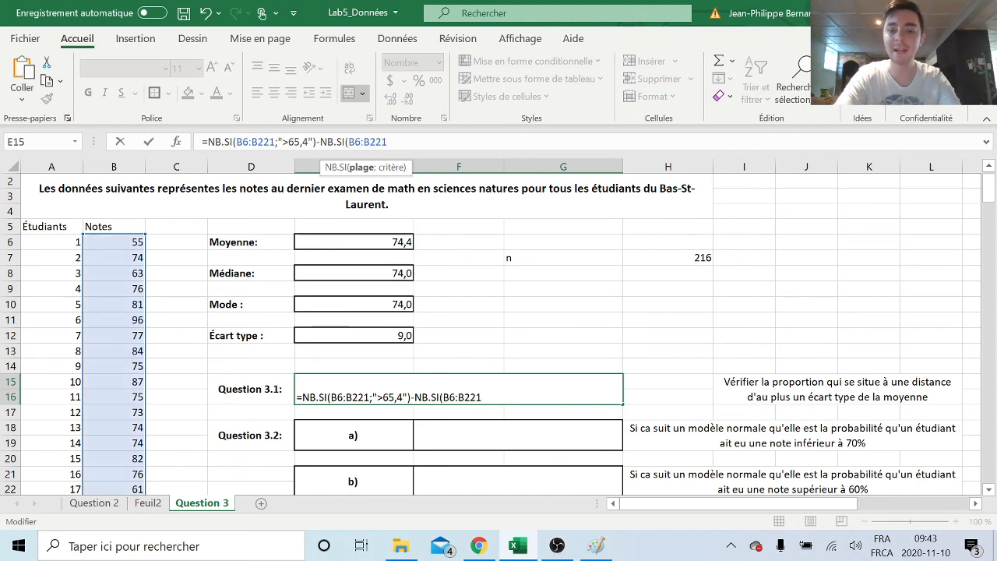
text(;)
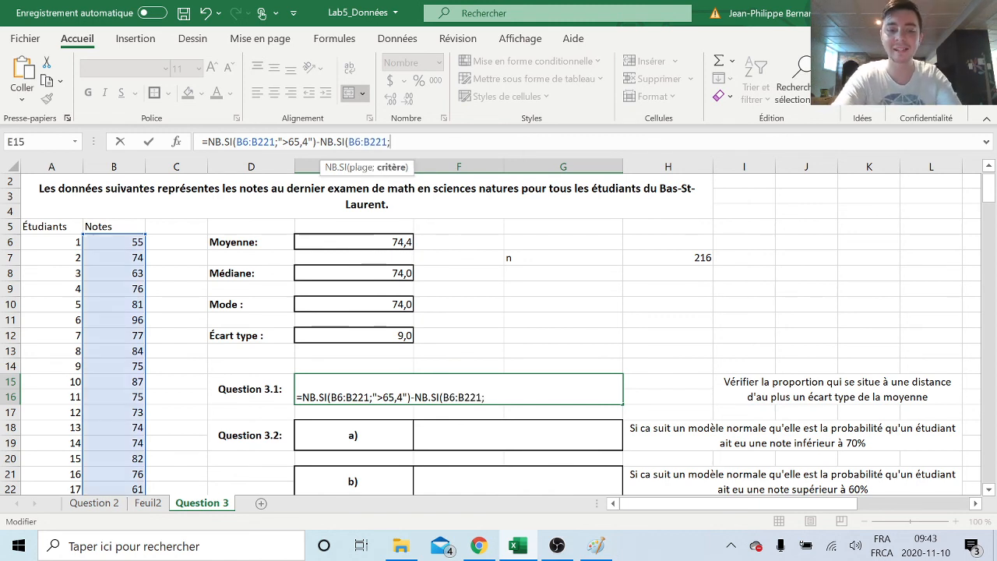
text(")
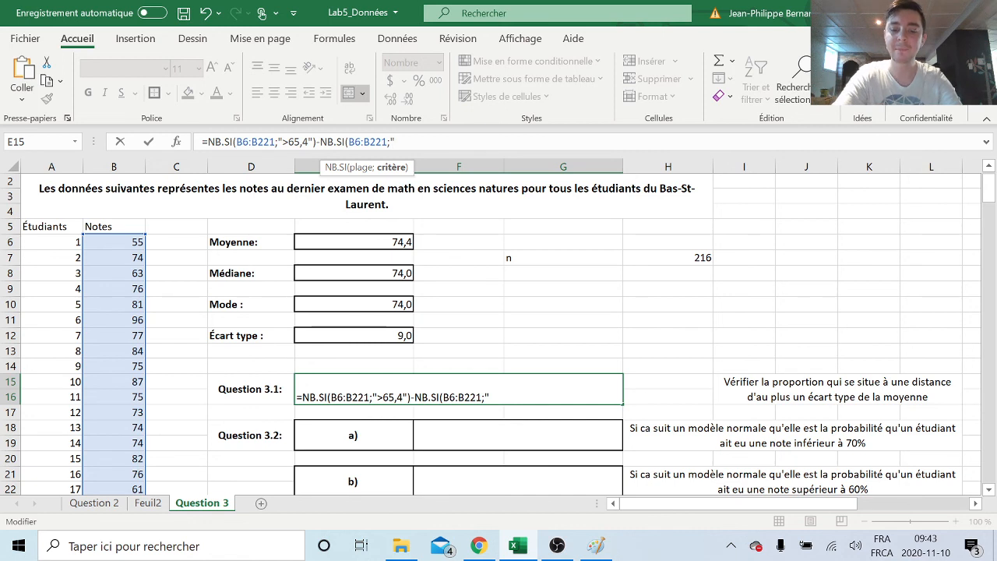
text(>)
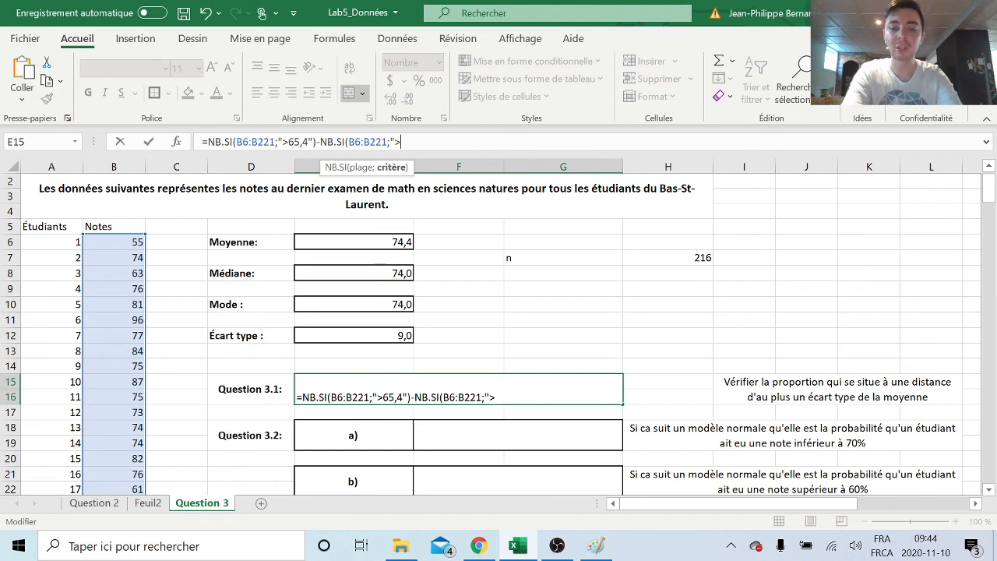
text(83,4)
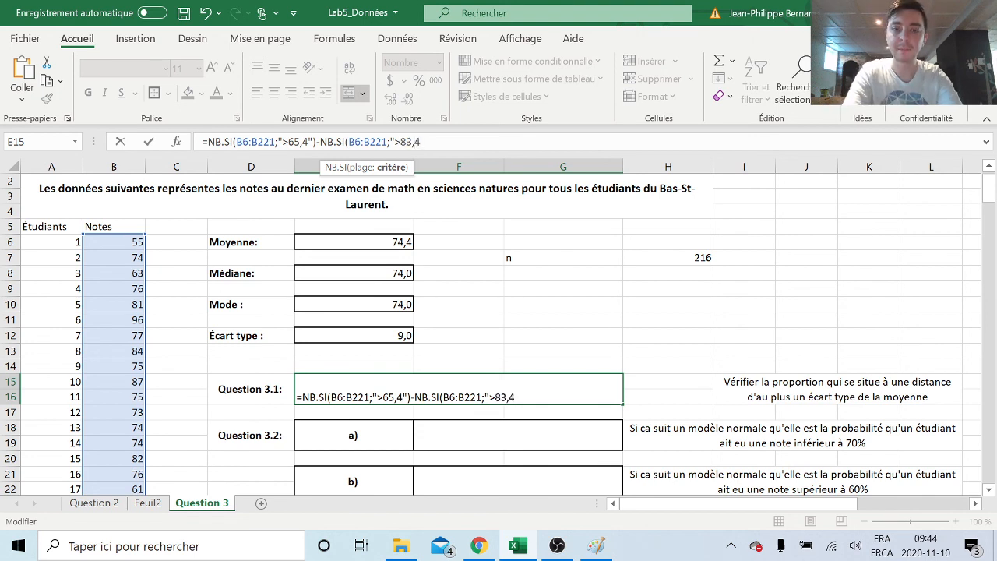
text("))
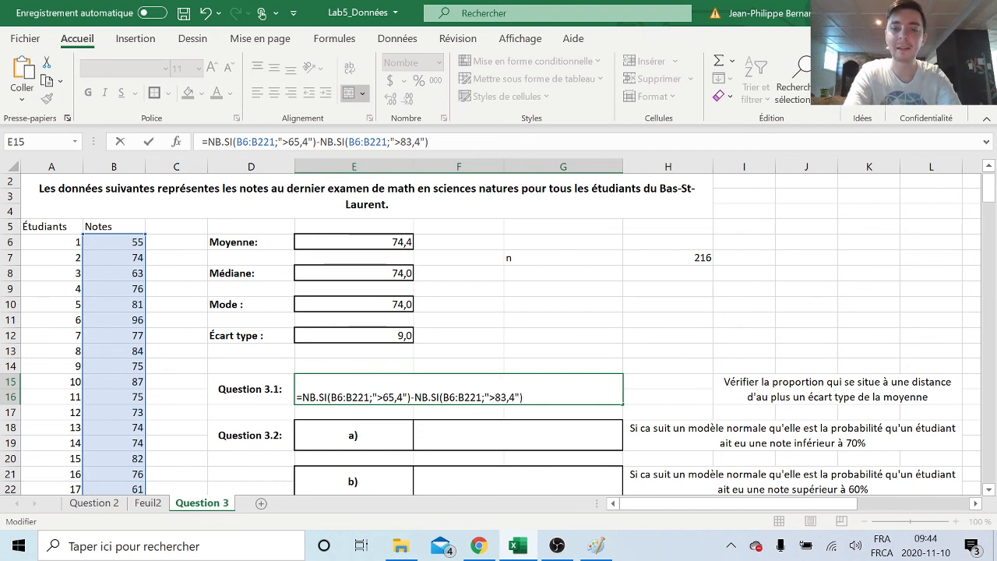
key(Return)
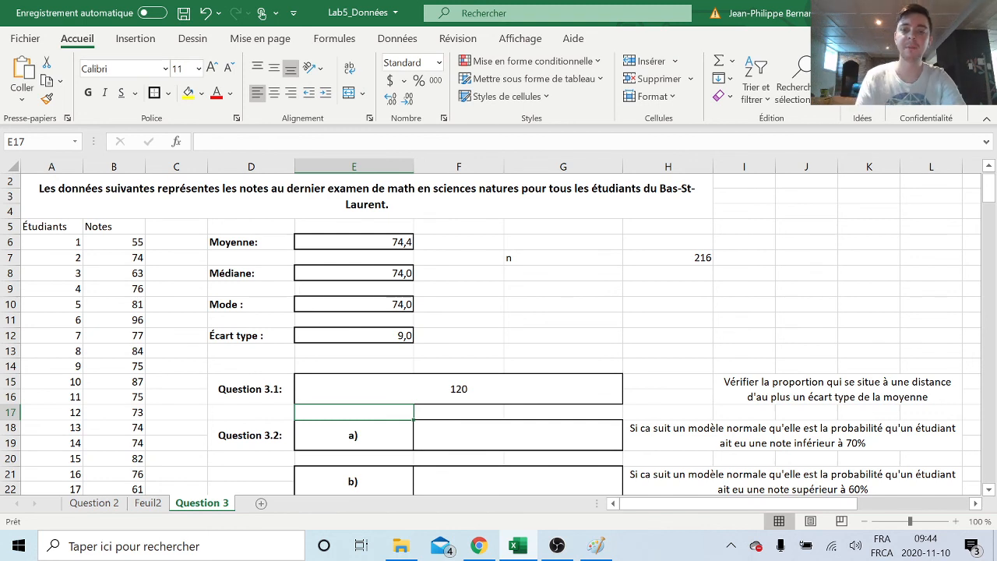
Enclose the NB.SI difference in E15 in parentheses and divide it by 216.
click(477, 389)
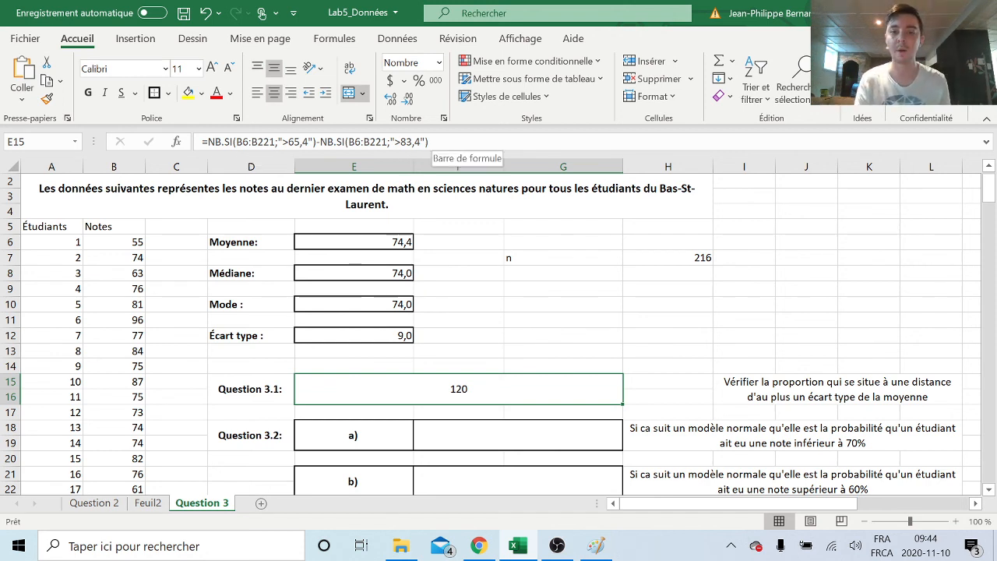
click(452, 141)
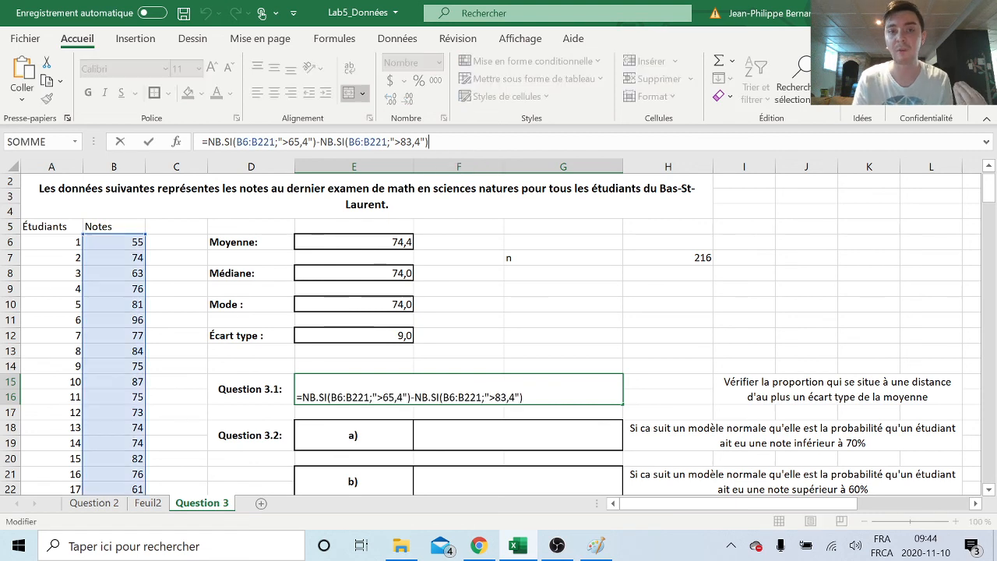
click(208, 142)
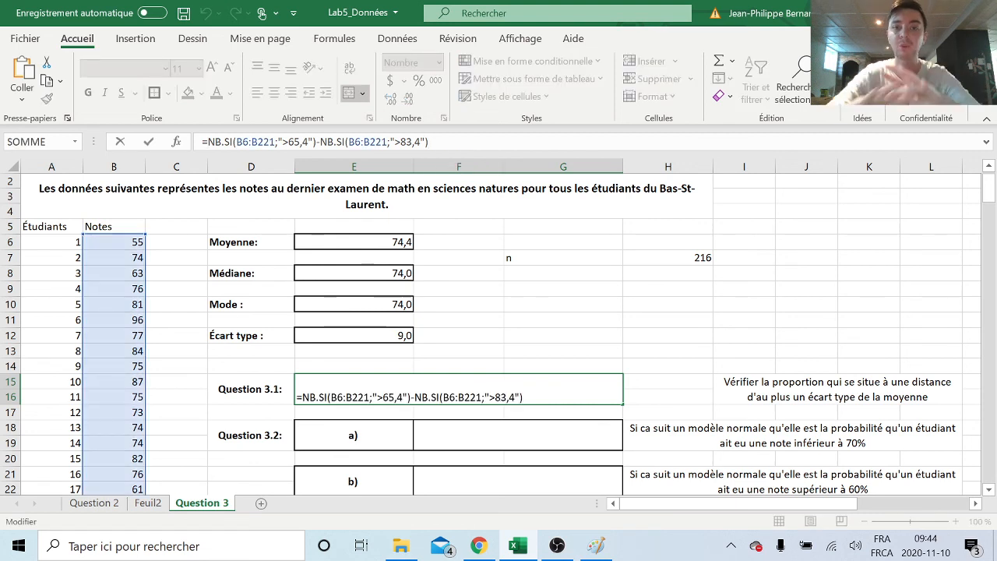
text(()
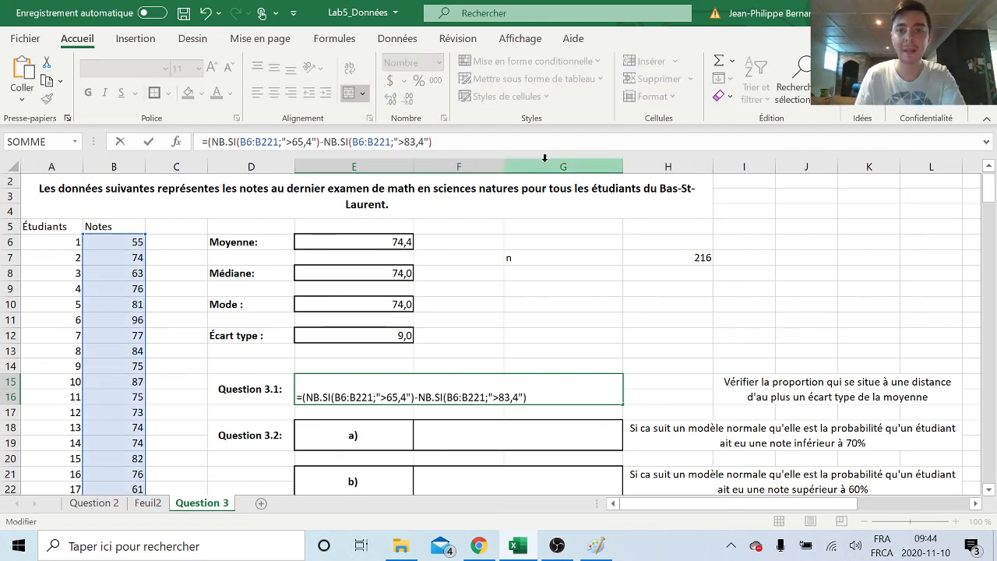
key(End)
text())
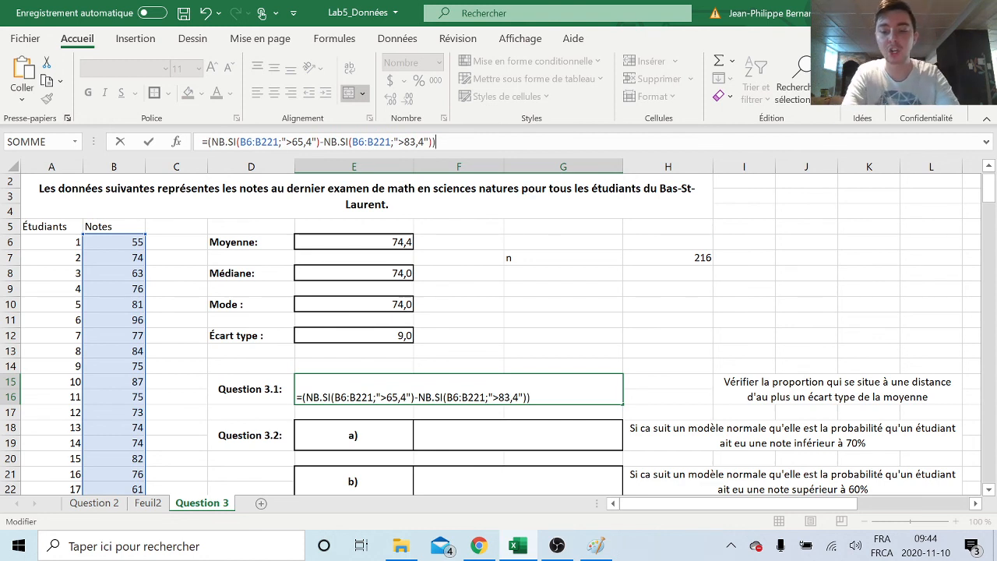
text(/)
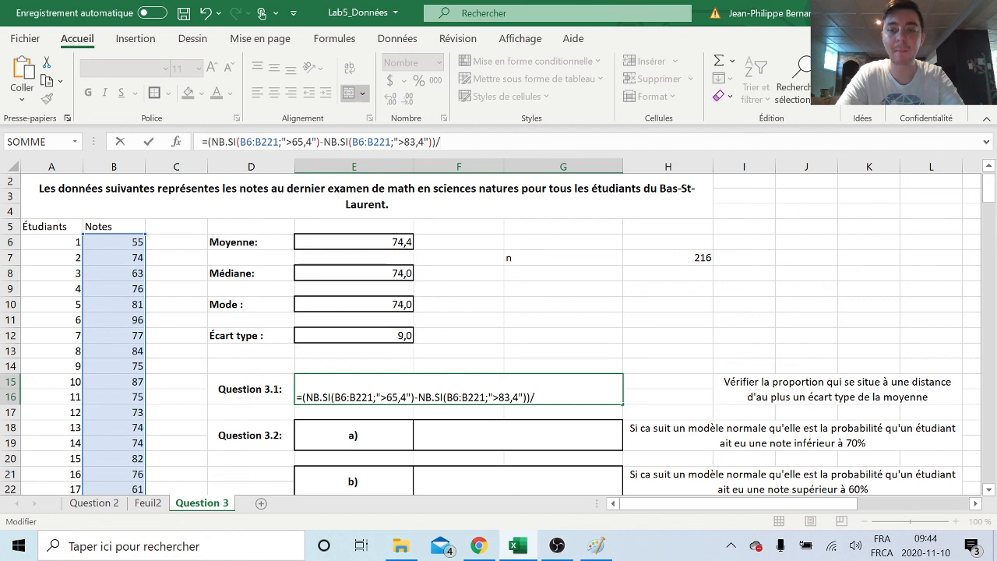
text(216)
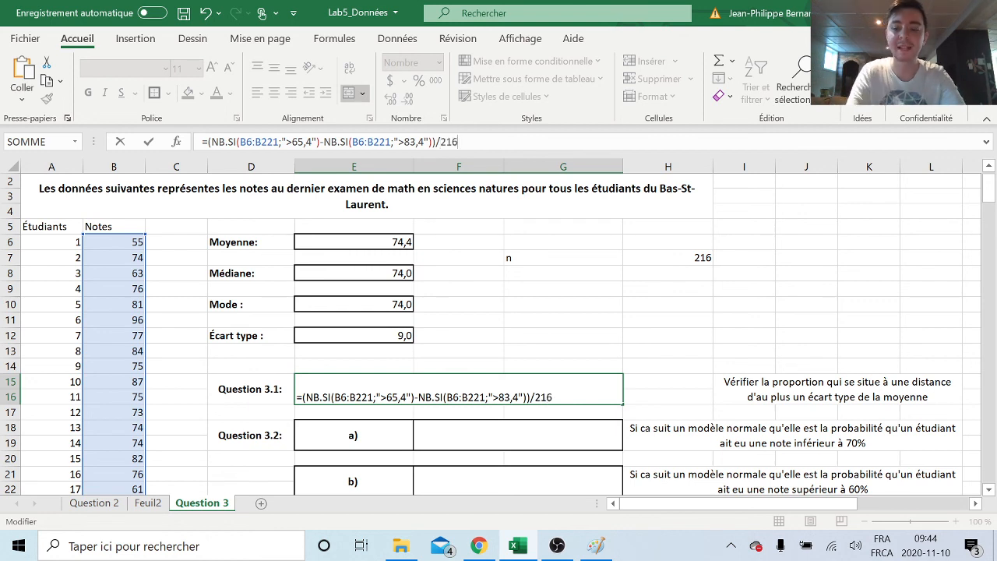
key(Return)
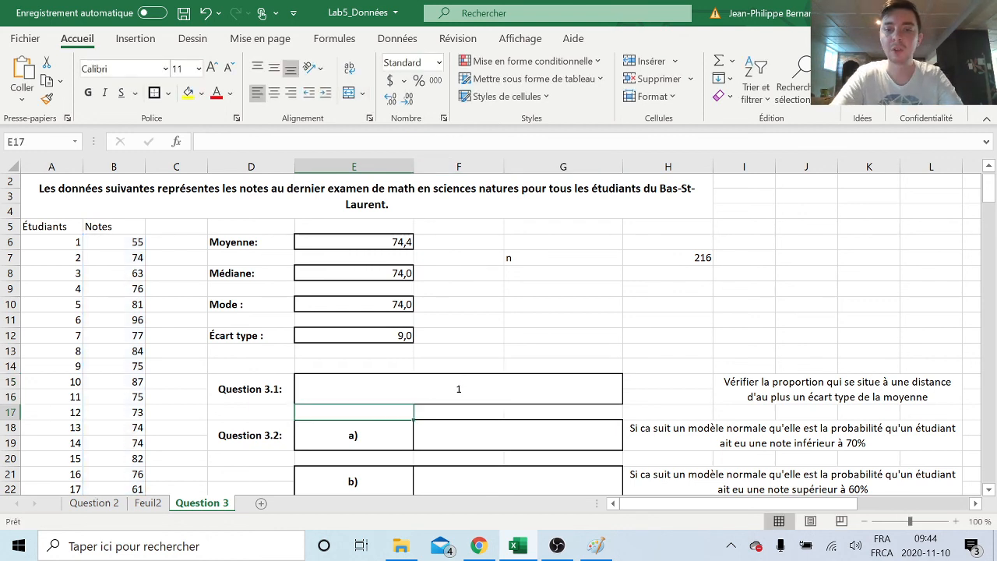
Remove the division by 216 from the formula in E15, keeping the parenthesized NB.SI difference.
click(483, 382)
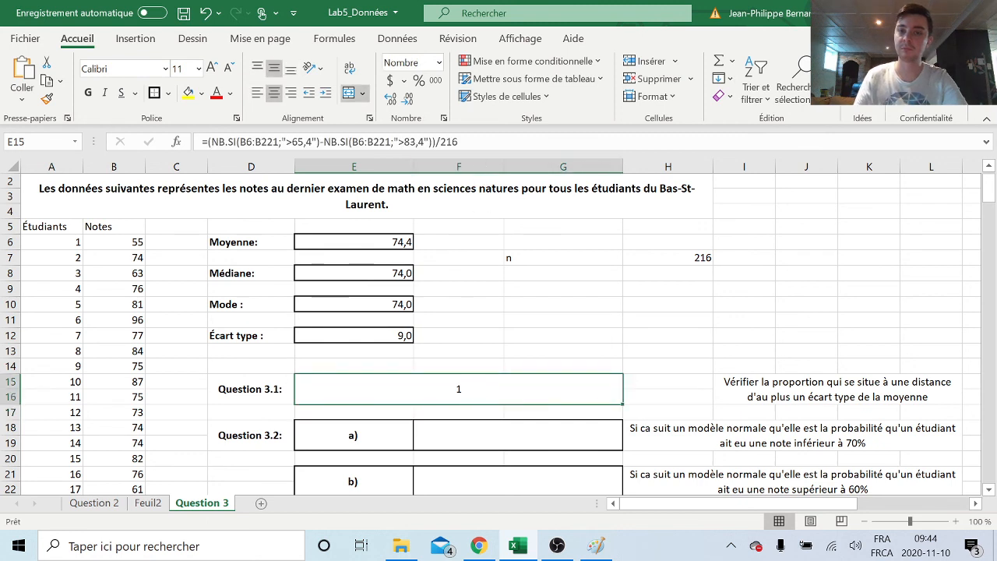
click(464, 142)
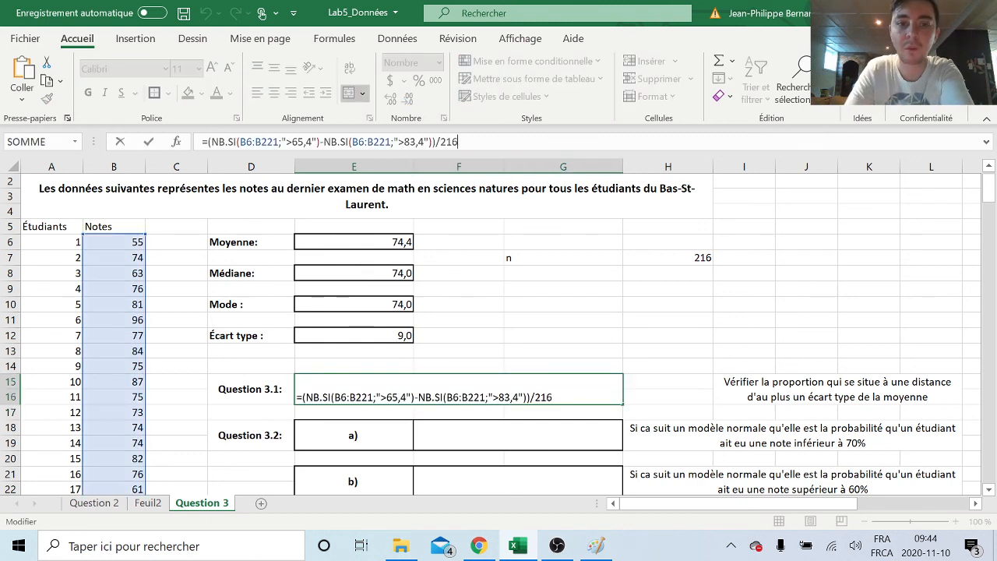
key(BackSpace)
key(BackSpace)
key(BackSpace)
key(BackSpace)
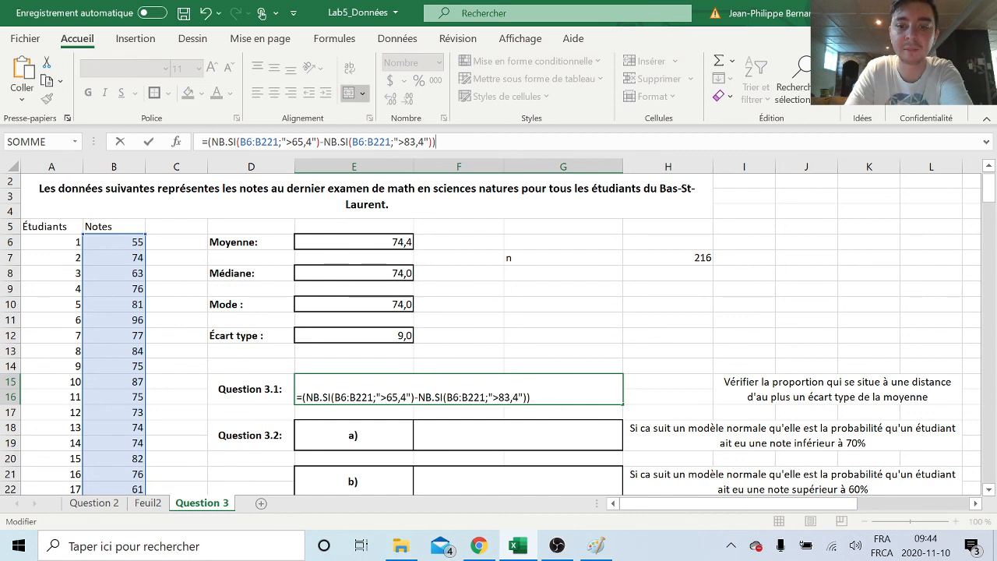
key(Return)
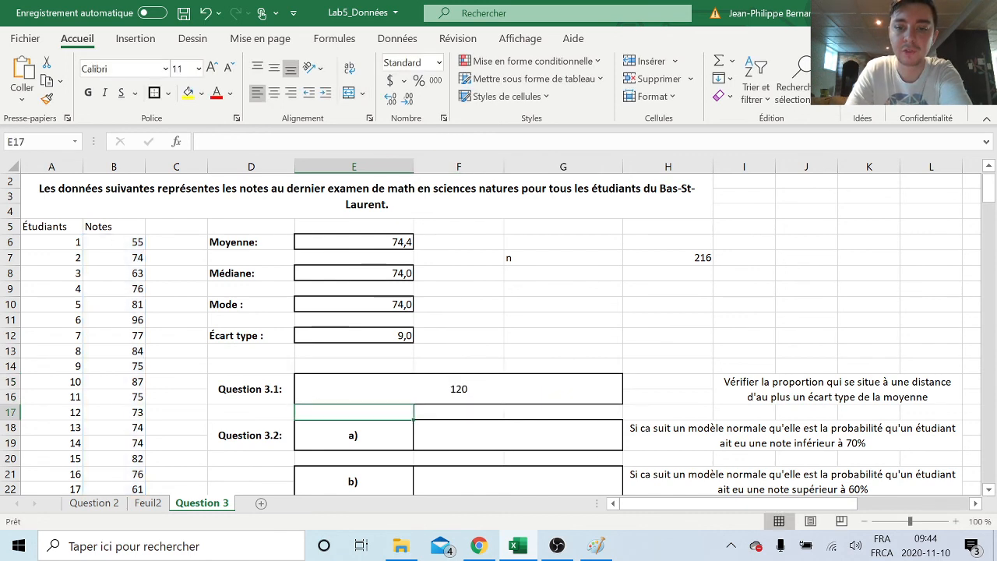
Append a division by 216 to the parenthesized NB.SI difference in E15 again.
click(470, 387)
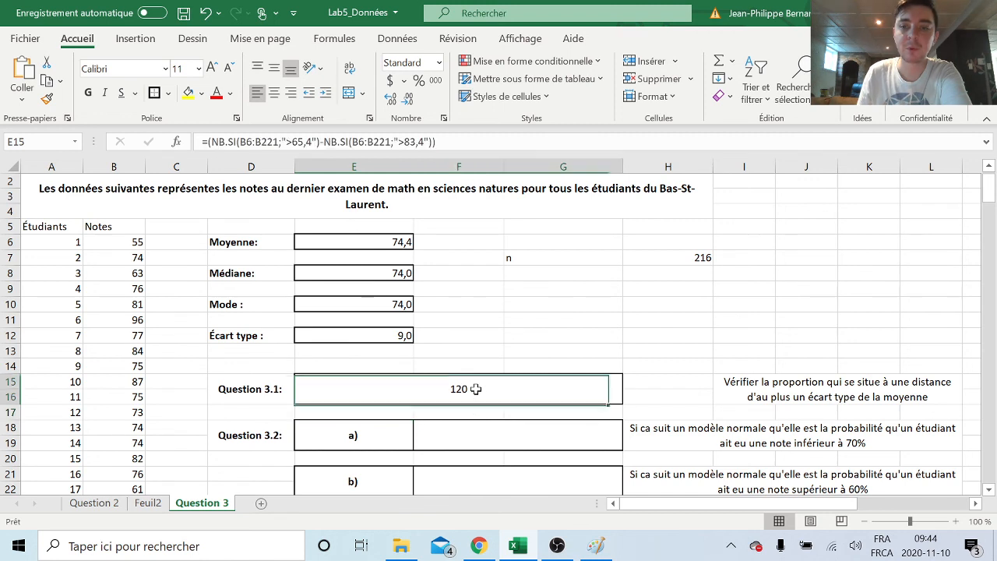
click(482, 145)
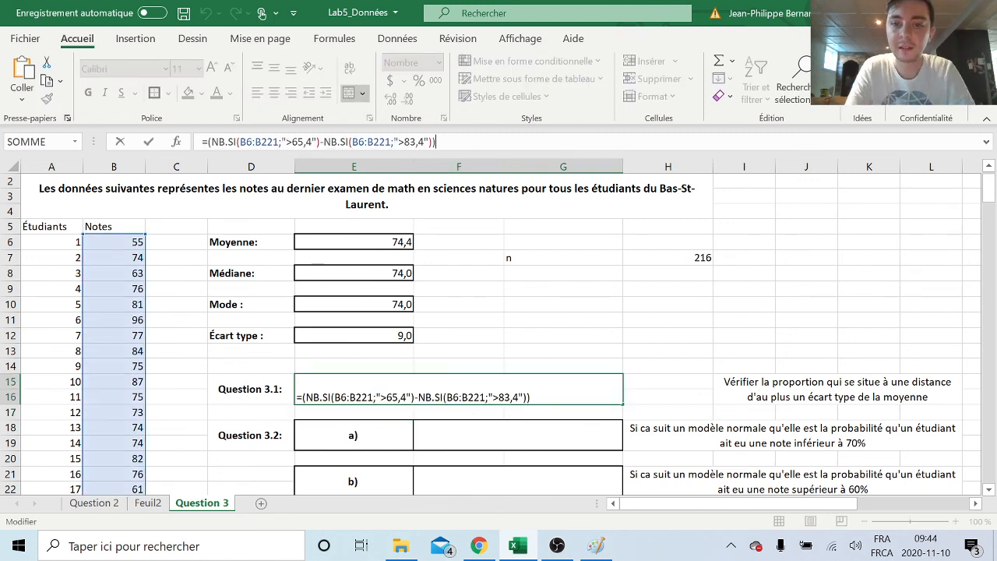
text(`)
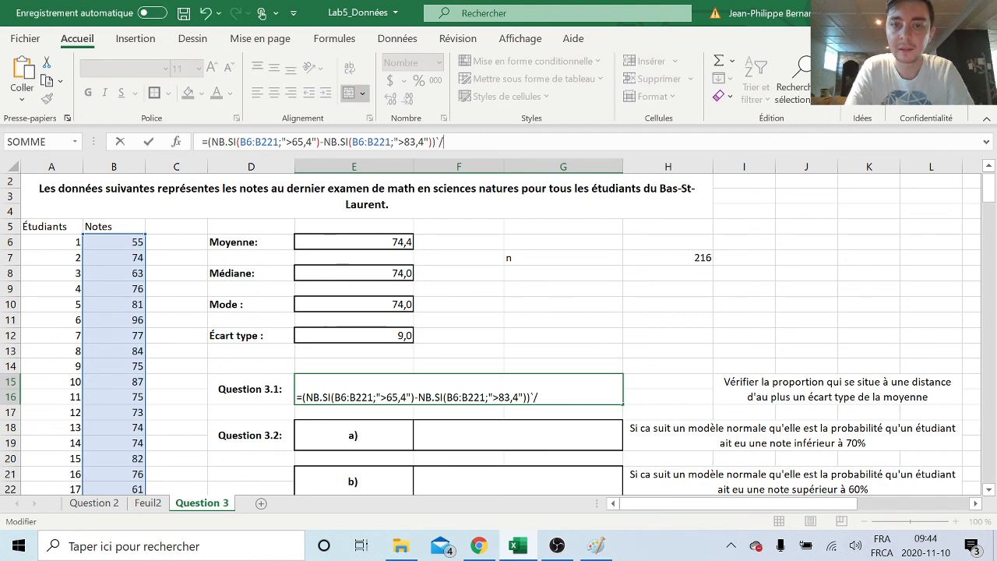
key(BackSpace)
text(/)
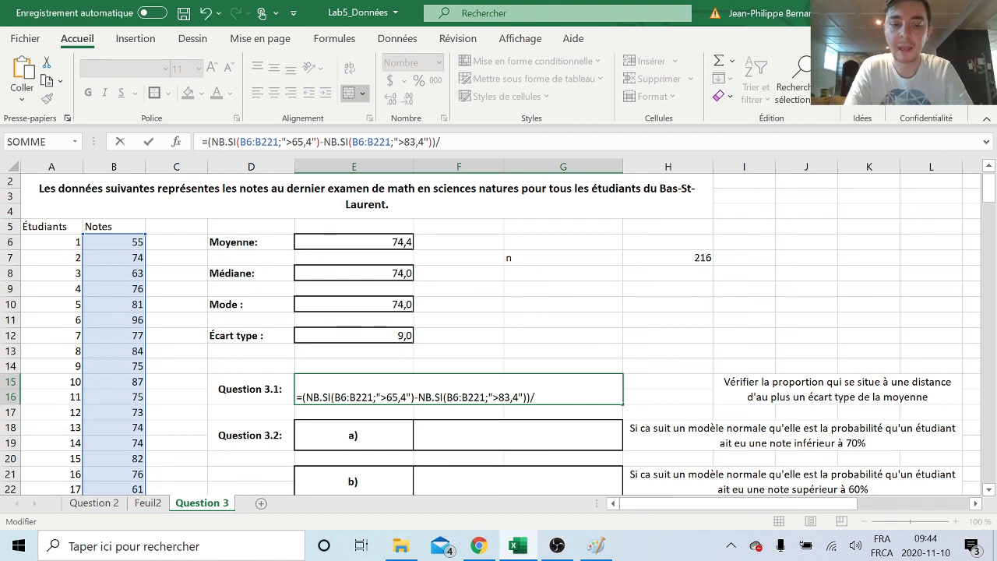
text(216)
key(Return)
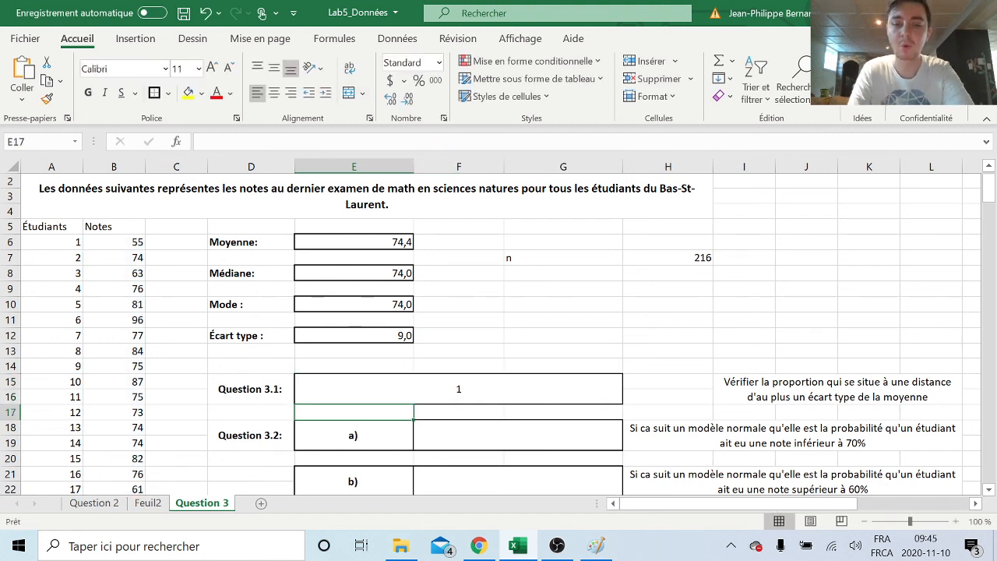
Recheck the formula in E15 and delete its division by 216, leaving only the count difference.
click(492, 384)
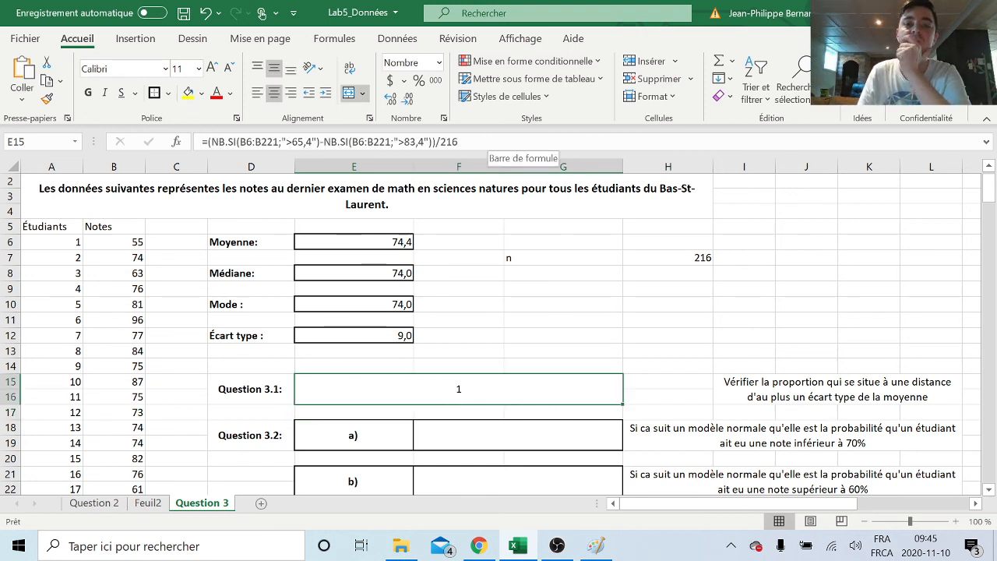
click(456, 142)
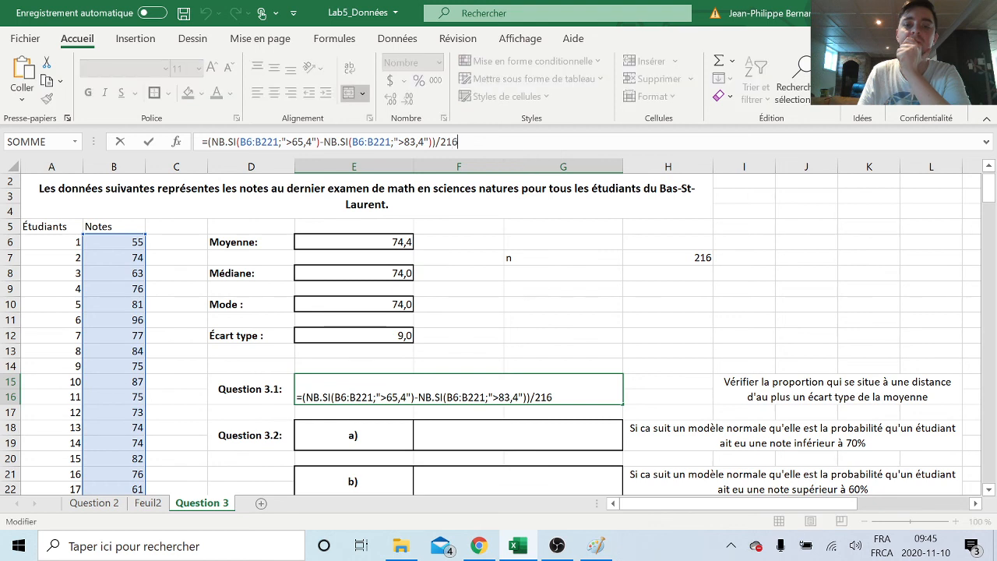
key(Return)
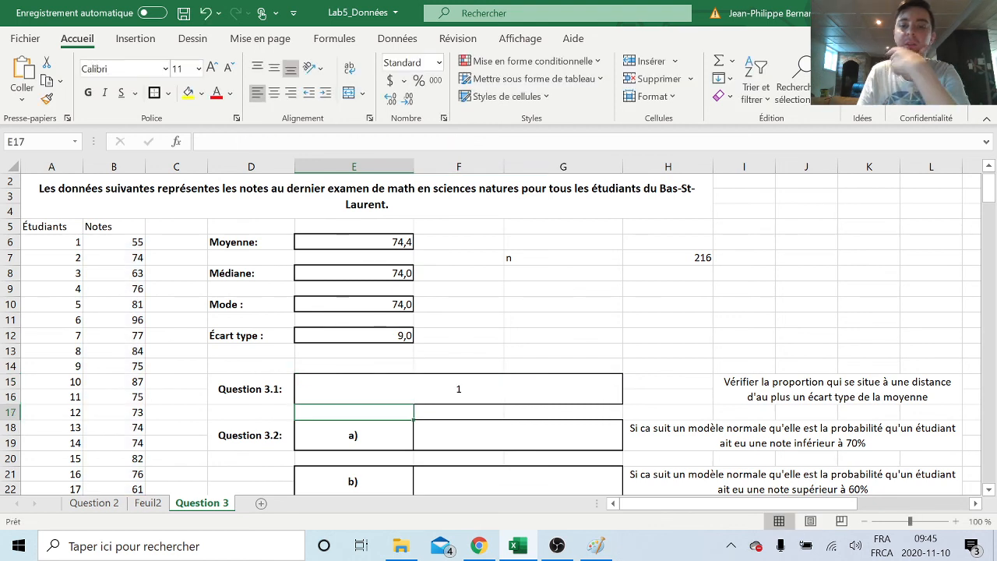
click(505, 394)
key(F2)
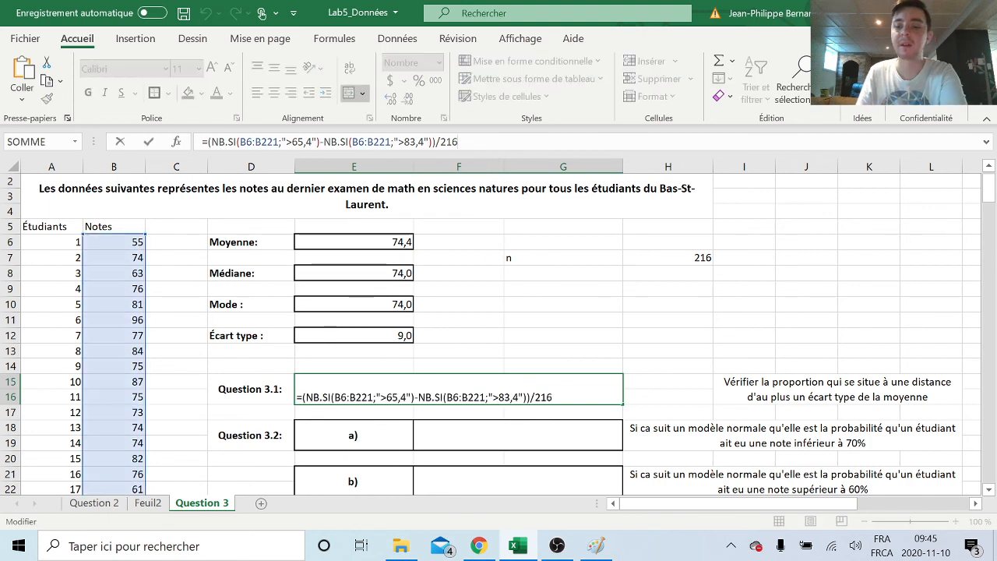
key(BackSpace)
key(BackSpace)
key(BackSpace)
key(BackSpace)
key(Return)
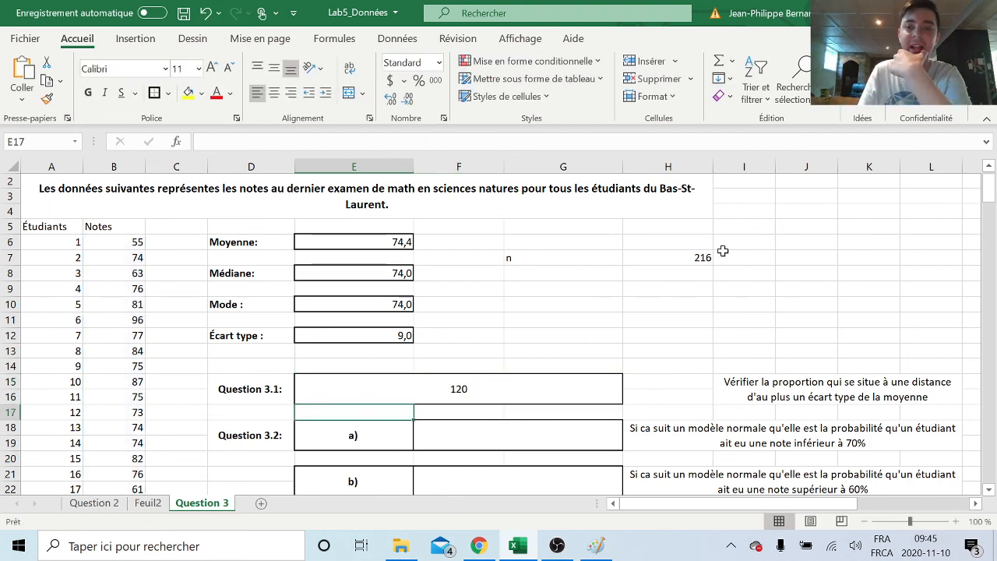
In G10, calculate the proportion by dividing 120 by the number of students in H7.
click(592, 303)
text(=)
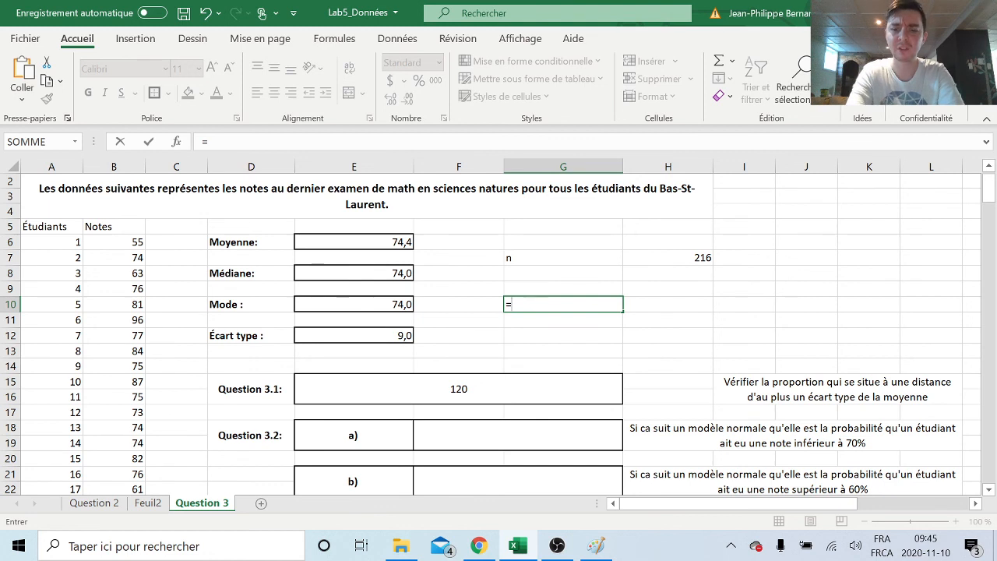
text(120/)
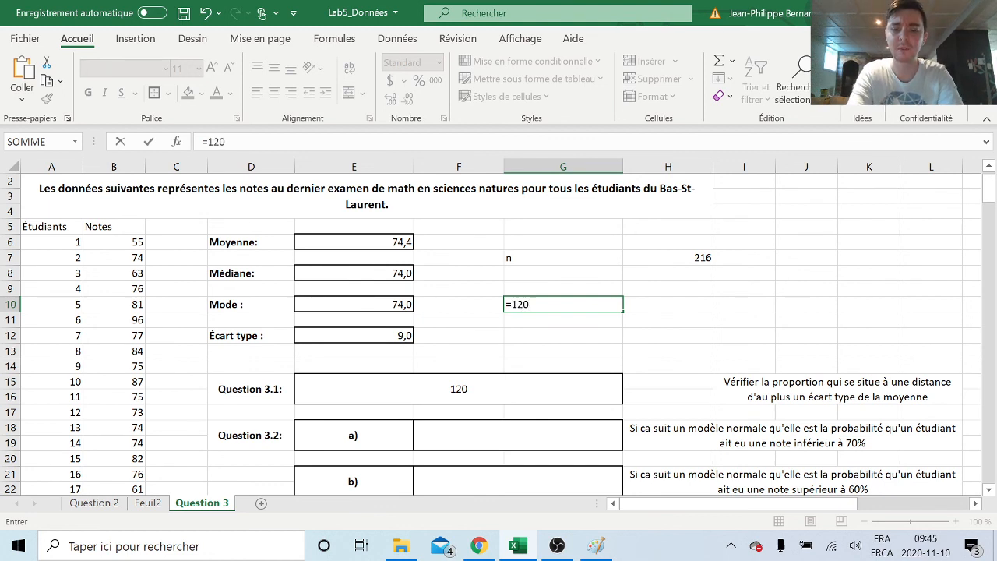
click(704, 258)
key(Return)
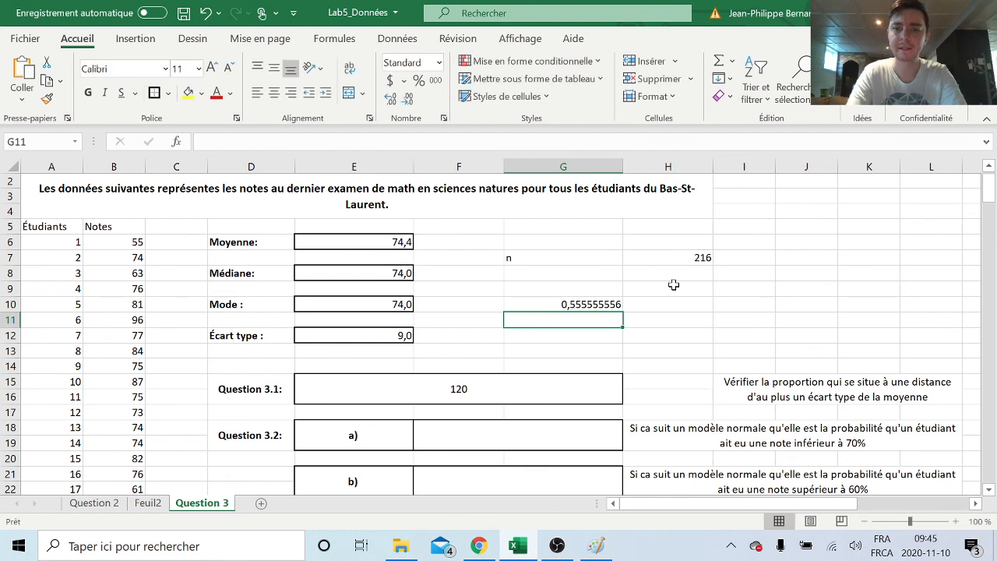
click(564, 304)
Enclose the NB.SI difference in E15 in an extra pair of parentheses and divide it by 216.
click(494, 394)
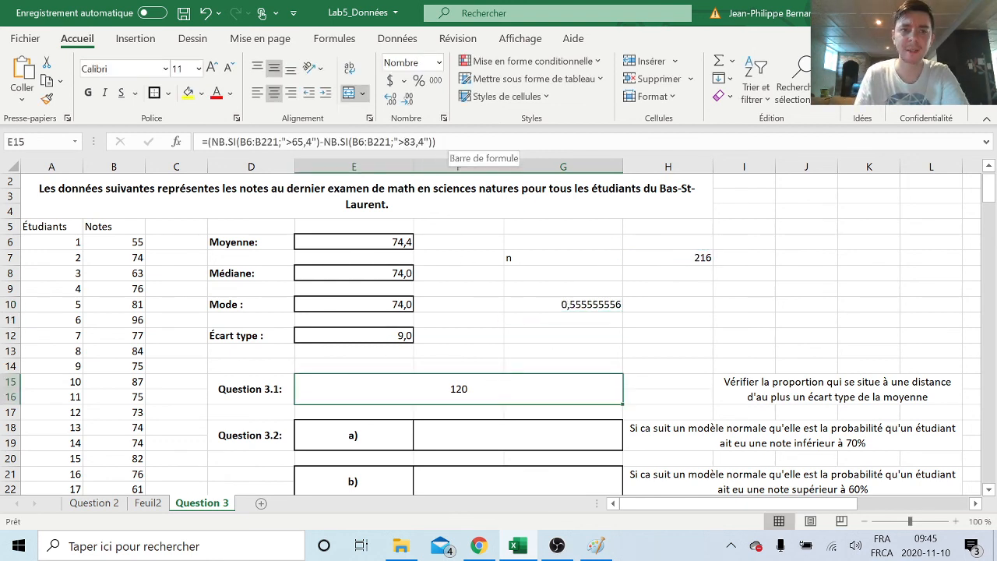
click(459, 144)
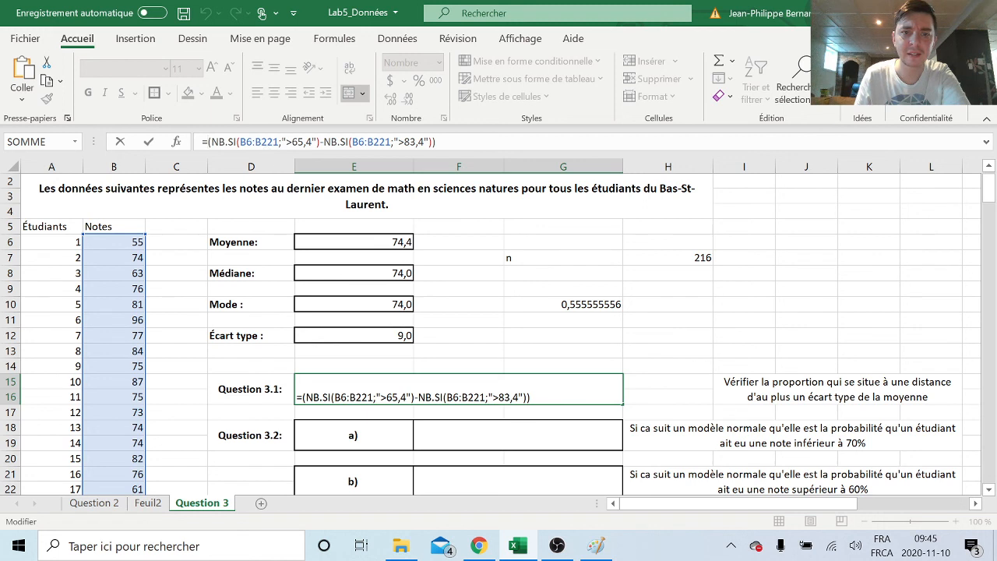
key(BackSpace)
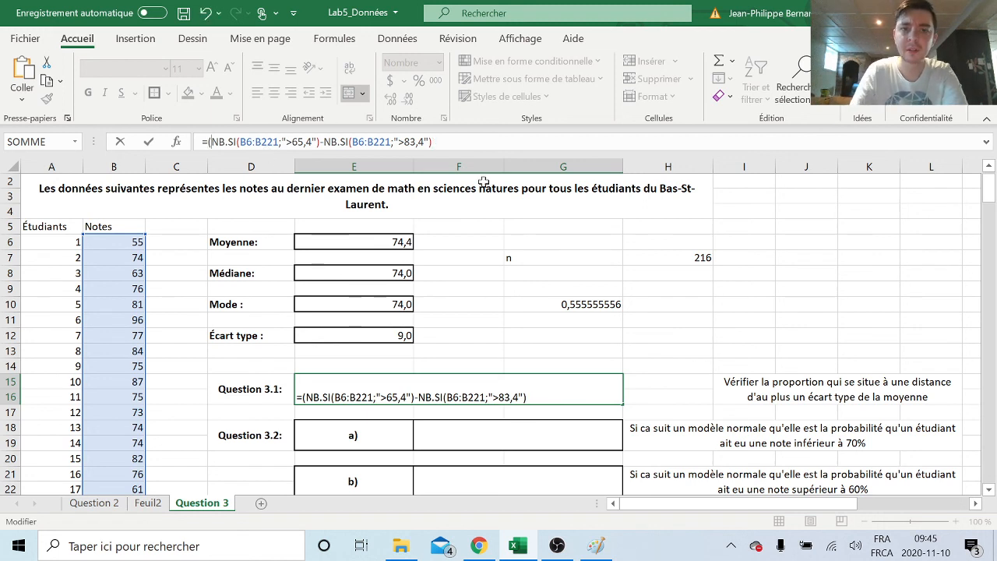
text(()
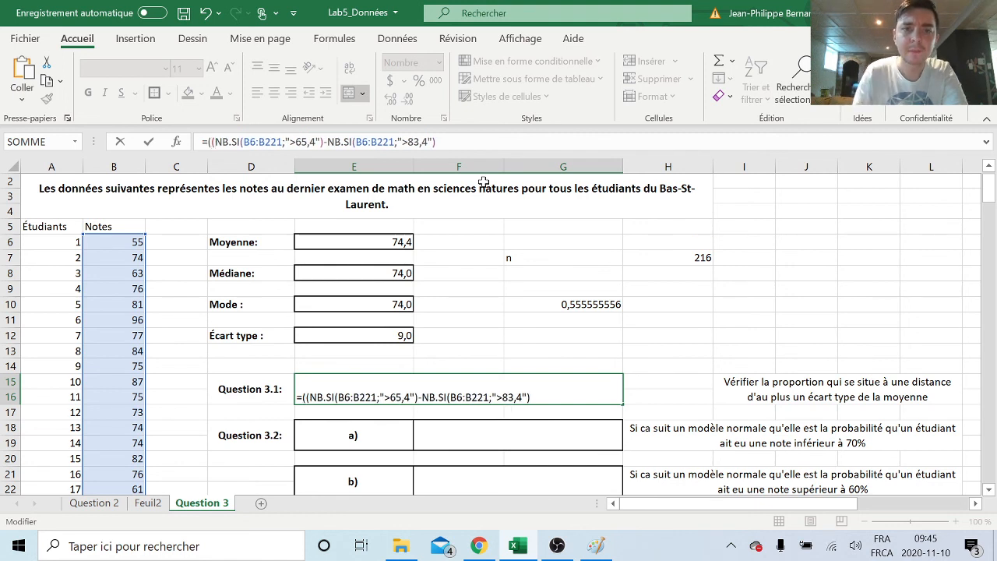
click(470, 137)
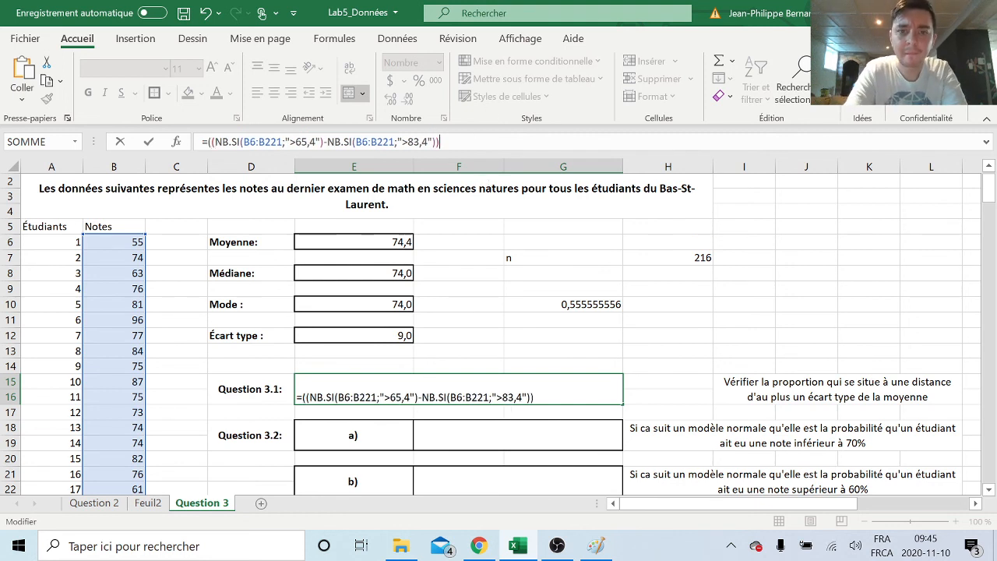
text())
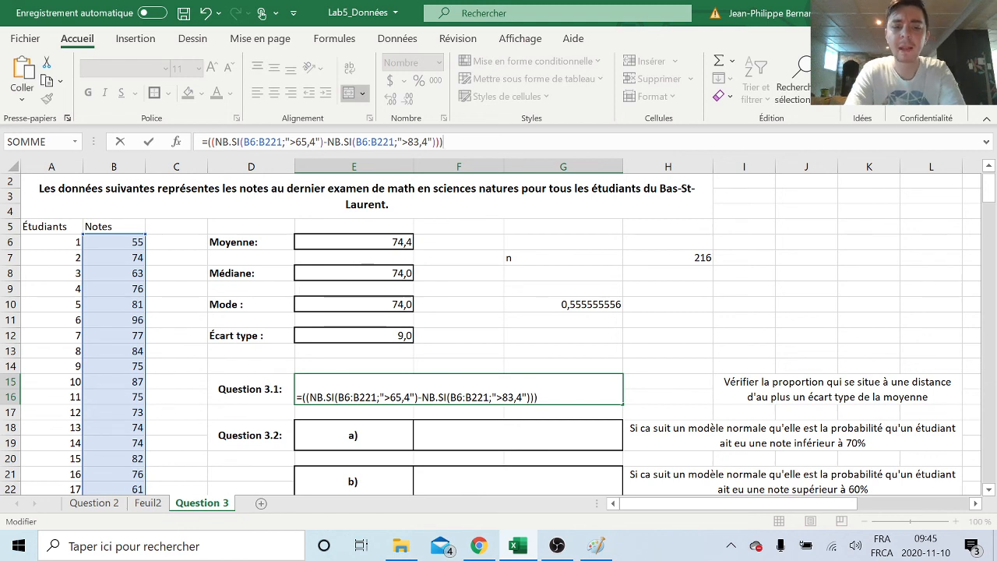
text(/)
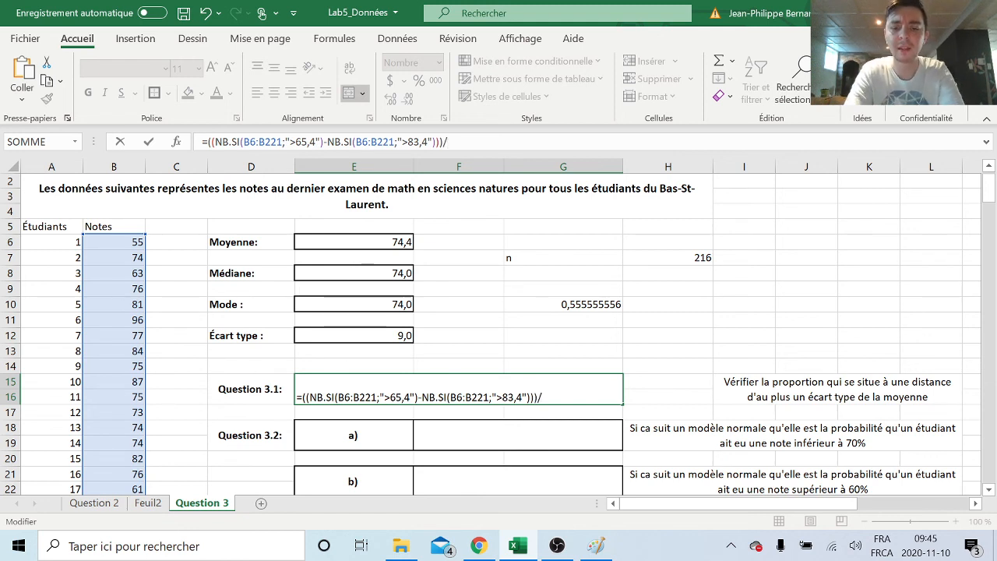
text(216)
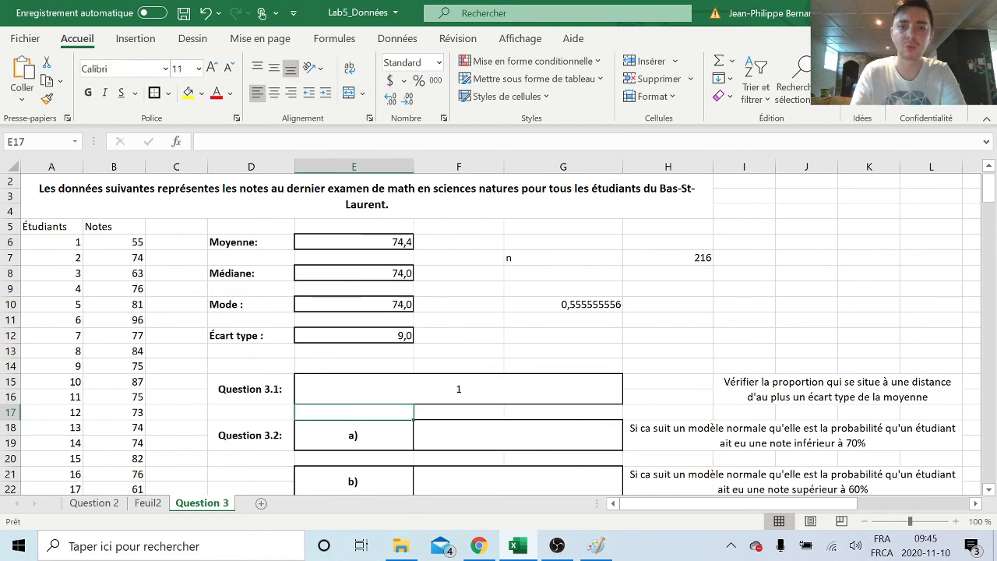
Format the Question 3.1 answer in E15 as a percentage and delete the check calculation in G10.
click(499, 398)
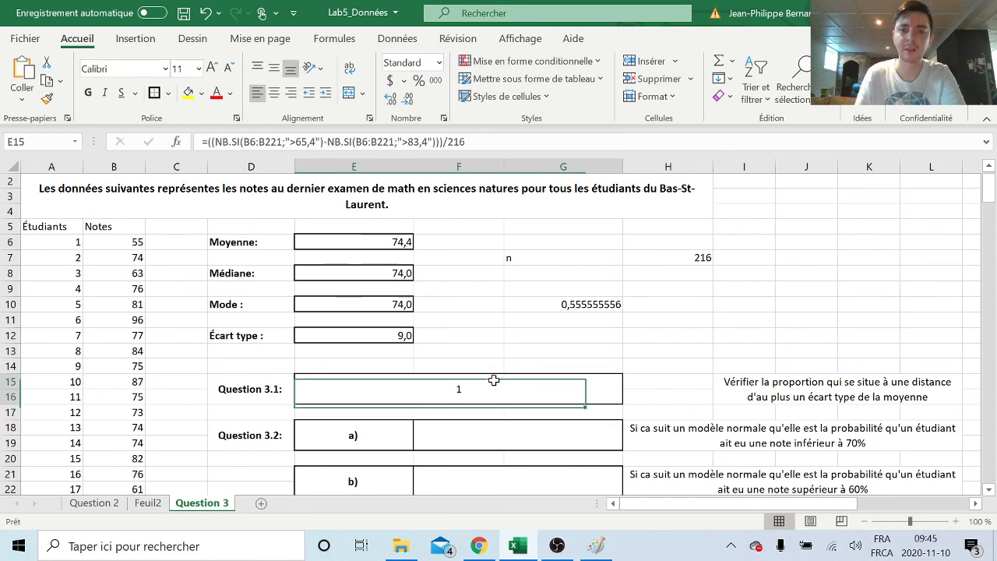
click(438, 62)
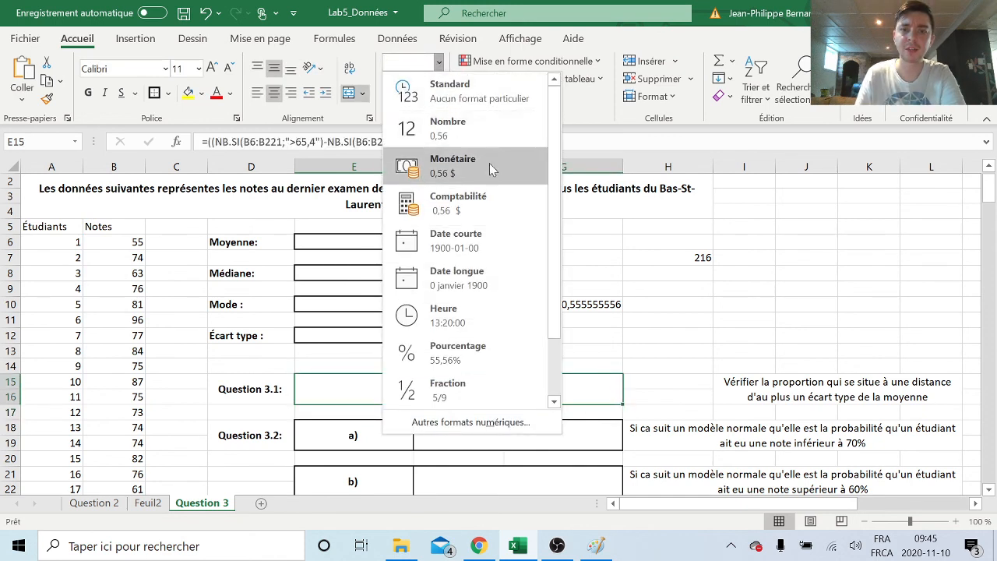
click(622, 234)
click(418, 81)
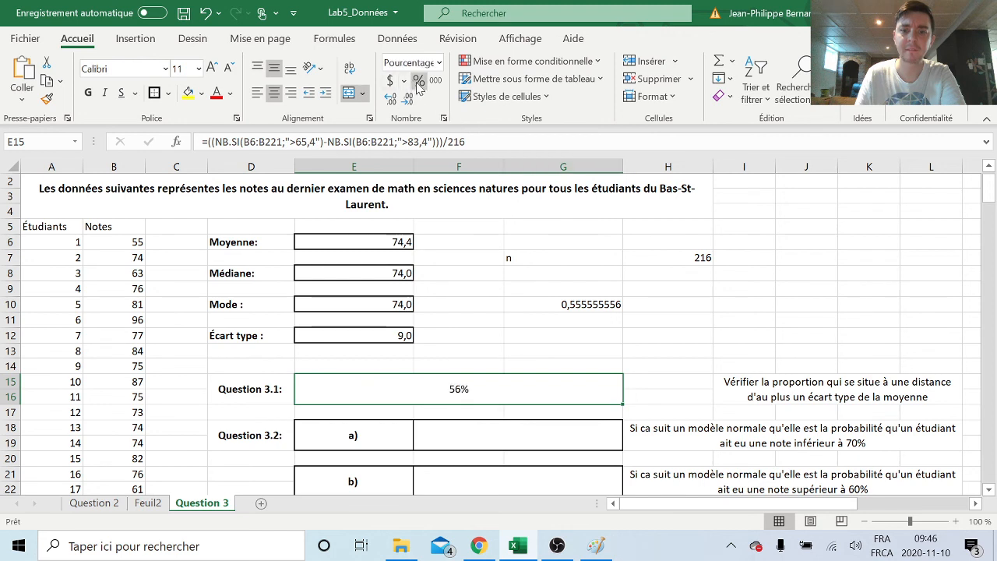
click(605, 306)
key(Delete)
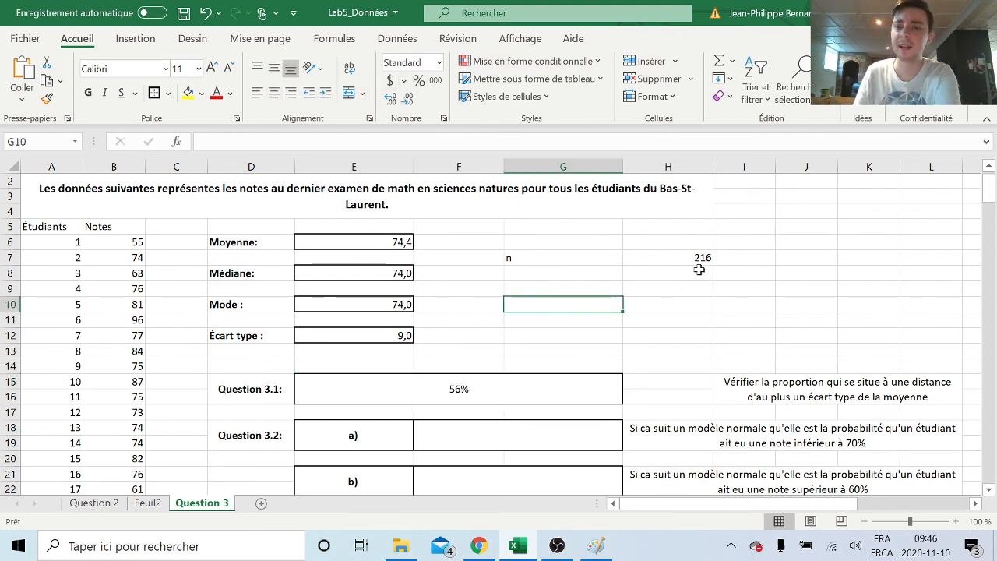
Remove the redundant outer pair of parentheses from the formula in E15, keeping the division by 216.
click(532, 378)
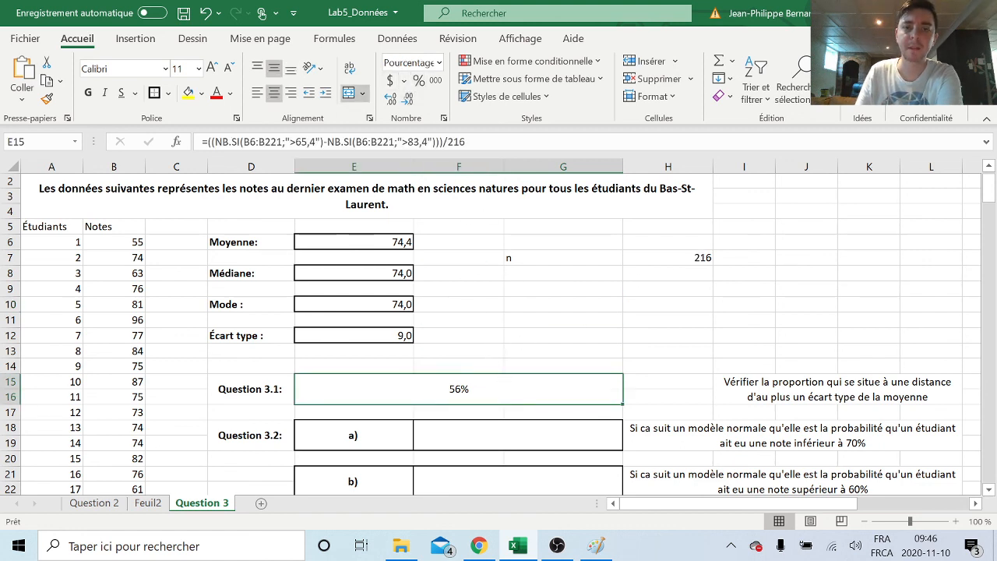
key(F2)
key(Left)
key(Left)
key(Left)
key(Left)
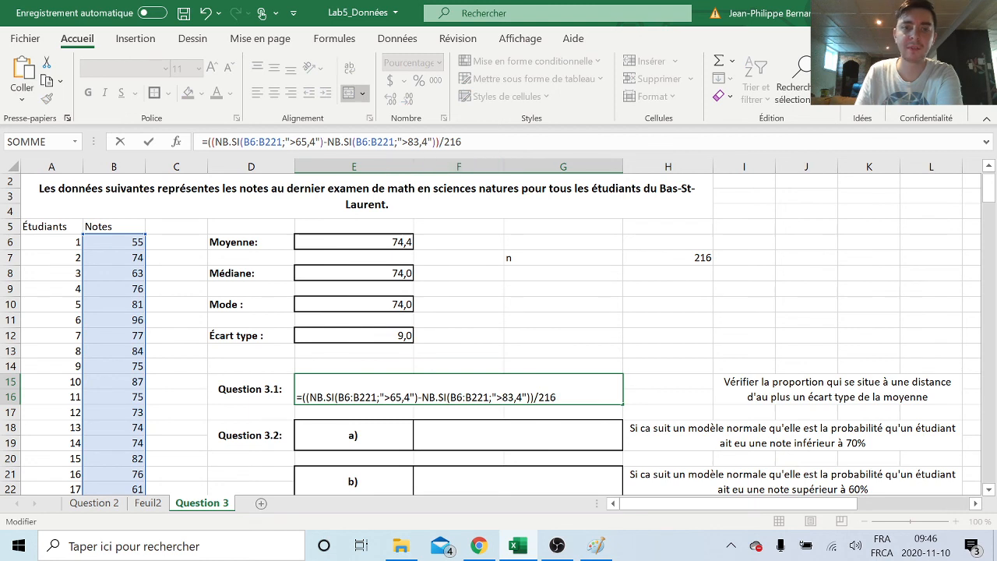
click(212, 142)
key(BackSpace)
click(478, 144)
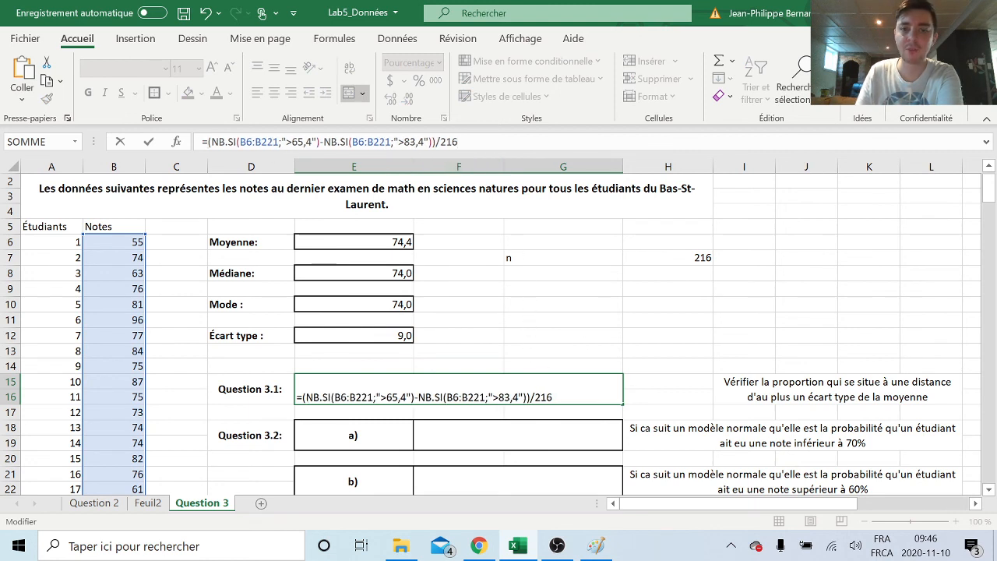
key(Return)
Show the percentage in E15 with two decimal places.
click(577, 383)
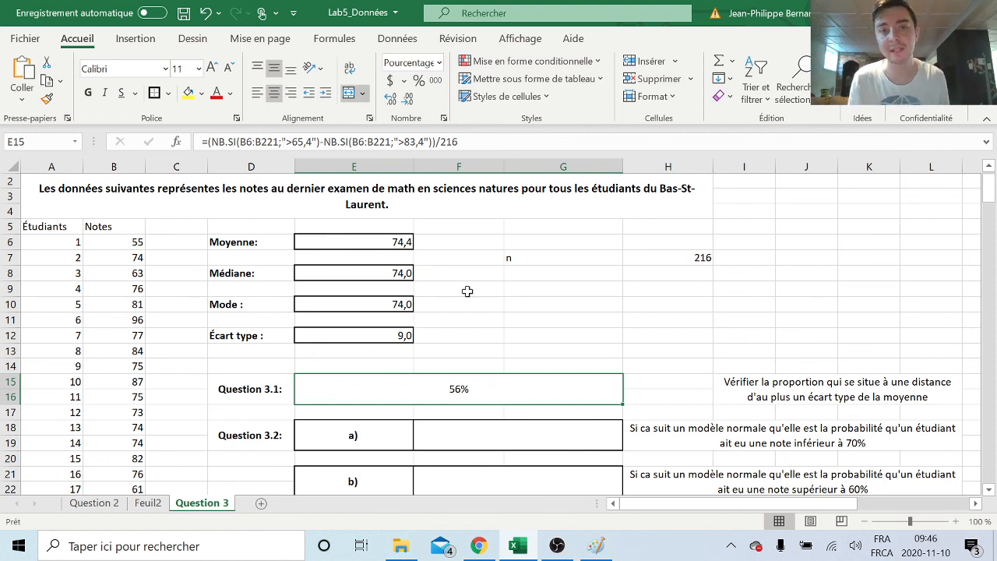
click(526, 430)
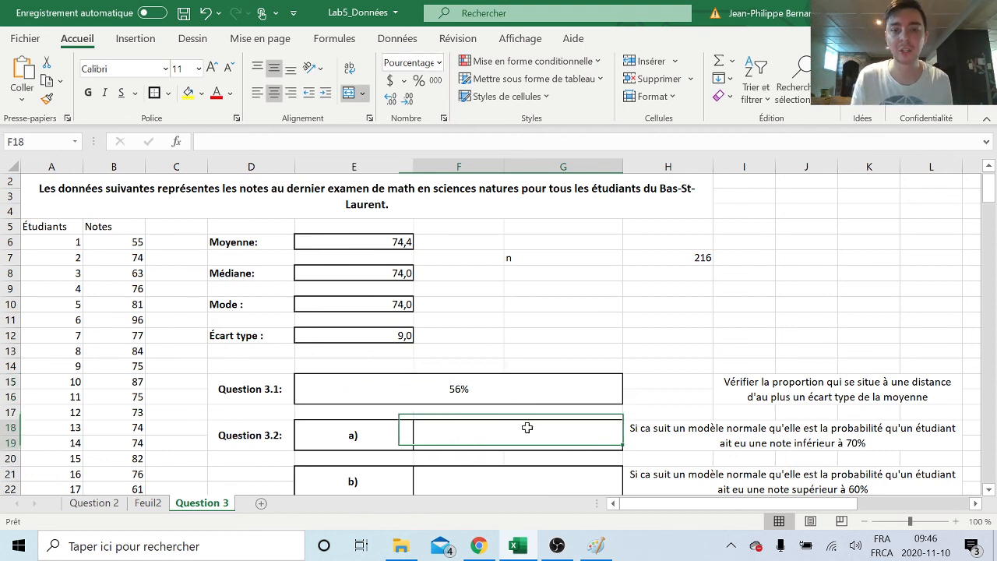
click(537, 375)
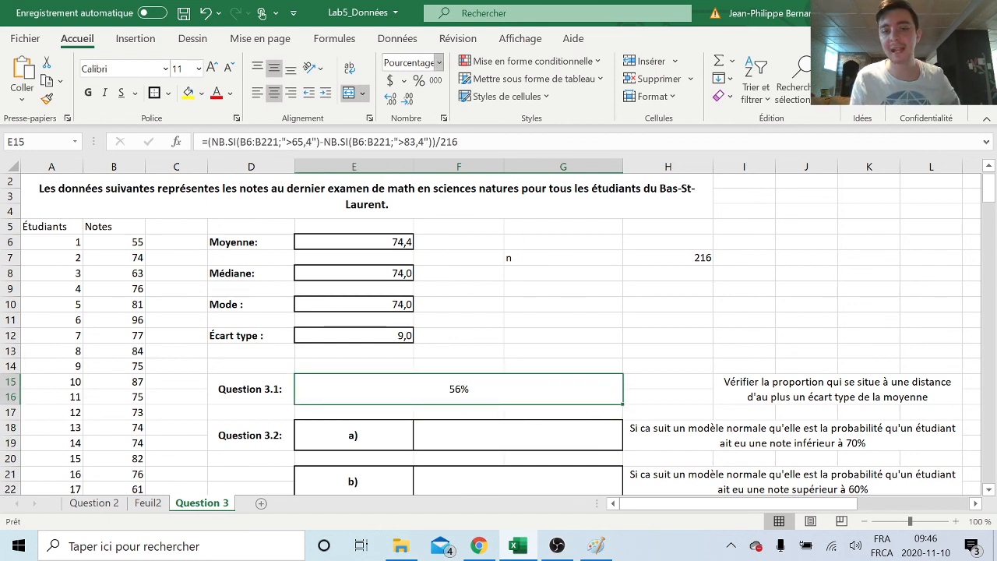
click(388, 102)
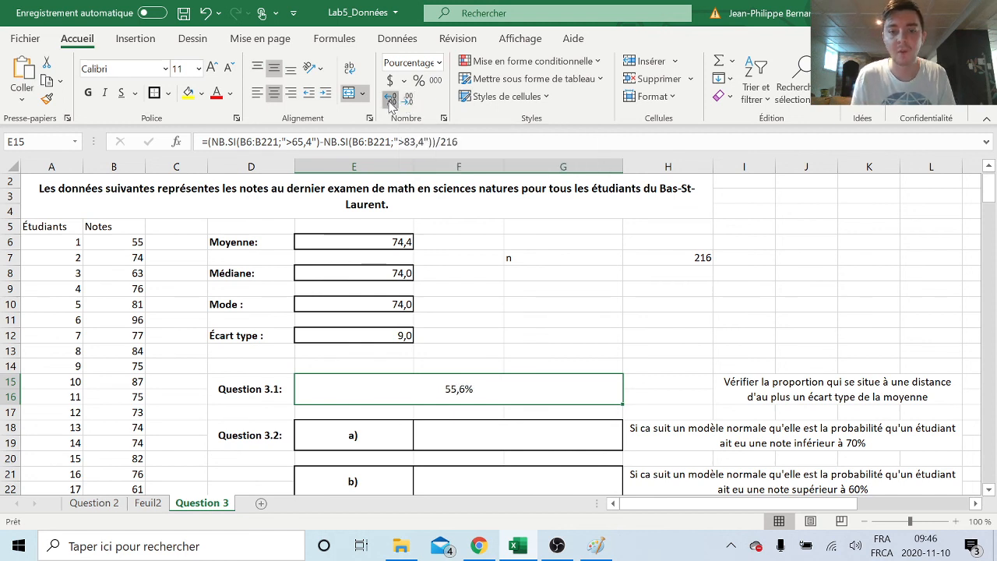
click(387, 102)
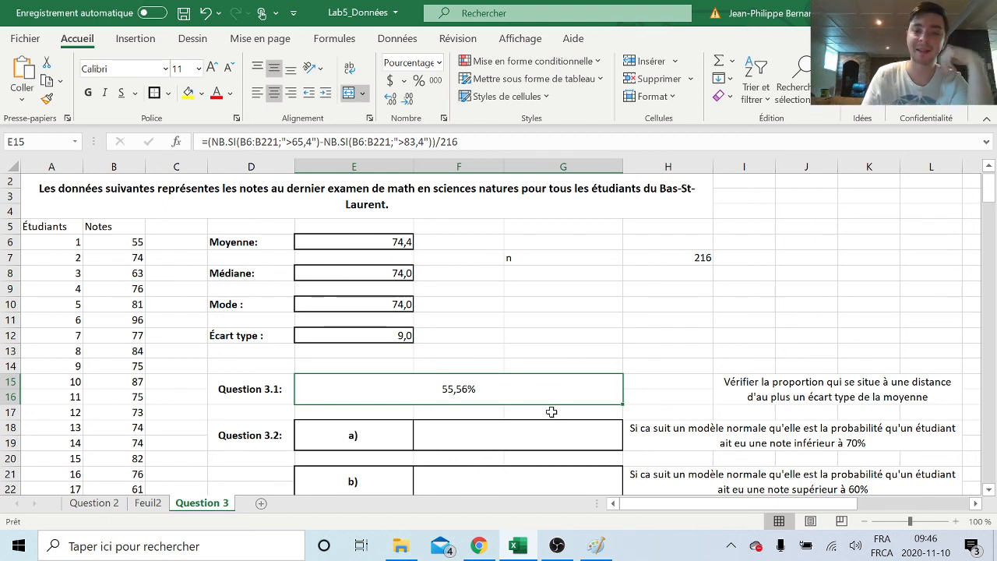
Review the grade statistics and the Question 3.1 answer, and read the prompts for Question 3.2 a) to d).
click(553, 424)
click(554, 398)
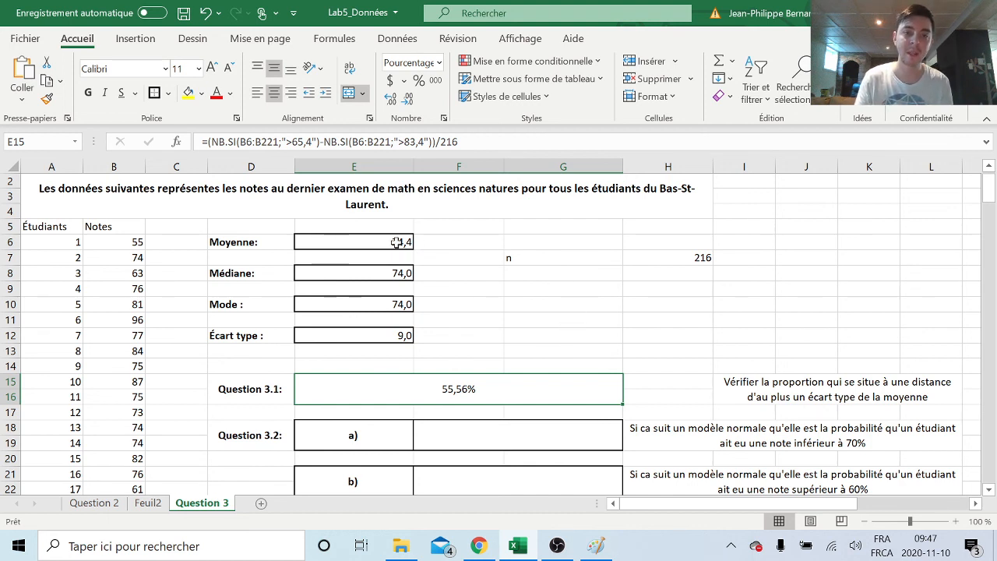
drag(400, 241, 403, 336)
click(589, 331)
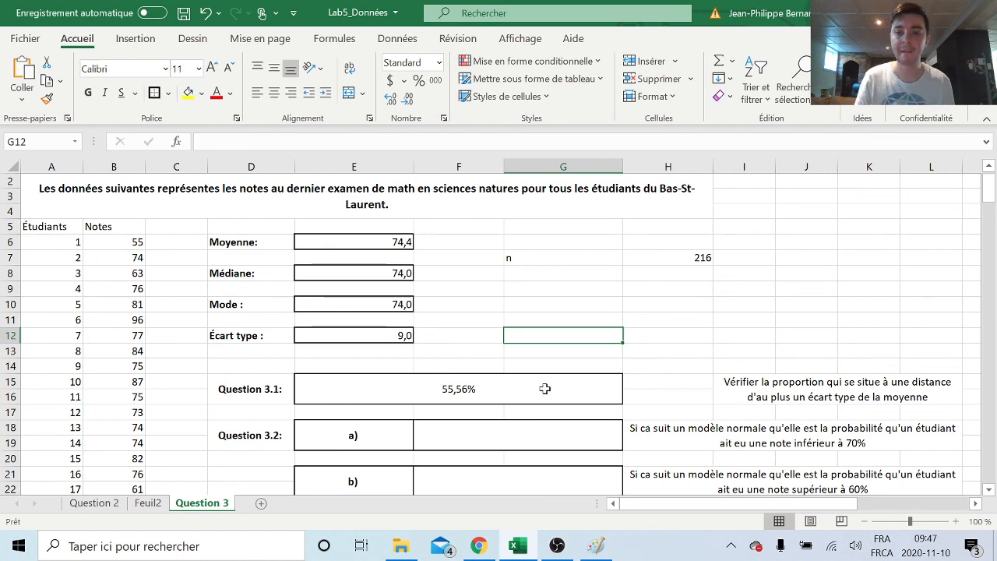
click(591, 399)
drag(668, 382, 675, 394)
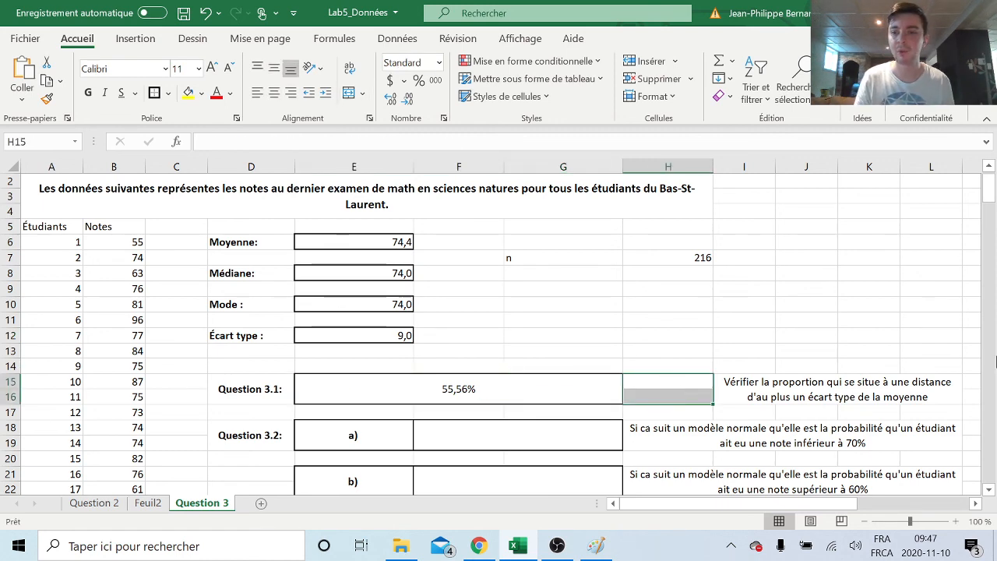
click(990, 491)
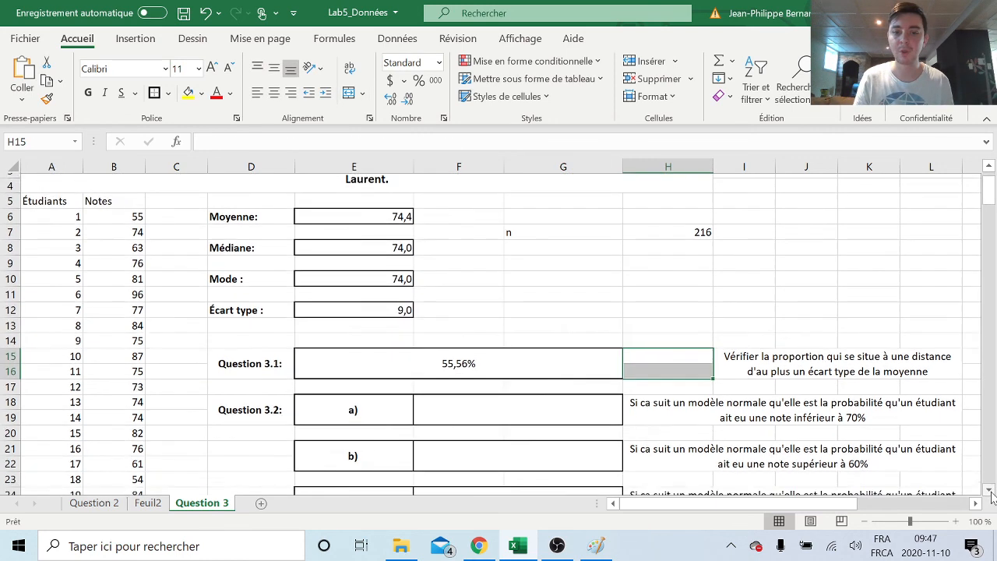
click(990, 491)
click(990, 491)
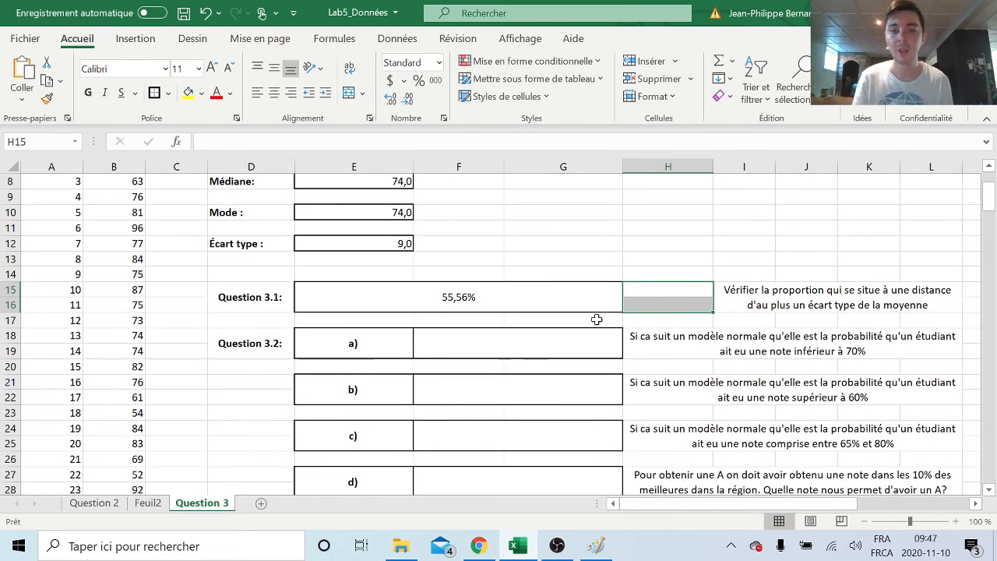
scroll(528, 345, down, 1)
drag(544, 307, 580, 472)
click(708, 391)
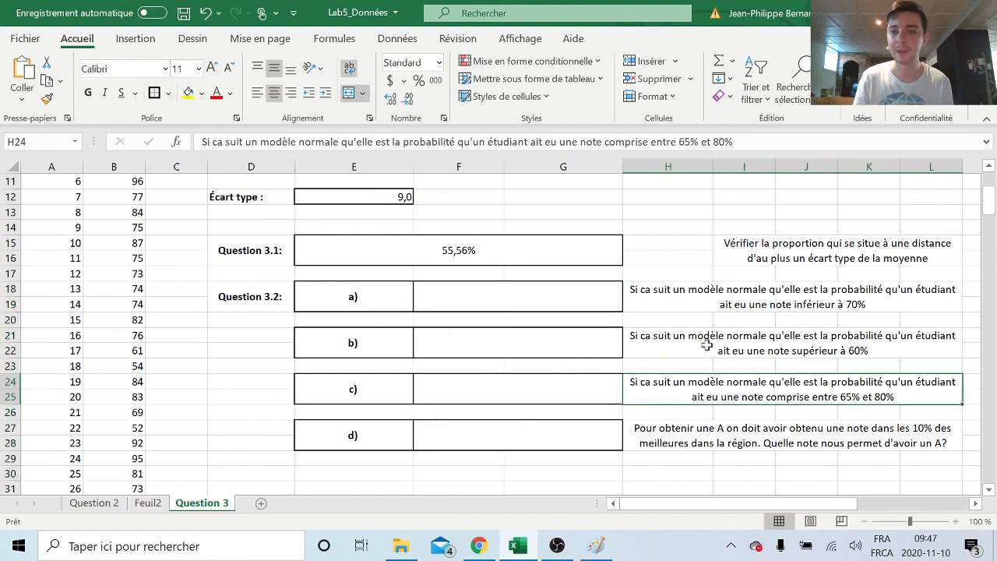
click(678, 306)
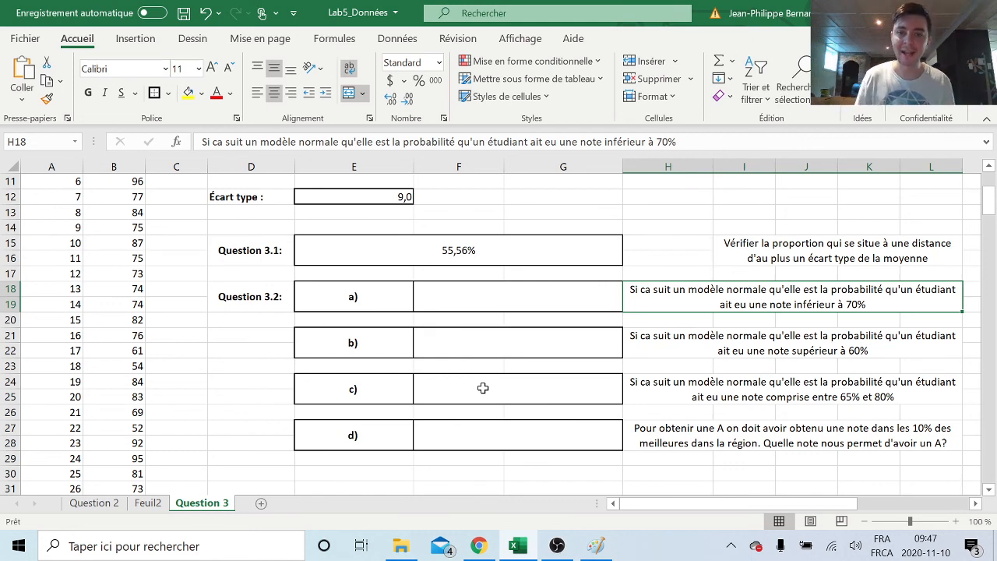
Begin the Question 3.2 a) answer in F18 with the LOI.NORMALE.N function.
double_click(477, 296)
click(202, 142)
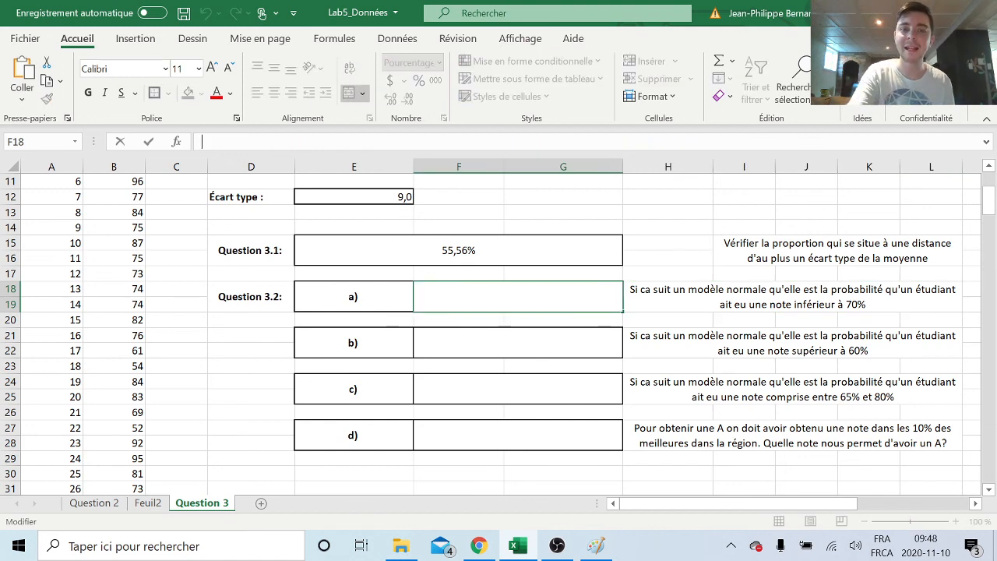
text(=l)
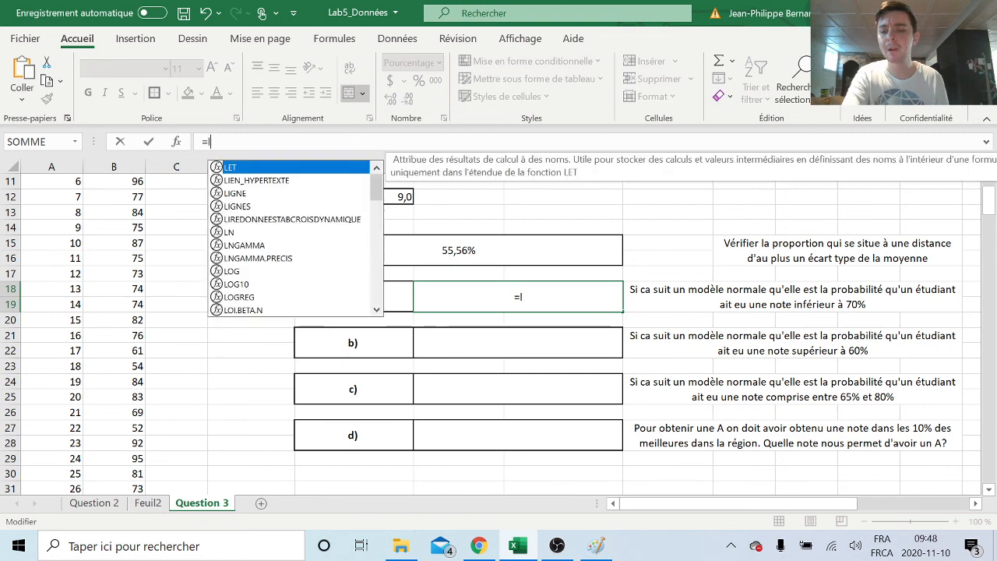
text(oi.no)
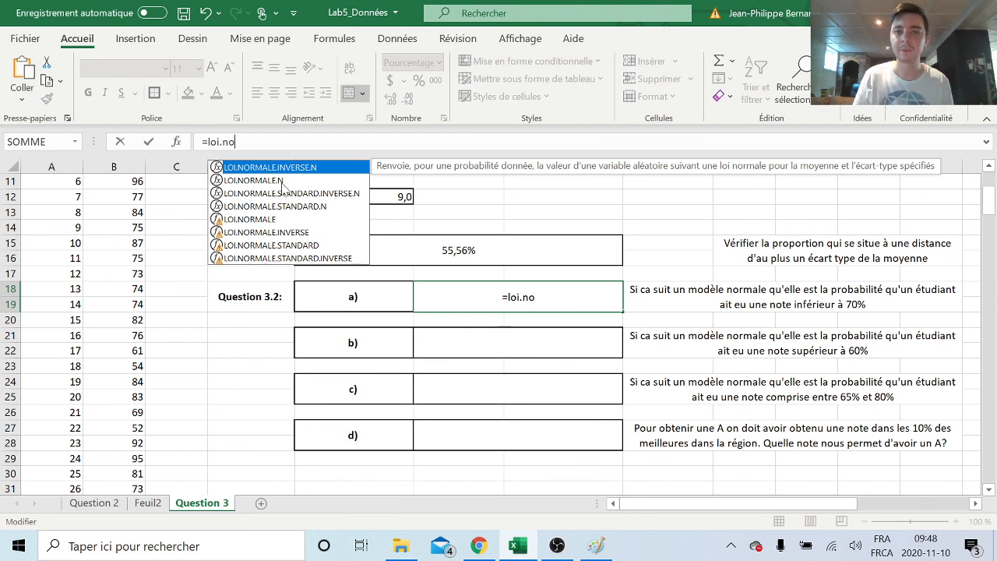
key(Down)
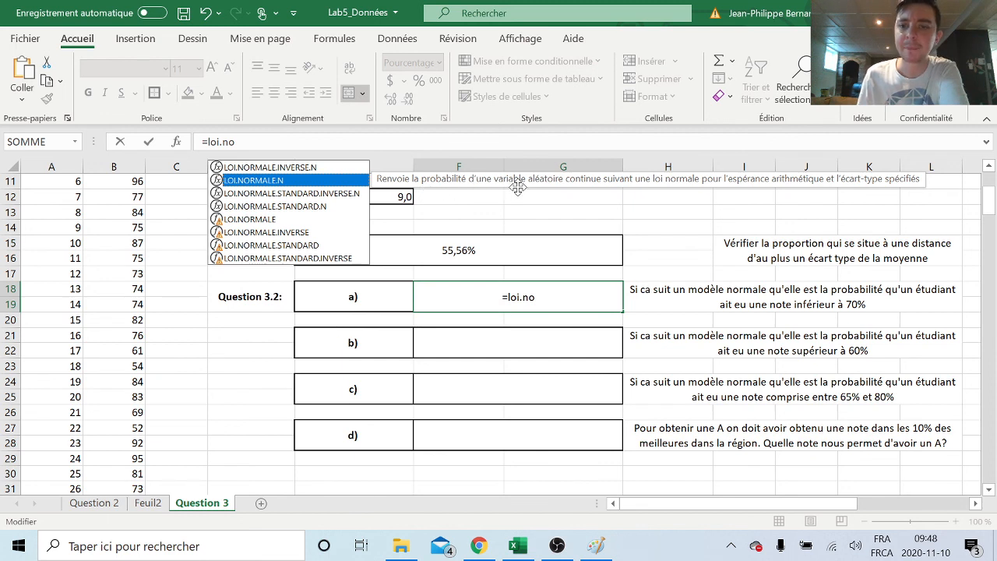
click(322, 170)
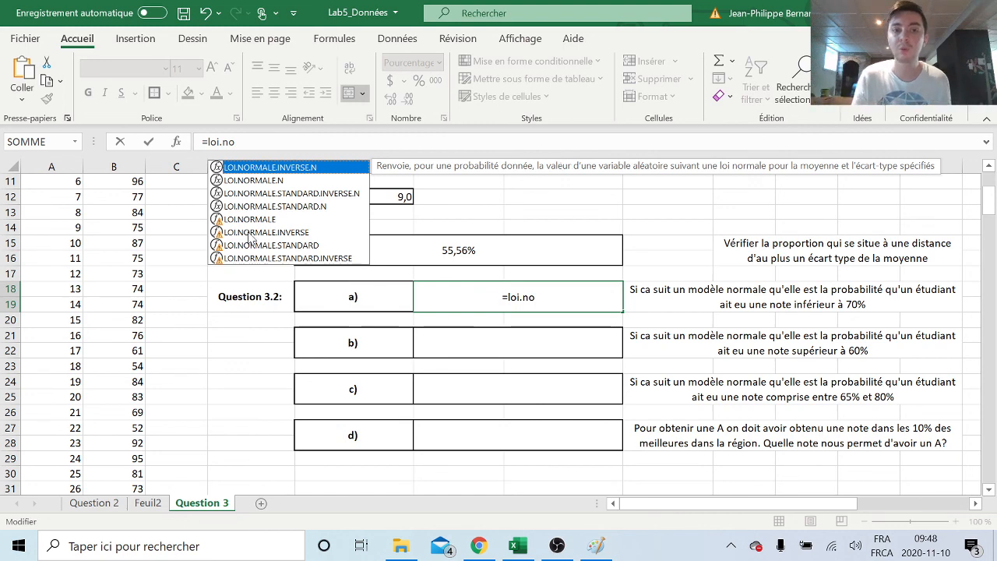
double_click(288, 181)
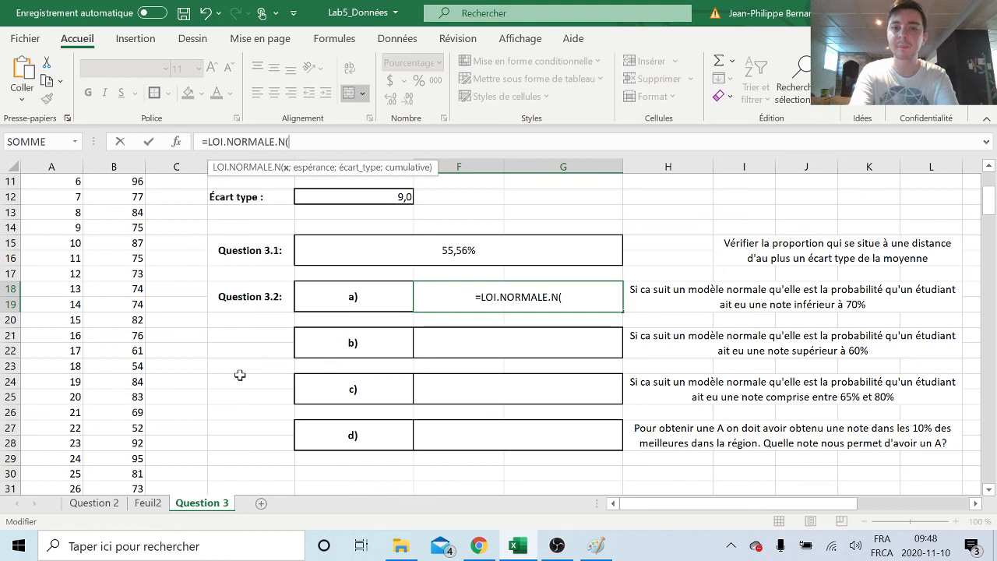
Give the function in F18 70 as x, the mean in E6 as espérance and the standard deviation in E12 as écart_type.
text(70)
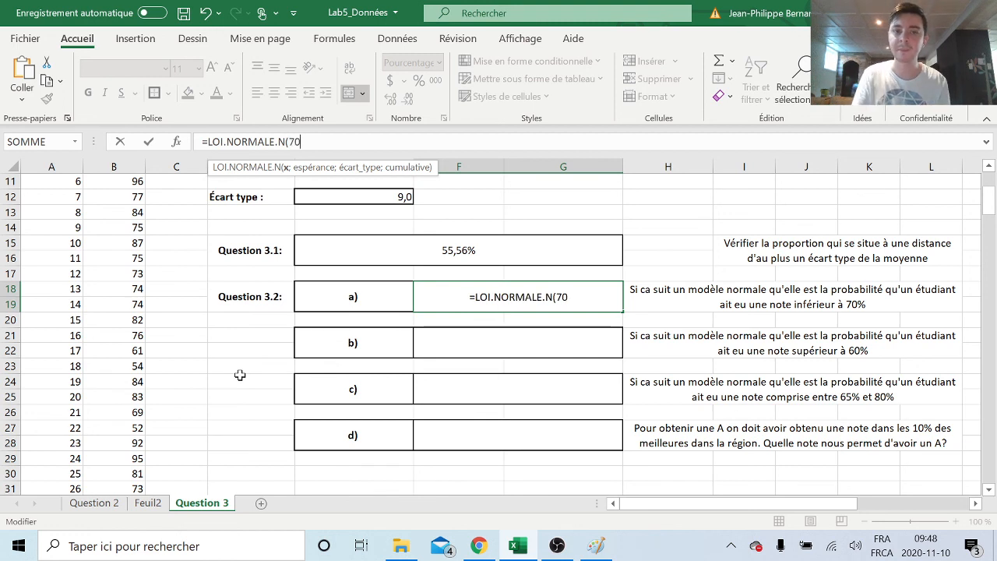
text(;)
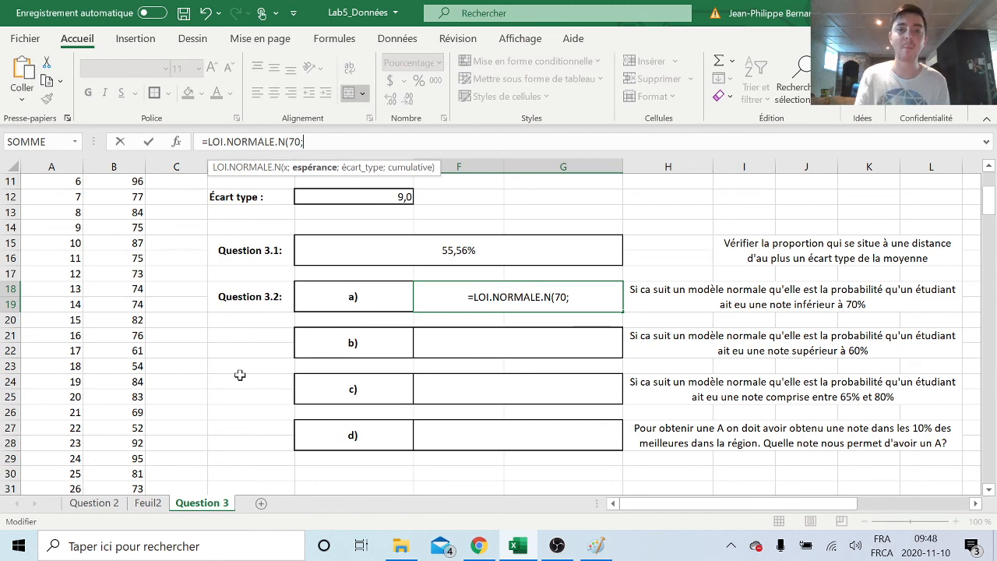
scroll(341, 332, up, 4)
click(403, 258)
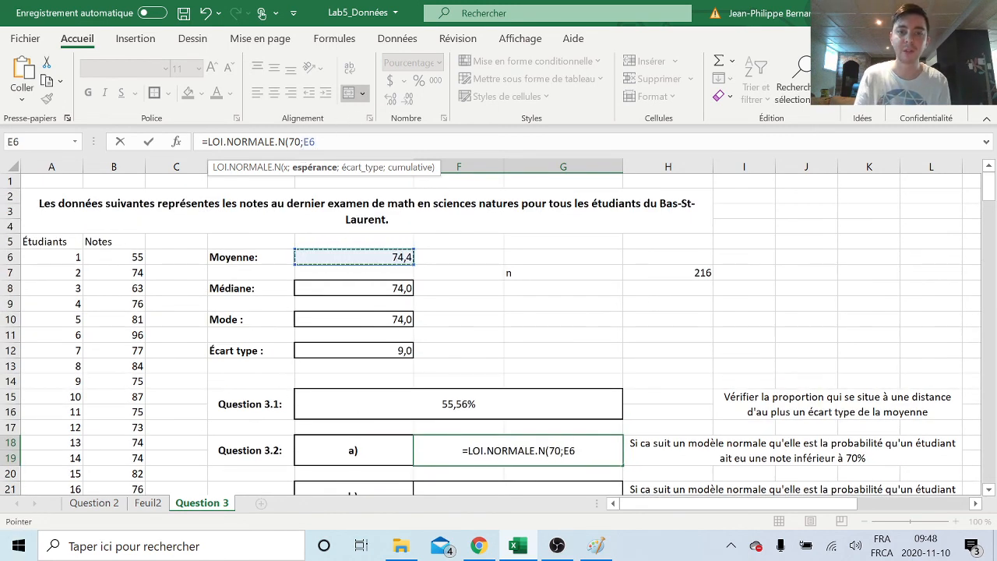
click(317, 141)
text(;)
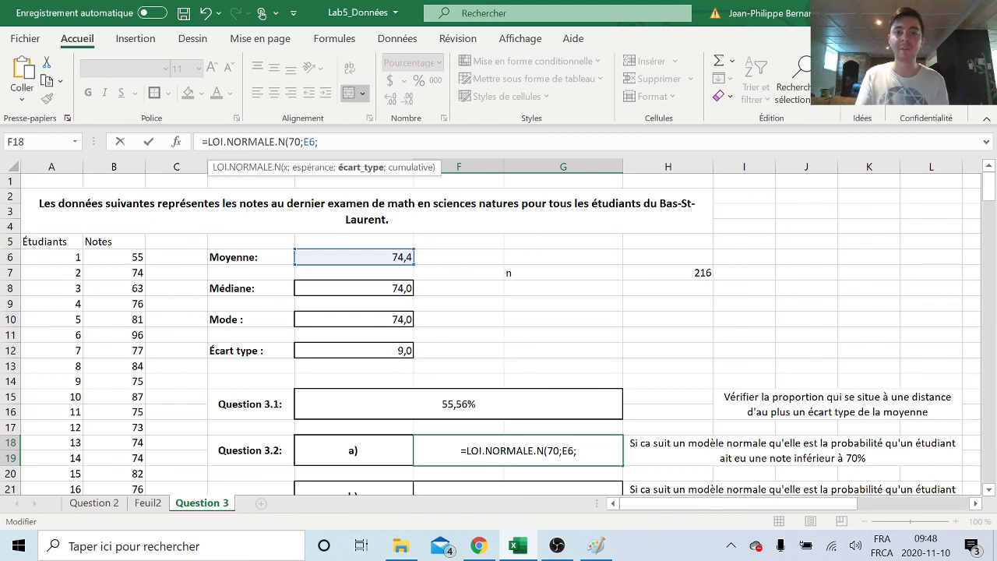
click(394, 351)
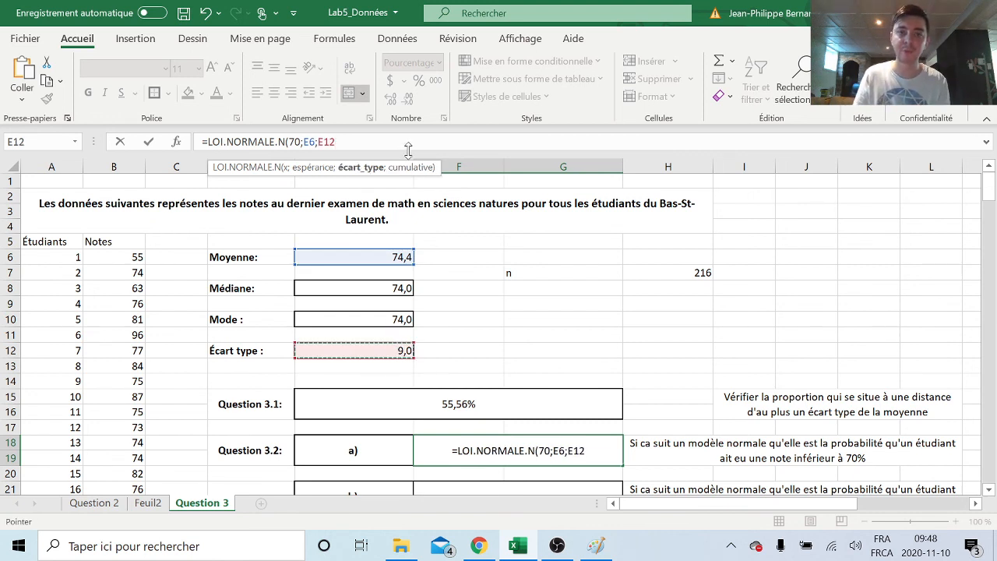
Set the cumulative argument to VRAI, close the parenthesis and enter the formula in F18.
text(;)
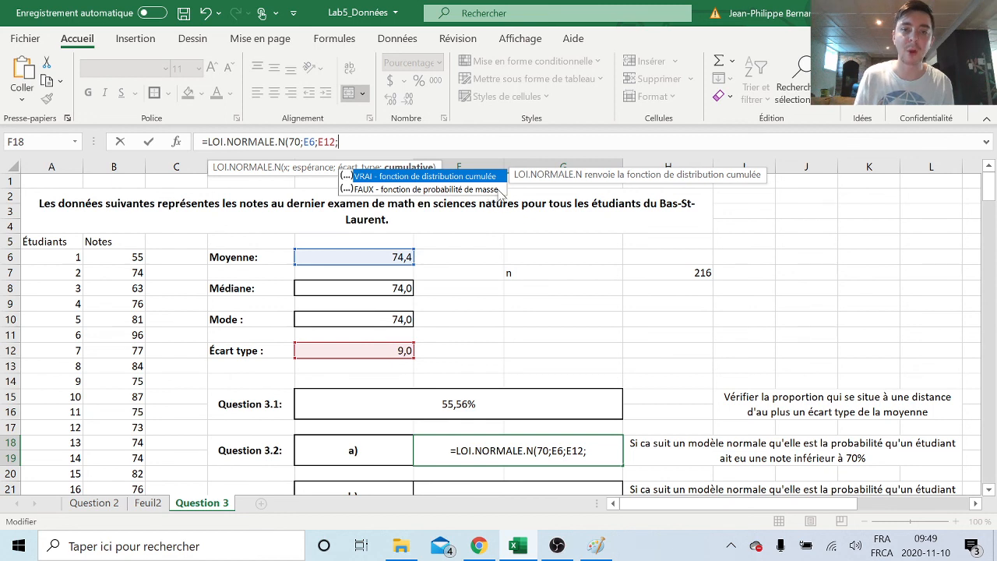
click(479, 191)
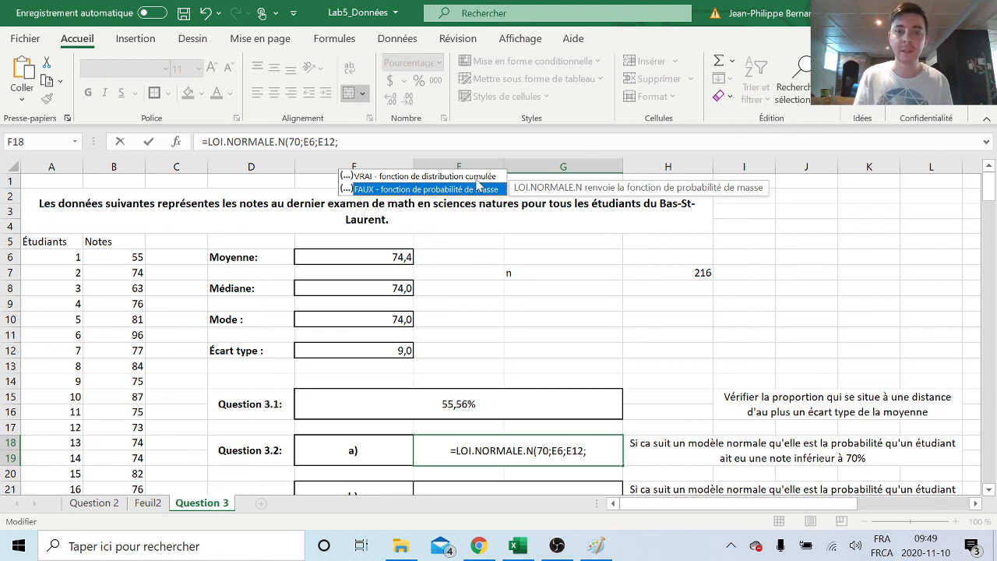
click(478, 179)
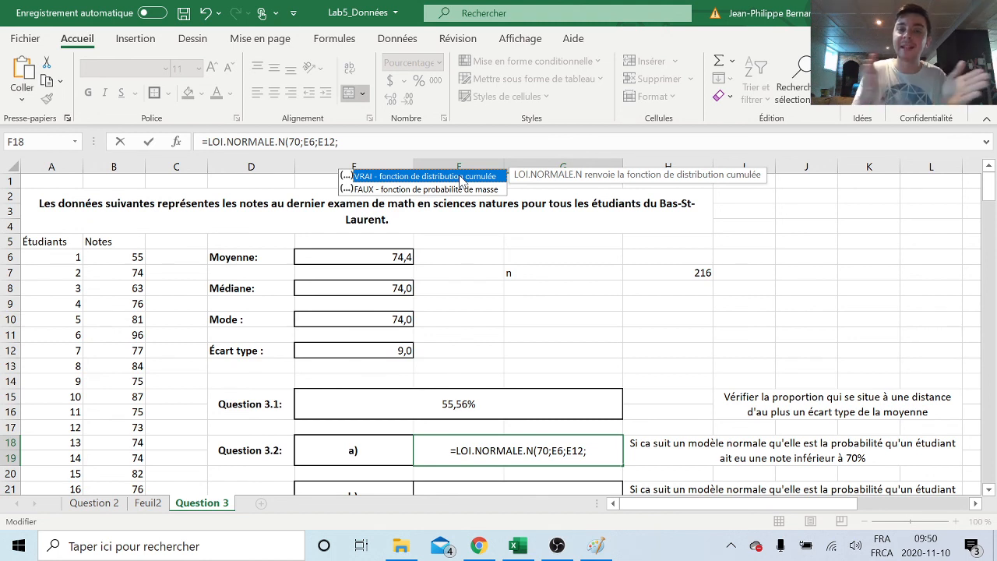
double_click(461, 178)
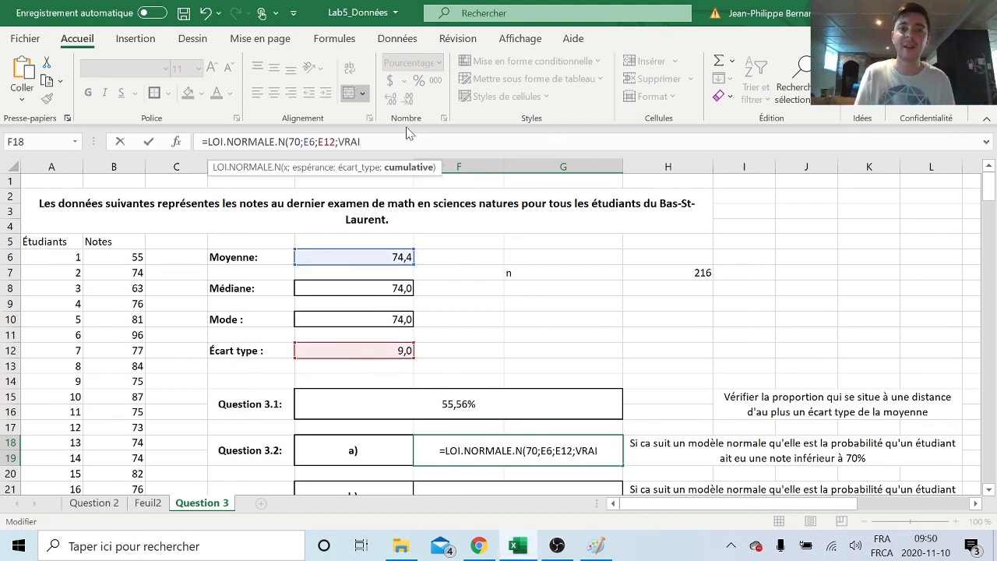
text())
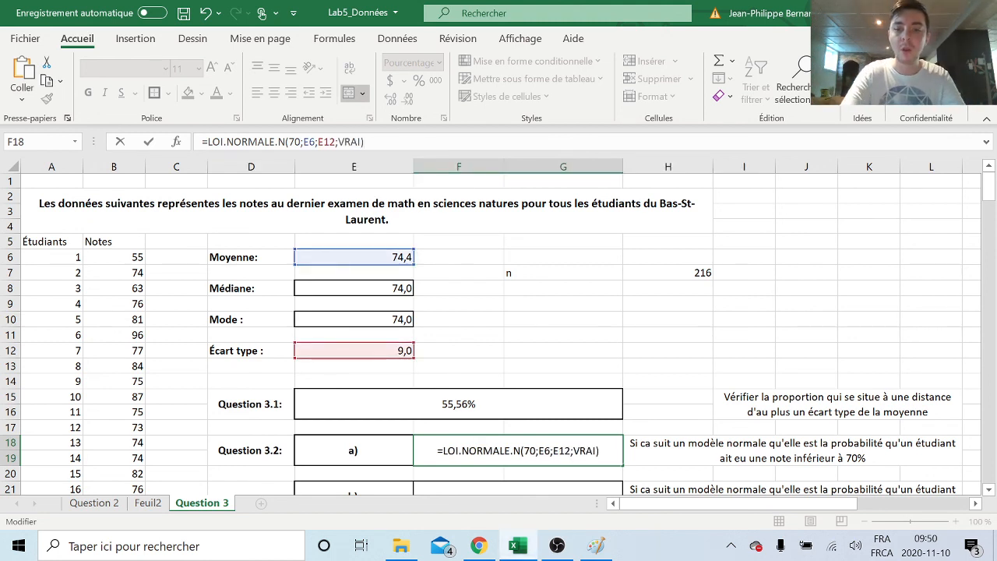
key(Return)
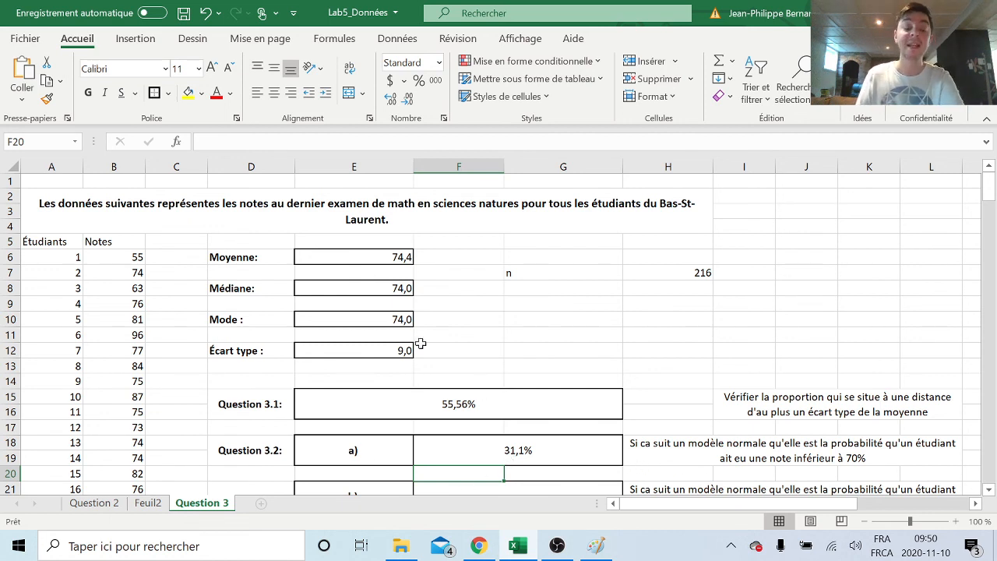
Try FAUX as the cumulative argument of the normal-distribution formula in F18.
click(541, 458)
click(352, 142)
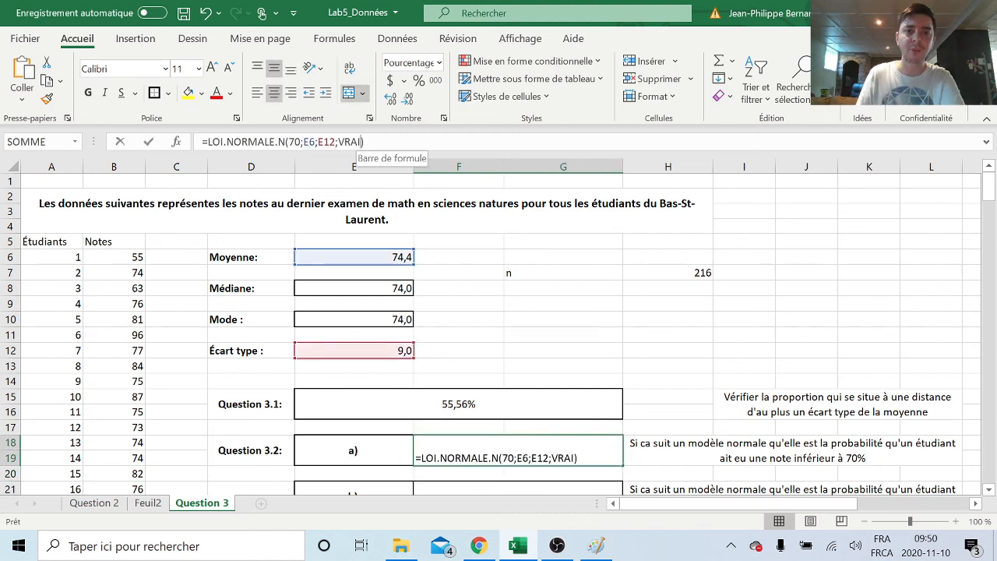
key(BackSpace)
key(BackSpace)
key(BackSpace)
key(BackSpace)
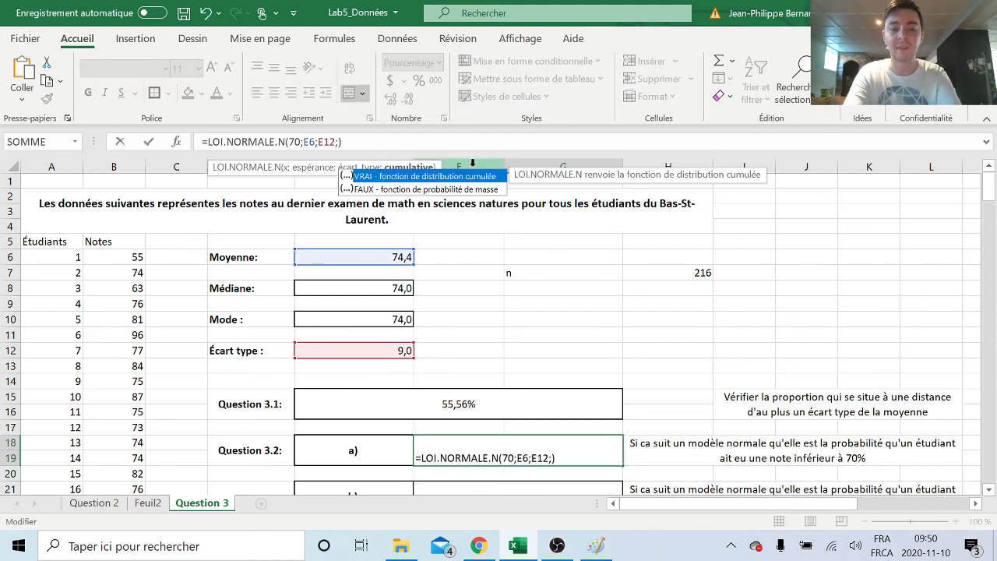
text(Faux)
key(Return)
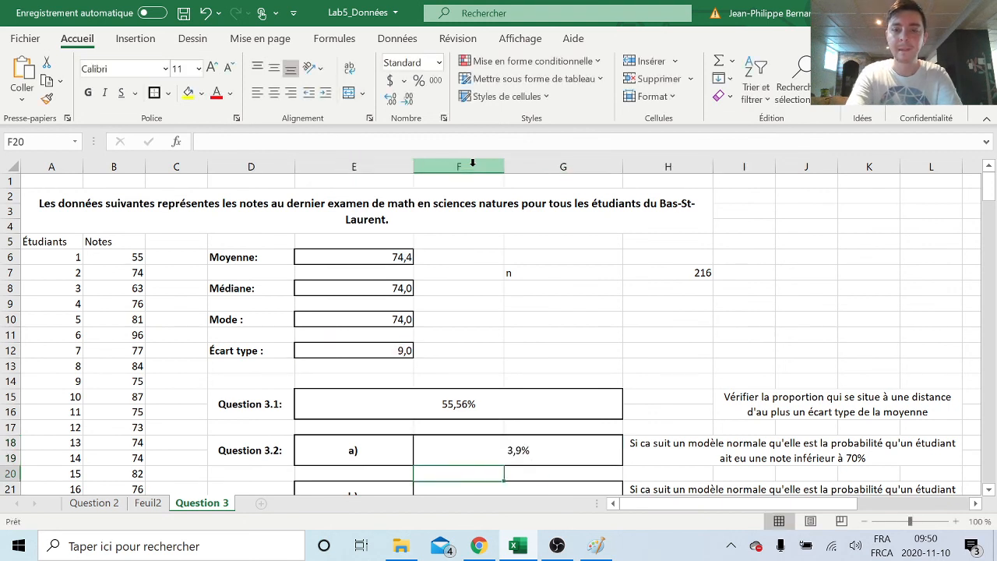
Restore VRAI as the cumulative argument of the normal-distribution formula in F18.
click(546, 452)
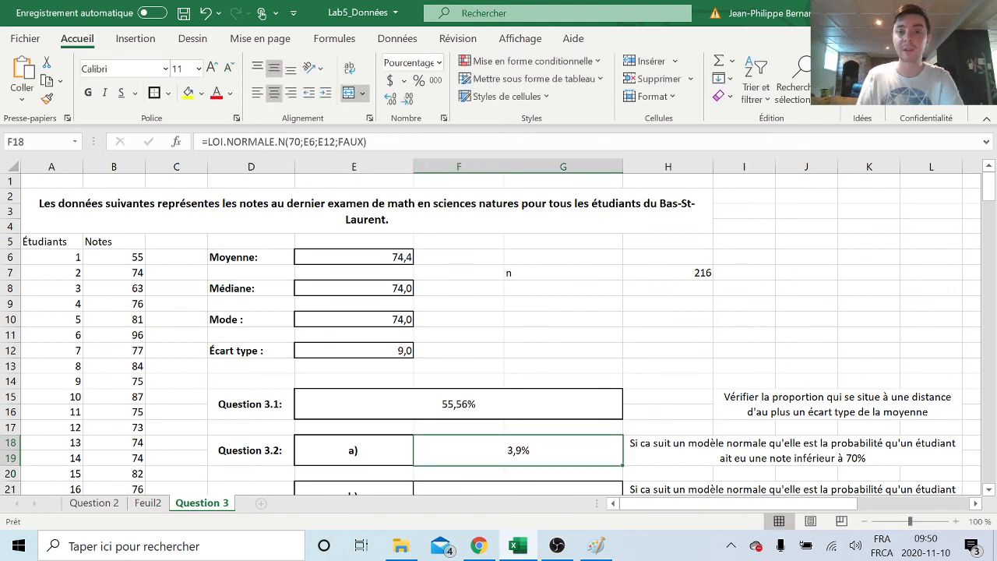
key(F2)
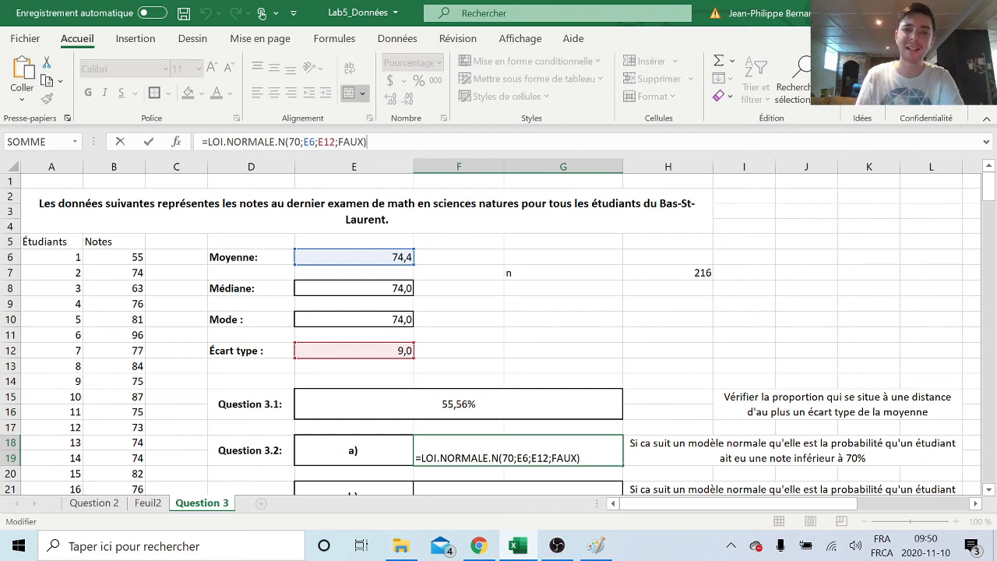
click(363, 142)
key(BackSpace)
key(BackSpace)
key(BackSpace)
key(BackSpace)
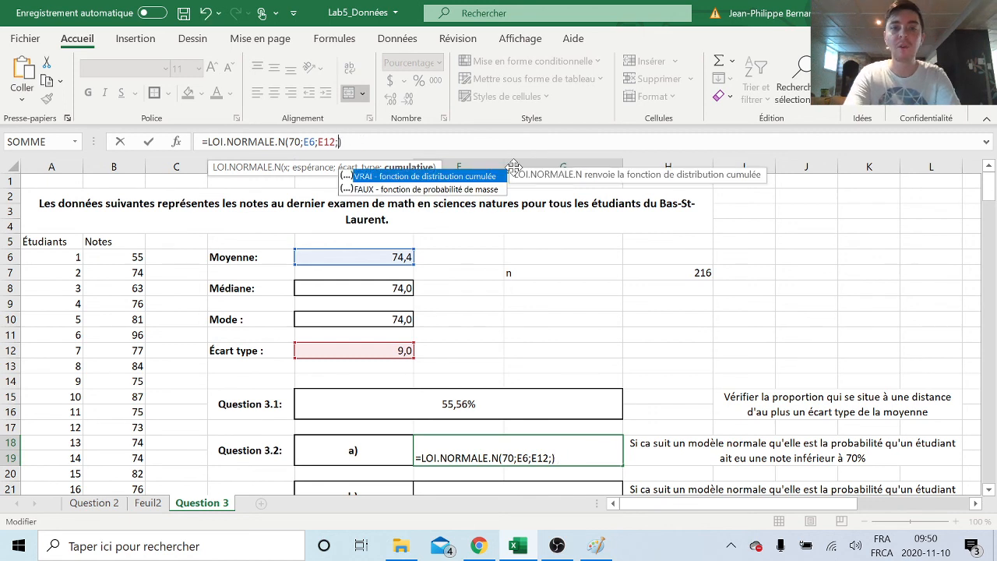
text(Vrai)
key(Return)
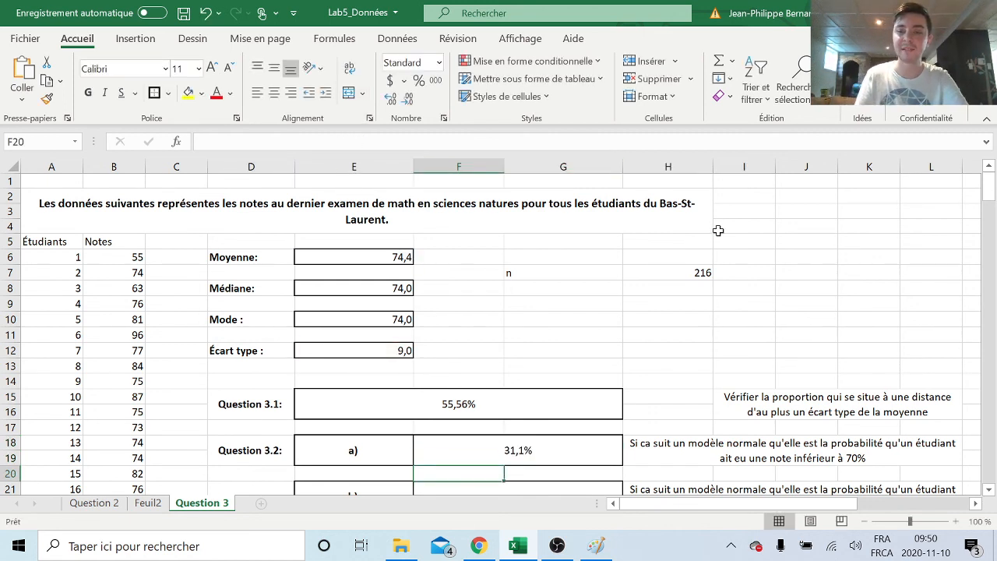
Switch to Paint and sketch a freehand bell curve with a vertical line through its peak.
scroll(718, 231, down, 1)
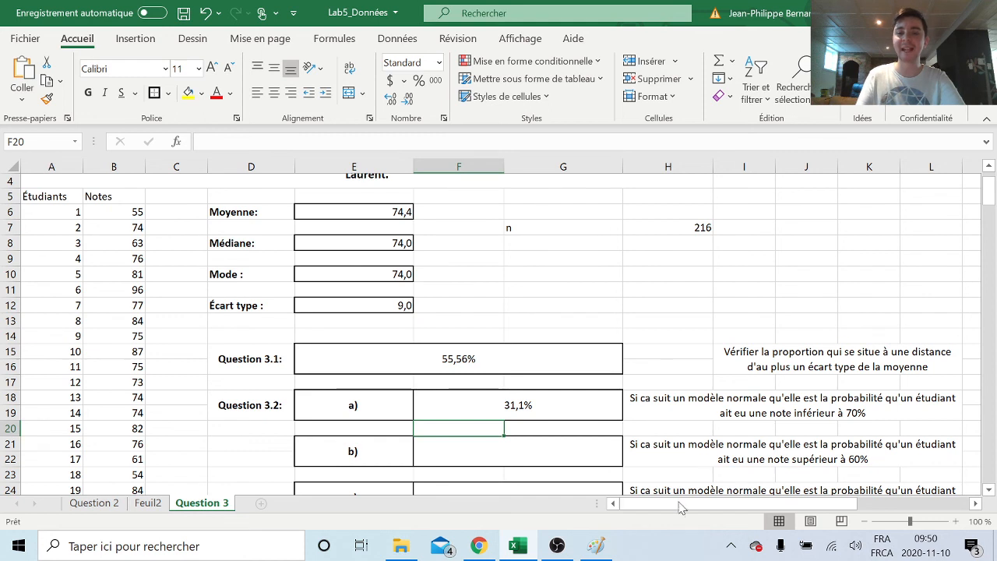
click(596, 545)
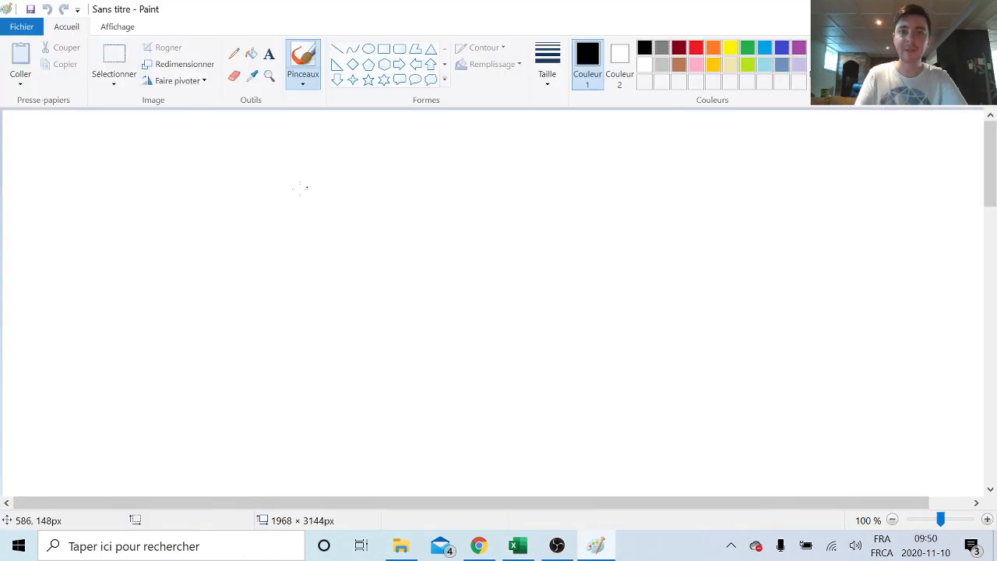
mouse_move(182, 350)
mouse_down()
mouse_move(233, 352)
mouse_move(384, 204)
mouse_move(569, 316)
mouse_up()
drag(406, 148, 429, 418)
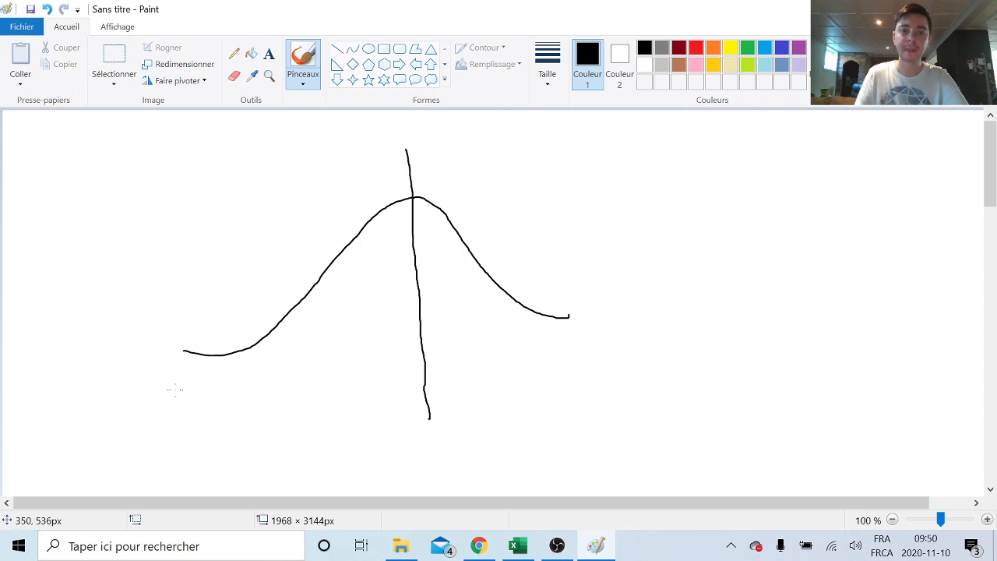
Draw a horizontal axis beneath the bell curve and mark a point x on it to the right of the centre line.
drag(156, 382, 682, 371)
mouse_move(519, 366)
mouse_down()
mouse_move(530, 410)
mouse_move(517, 421)
mouse_move(535, 433)
mouse_up()
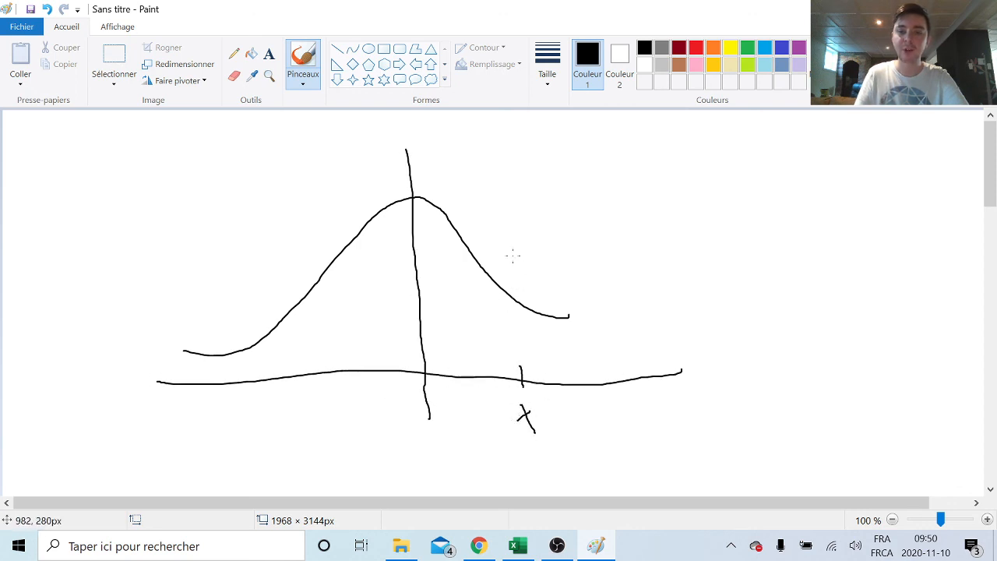
Draw a dashed vertical line from above the curve down to the x mark on the axis.
drag(512, 254, 512, 268)
drag(513, 281, 523, 310)
drag(524, 316, 525, 331)
drag(525, 343, 526, 352)
drag(527, 357, 529, 366)
Hatch the area under the curve from its left tail to the dashed line at x.
drag(230, 380, 338, 296)
drag(338, 354, 452, 232)
drag(402, 364, 483, 282)
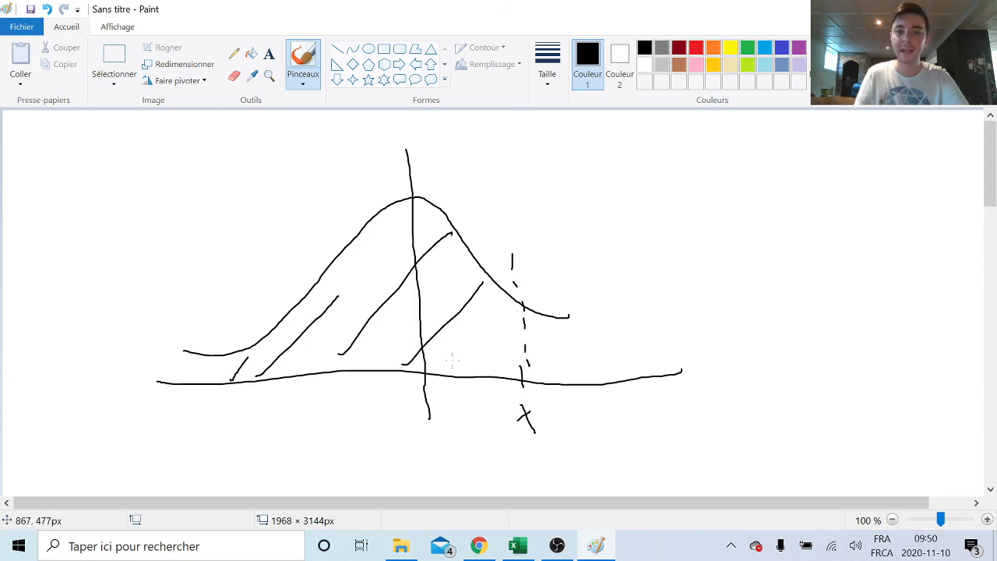
mouse_move(461, 369)
mouse_down()
mouse_move(492, 332)
mouse_move(506, 340)
mouse_up()
drag(298, 375, 406, 235)
drag(265, 363, 306, 303)
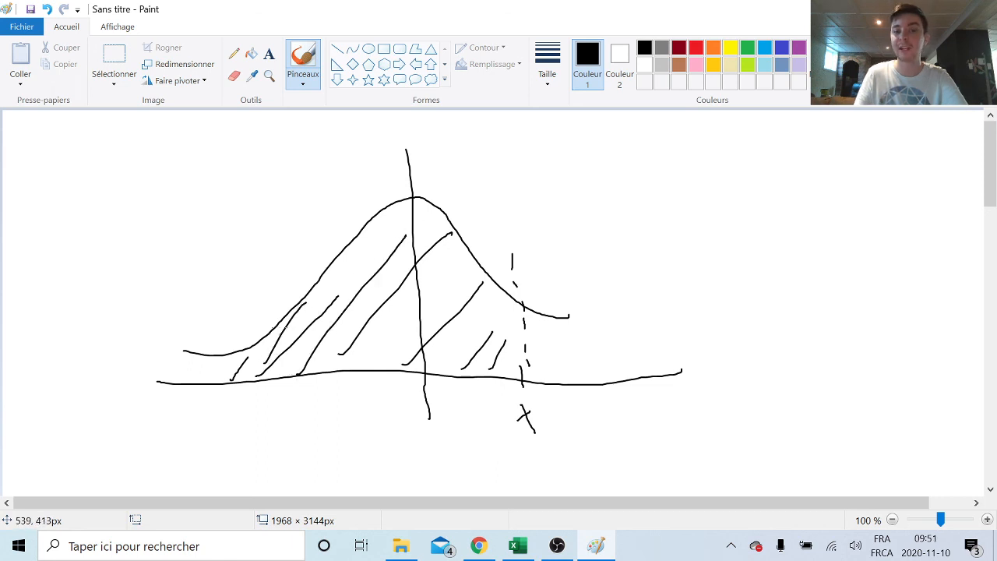
mouse_move(199, 383)
mouse_down()
mouse_move(218, 363)
mouse_move(187, 363)
mouse_up()
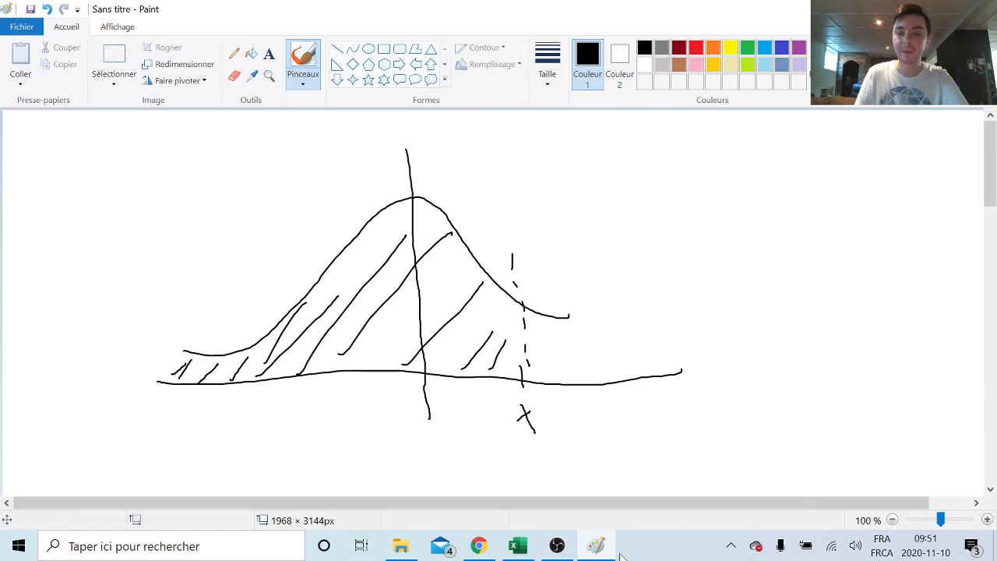
Switch to the Excel workbook and read the statement of question 3.2 b).
click(513, 546)
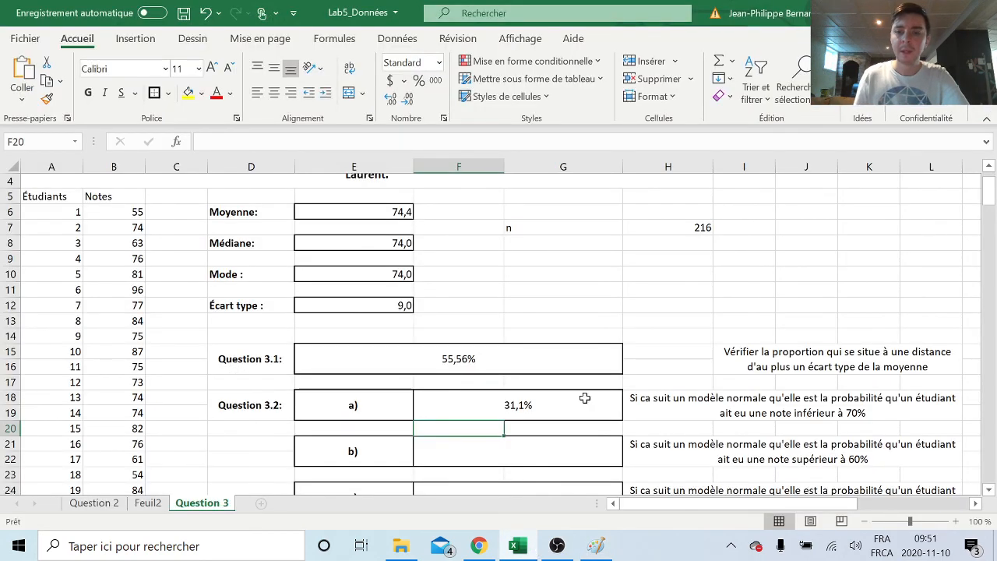
scroll(647, 298, down, 2)
click(699, 349)
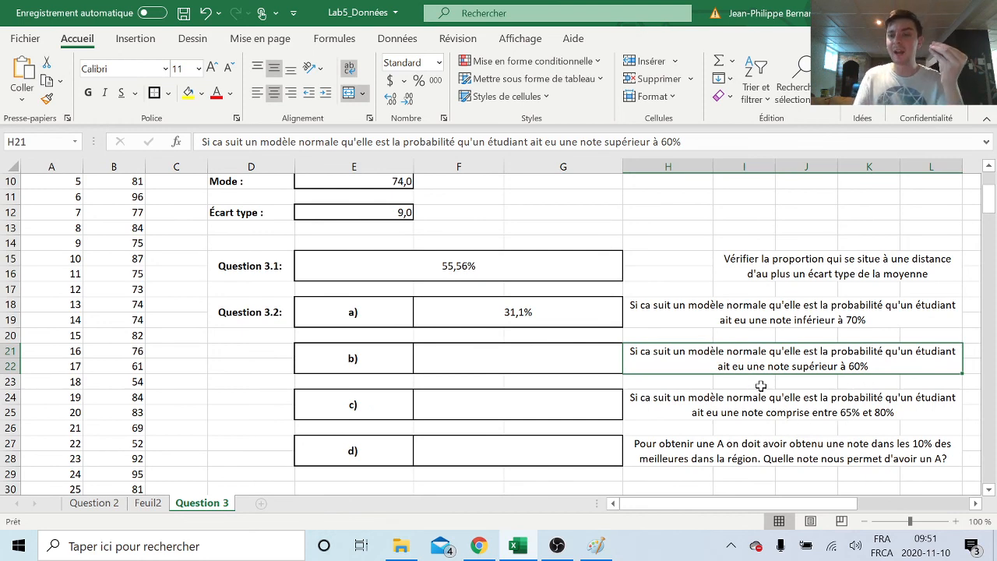
Switch back to Paint and write 60 beneath the x mark.
click(597, 547)
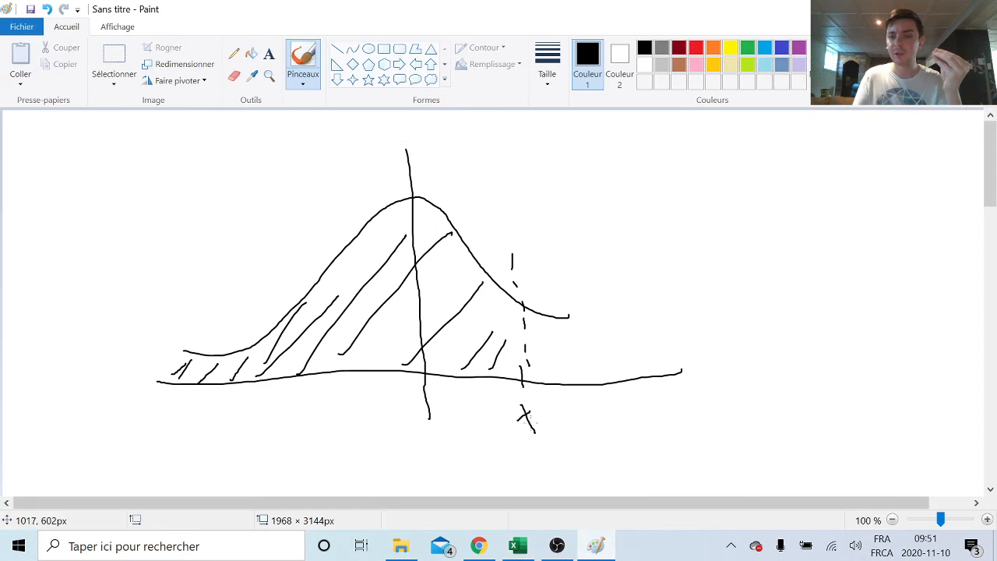
mouse_move(514, 445)
mouse_down()
mouse_move(506, 454)
mouse_move(522, 462)
mouse_move(530, 452)
mouse_up()
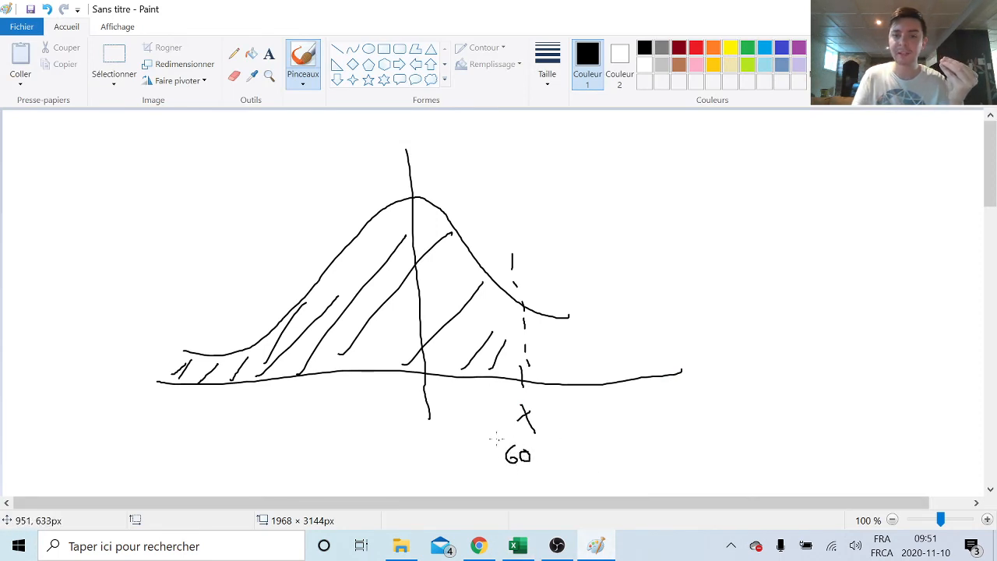
Undo the 60 label, the hatching, the dashed line and the x mark, keeping the bell curve, centre line and horizontal axis.
key(ctrl+z)
key(ctrl+z)
key(ctrl+z)
key(ctrl+z)
key(ctrl+z)
key(ctrl+z)
key(ctrl+z)
key(ctrl+z)
key(ctrl+z)
key(ctrl+z)
key(ctrl+z)
key(ctrl+z)
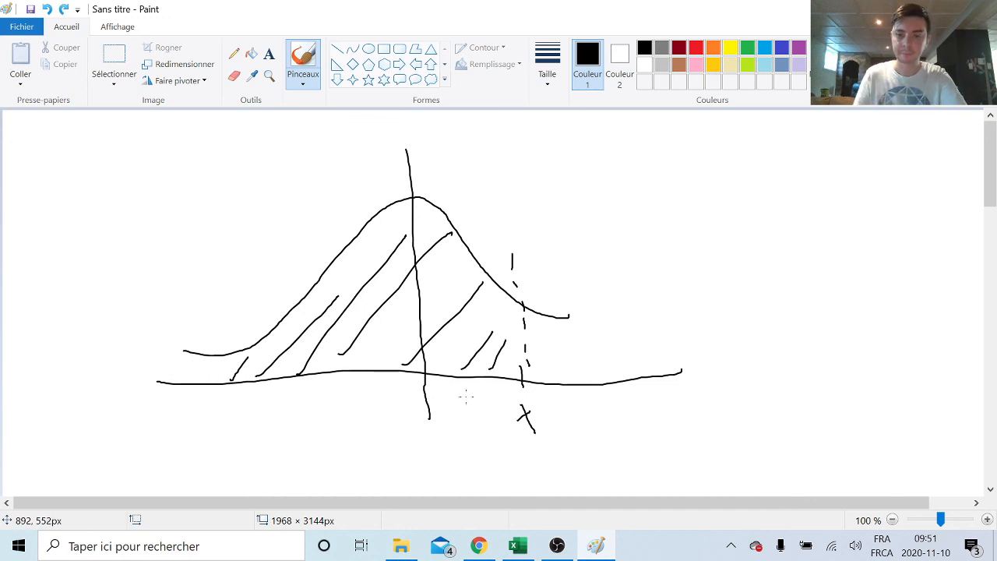
key(ctrl+z)
key(ctrl+z)
key(ctrl+z)
key(ctrl+z)
key(ctrl+z)
key(ctrl+z)
key(ctrl+z)
key(ctrl+z)
key(ctrl+z)
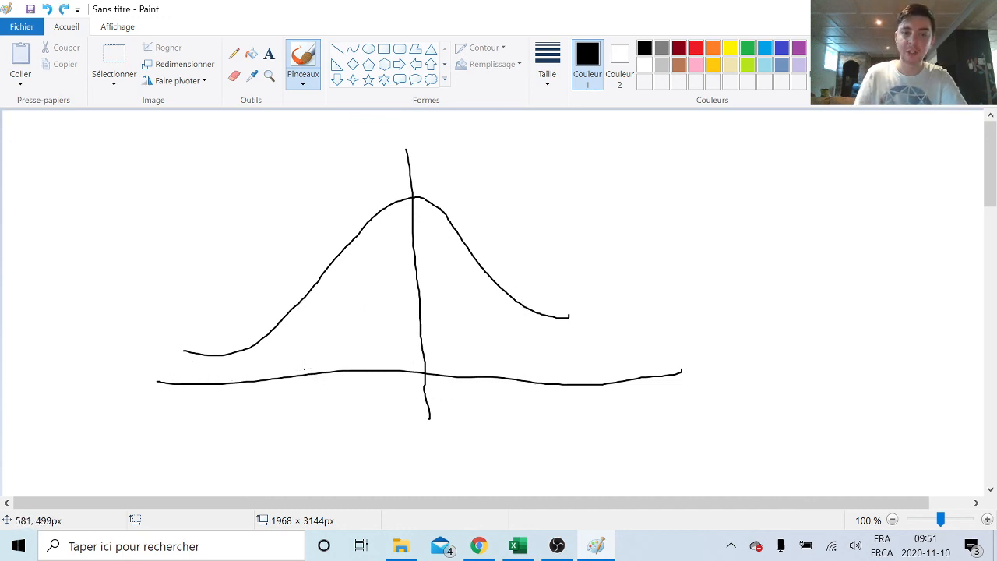
Mark 60 on the axis left of the centre line and draw a dashed vertical line through the curve there.
mouse_move(309, 370)
mouse_down()
mouse_move(299, 408)
mouse_move(313, 402)
mouse_up()
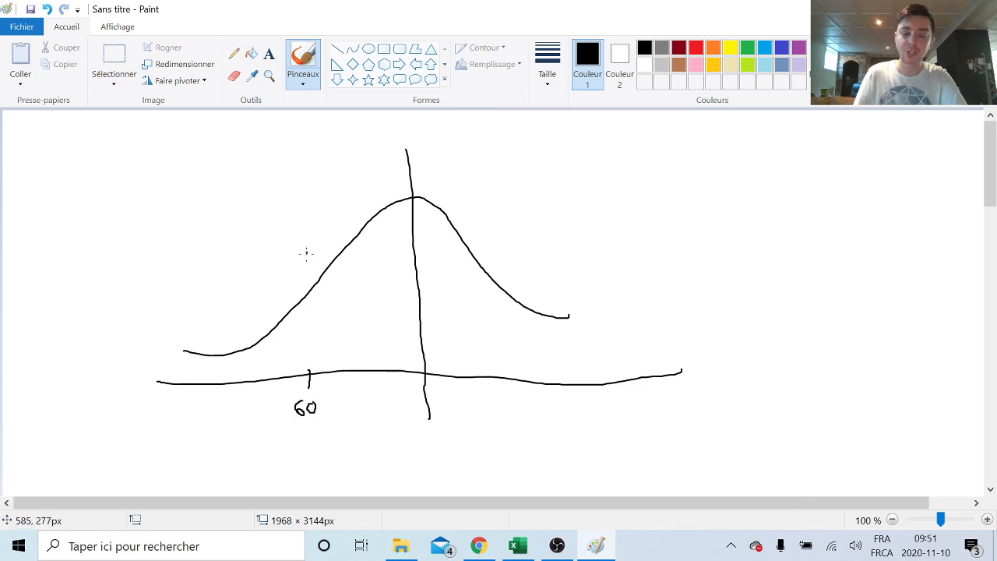
drag(304, 252, 305, 265)
drag(301, 276, 312, 322)
Hatch the area under the curve to the right of the dashed line at 60 with diagonal strokes.
mouse_move(313, 326)
mouse_down()
mouse_move(313, 343)
mouse_move(401, 251)
mouse_up()
drag(379, 331, 440, 269)
drag(408, 340, 495, 275)
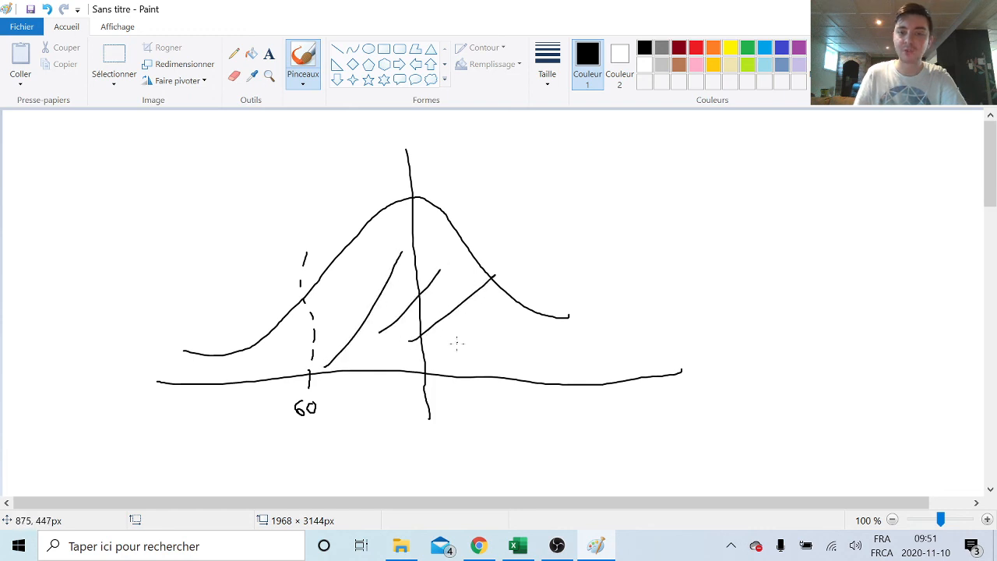
drag(457, 347, 514, 307)
drag(499, 355, 544, 324)
drag(541, 357, 571, 336)
drag(568, 364, 610, 337)
Draw an arrow pointing left from below the 60 label, and write 100% with a line leading to the curve's left tail.
scroll(574, 344, down, 3)
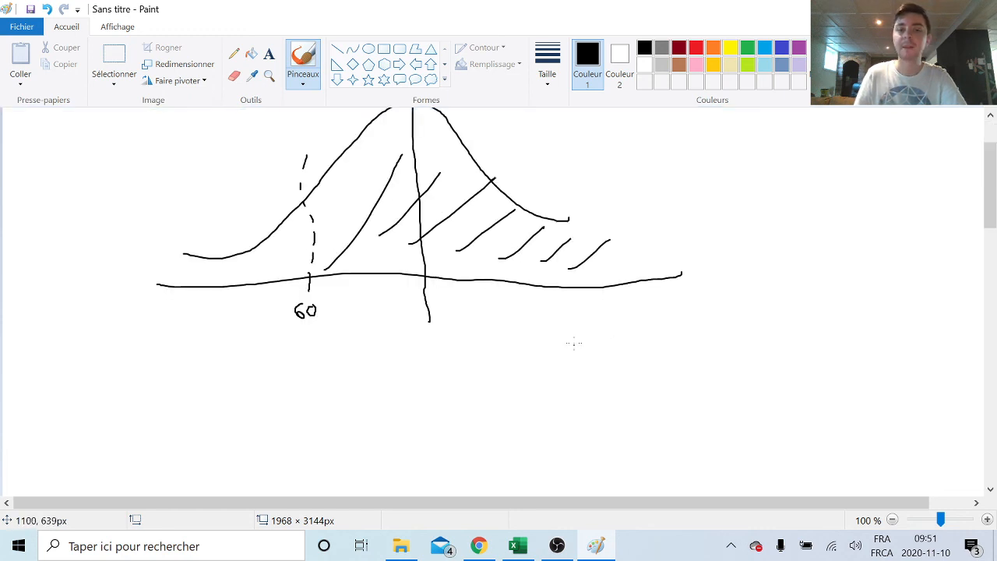
mouse_move(301, 336)
mouse_down()
mouse_move(293, 376)
mouse_move(102, 337)
mouse_move(115, 336)
mouse_move(125, 366)
mouse_up()
scroll(409, 341, up, 3)
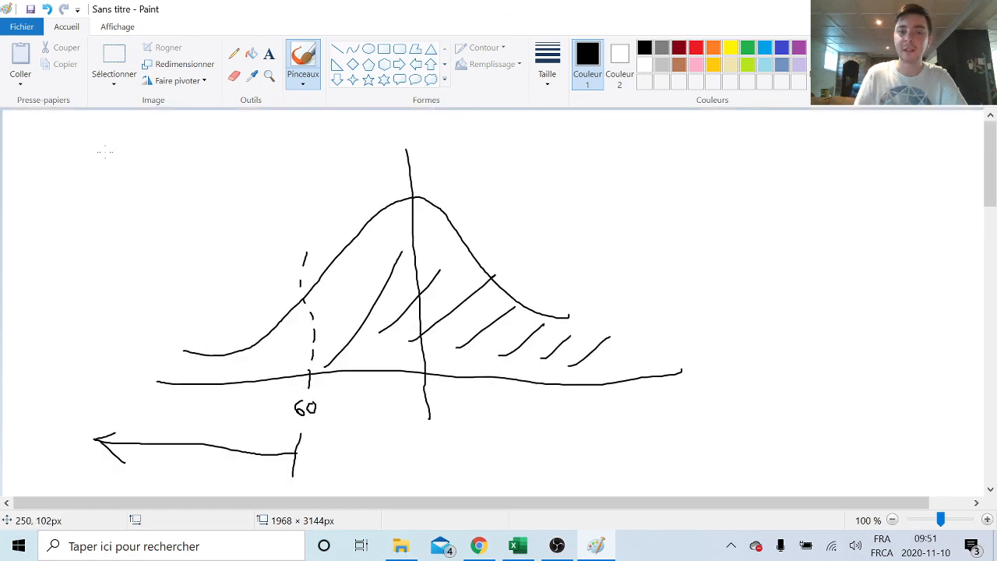
mouse_move(124, 243)
mouse_down()
mouse_move(117, 250)
mouse_move(158, 257)
mouse_up()
mouse_move(180, 248)
mouse_down()
mouse_move(193, 249)
mouse_move(260, 354)
mouse_up()
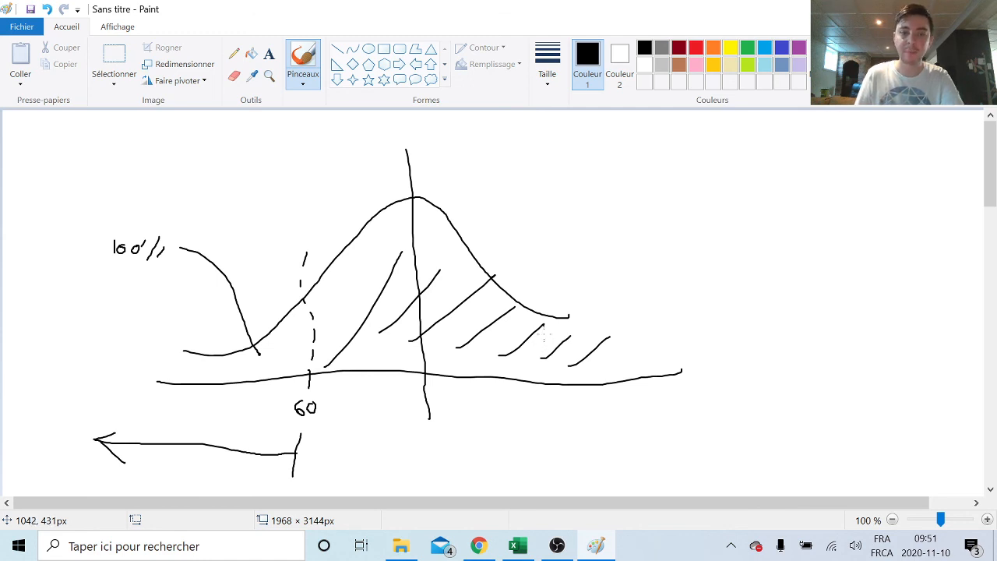
Cross-hatch the area right of 60 with diagonal strokes in the opposite direction.
drag(328, 297, 365, 336)
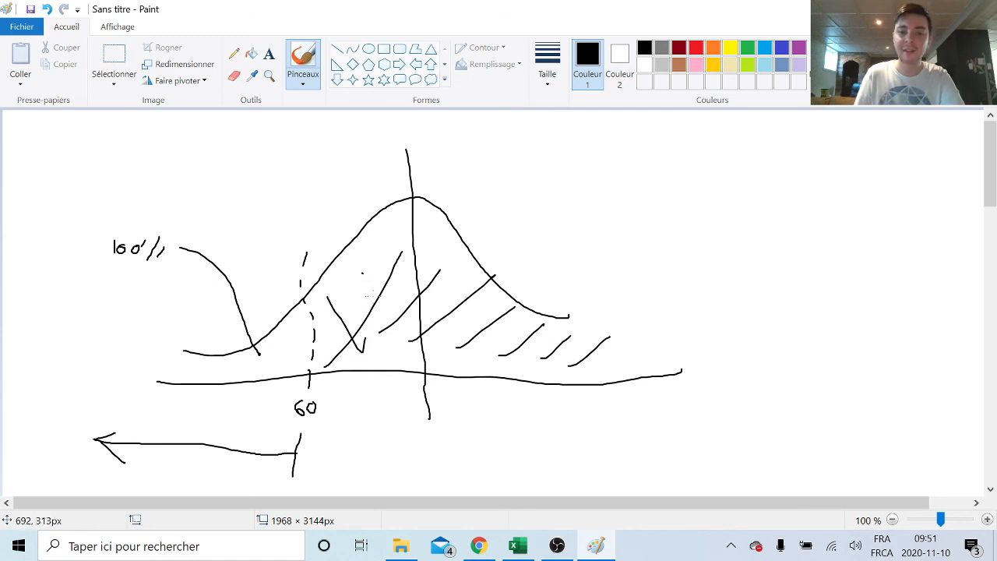
drag(362, 272, 401, 340)
drag(397, 275, 443, 347)
drag(427, 265, 473, 342)
drag(457, 299, 514, 380)
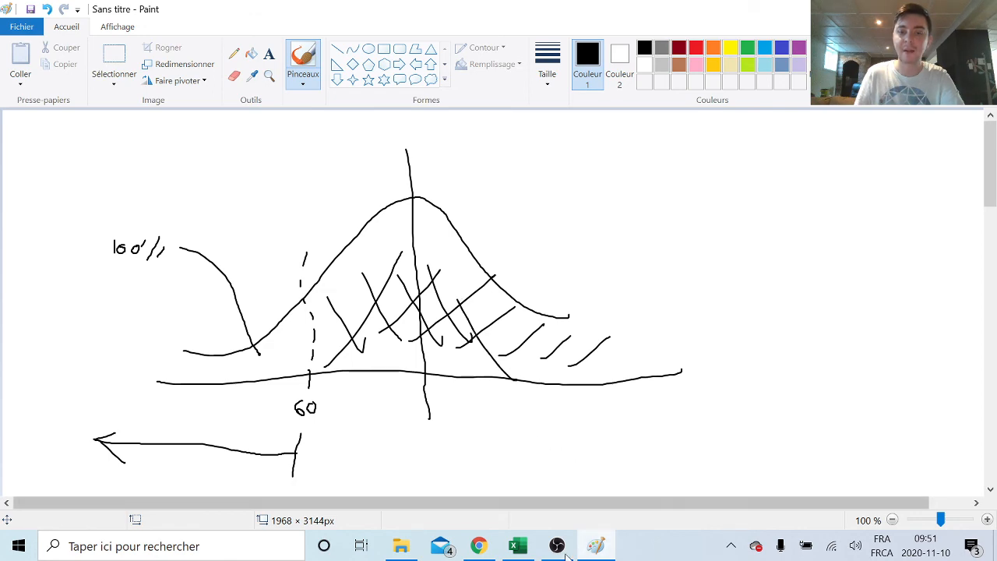
Switch to Excel and begin the answer to question 3.2 b) in cell F21 with the formula =1-LOI.NORMALE.N(.
click(517, 546)
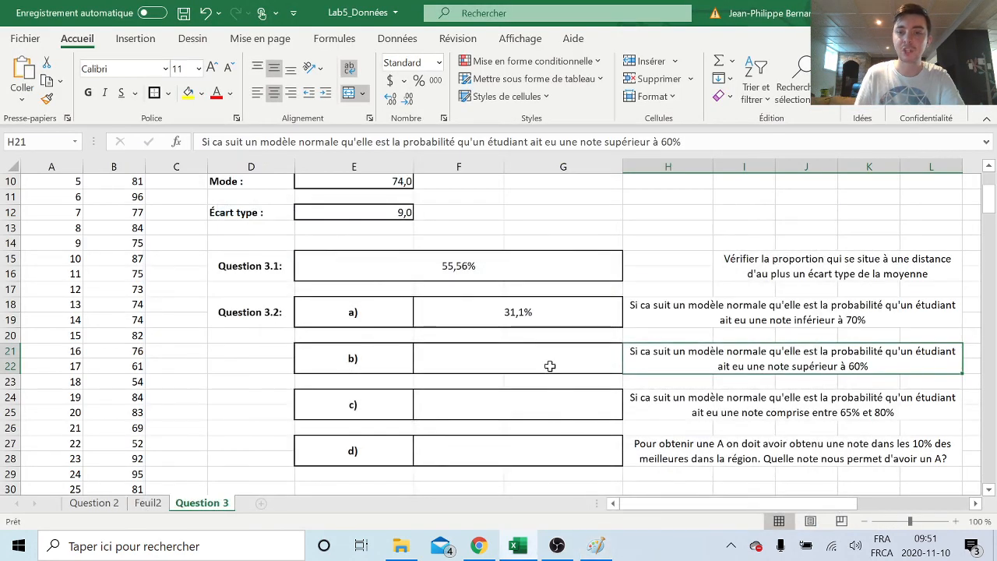
click(550, 366)
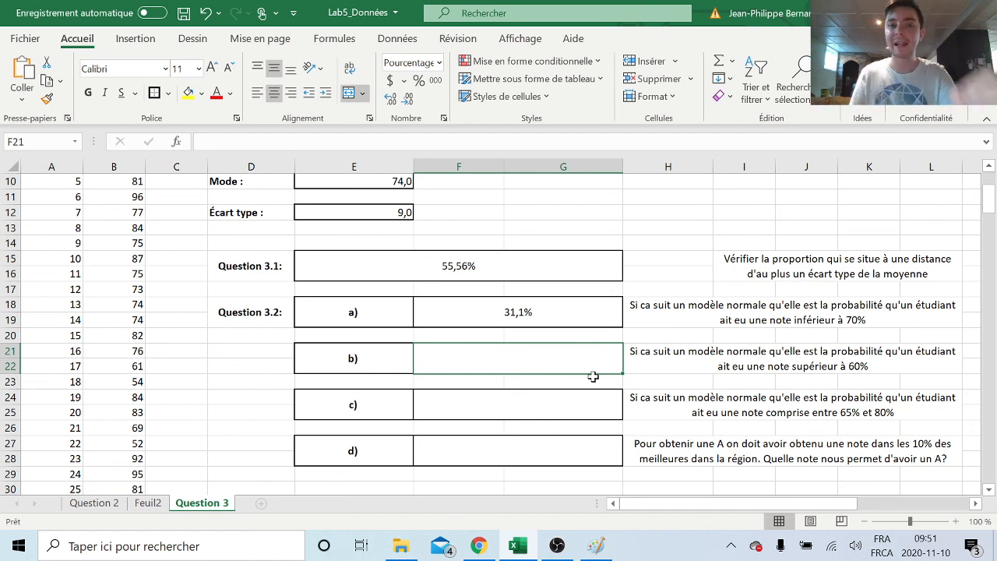
text(=)
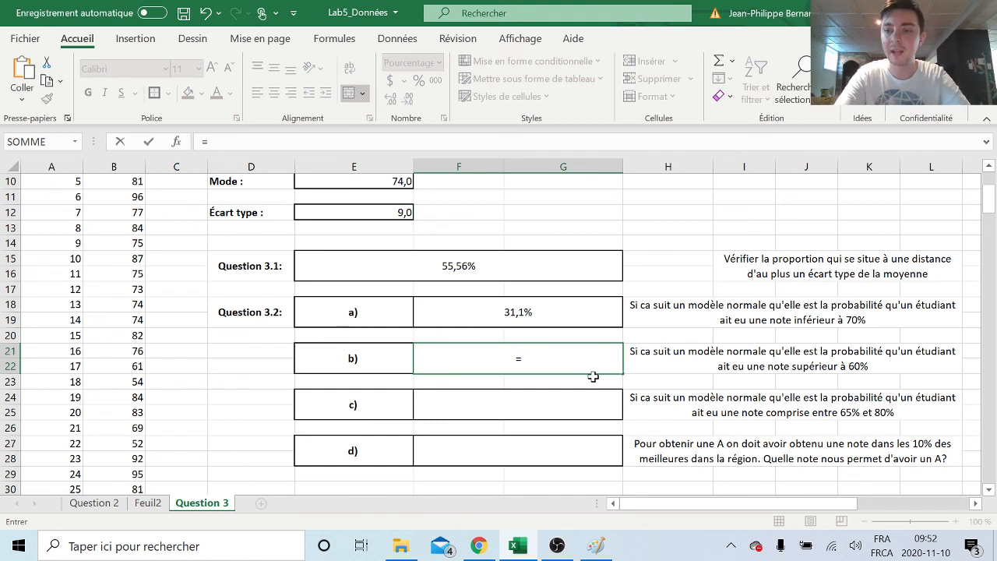
text(1)
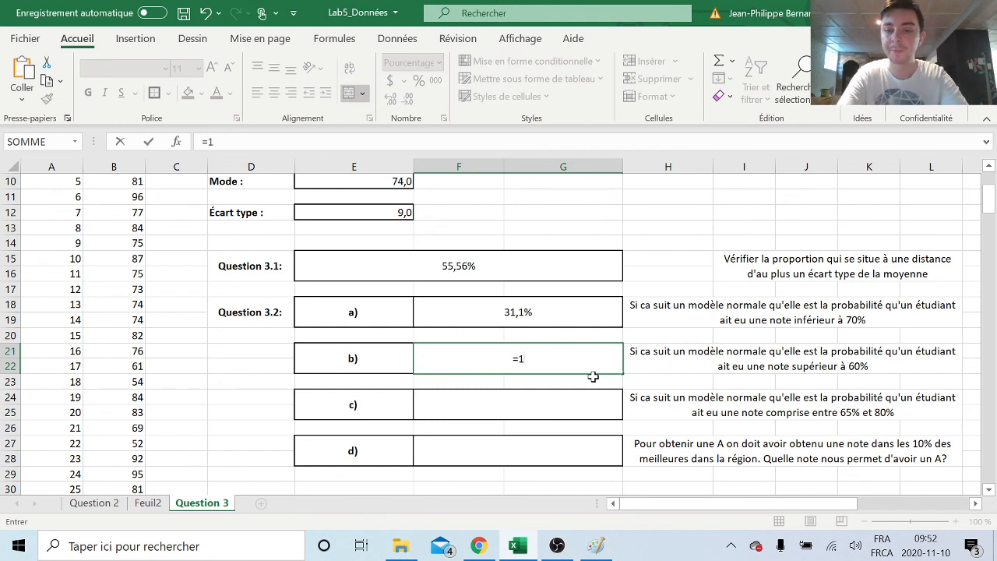
text(-loi)
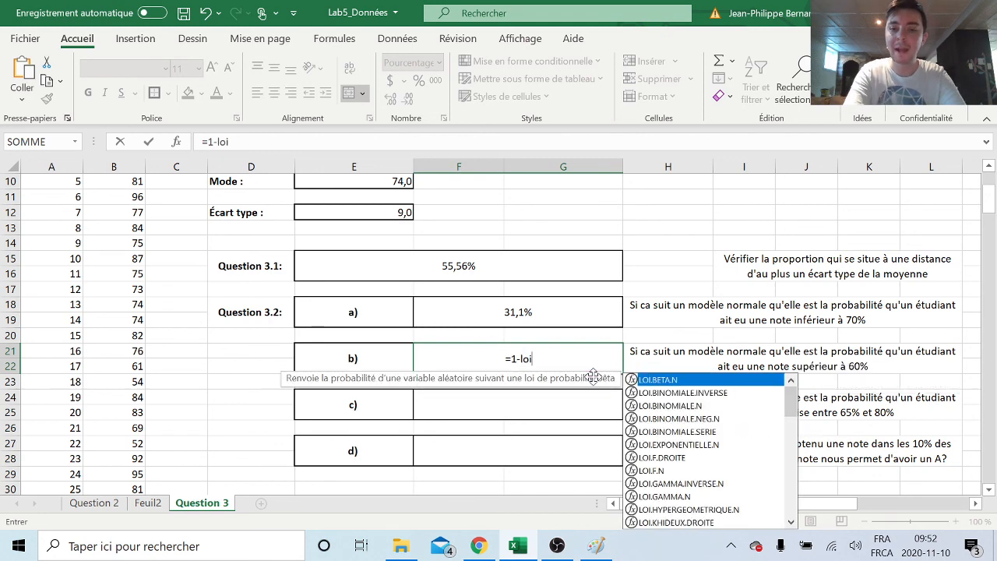
text(.no)
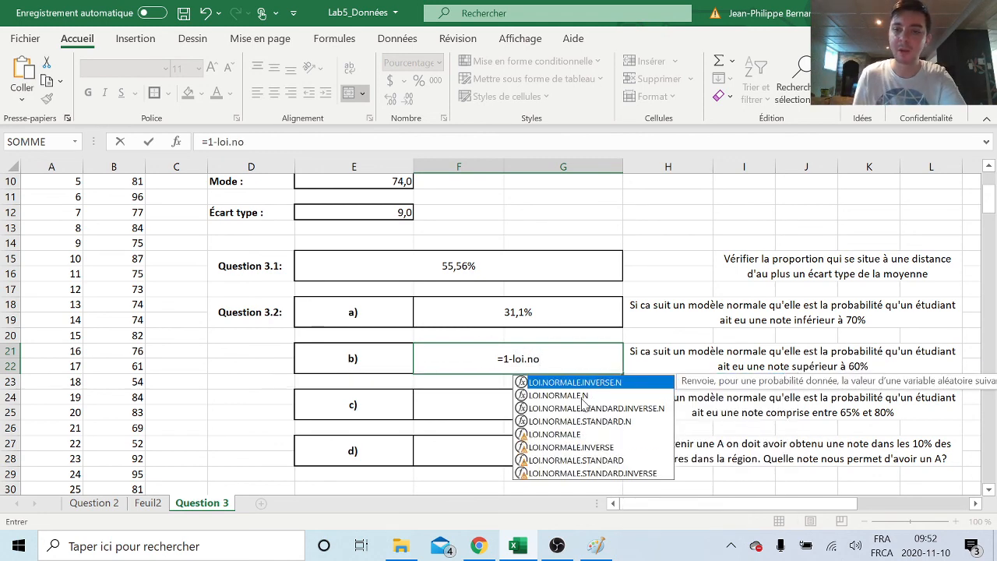
double_click(583, 397)
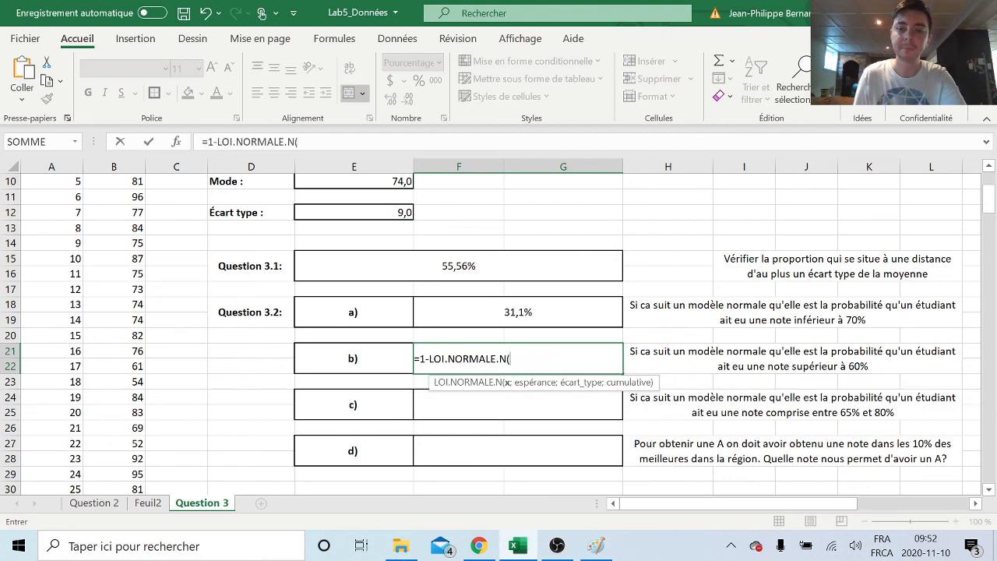
Complete the F21 formula with the arguments 60;74,4;9;VRAI, giving =1-LOI.NORMALE.N(60;74,4;9;VRAI), and enter it.
text(60)
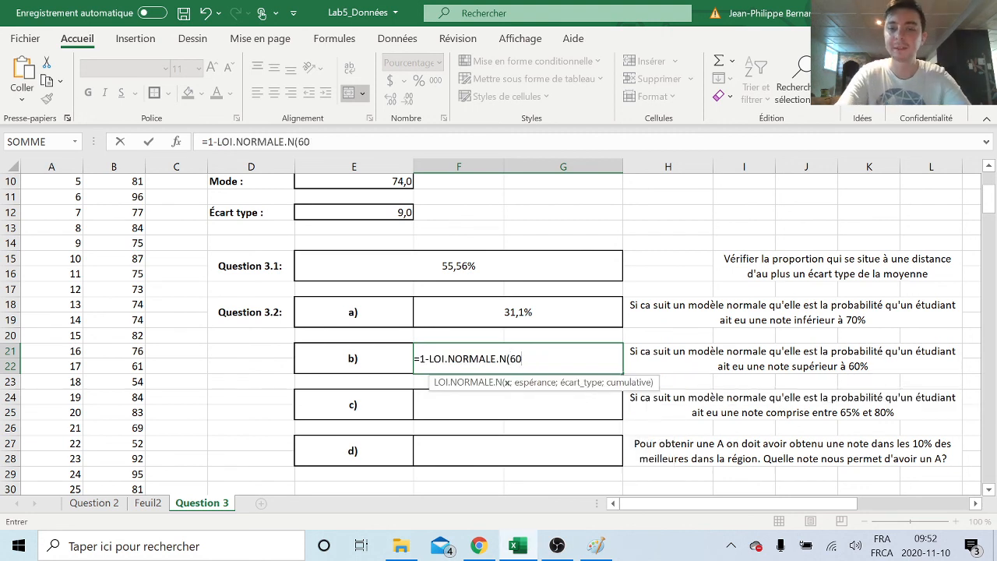
text(;)
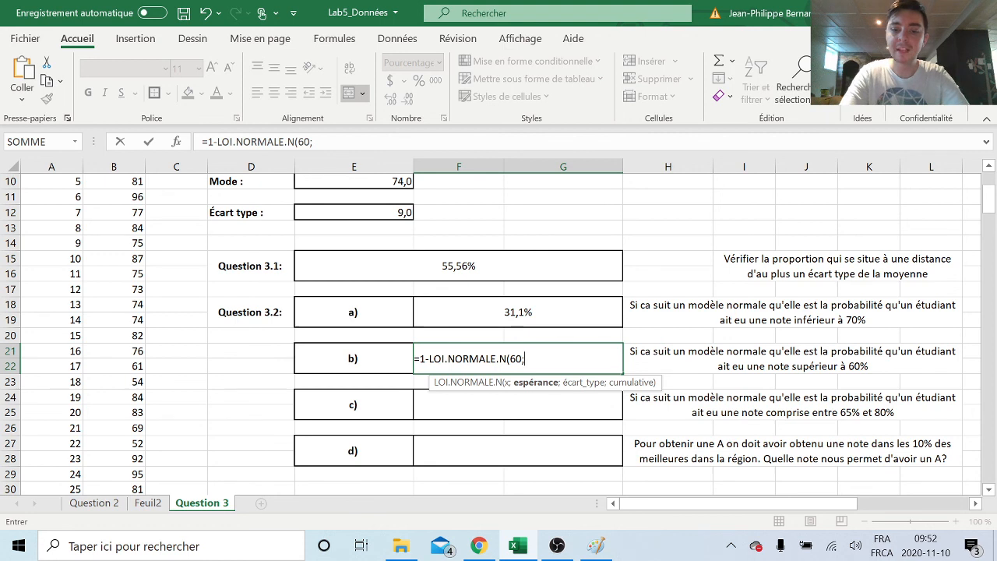
text(74,4)
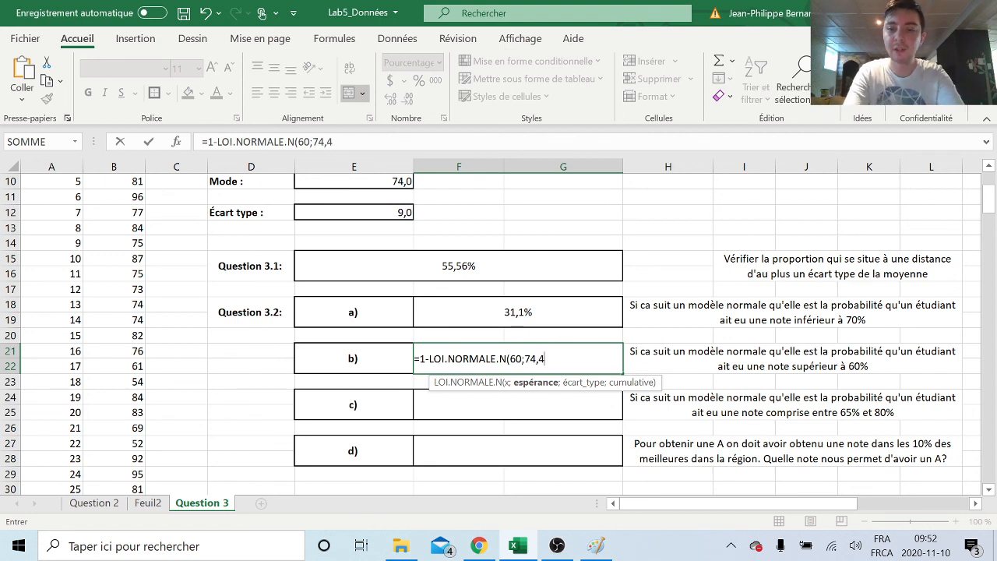
text(;)
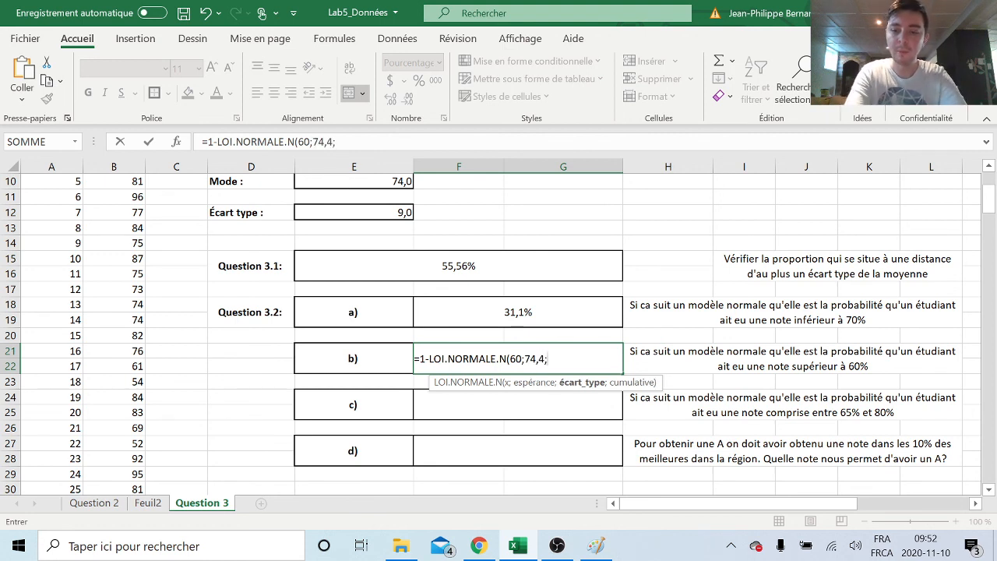
text(9;)
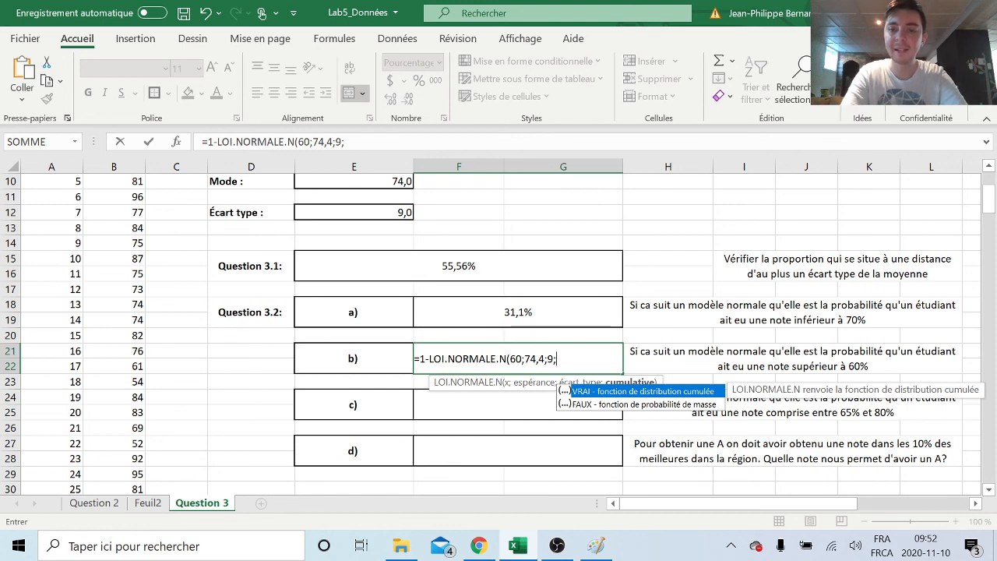
double_click(597, 391)
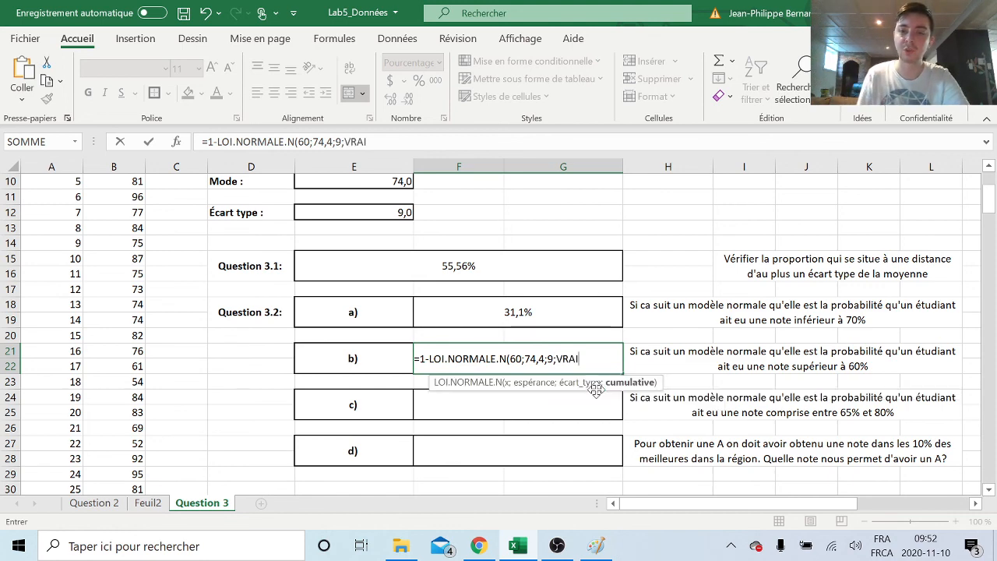
text())
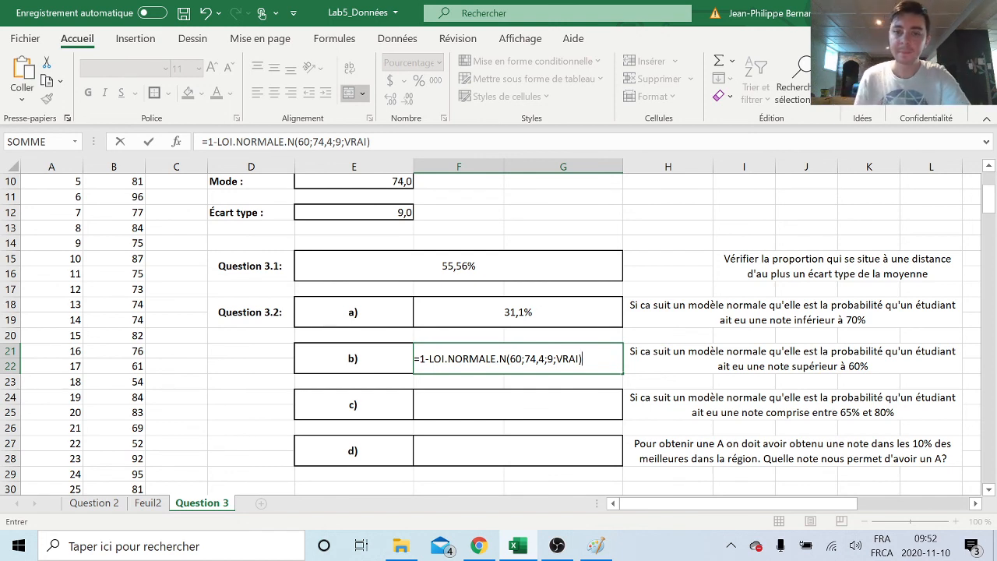
drag(497, 358, 582, 358)
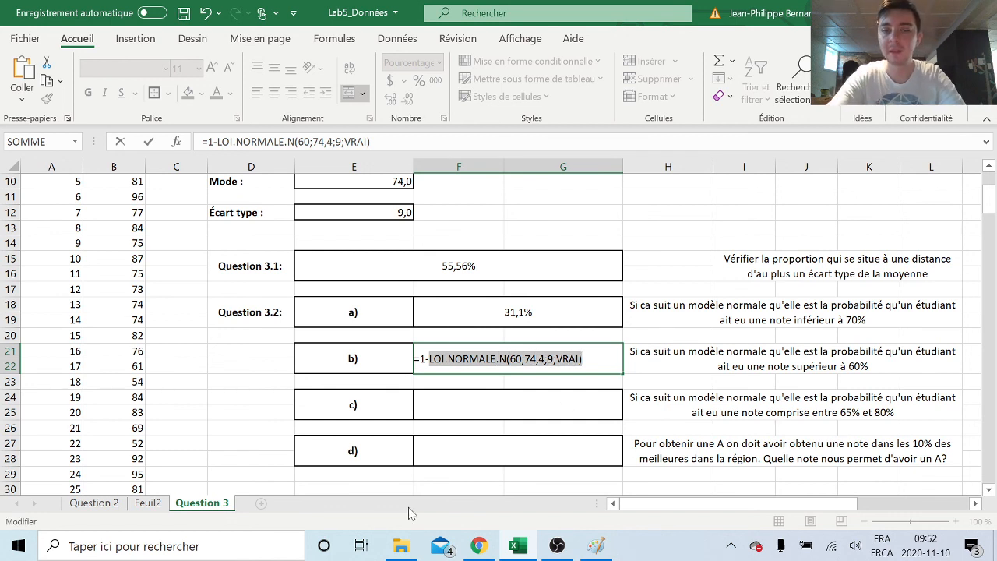
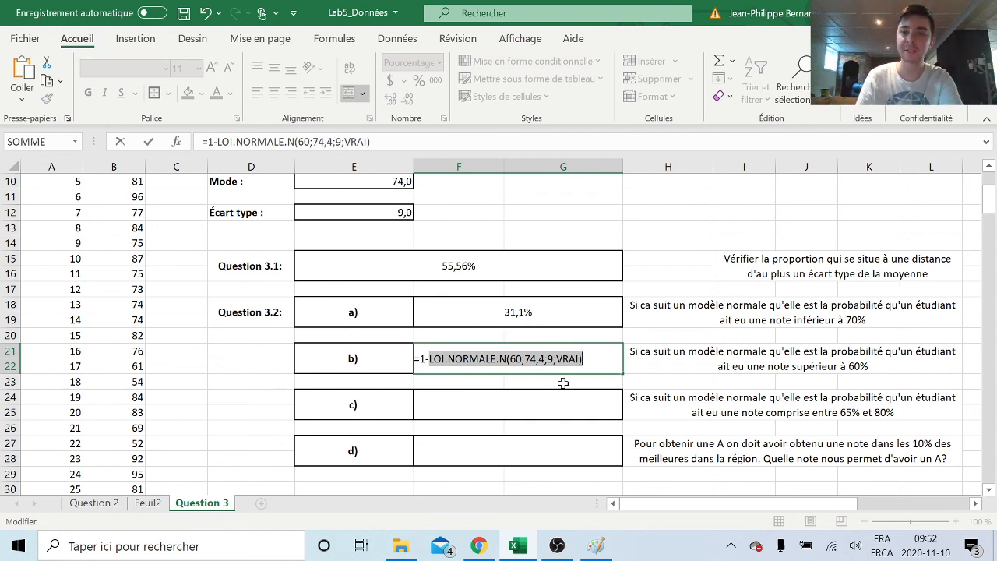
click(592, 362)
key(Return)
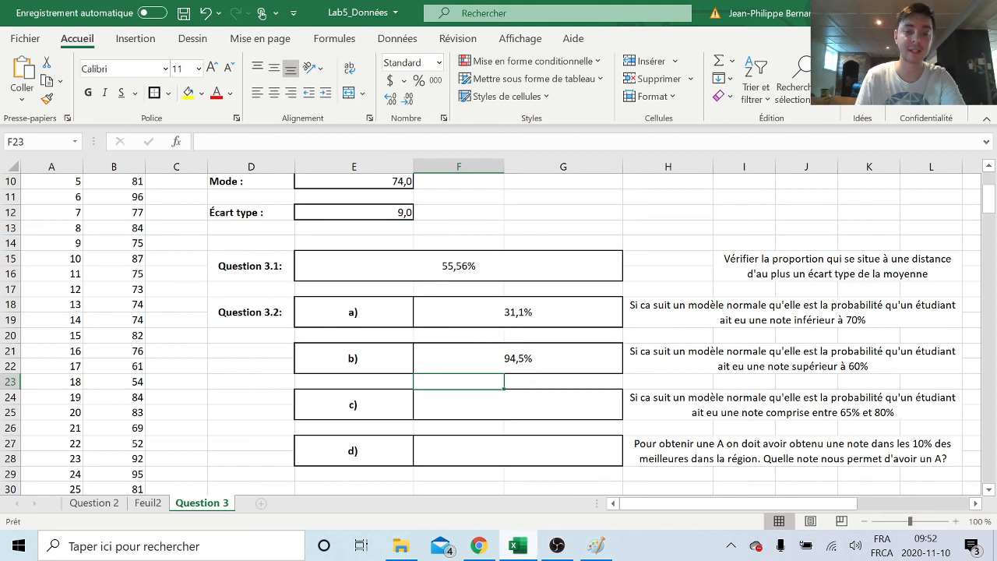
Switch to Paint and draw a long arrow pointing right above the bell curve, starting from a tick above the 60 line.
mouse_move(603, 556)
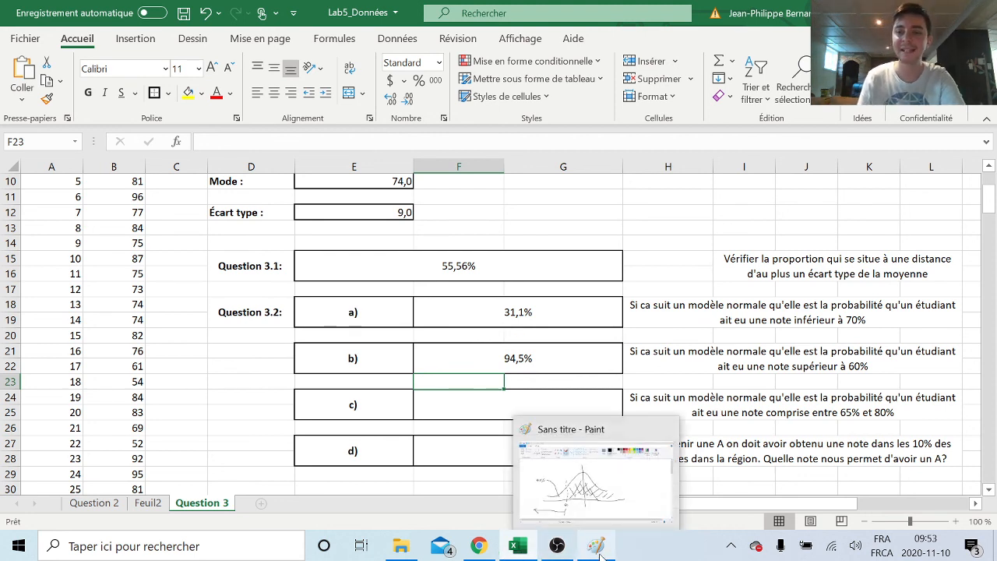
click(600, 555)
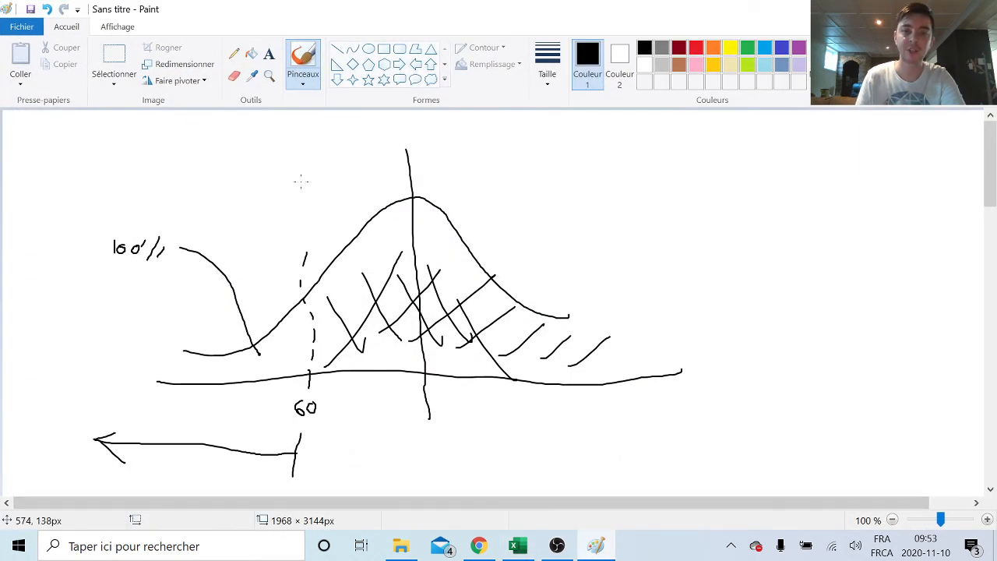
mouse_move(302, 167)
mouse_down()
mouse_move(303, 215)
mouse_move(299, 187)
mouse_move(479, 186)
mouse_move(794, 195)
mouse_move(780, 215)
mouse_up()
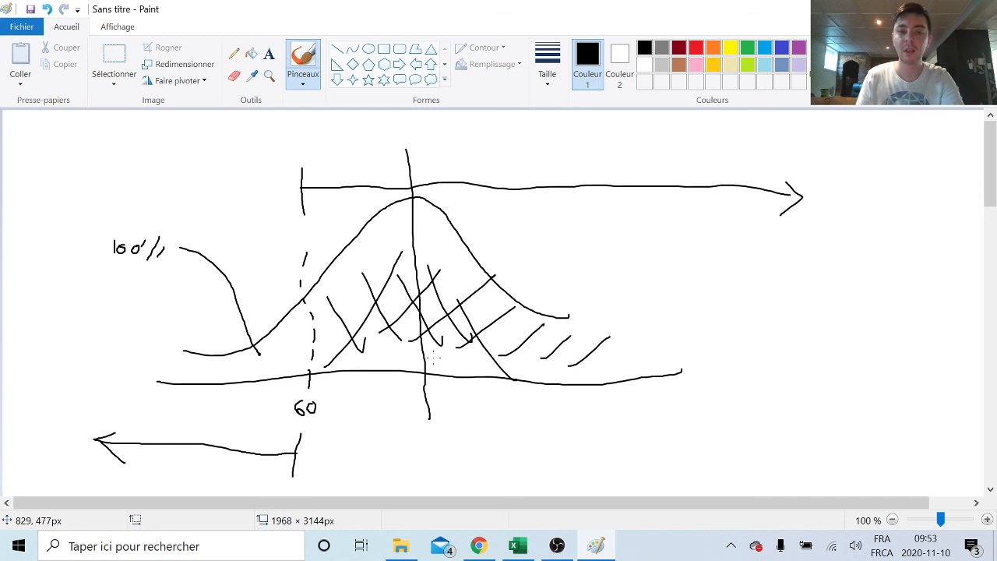
Select the whole bell curve sketch for question b) and delete it to clear the canvas.
click(113, 62)
mouse_move(49, 114)
mouse_down()
mouse_move(963, 345)
mouse_move(980, 503)
mouse_move(978, 493)
mouse_up()
key(Delete)
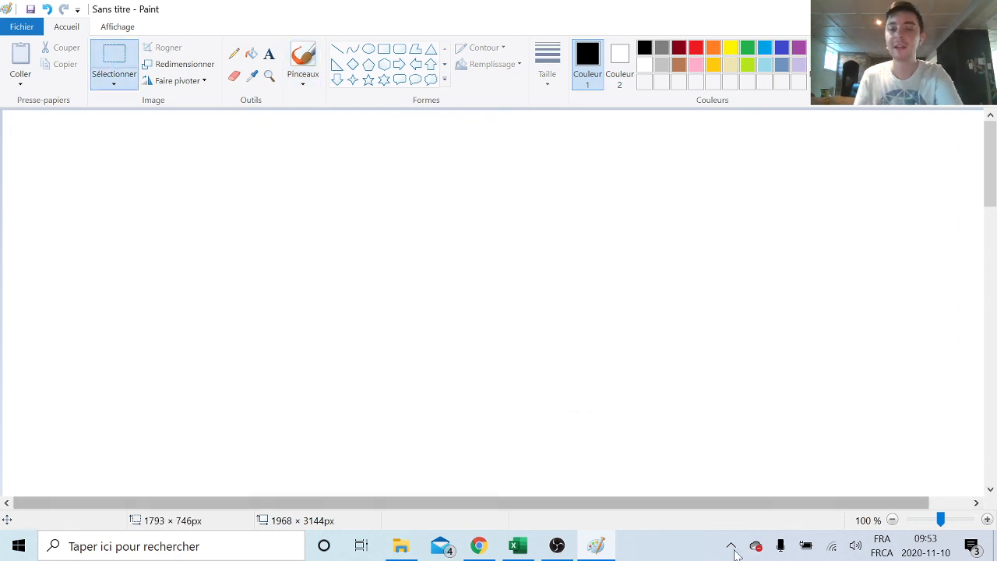
Switch to Excel, review the question 3.2 b) formula in cell F21, and select the answer cell for c).
click(516, 545)
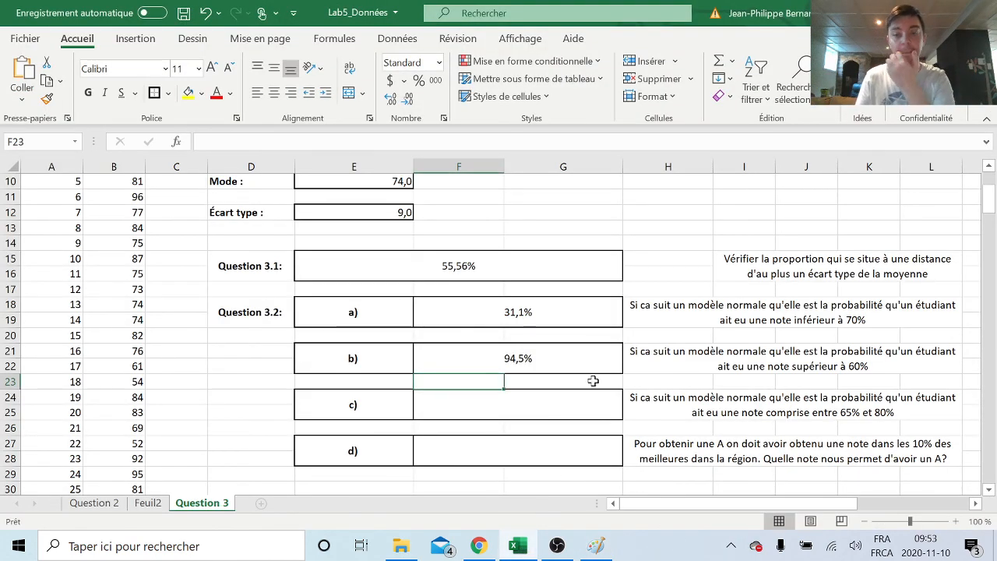
scroll(584, 388, down, 1)
click(570, 361)
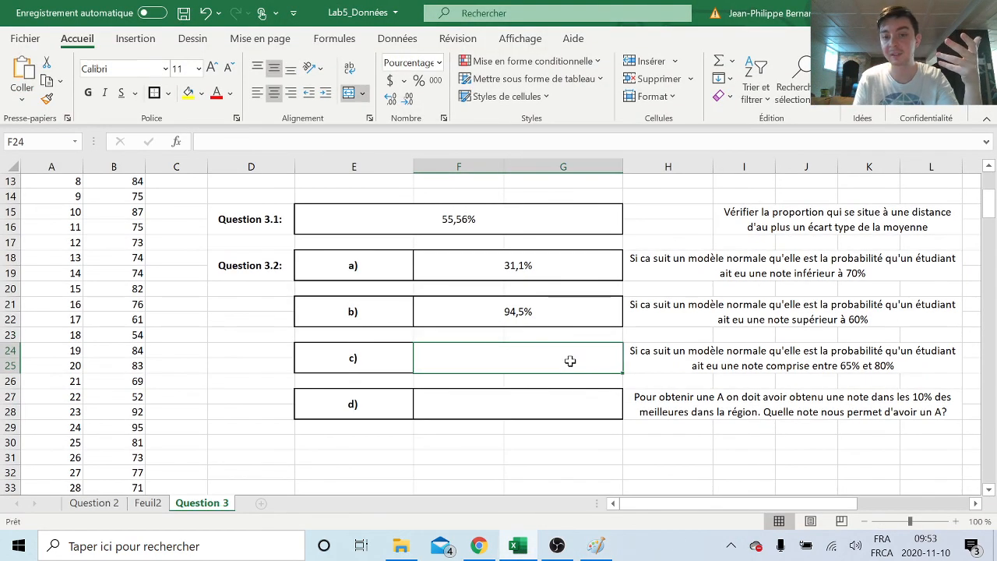
click(525, 313)
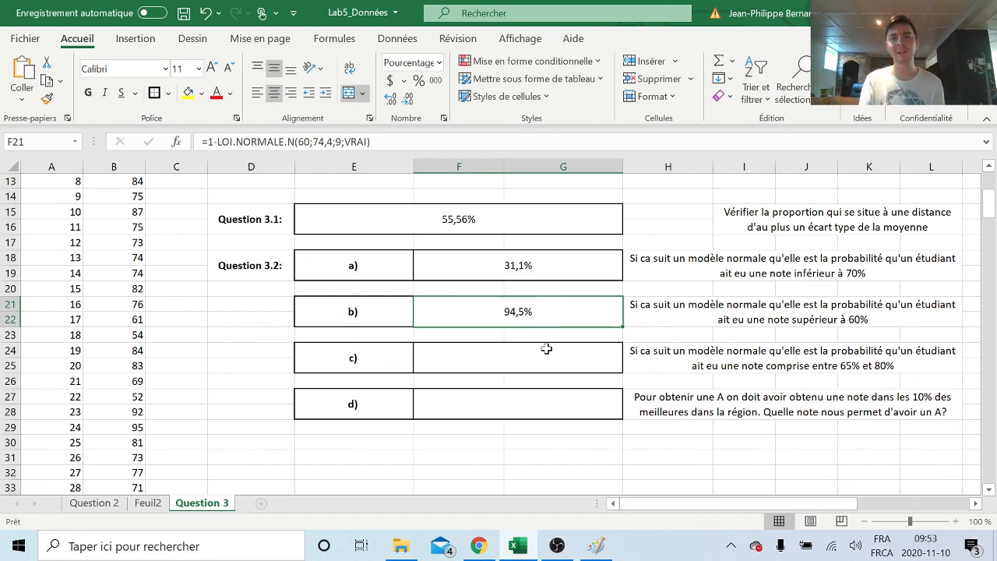
key(F2)
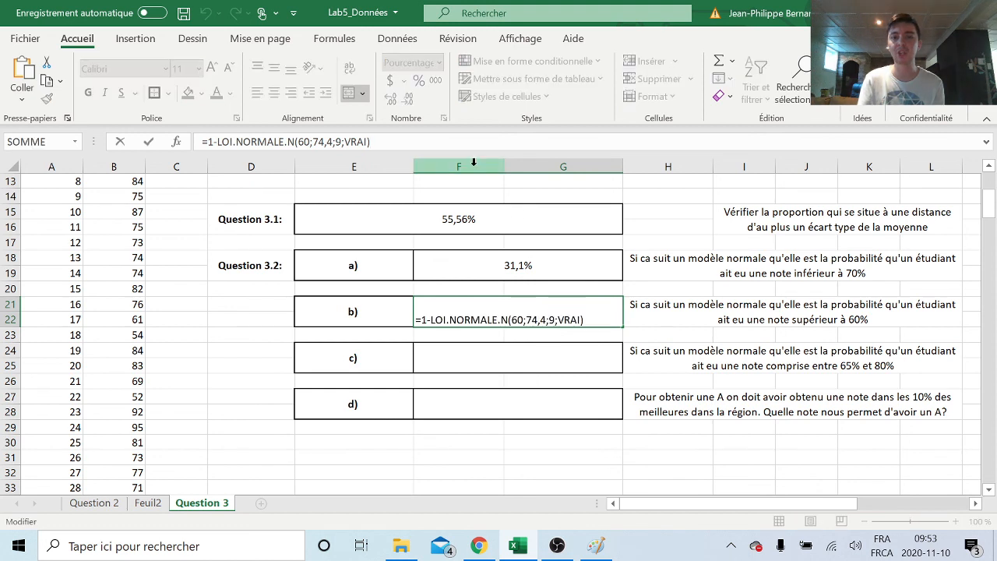
key(Return)
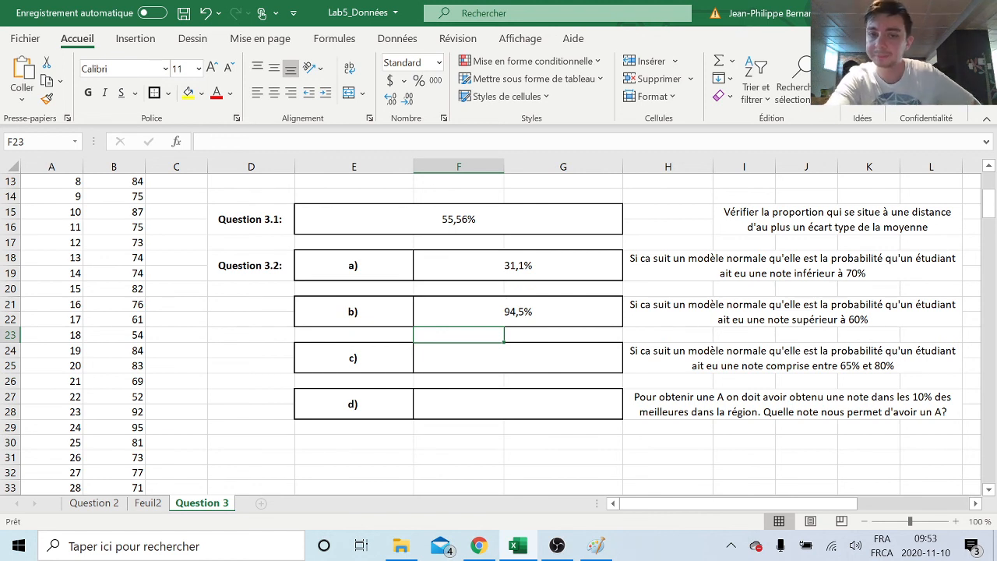
click(554, 364)
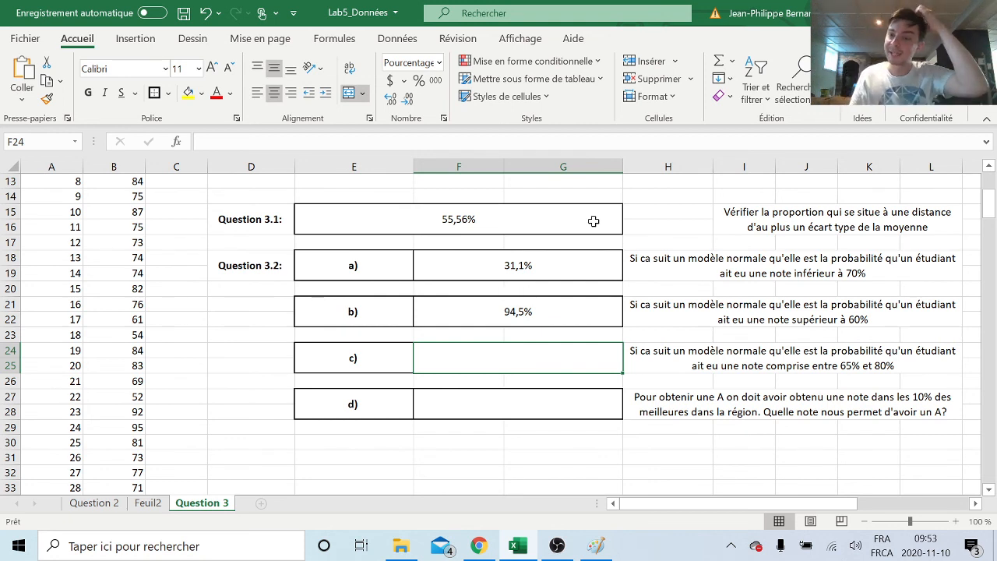
Switch to Paint and brush a new black bell curve with a vertical line through its peak.
click(609, 551)
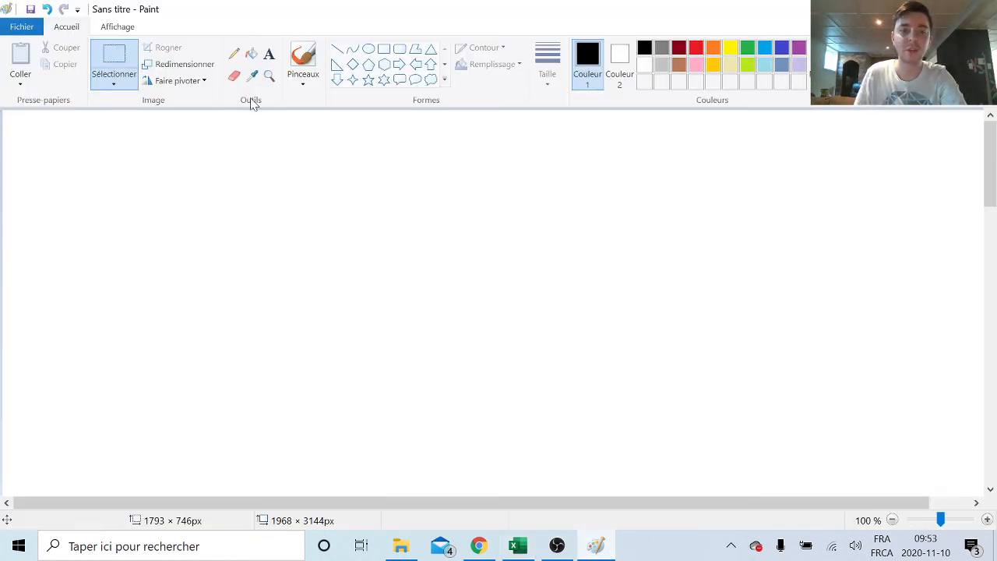
click(303, 62)
mouse_move(182, 335)
mouse_down()
mouse_move(462, 188)
mouse_move(628, 322)
mouse_move(674, 320)
mouse_up()
drag(483, 131, 482, 459)
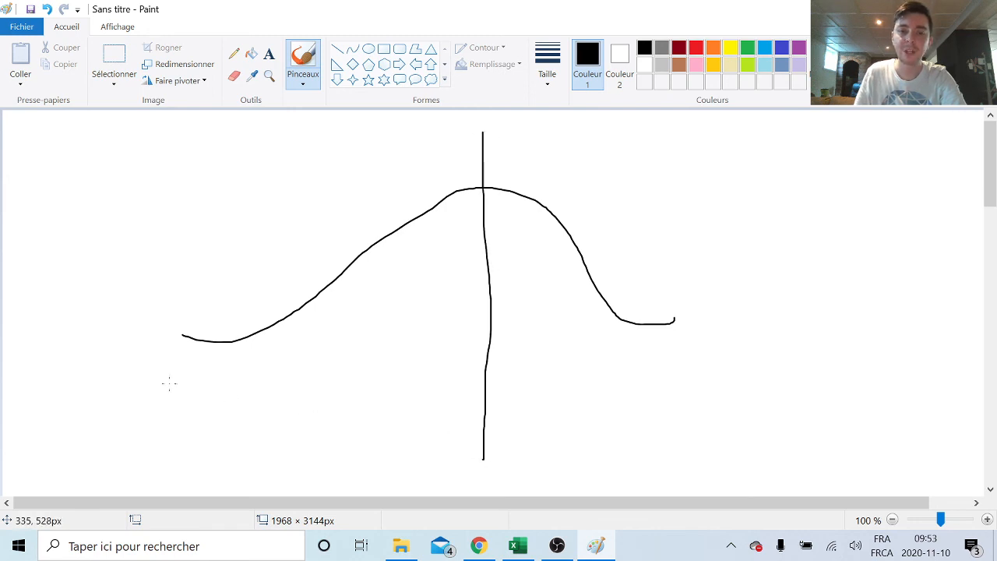
Draw a horizontal axis under the curve with tick marks labelled 65 left of the centre line and 80 right of it.
drag(167, 382, 875, 386)
mouse_move(557, 383)
mouse_down()
mouse_move(560, 424)
mouse_move(575, 411)
mouse_up()
mouse_move(371, 378)
mouse_down()
mouse_move(363, 435)
mouse_move(367, 427)
mouse_up()
drag(379, 419, 374, 434)
drag(380, 419, 397, 412)
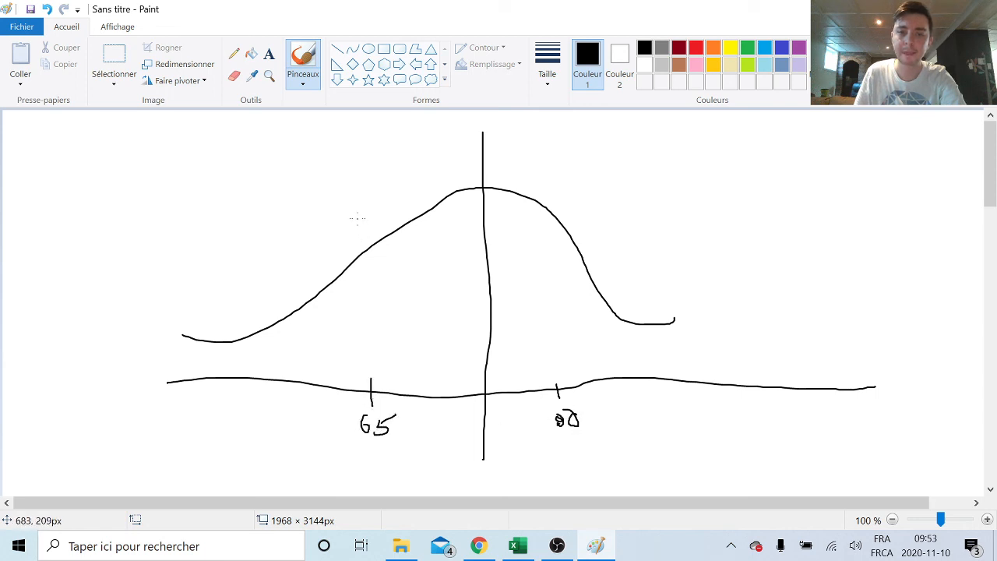
Draw vertical boundary lines from the curve to the axis at 65 and 80, and shade the area between them with slanted strokes.
drag(358, 218, 374, 385)
drag(549, 180, 565, 383)
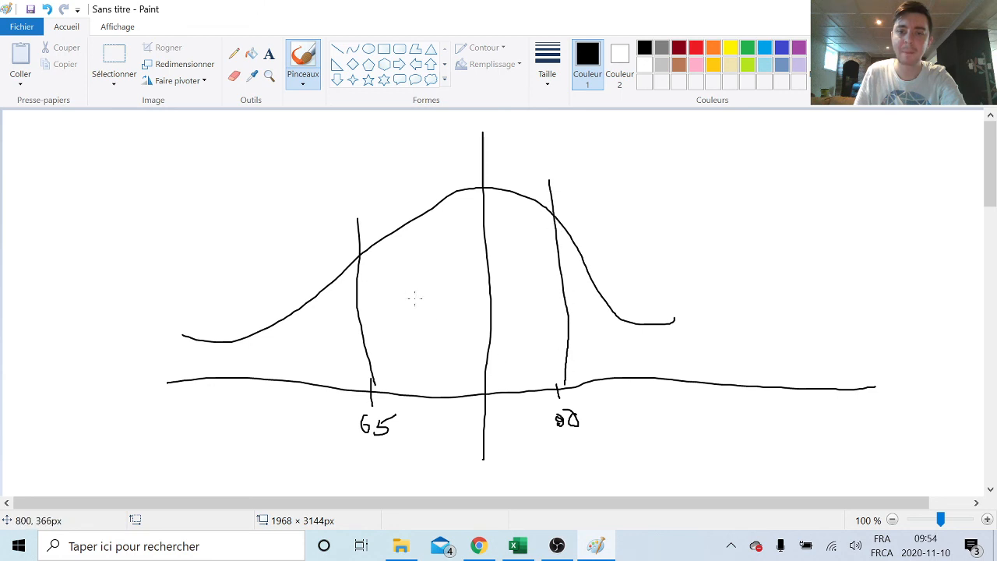
drag(371, 303, 514, 204)
drag(402, 341, 553, 290)
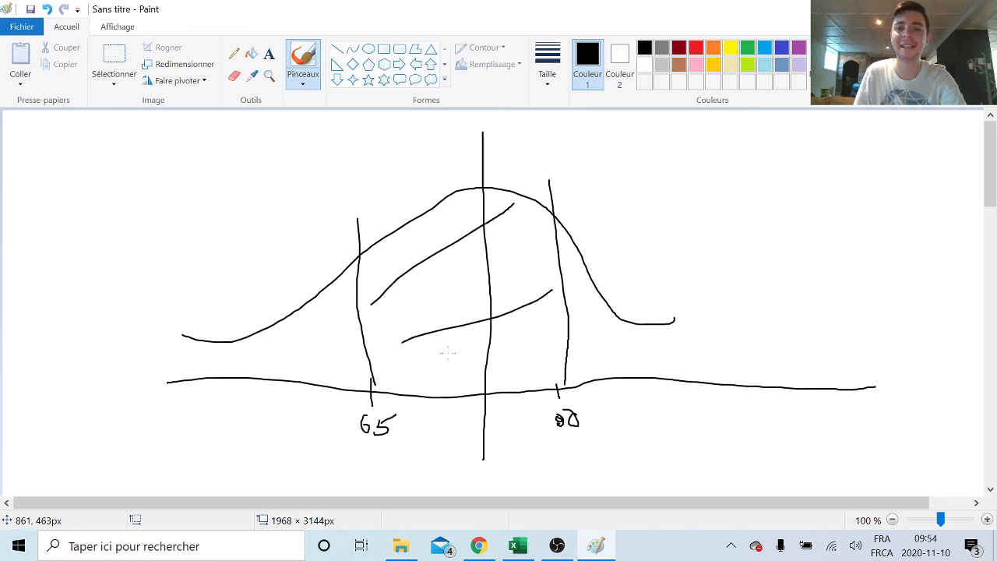
drag(426, 363, 526, 343)
drag(488, 374, 531, 357)
Draw a red arrow pointing left from below the 80 label and a shorter green one from below the 65 label.
click(695, 48)
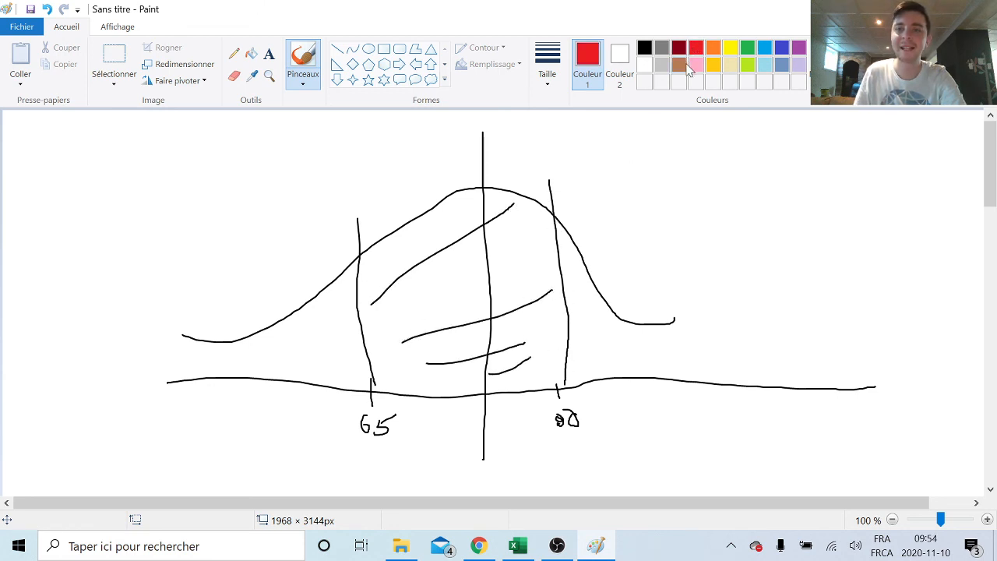
scroll(695, 49, down, 1)
scroll(620, 53, up, 1)
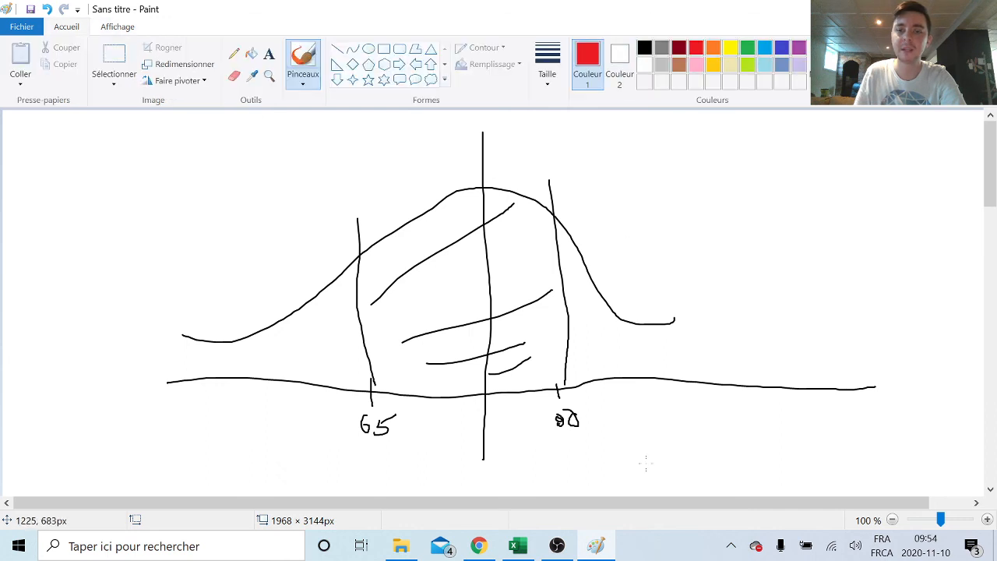
scroll(646, 463, down, 2)
mouse_move(558, 377)
mouse_down()
mouse_move(558, 425)
mouse_move(2, 411)
mouse_move(15, 389)
mouse_move(8, 414)
mouse_move(23, 425)
mouse_up()
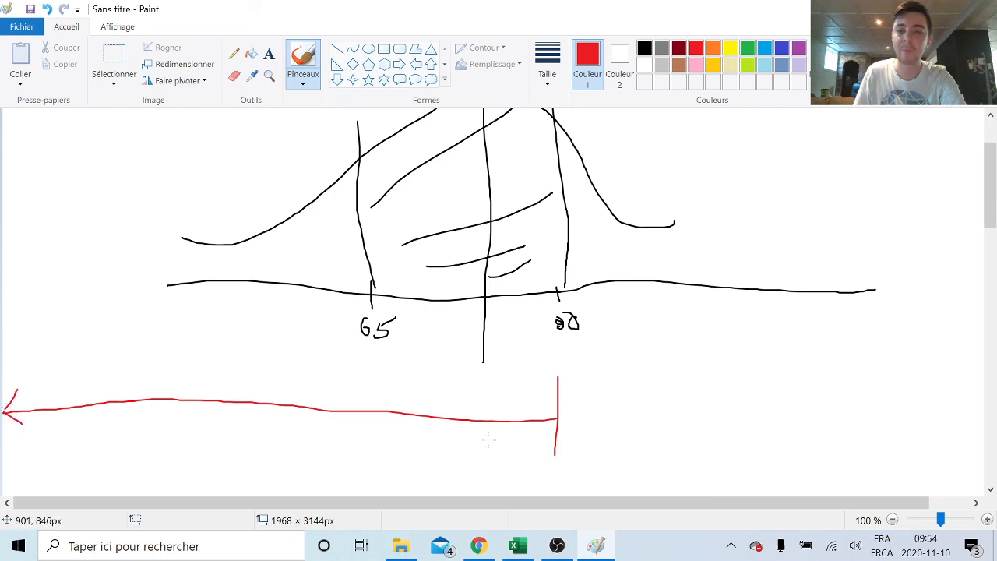
click(745, 49)
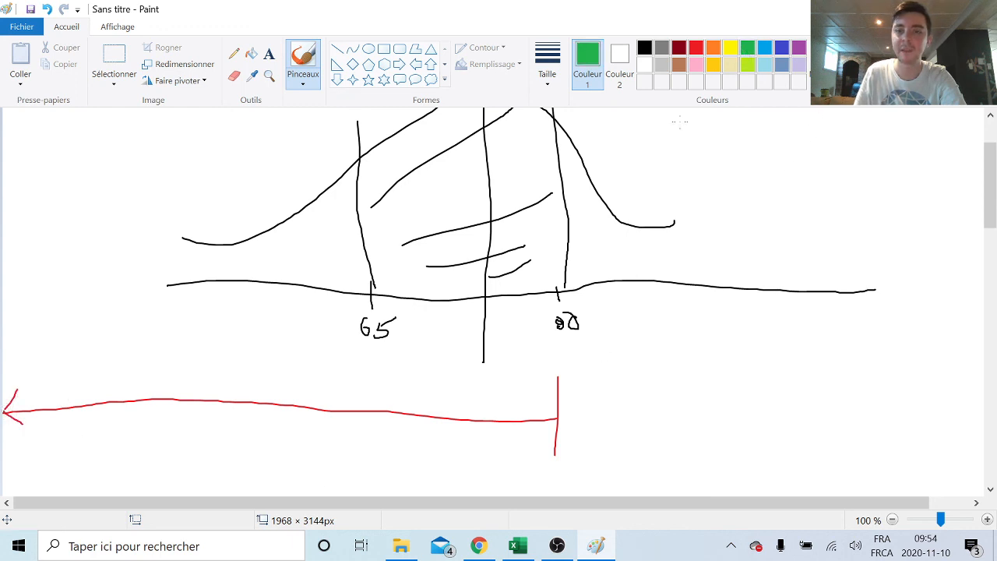
mouse_move(369, 355)
mouse_down()
mouse_move(364, 385)
mouse_move(77, 371)
mouse_move(34, 373)
mouse_move(39, 381)
mouse_up()
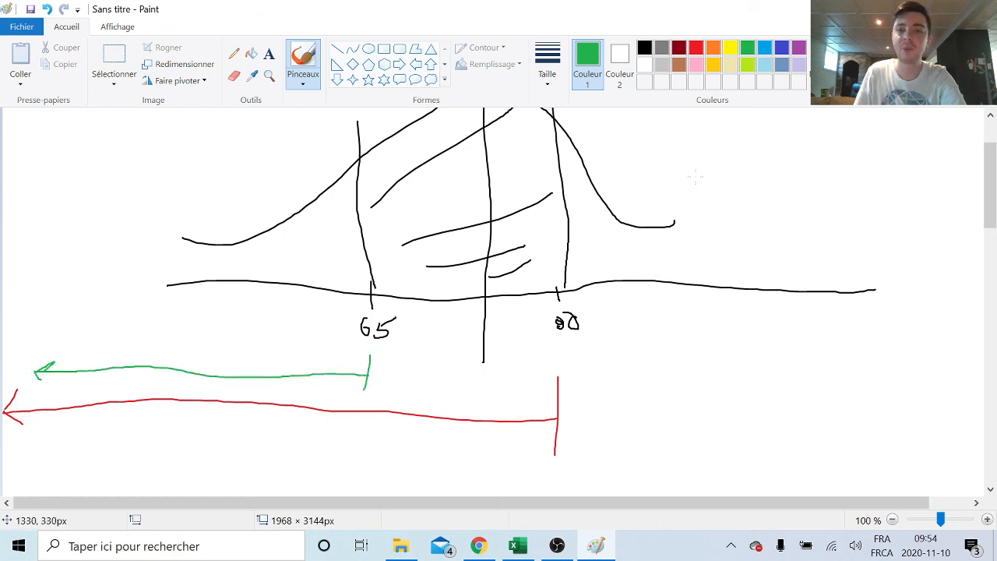
Cross-hatch the area between 65 and 80 with black strokes in the opposite direction.
click(644, 47)
mouse_move(385, 159)
mouse_down()
mouse_move(407, 237)
mouse_move(434, 246)
mouse_up()
mouse_move(439, 169)
mouse_down()
mouse_move(479, 233)
mouse_move(498, 236)
mouse_up()
drag(501, 155, 526, 238)
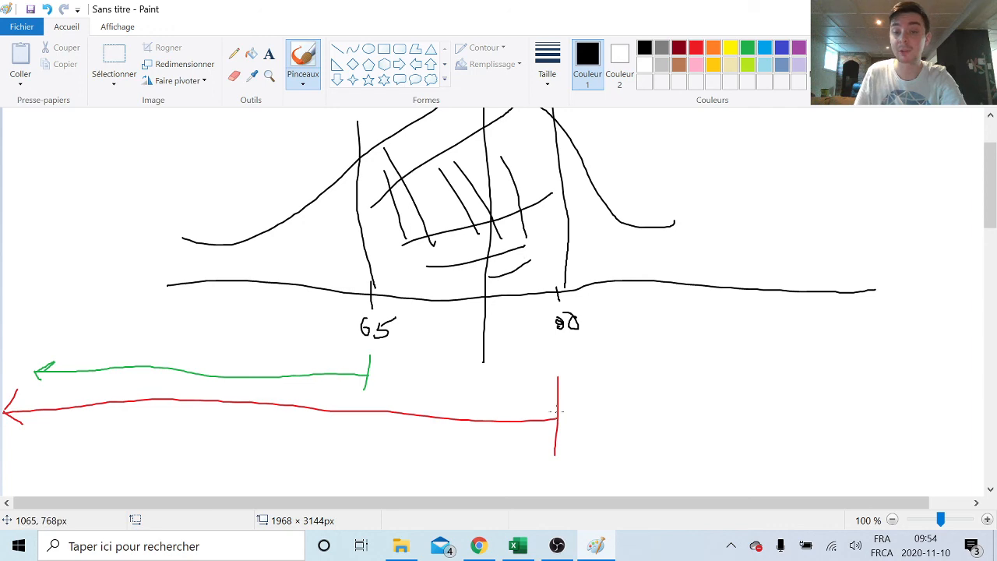
scroll(551, 411, up, 3)
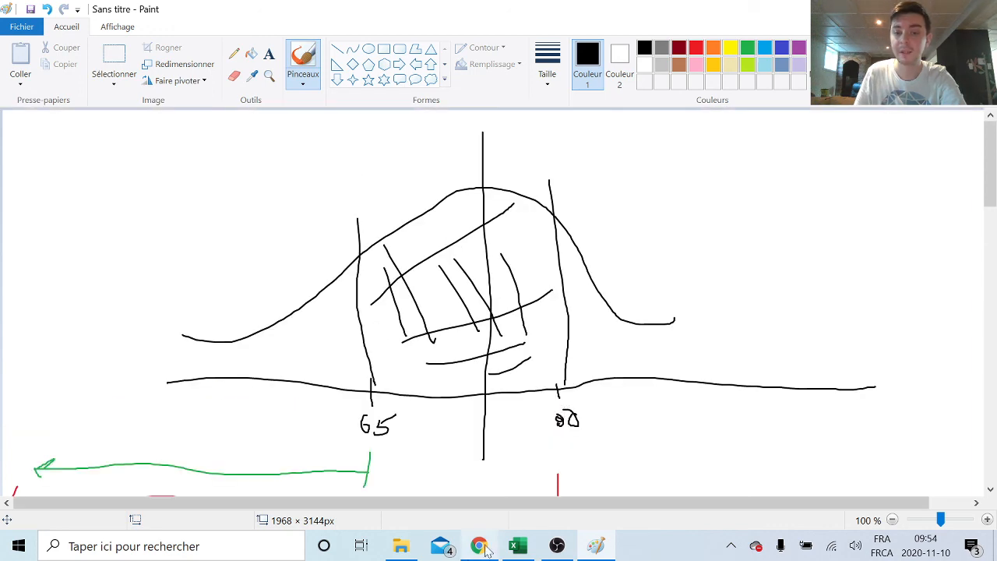
Switch to Excel and begin the answer to question 3.2 c) in cell F24 with the formula =LOI.NORMALE.N(.
click(518, 546)
double_click(506, 363)
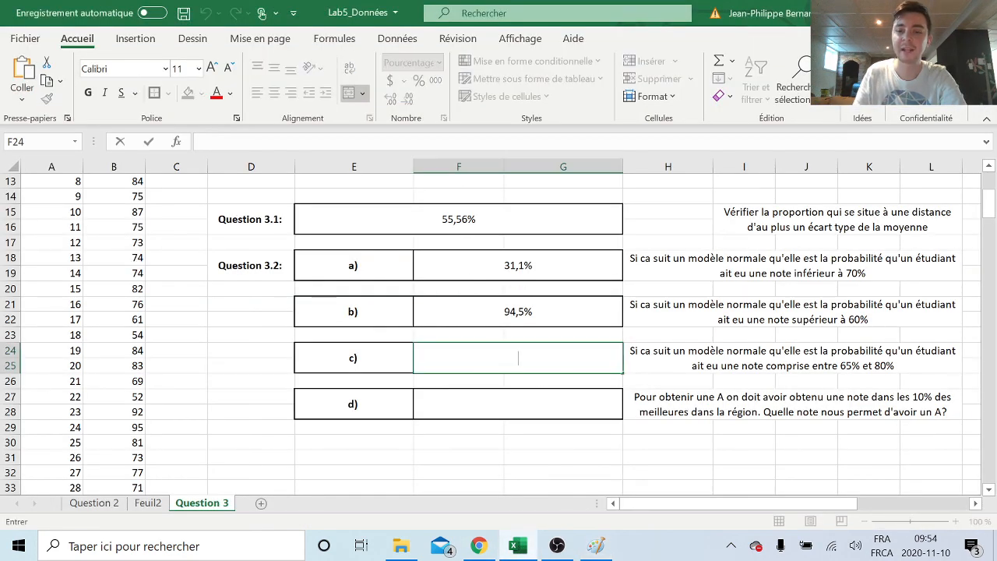
text(=)
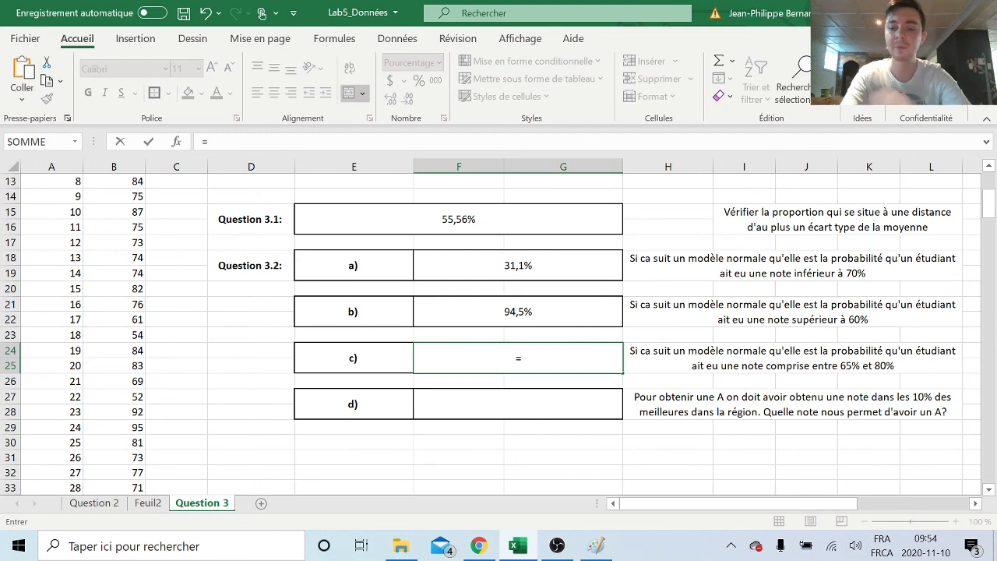
text(loi.norm)
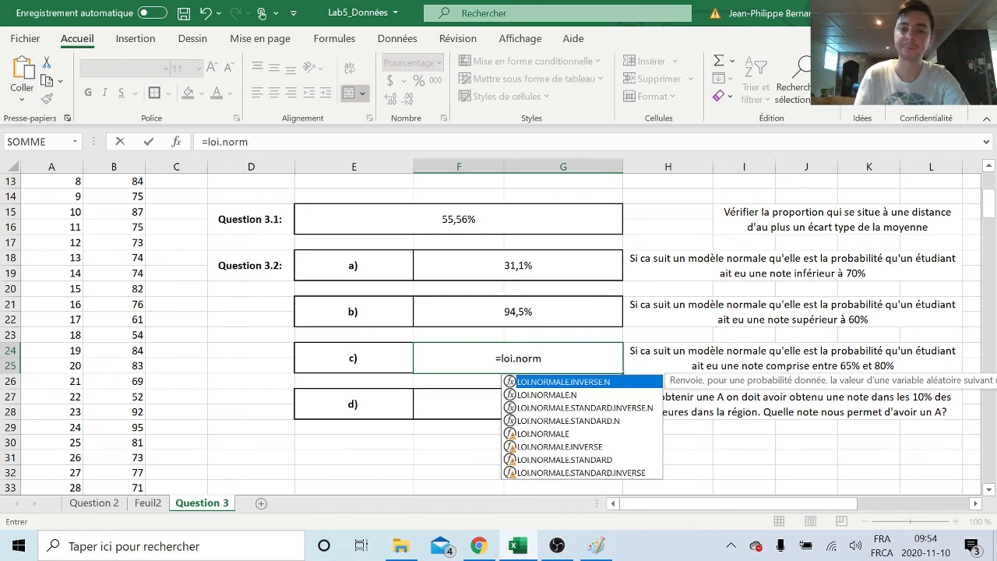
double_click(558, 394)
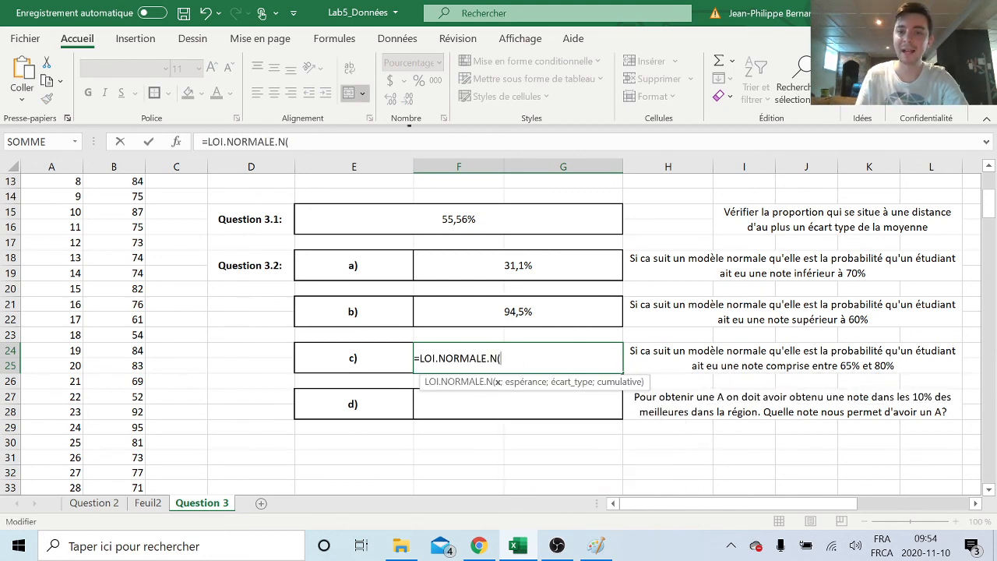
Complete the F24 formula with the arguments 80;74,4;9;VRAI, giving =LOI.NORMALE.N(80;74,4;9;VRAI), and enter it.
text(80)
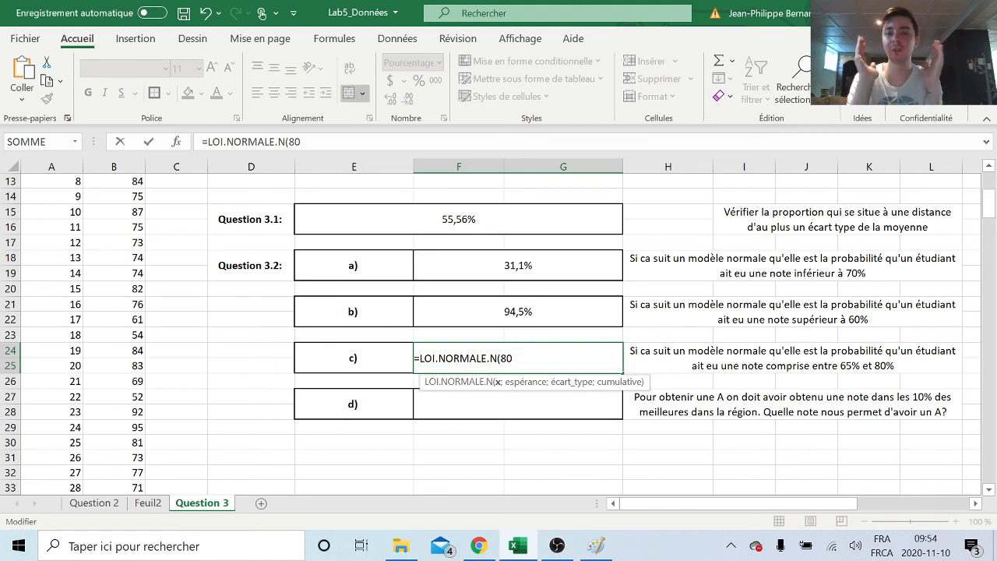
text(;)
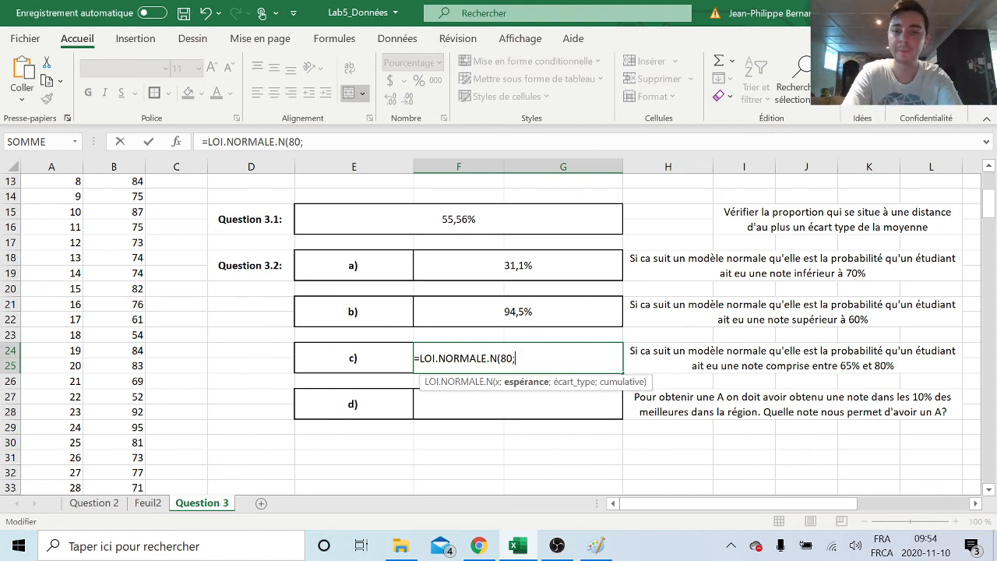
text(7)
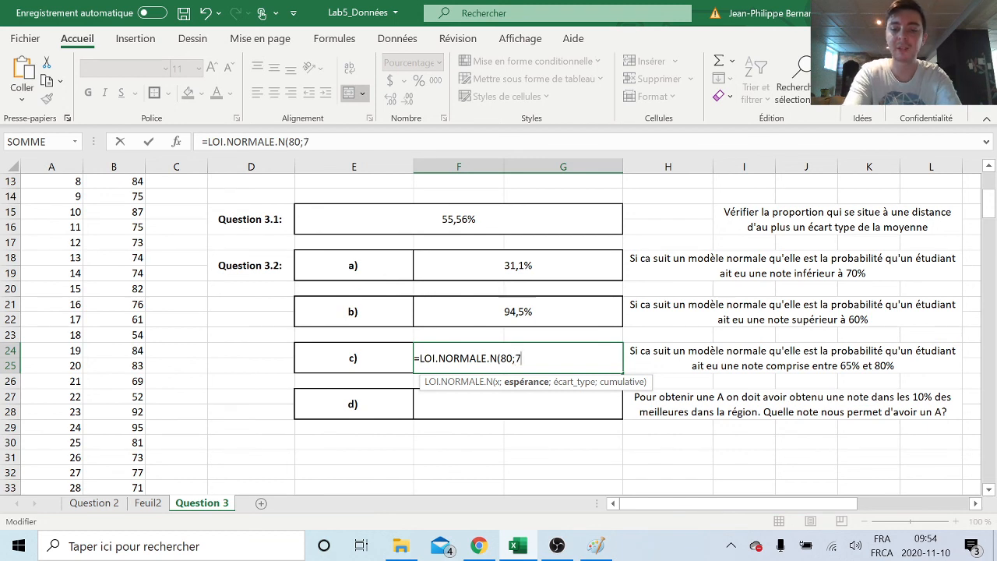
text(4,4;)
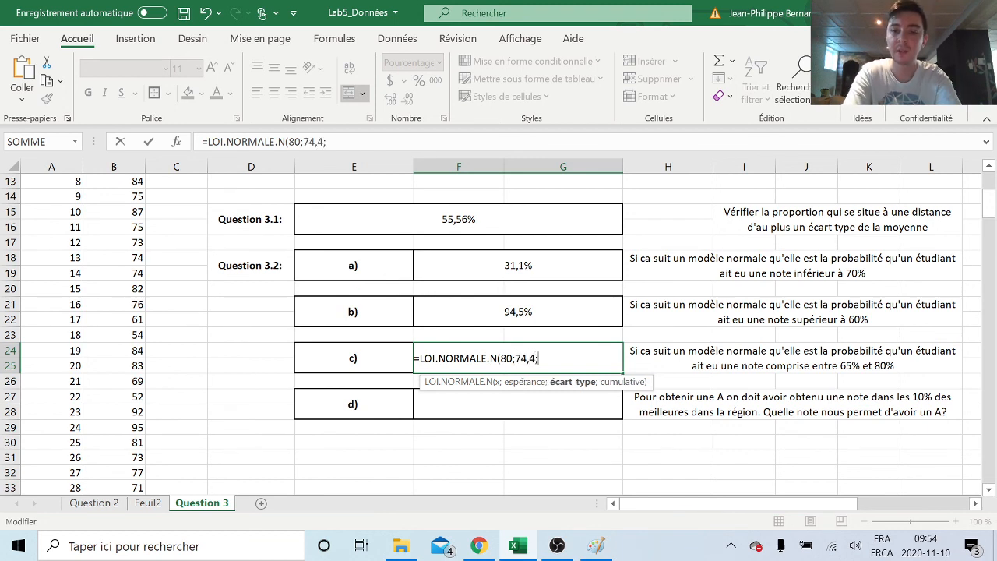
text(9)
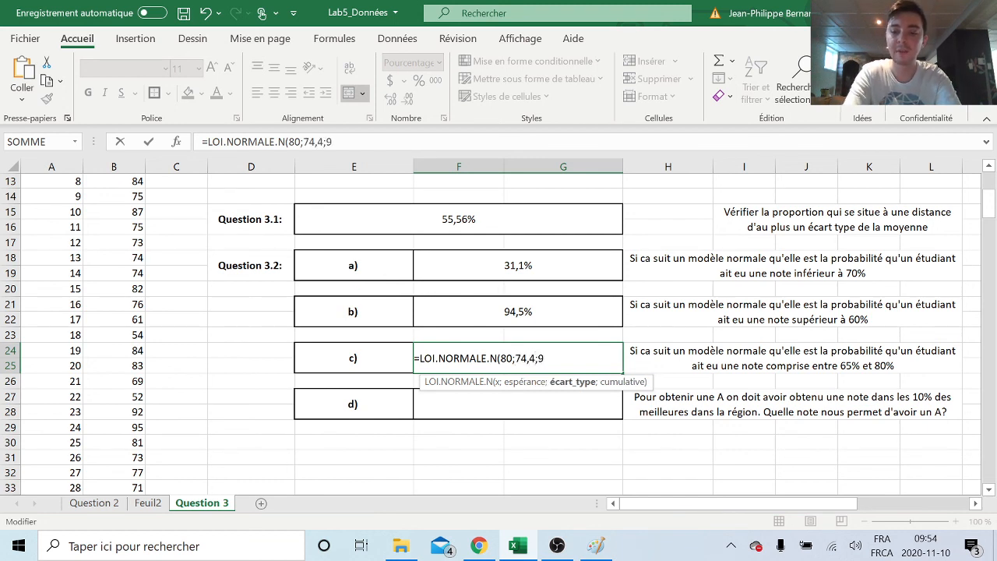
text(;)
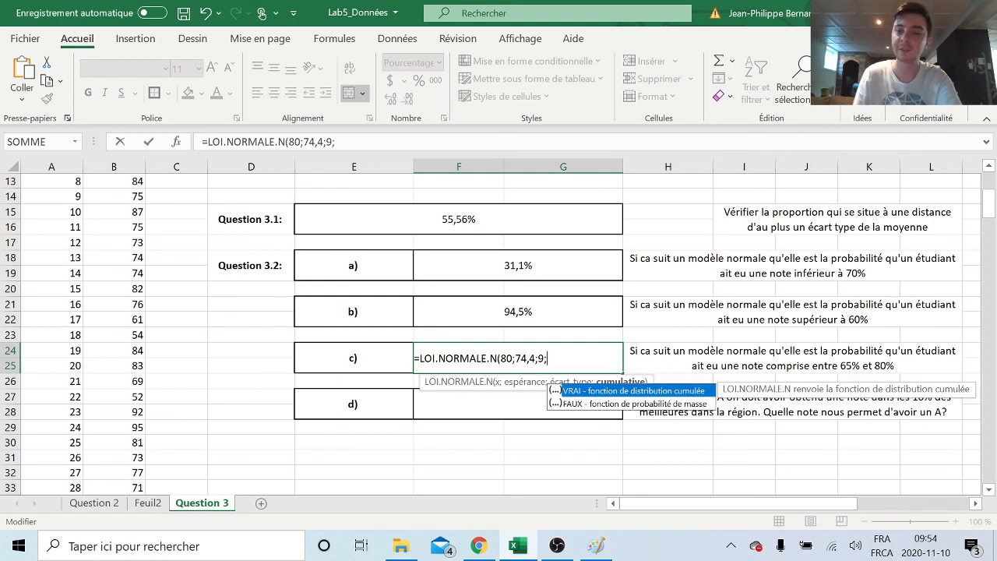
double_click(604, 391)
text())
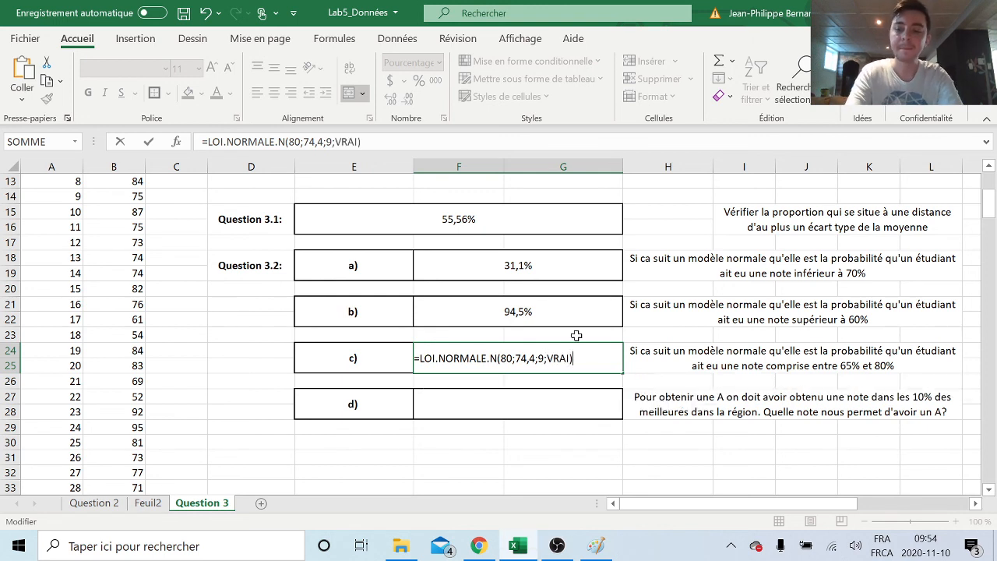
key(Return)
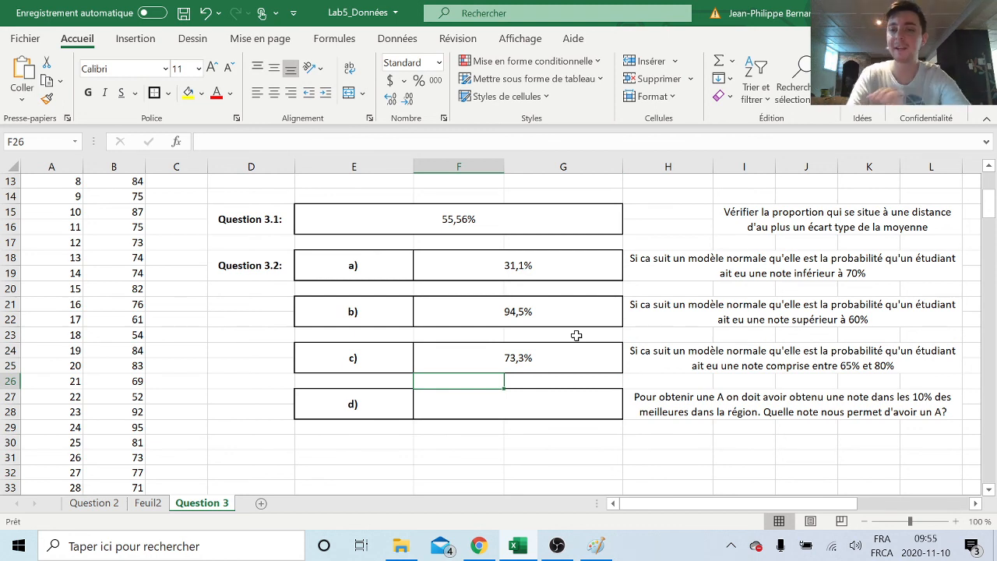
Extend the formula in F24 by subtracting LOI.NORMALE.N(65;74,4;9;VRAI) from the existing term.
click(526, 363)
click(366, 141)
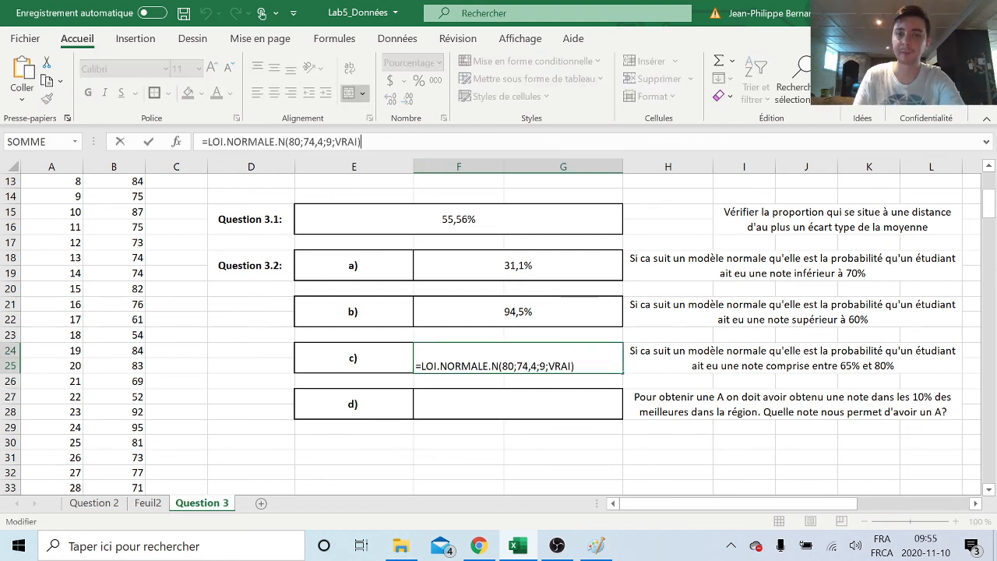
text(-)
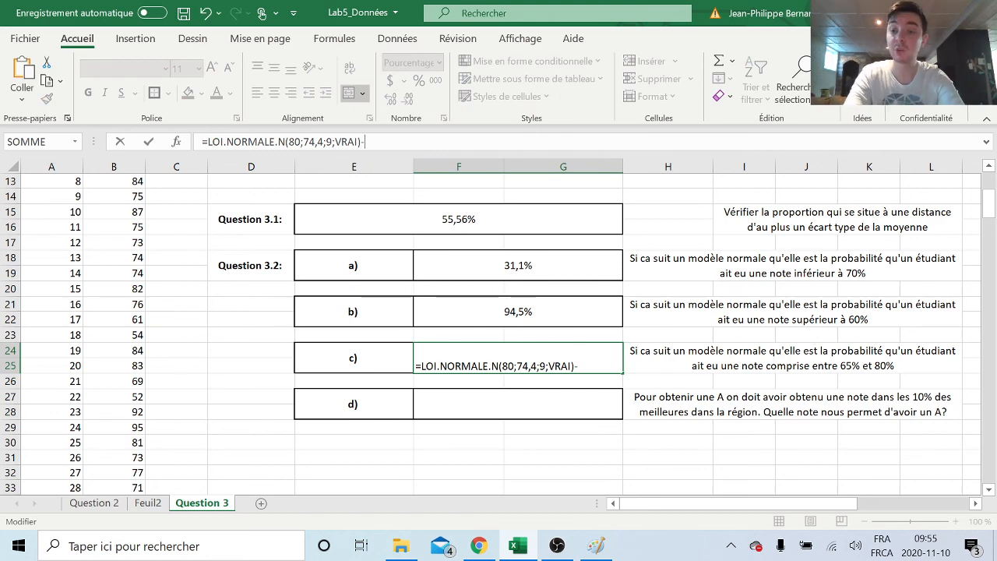
text(loi.no)
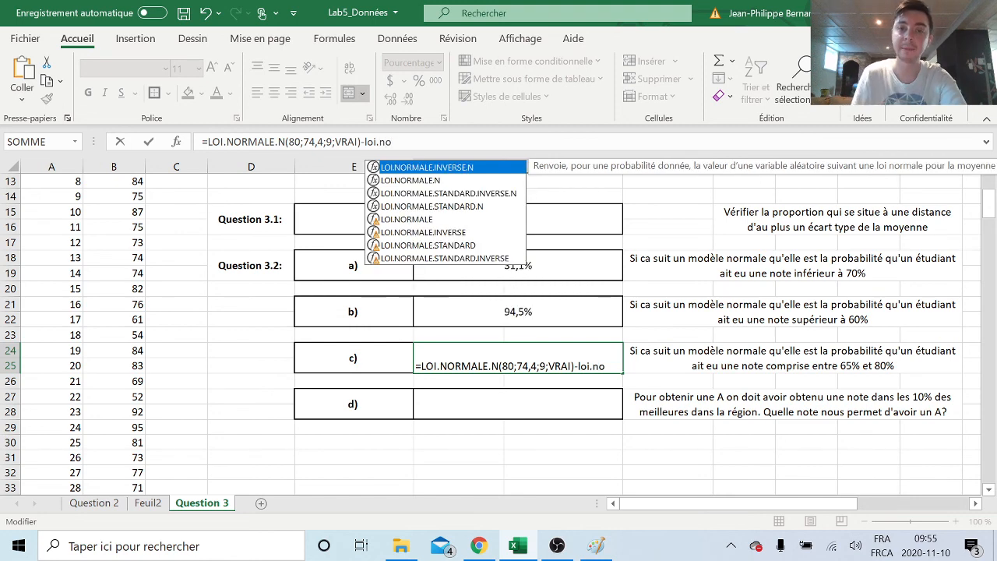
key(Down)
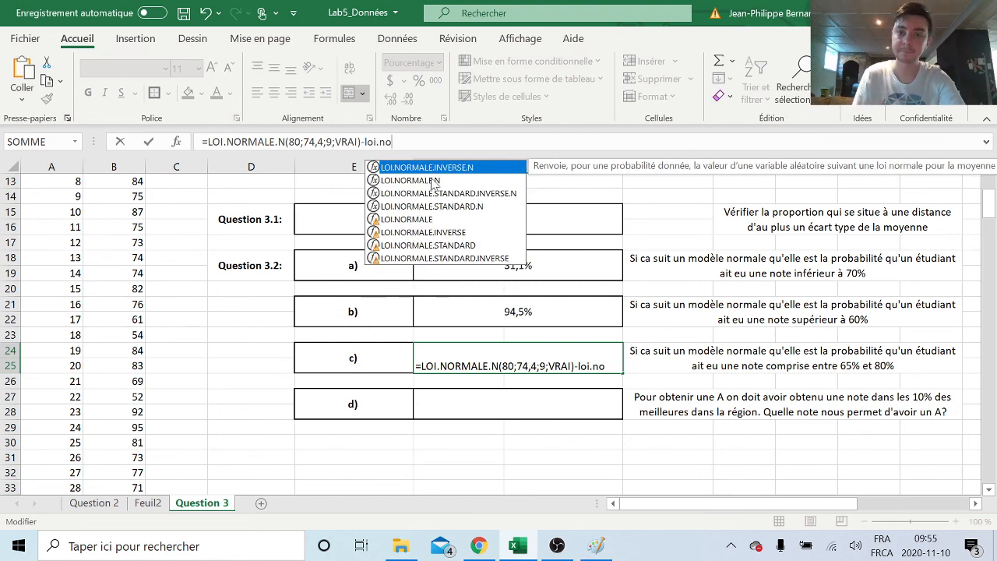
key(Tab)
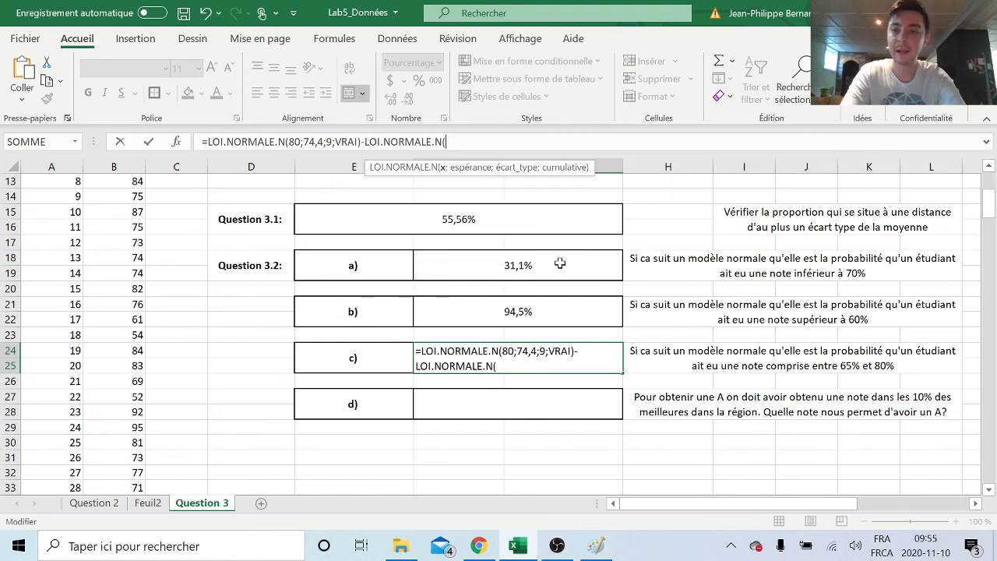
text(65;)
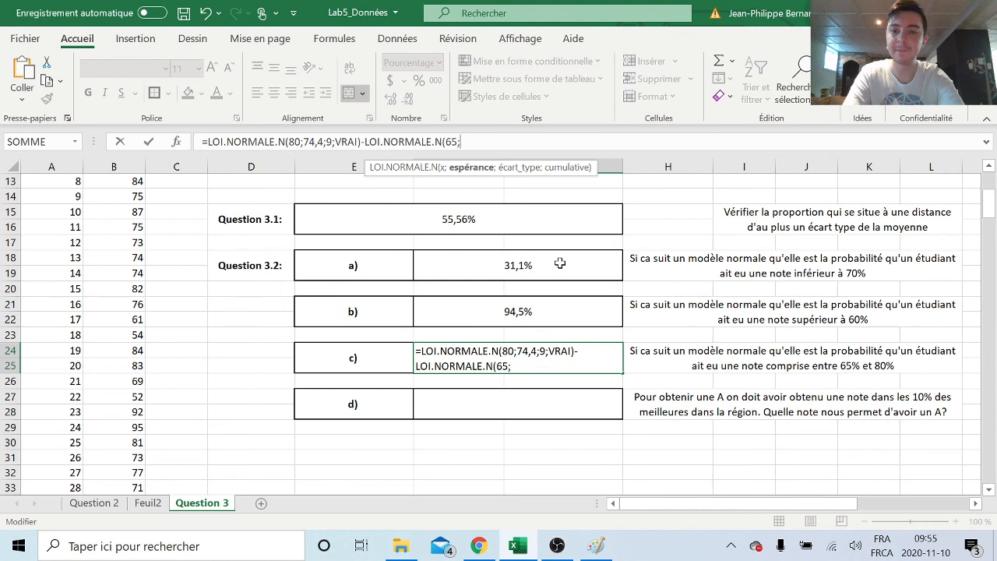
text(74,4)
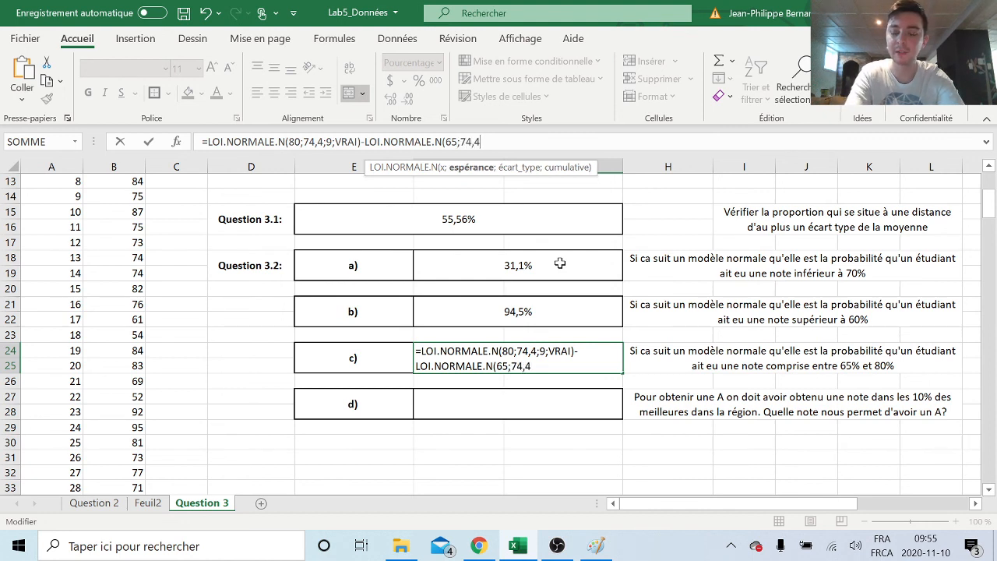
text(;9;v)
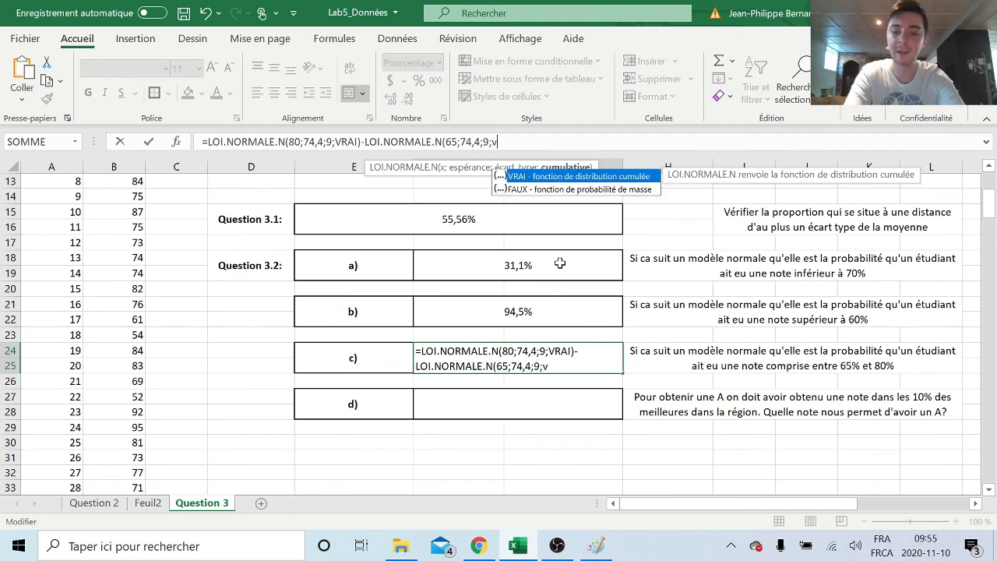
text(rai))
key(Return)
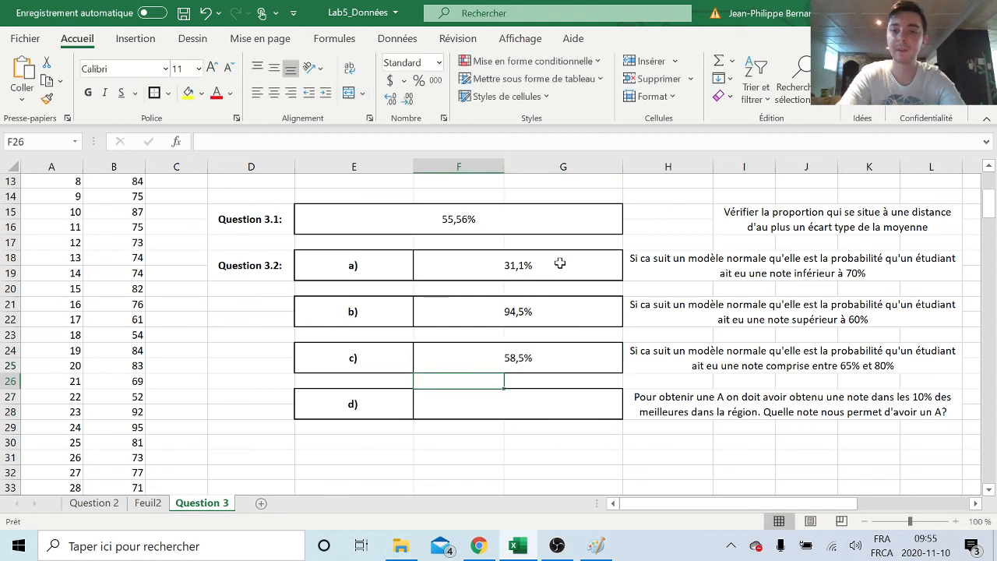
Review the two LOI.NORMALE.N terms of the F24 formula and the answers to questions 3.1 through 3.2 c).
click(544, 352)
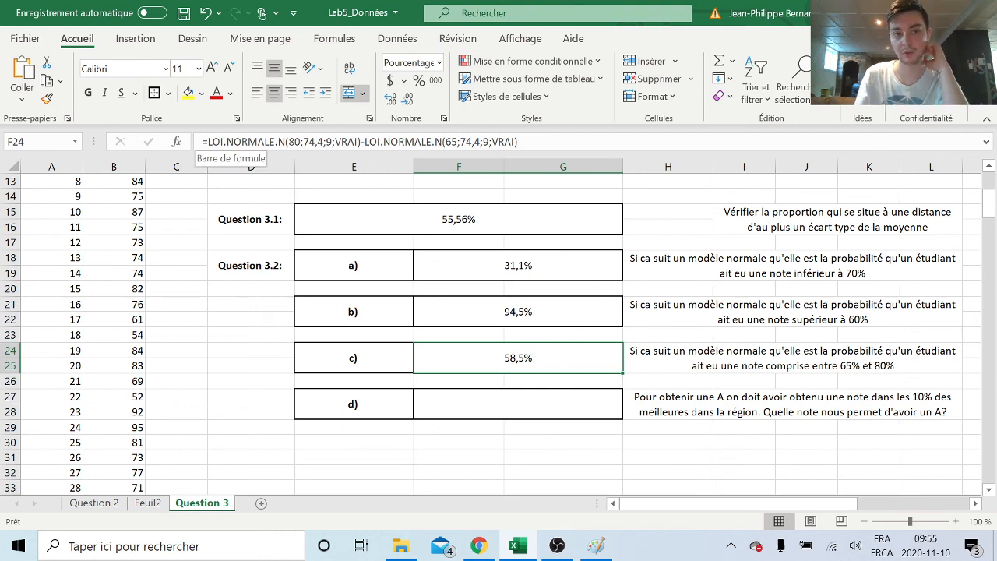
drag(208, 142, 361, 142)
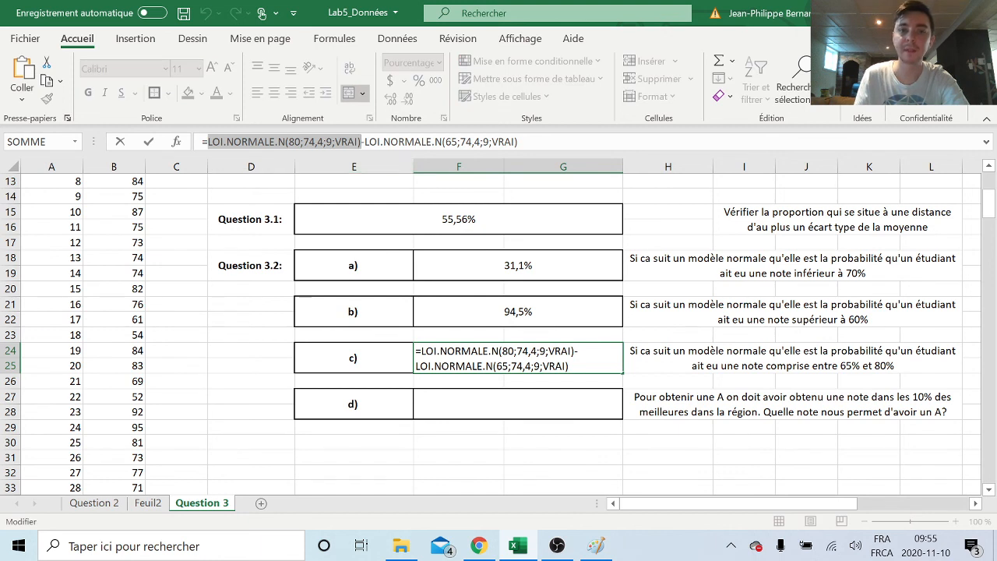
drag(365, 141, 518, 141)
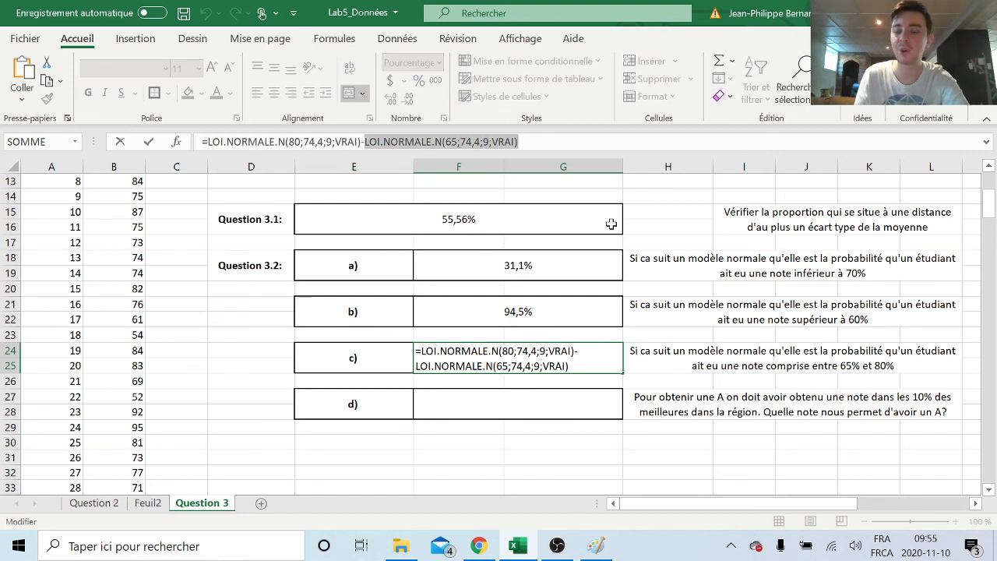
click(520, 142)
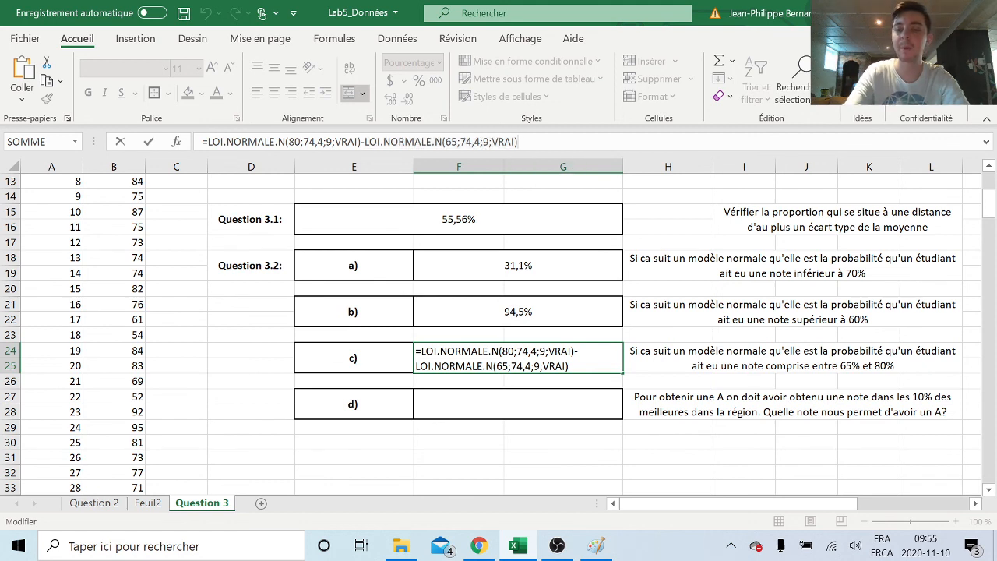
key(Return)
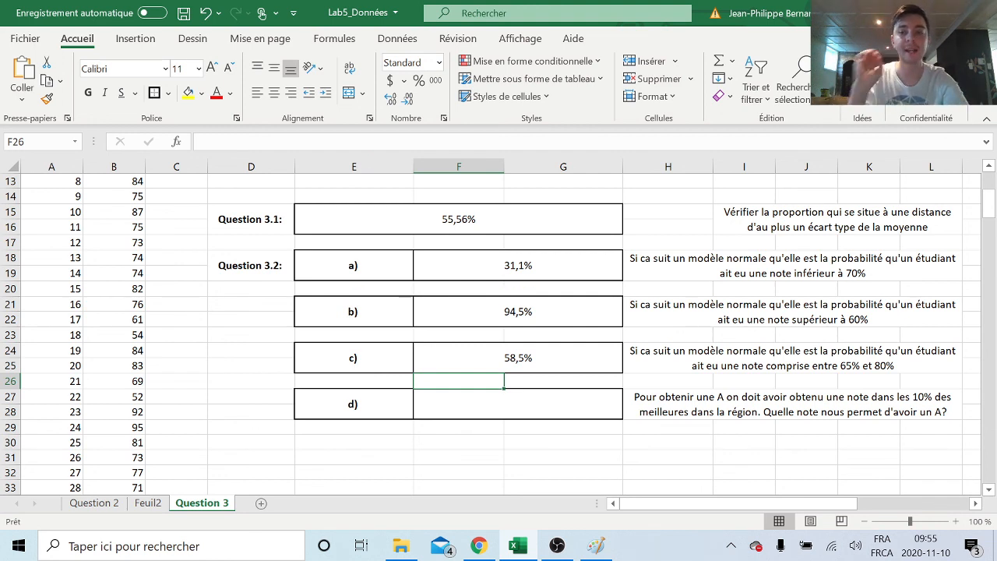
drag(545, 215, 562, 357)
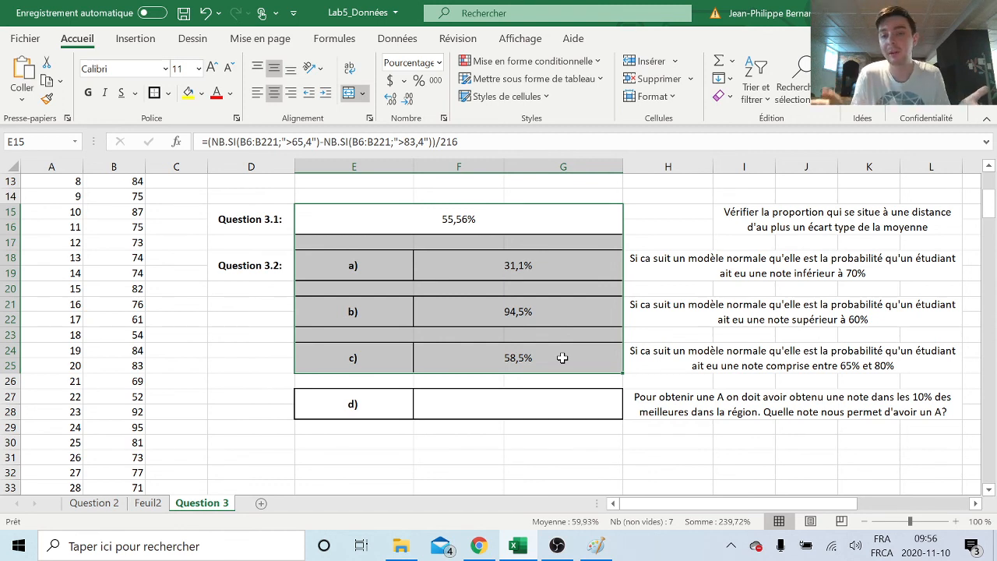
click(562, 358)
Correct the wording of question 3.2 d) in H27 so that it begins with "Pour obtenir un A".
click(543, 407)
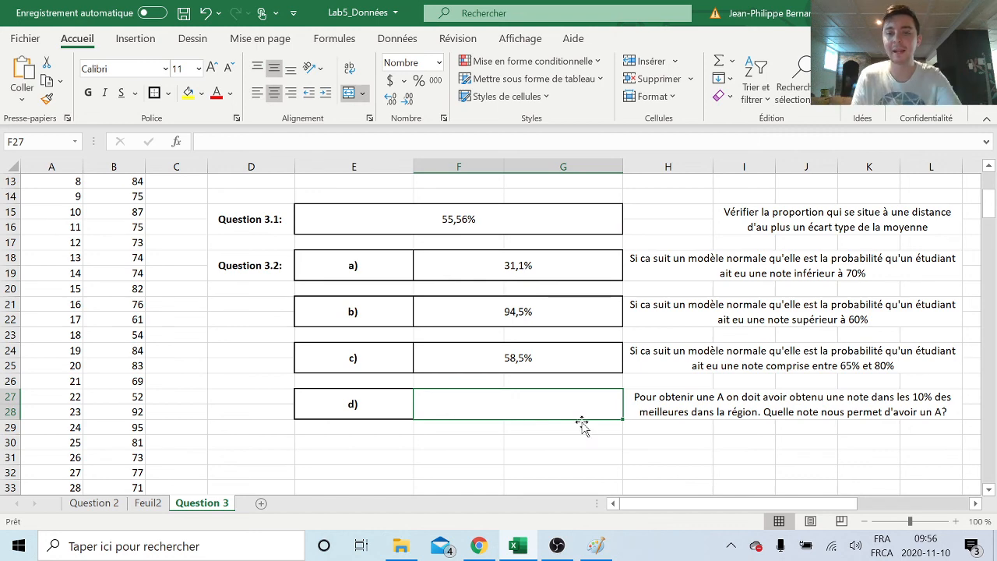
scroll(609, 438, down, 1)
click(641, 351)
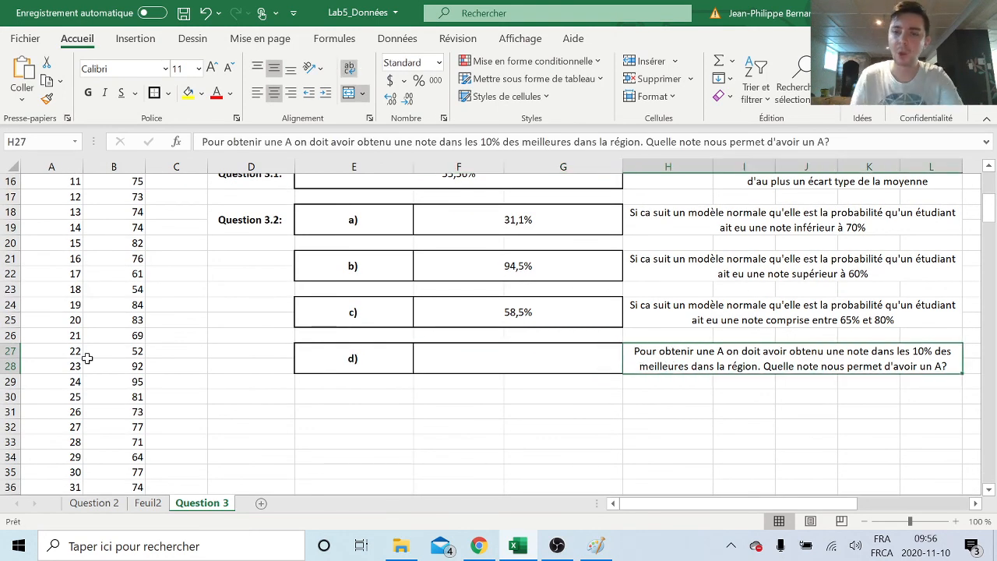
double_click(713, 353)
key(BackSpace)
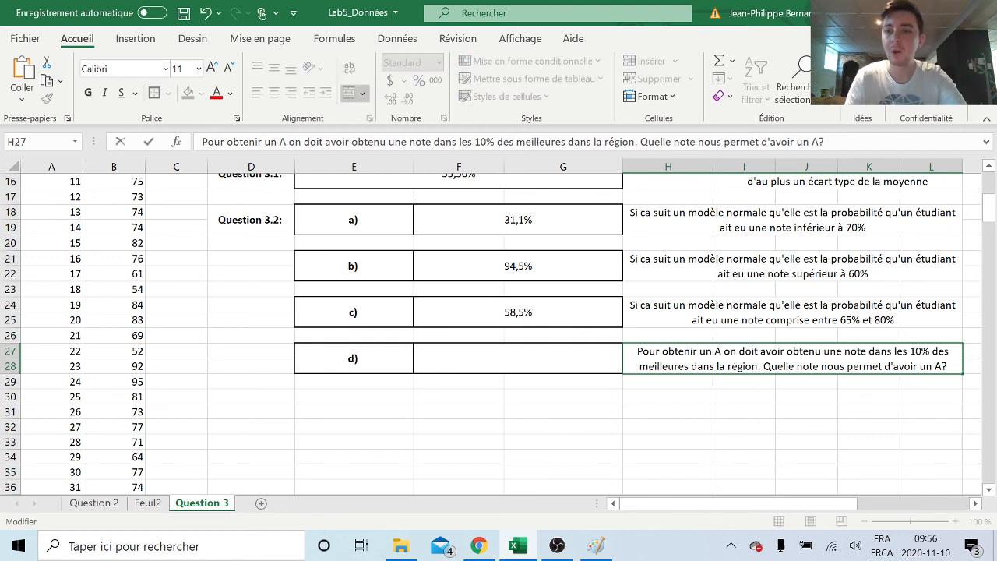
click(762, 409)
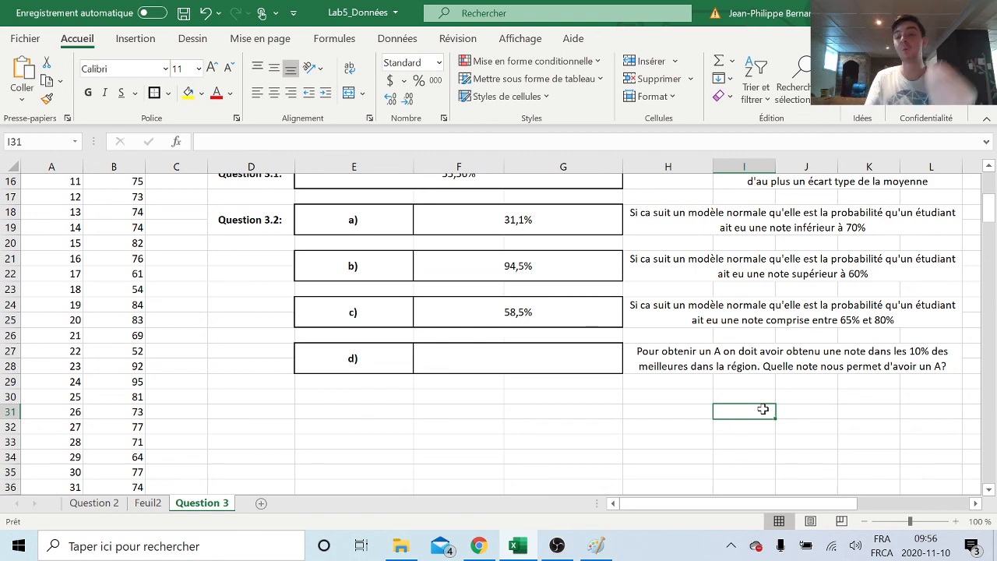
Switch to Paint and sketch a new black bell curve with a vertical centre line and a horizontal axis on a blank area.
click(596, 545)
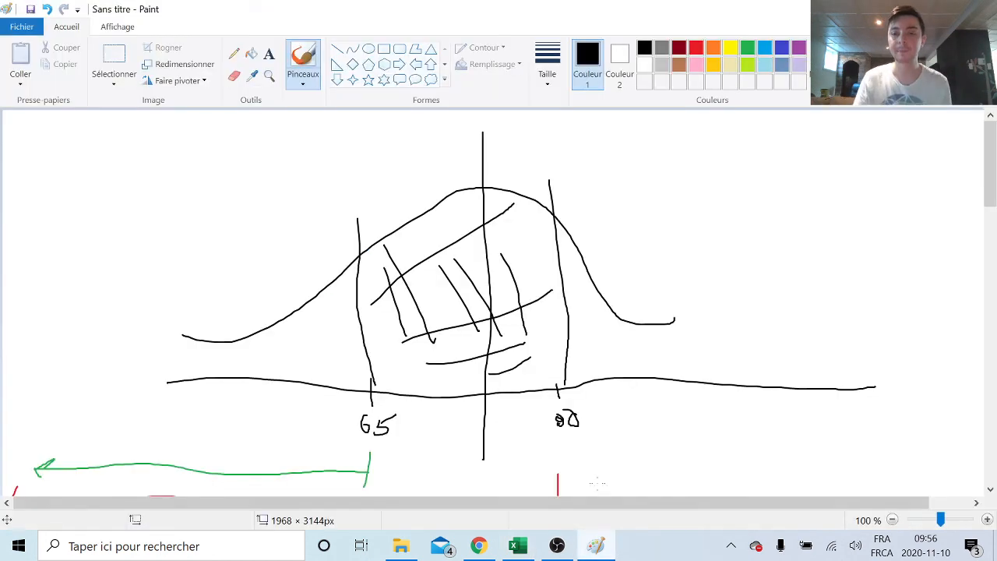
scroll(589, 359, down, 9)
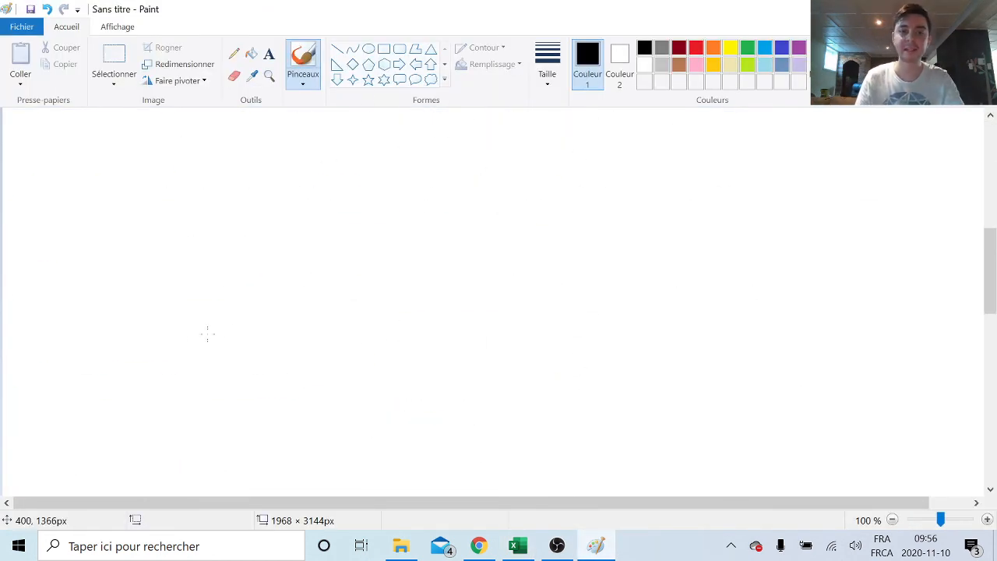
mouse_move(188, 333)
mouse_down()
mouse_move(503, 190)
mouse_move(633, 350)
mouse_move(643, 347)
mouse_up()
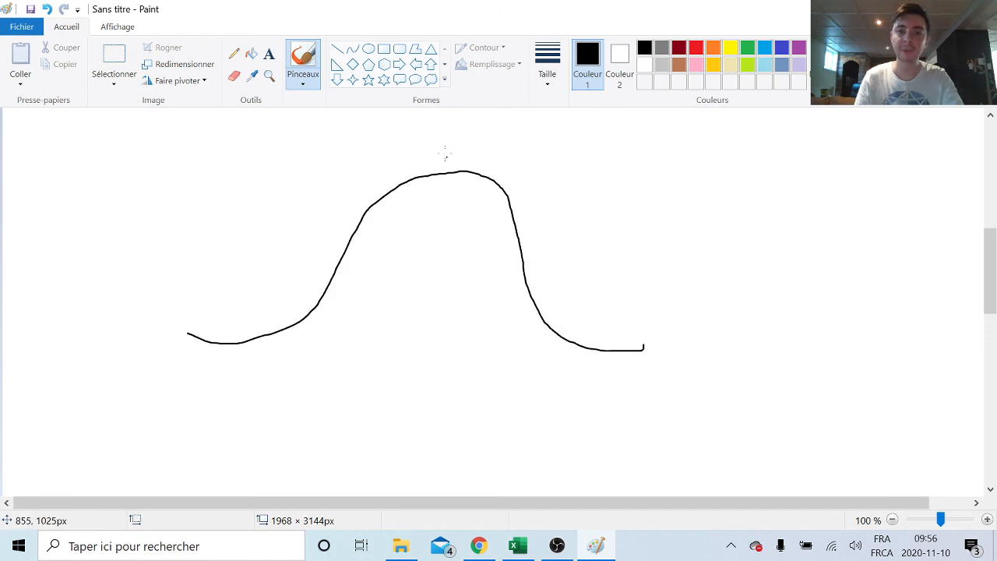
mouse_move(440, 136)
mouse_down()
mouse_move(456, 271)
mouse_move(457, 438)
mouse_up()
drag(193, 372, 757, 387)
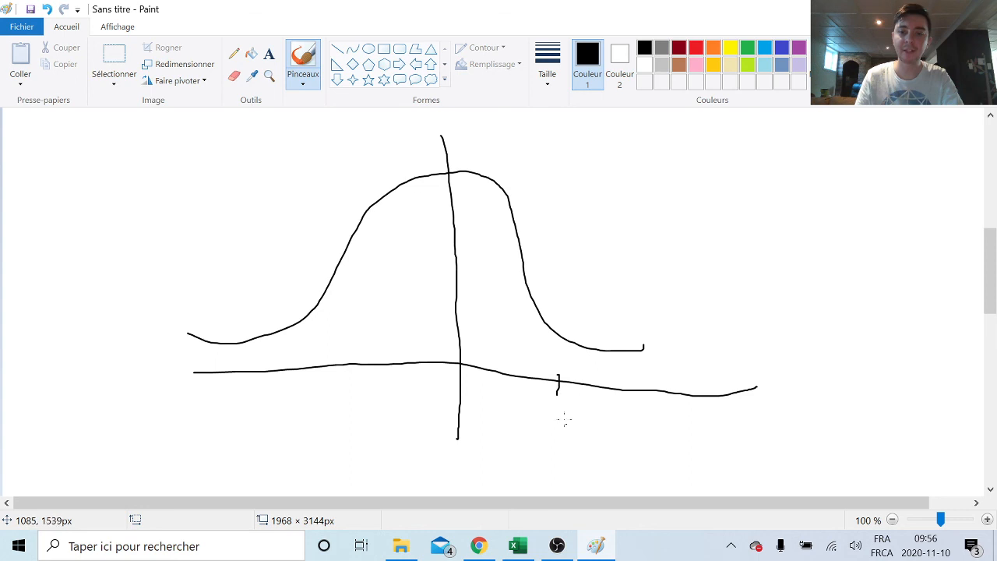
Mark a circled A with a dashed cutoff line on the right part of the axis and label the right tail 10%.
mouse_move(549, 402)
mouse_down()
mouse_move(540, 417)
mouse_move(559, 421)
mouse_up()
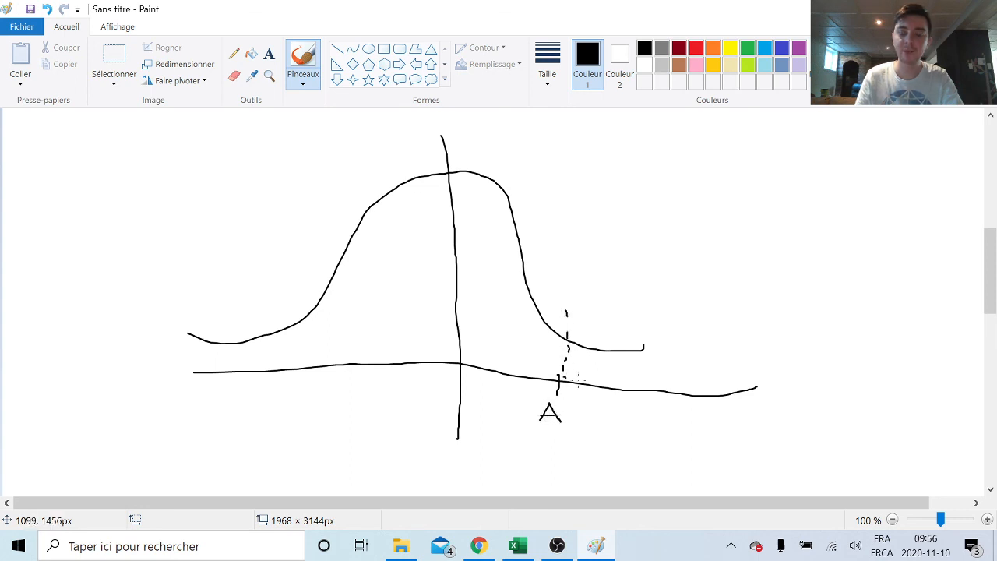
mouse_move(652, 359)
mouse_down()
mouse_move(651, 383)
mouse_move(676, 378)
mouse_move(680, 359)
mouse_move(691, 366)
mouse_up()
drag(708, 352, 697, 384)
drag(713, 375, 712, 385)
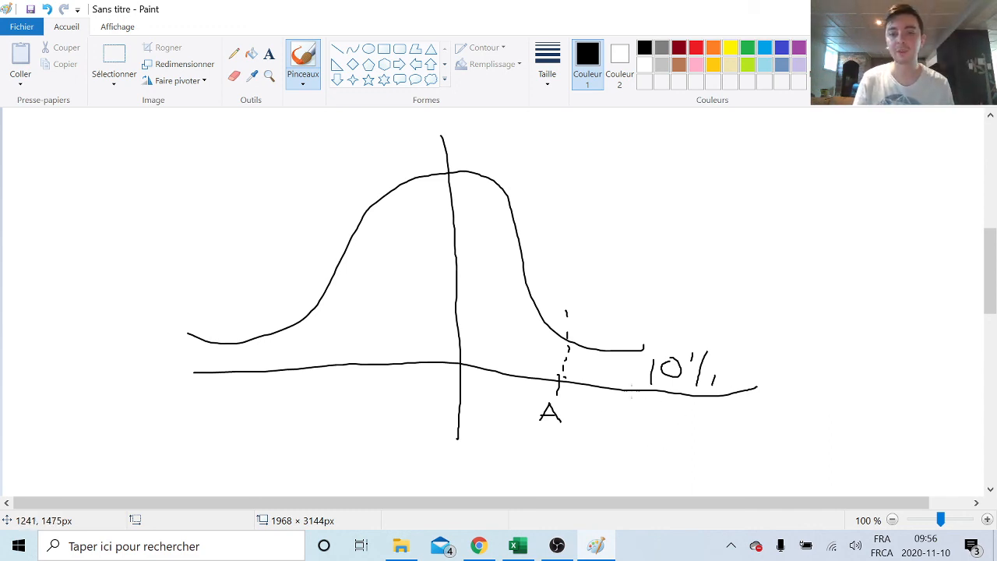
mouse_move(554, 396)
mouse_down()
mouse_move(533, 406)
mouse_move(561, 430)
mouse_move(569, 405)
mouse_move(557, 393)
mouse_up()
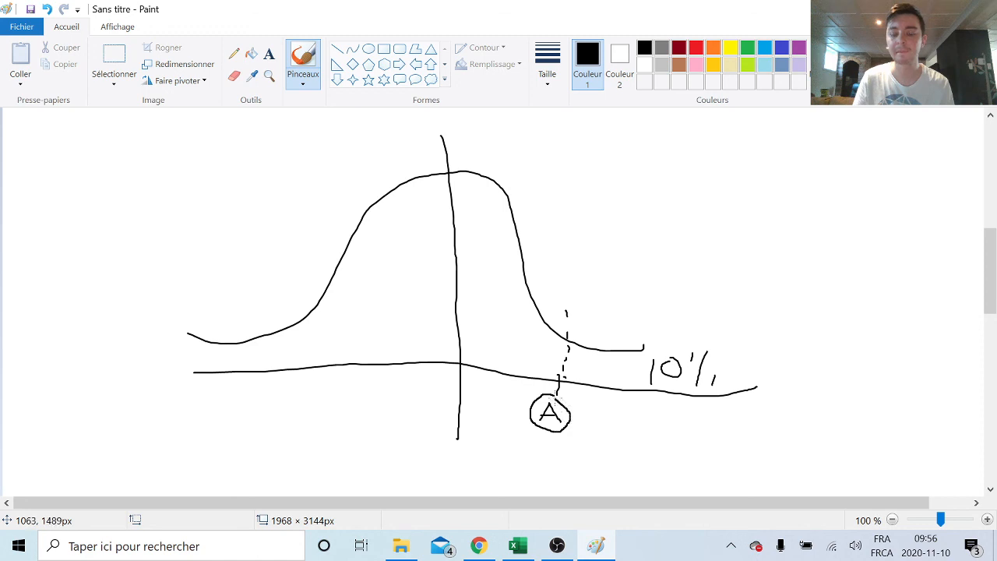
Draw a long red arrow pointing left from below the A mark and write 90% in red under the curve.
click(696, 48)
scroll(561, 280, down, 3)
mouse_move(543, 359)
mouse_down()
mouse_move(543, 377)
mouse_move(50, 371)
mouse_move(65, 364)
mouse_move(51, 370)
mouse_move(88, 398)
mouse_up()
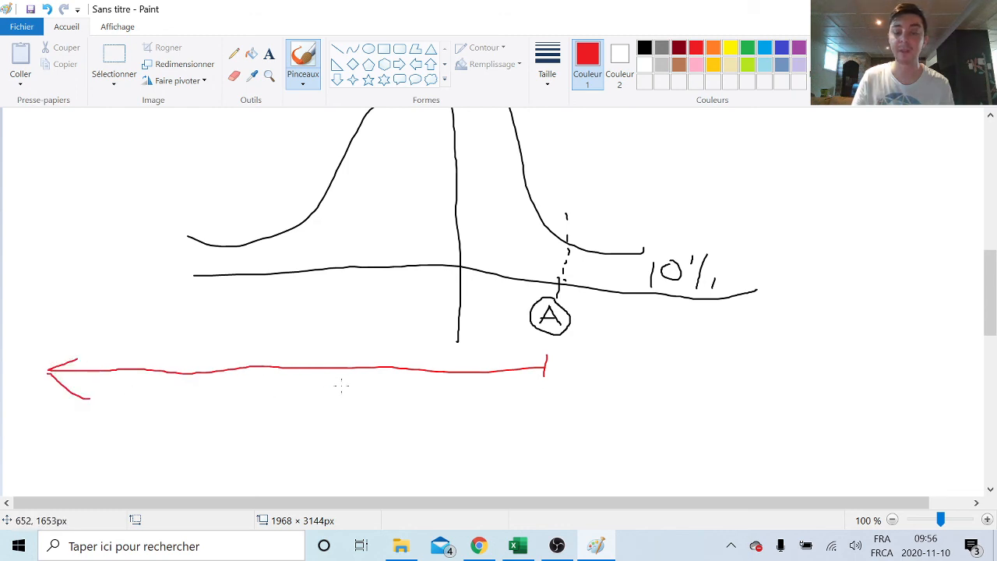
scroll(339, 383, up, 3)
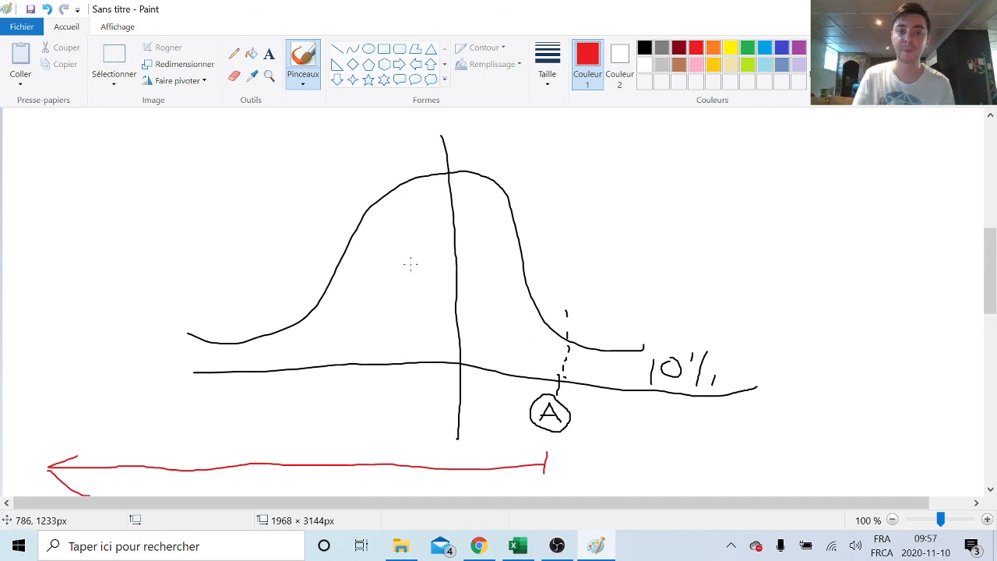
mouse_move(407, 258)
mouse_down()
mouse_move(396, 256)
mouse_move(416, 327)
mouse_up()
mouse_move(464, 261)
mouse_down()
mouse_move(451, 259)
mouse_move(454, 311)
mouse_move(467, 264)
mouse_move(484, 269)
mouse_up()
drag(496, 259, 482, 321)
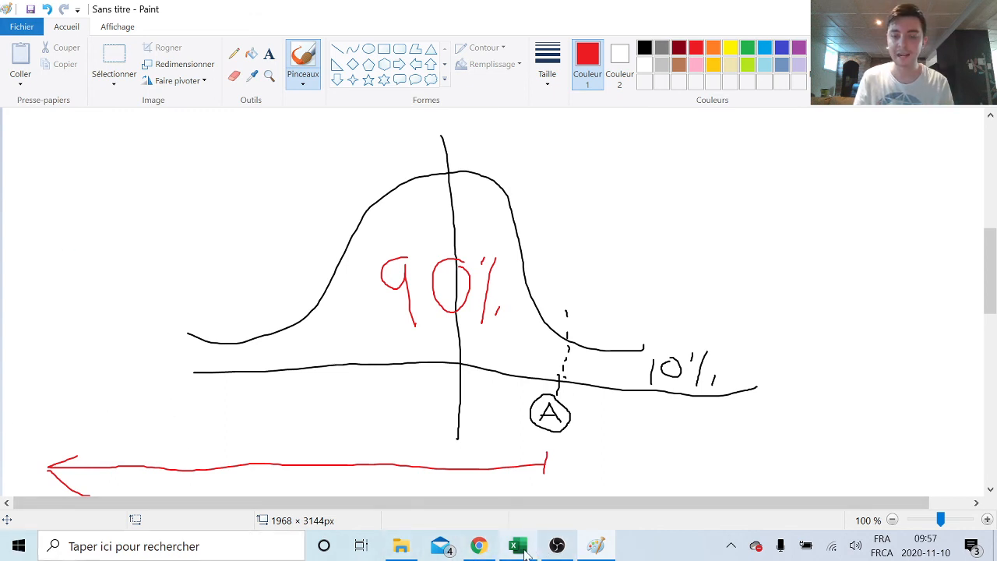
Switch to Excel and start a LOI.NORMALE.INVERSE.N formula in F27 for question d) with a probability of 0,9.
mouse_move(525, 554)
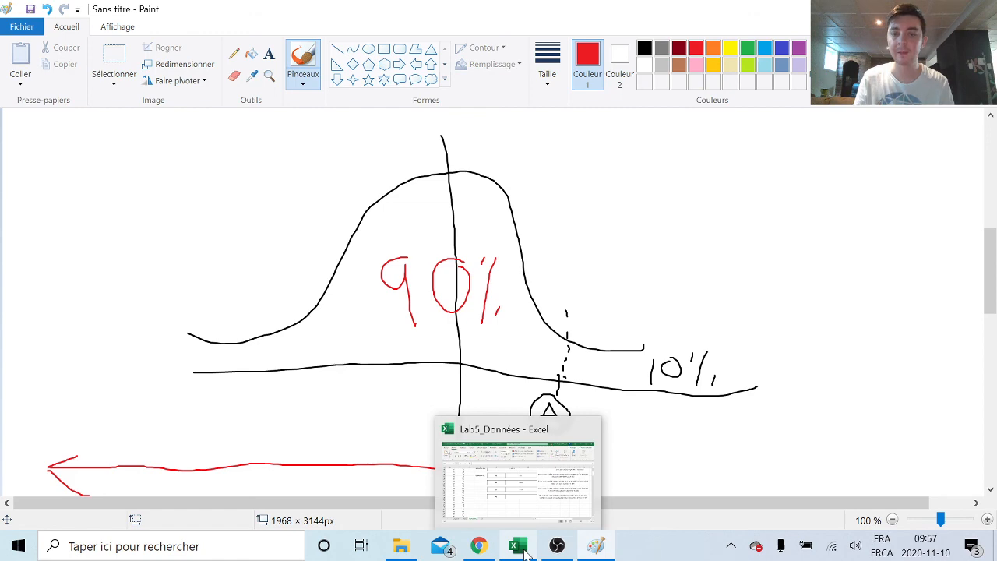
click(525, 555)
click(468, 363)
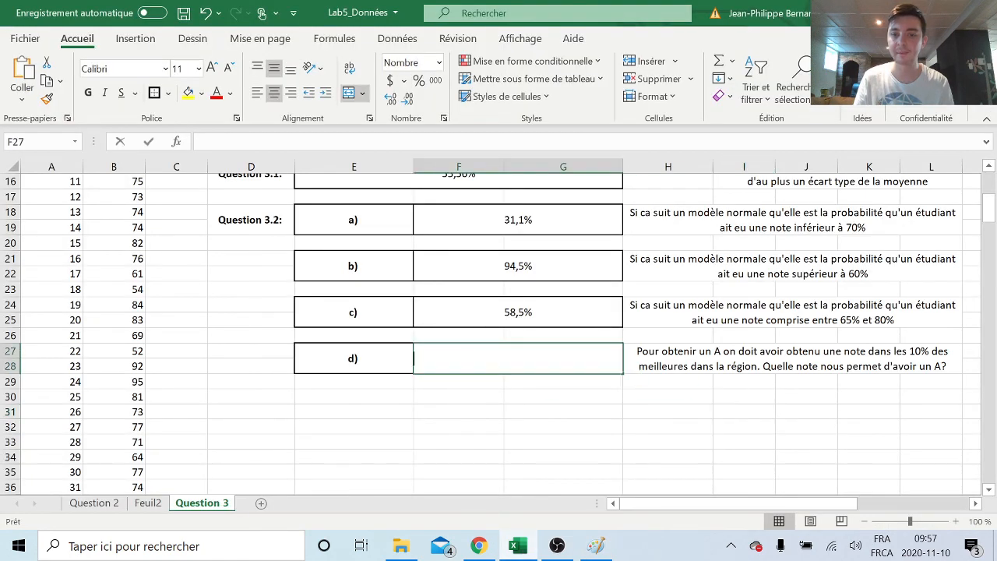
text(=)
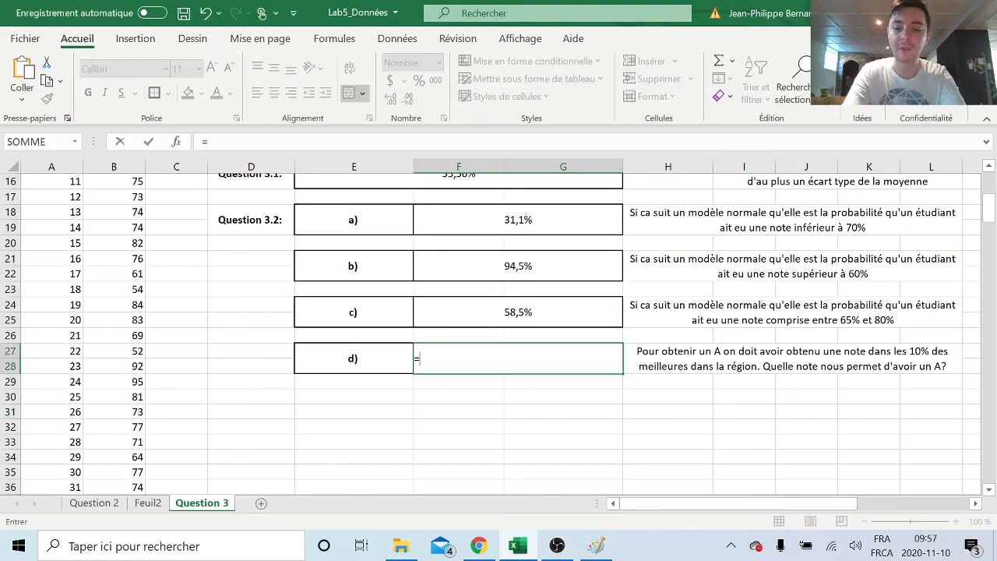
text(loi.norm)
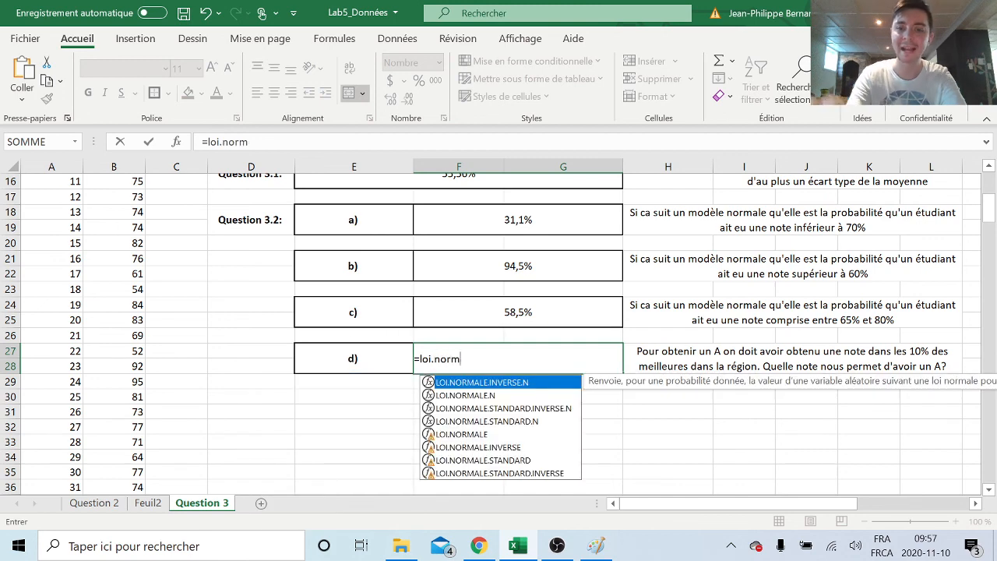
double_click(521, 387)
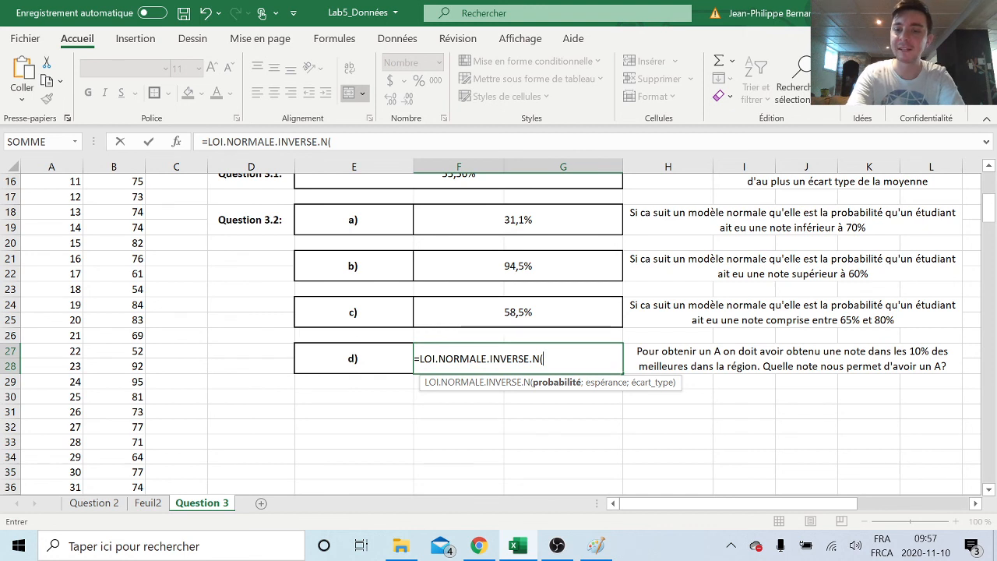
text(90)
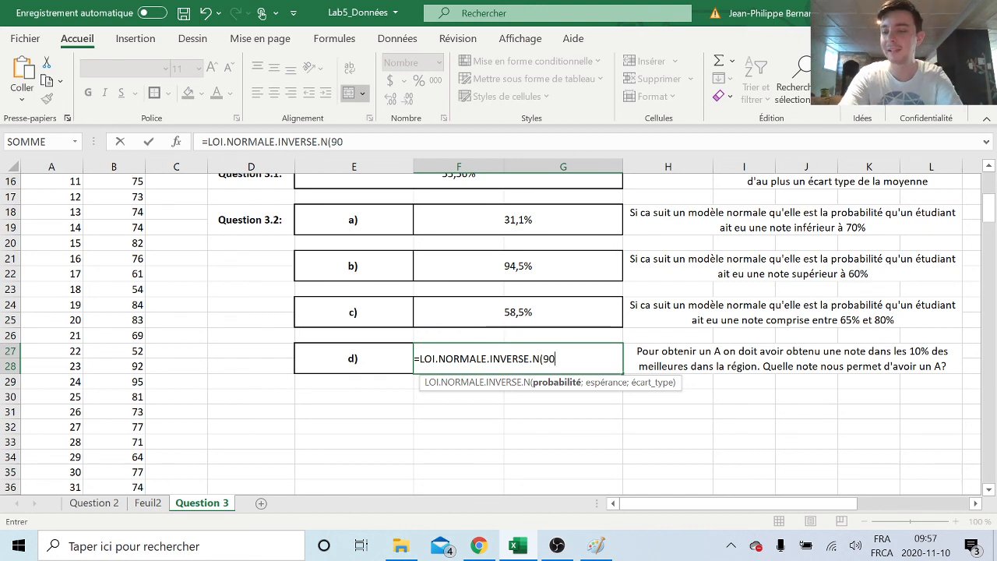
key(BackSpace)
key(BackSpace)
text(0.)
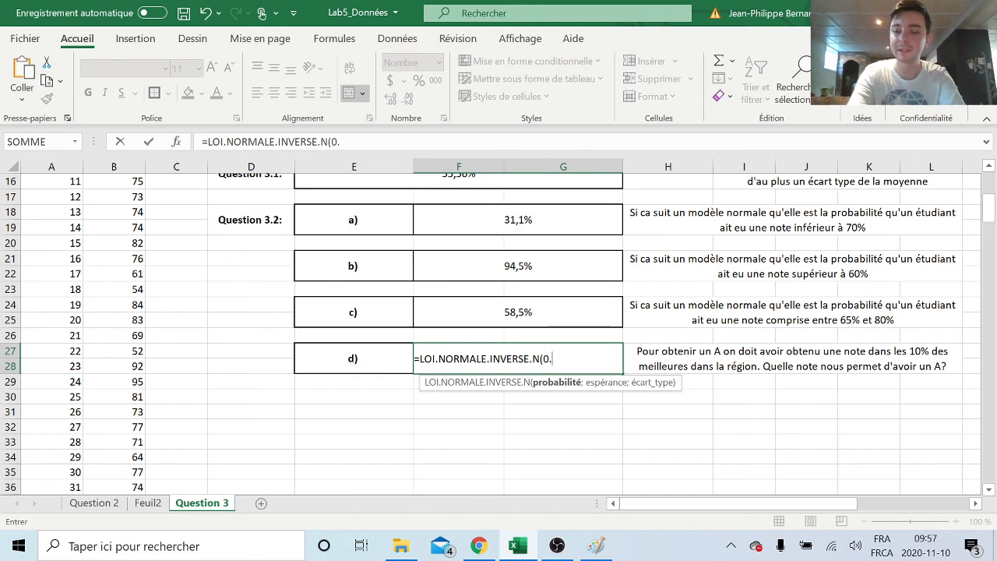
key(BackSpace)
text(,9)
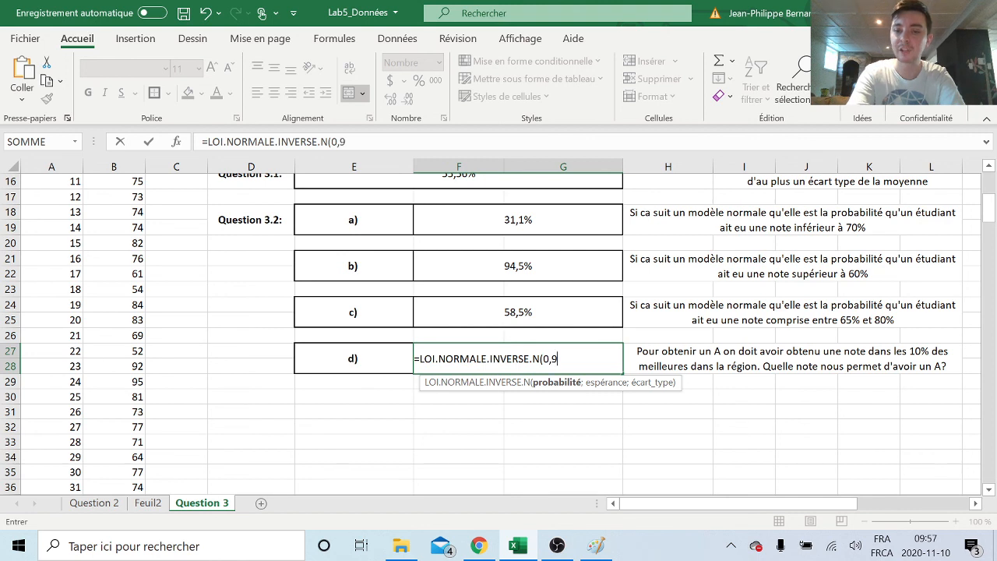
Complete the inverse normal formula in F27 with a mean of 74,4 and a standard deviation of 9.
text(;)
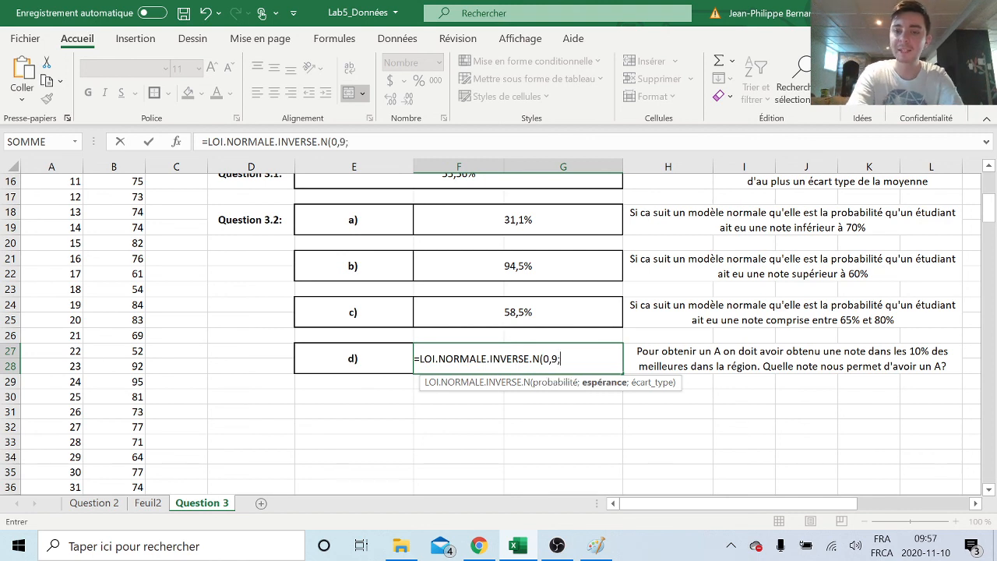
text(74,4)
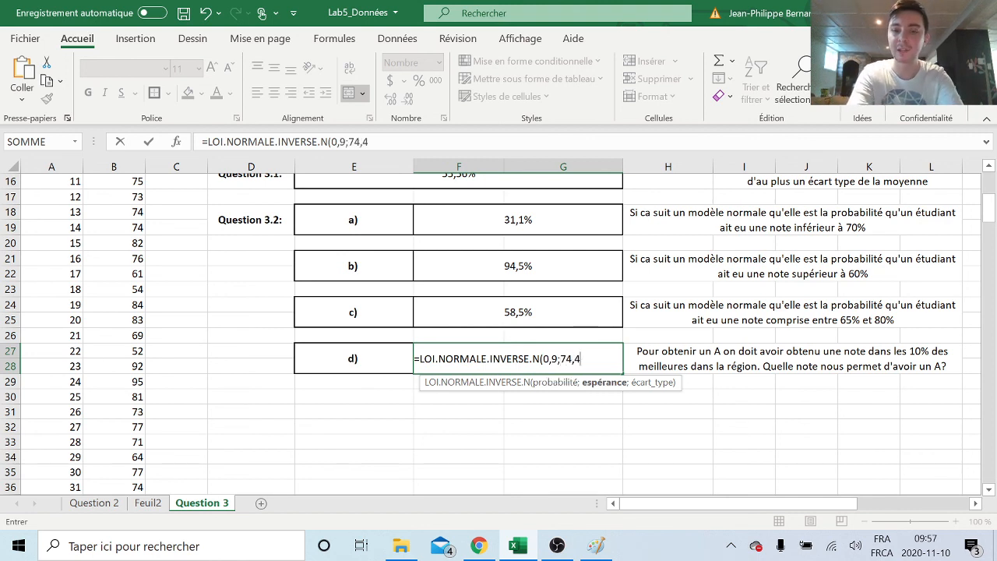
text(;)
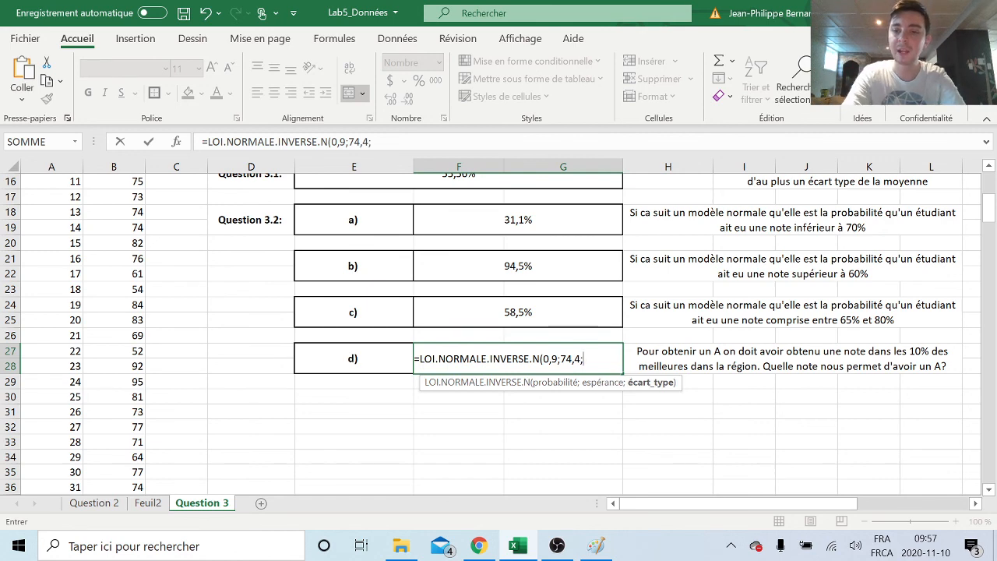
text(9))
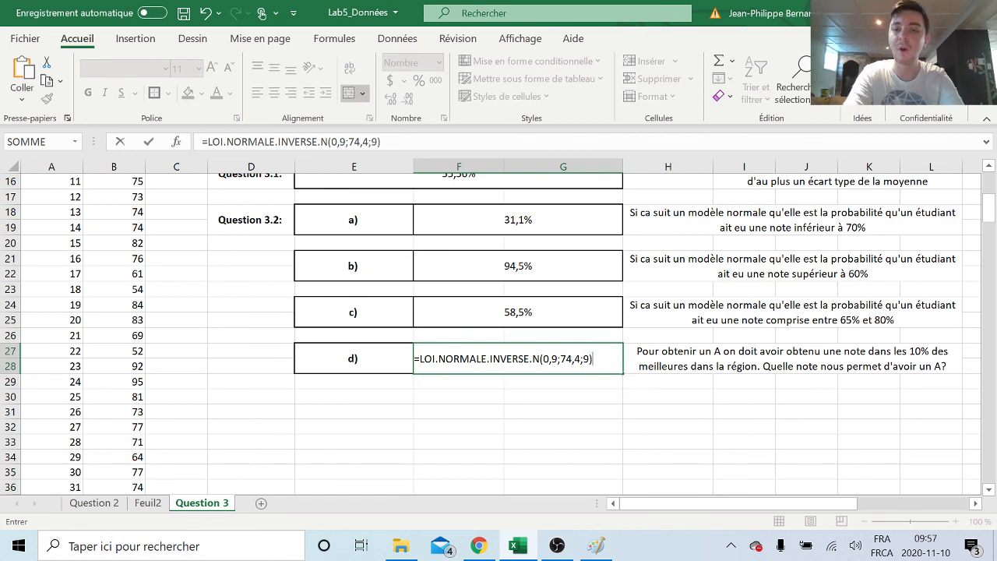
key(Return)
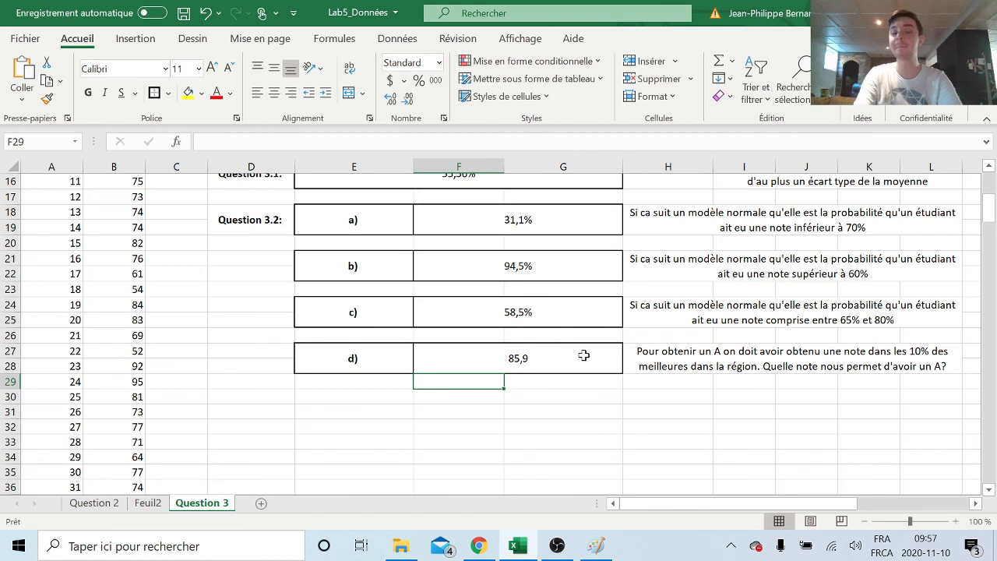
click(583, 356)
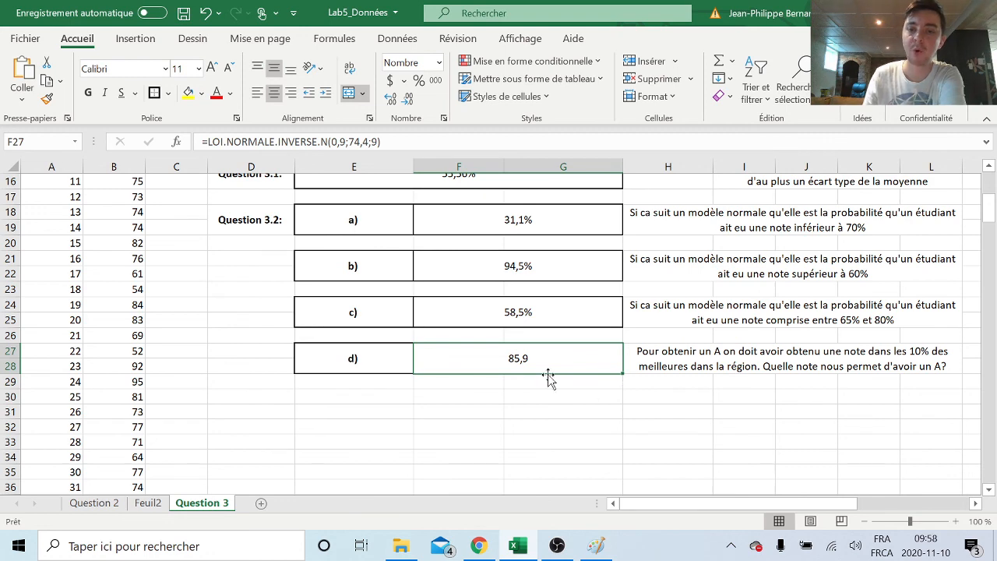
Review the answers to questions 3.1 and 3.2 a) to d), the students' grade data and the sample size n.
scroll(573, 388, up, 1)
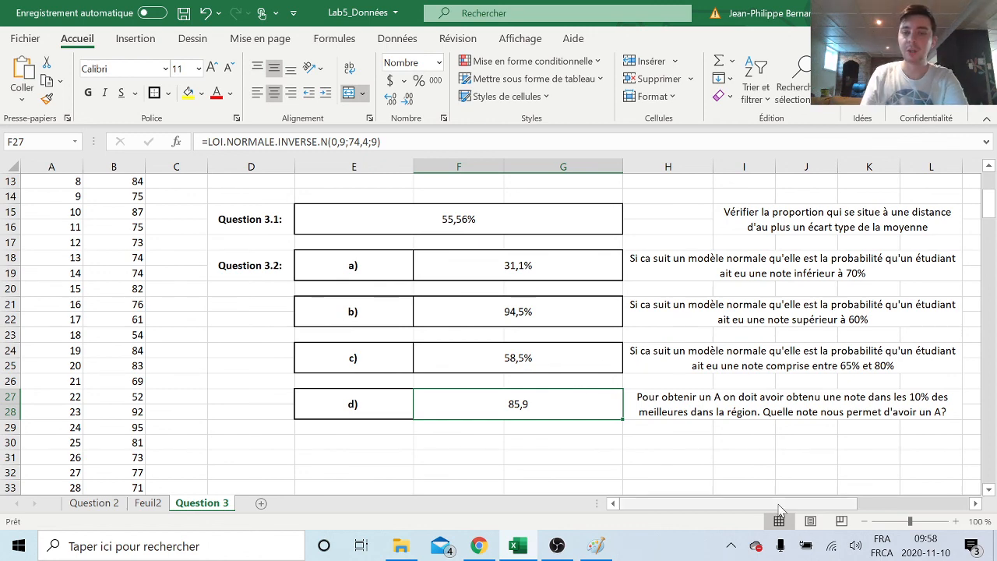
scroll(619, 356, up, 1)
drag(557, 313, 596, 410)
scroll(704, 416, down, 1)
click(575, 405)
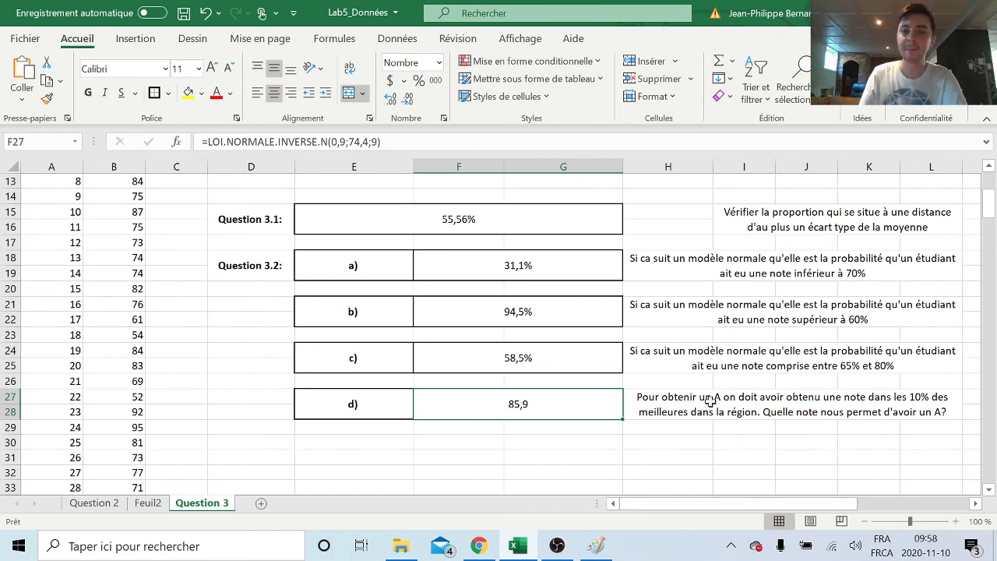
scroll(716, 401, up, 4)
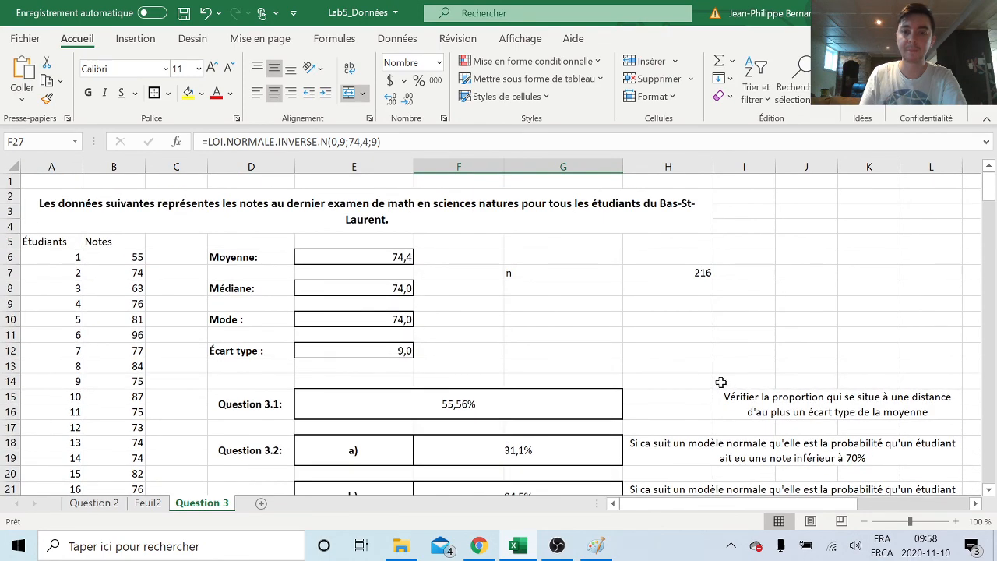
scroll(718, 382, down, 2)
scroll(719, 383, up, 2)
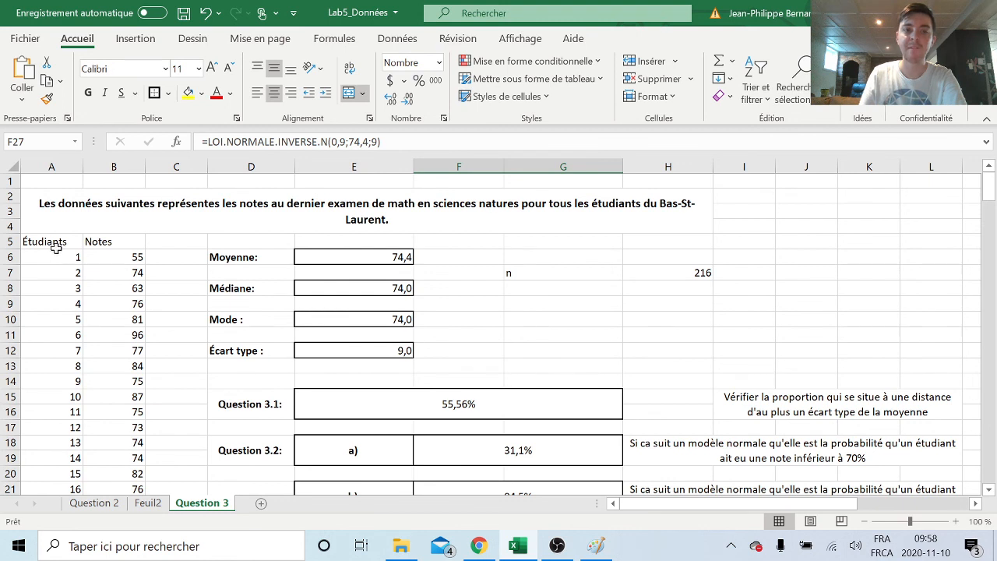
drag(53, 243, 137, 352)
click(175, 368)
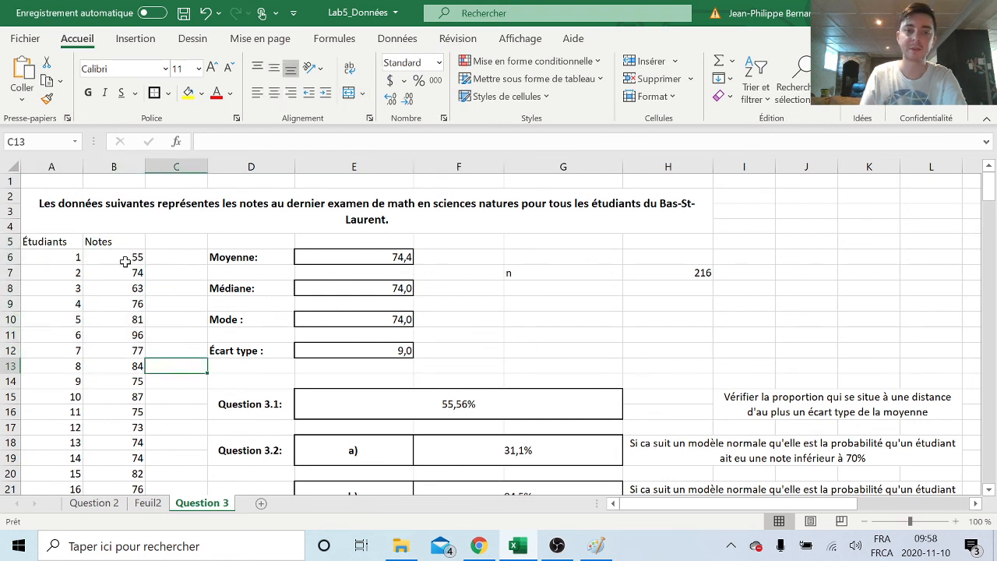
drag(67, 243, 156, 358)
drag(510, 288, 545, 272)
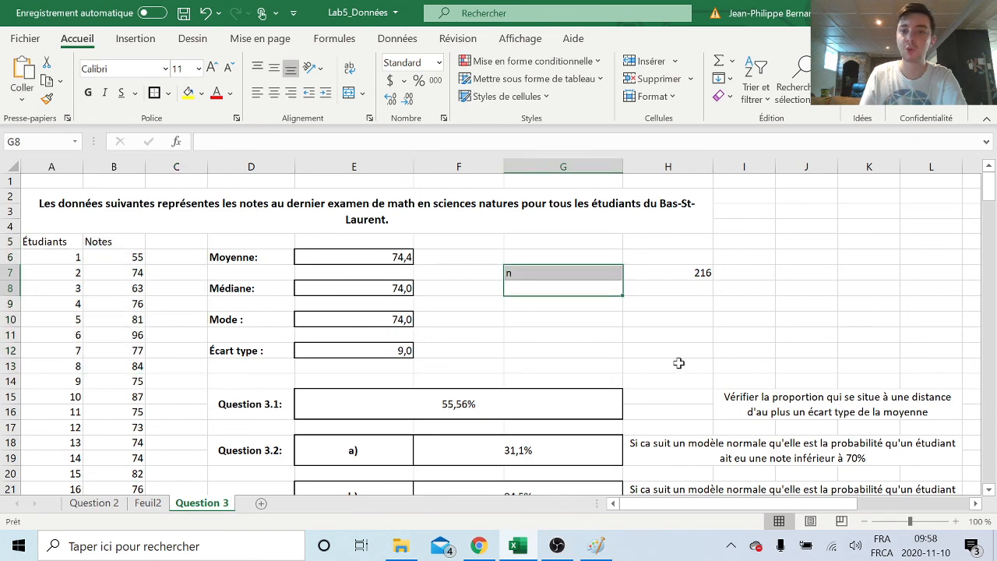
Examine question e) on building a 95% confidence interval, including its interval template and the list of quantities to compute.
drag(773, 511, 894, 524)
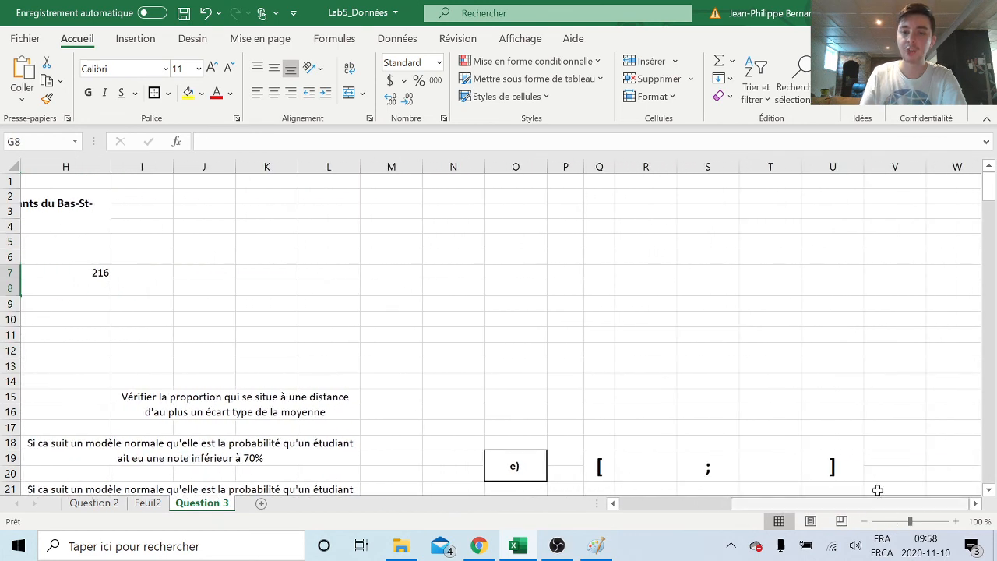
scroll(826, 392, down, 3)
click(707, 374)
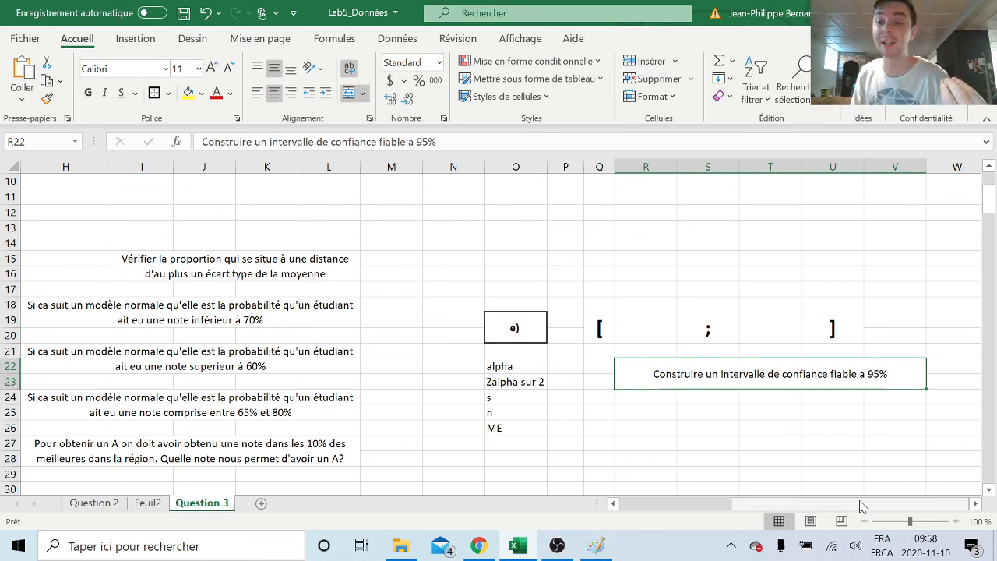
drag(860, 506, 627, 519)
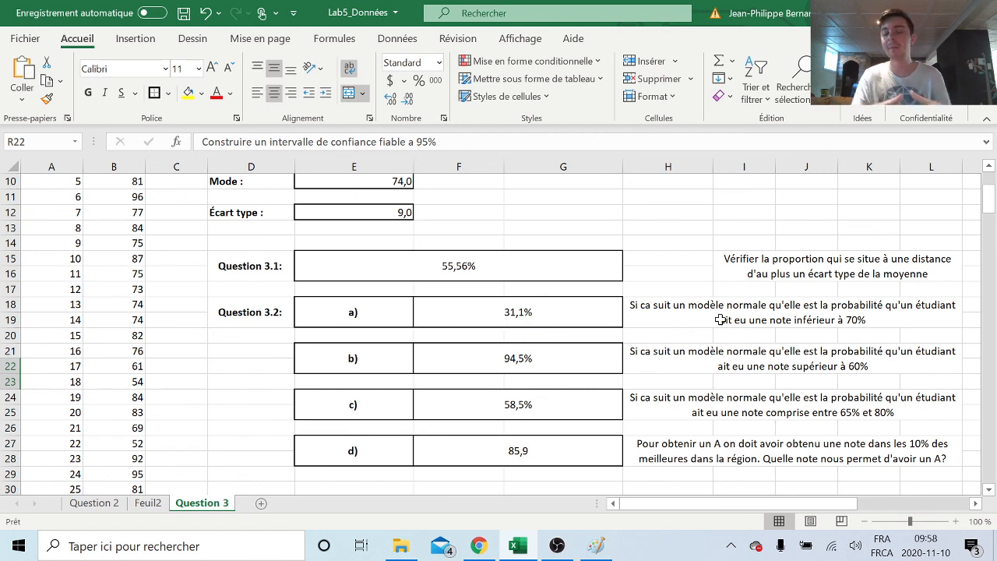
drag(743, 502, 850, 493)
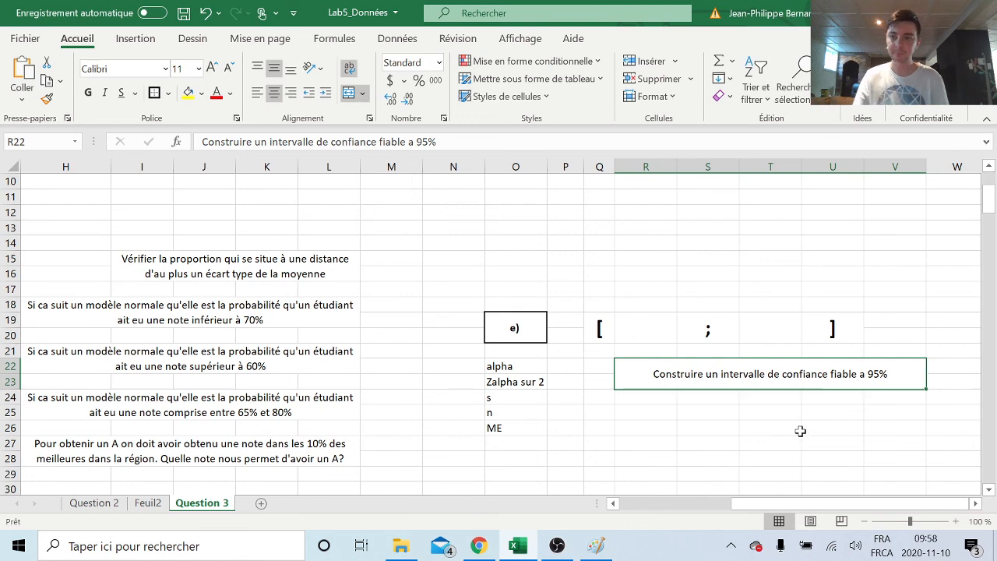
scroll(832, 345, up, 1)
scroll(831, 341, down, 1)
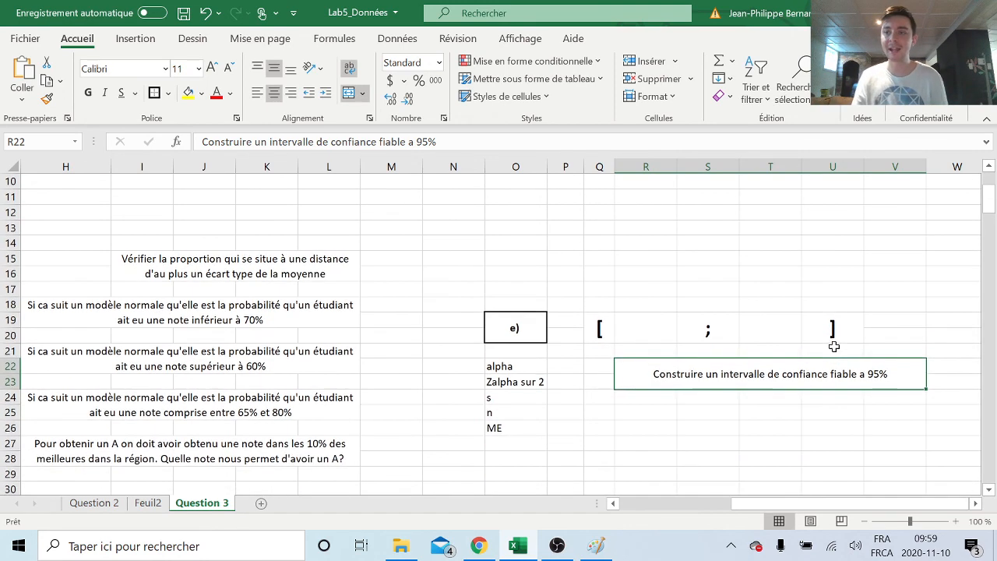
scroll(834, 346, down, 1)
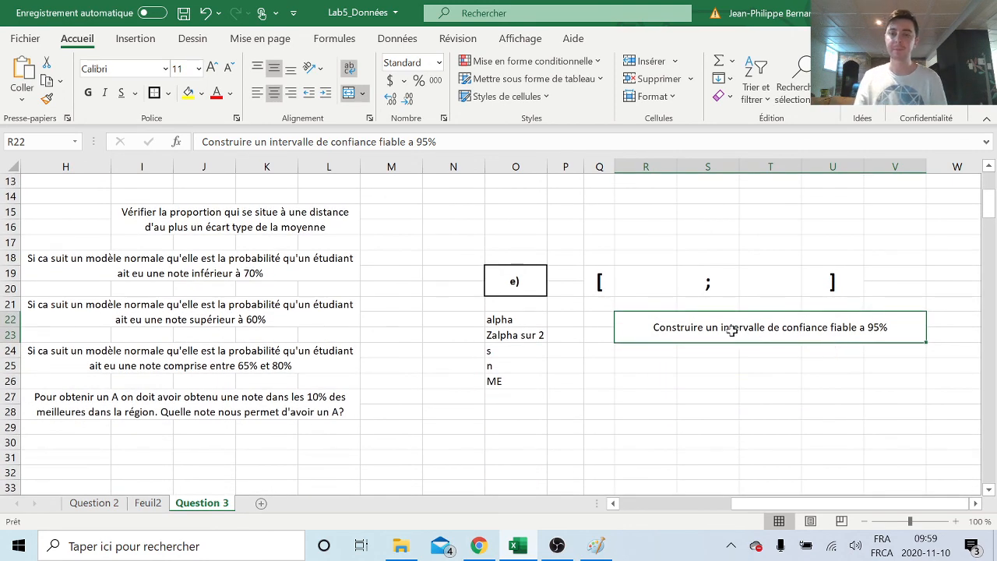
click(649, 274)
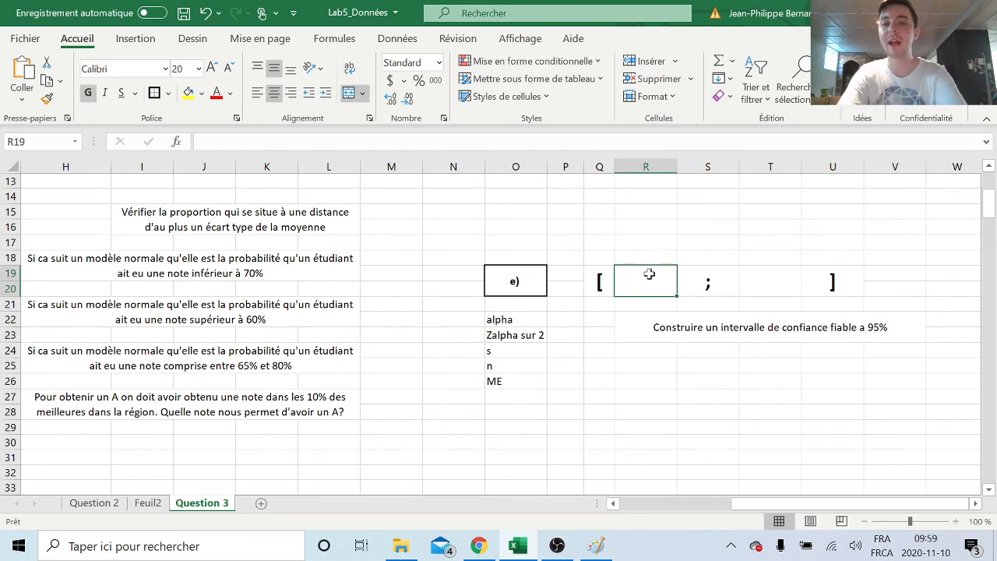
Enter 0,95 for alpha in P22 and open the Zalpha sur 2 cell P23 for editing.
click(569, 321)
text(0,)
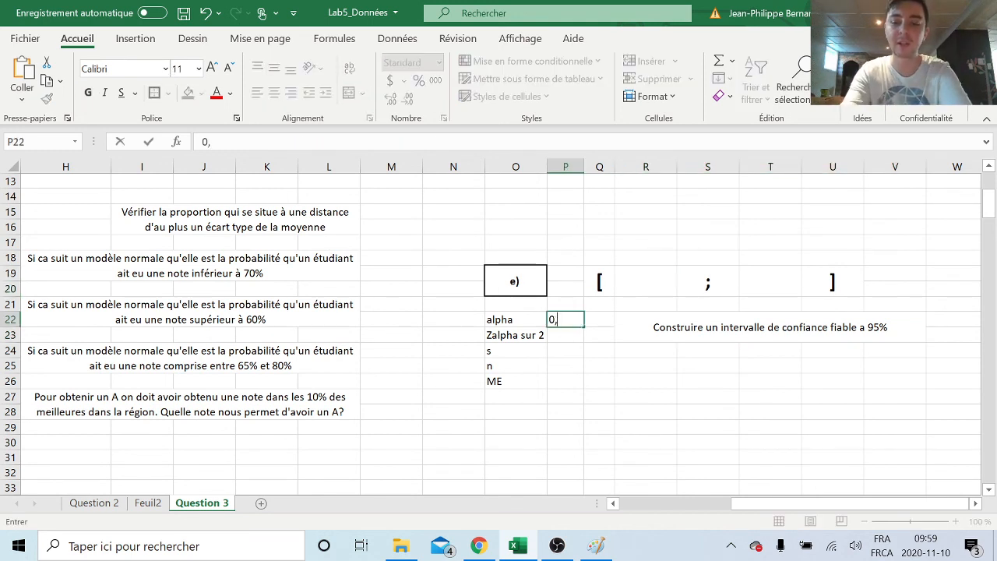
text(95)
key(Return)
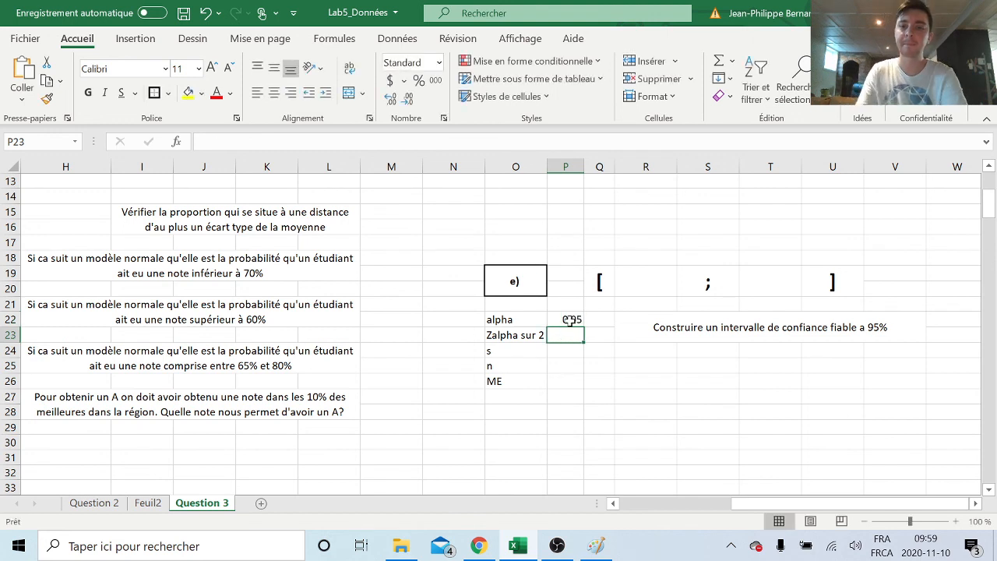
double_click(574, 336)
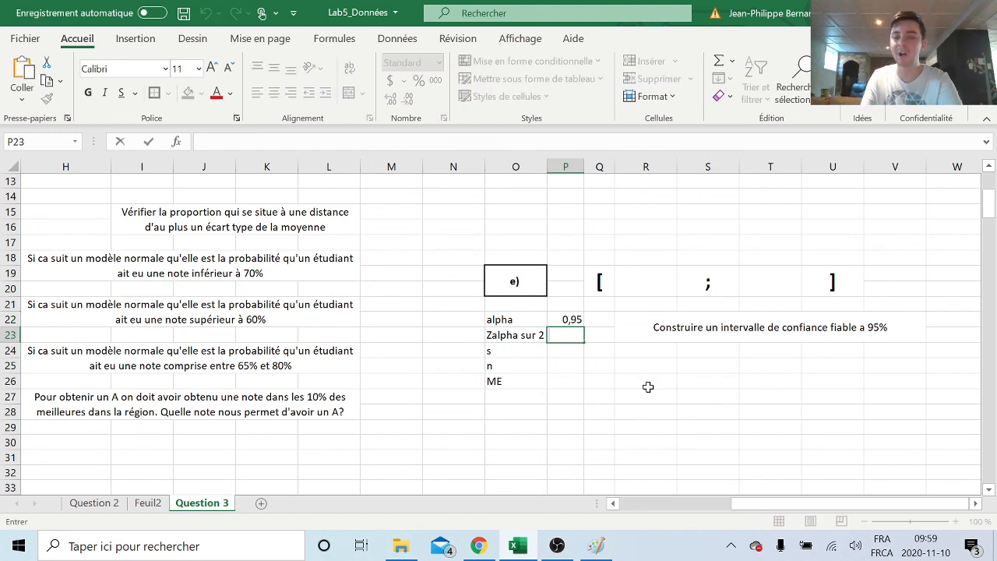
Switch to Paint and delete the bell curve sketch made for question d).
click(605, 548)
click(113, 62)
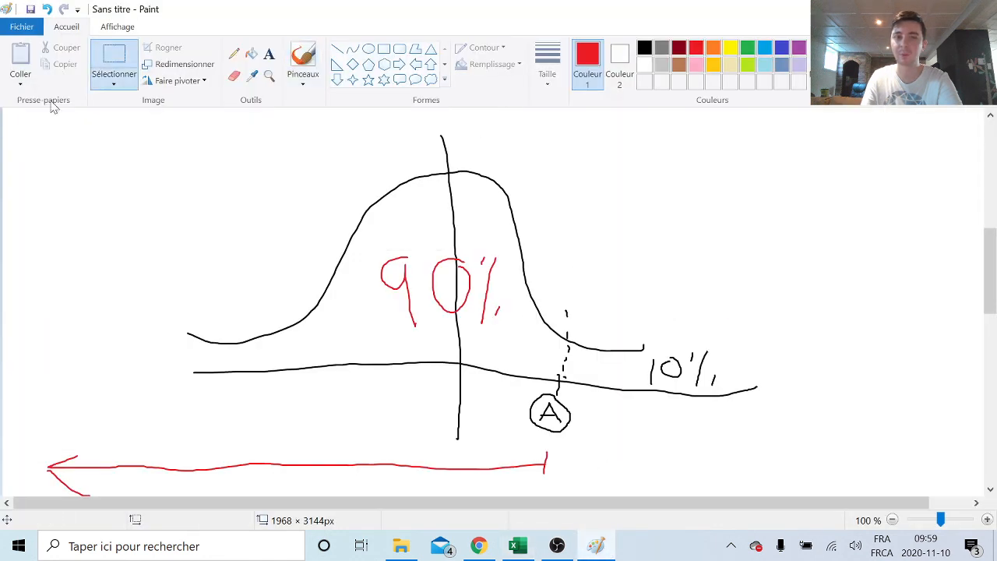
mouse_move(21, 118)
mouse_down()
mouse_move(801, 437)
mouse_move(849, 511)
mouse_move(881, 481)
mouse_up()
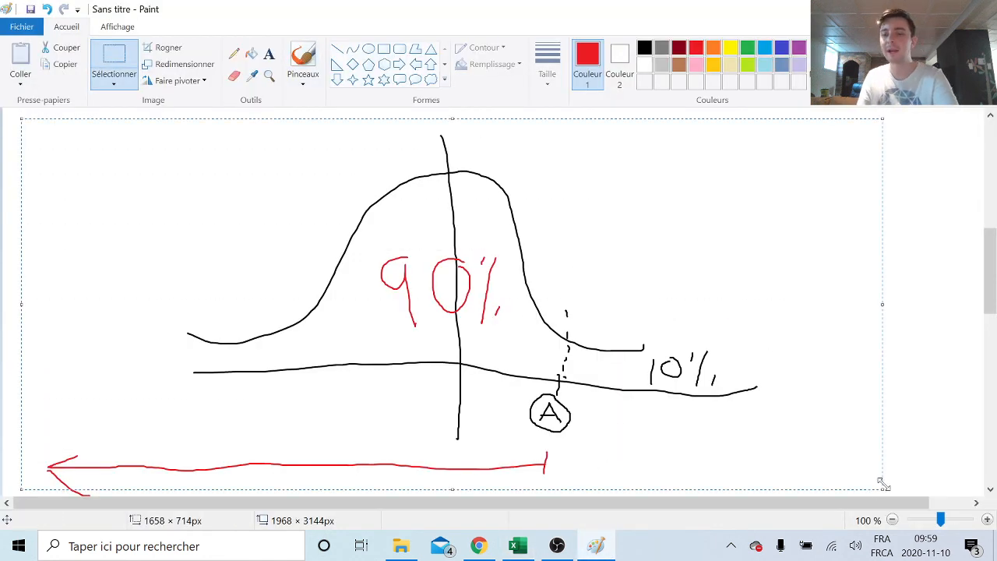
key(Delete)
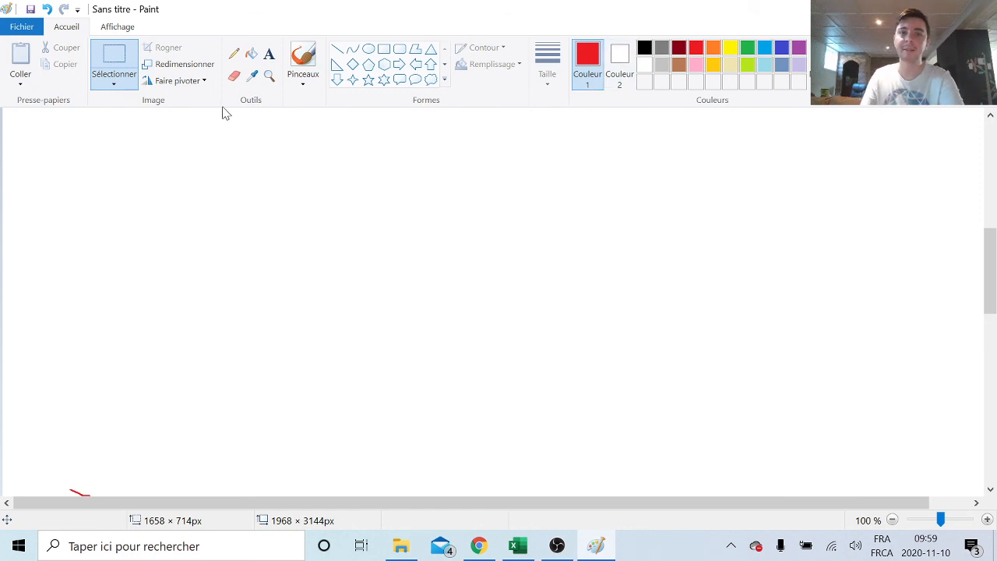
Sketch a new black bell curve with the brush on the cleared area.
click(303, 59)
click(645, 48)
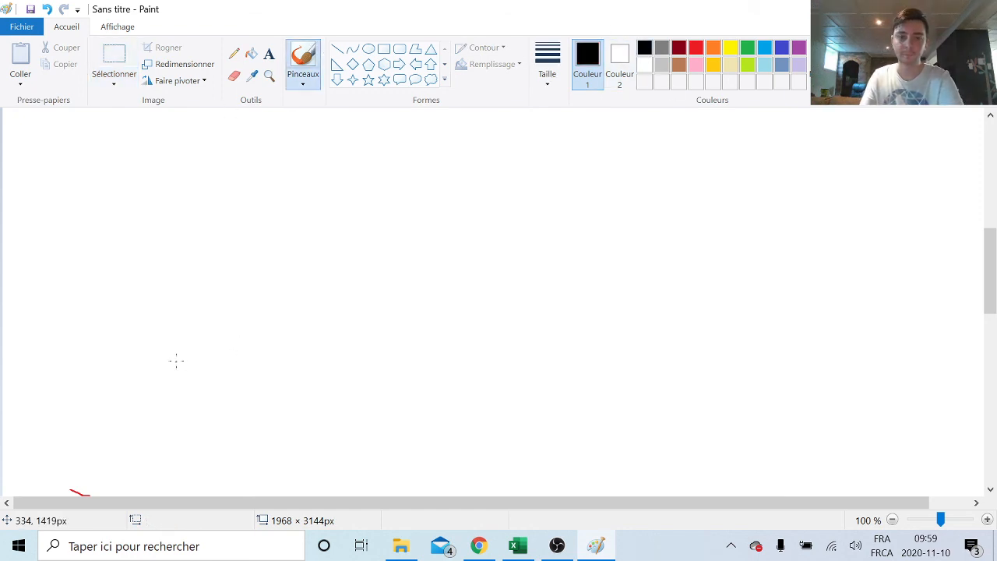
mouse_move(167, 360)
mouse_down()
mouse_move(244, 357)
mouse_move(429, 154)
mouse_move(556, 301)
mouse_move(645, 348)
mouse_up()
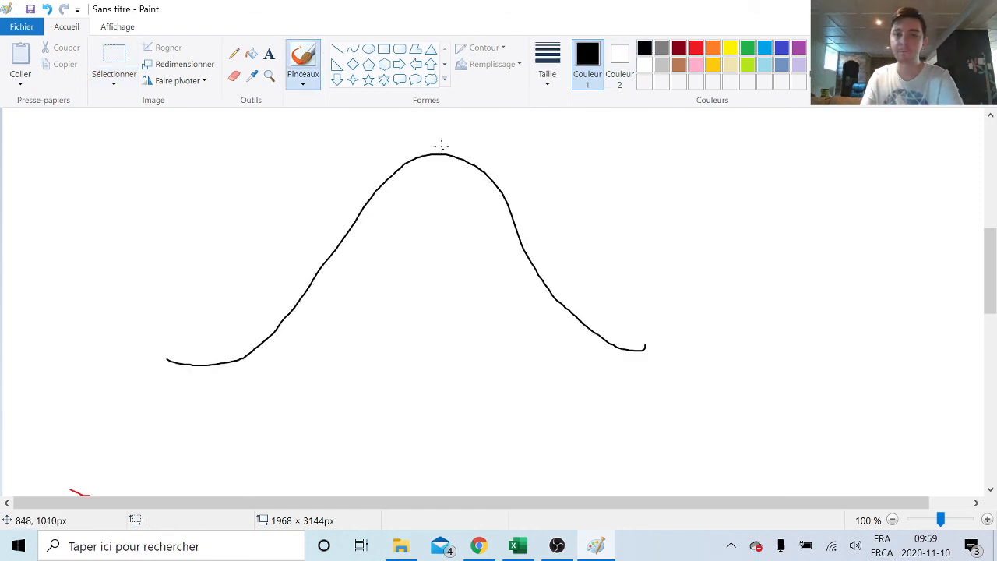
Draw a vertical centre line through the bell curve, a horizontal axis beneath it, and a vertical boundary line at each tail.
drag(428, 113, 446, 444)
mouse_move(155, 402)
mouse_down()
mouse_move(374, 413)
mouse_move(826, 404)
mouse_up()
scroll(528, 301, down, 3)
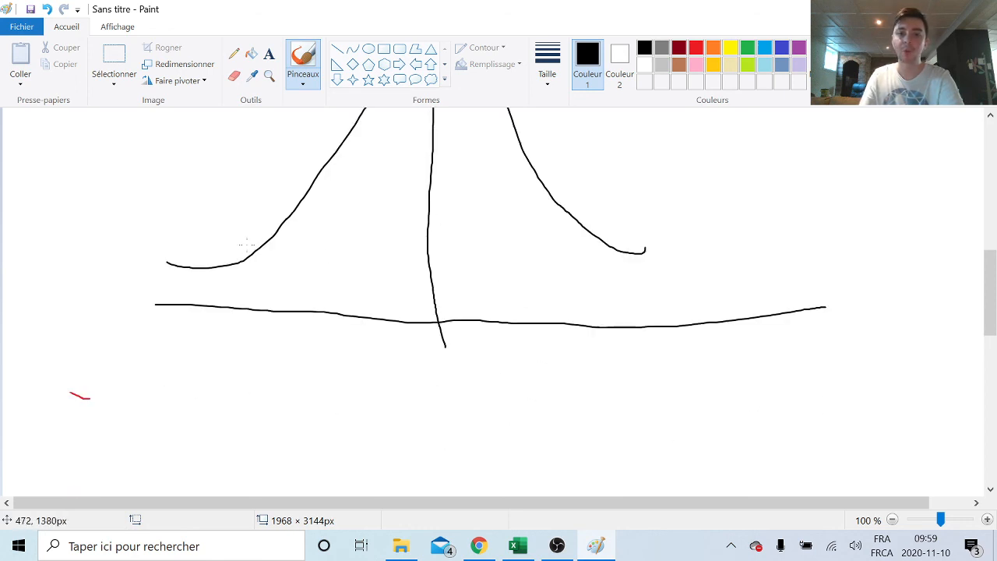
drag(247, 219, 247, 321)
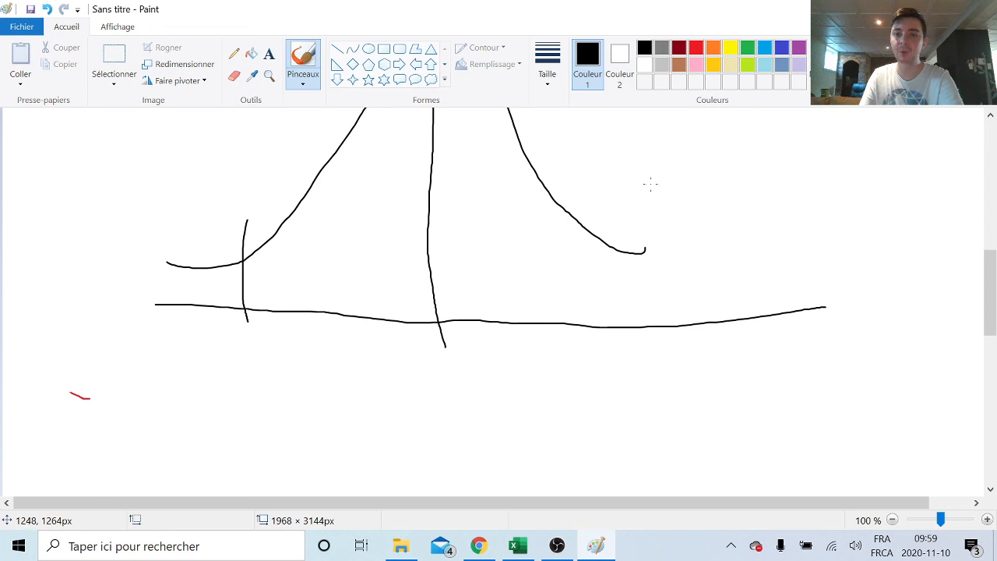
mouse_move(650, 184)
mouse_down()
mouse_move(646, 322)
mouse_move(655, 332)
mouse_up()
Handwrite 95% in the middle of the bell curve, between the two boundary lines.
scroll(655, 332, up, 5)
scroll(574, 276, down, 2)
mouse_move(400, 266)
mouse_down()
mouse_move(372, 267)
mouse_move(394, 307)
mouse_move(421, 283)
mouse_move(404, 303)
mouse_up()
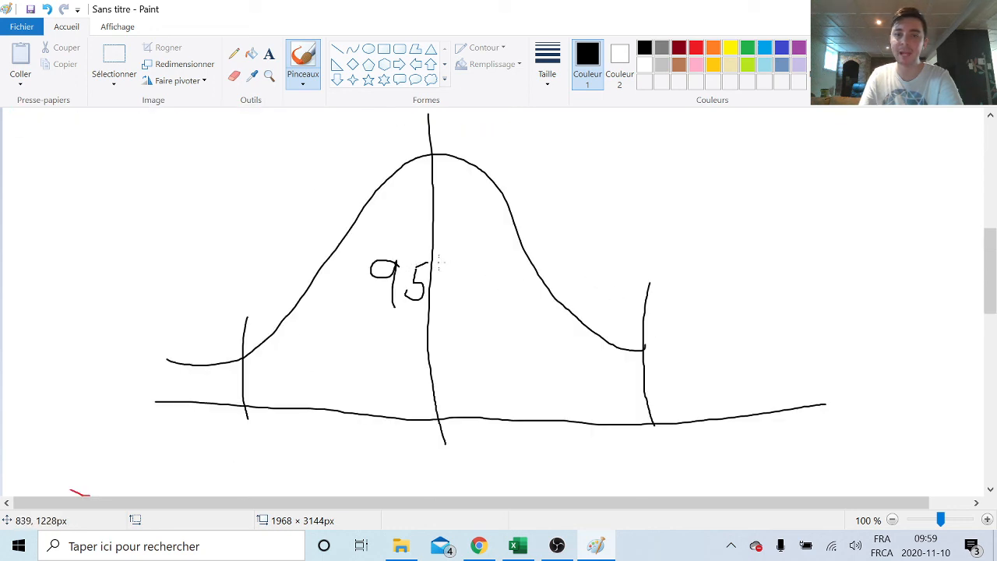
drag(445, 256, 424, 327)
drag(467, 302, 467, 303)
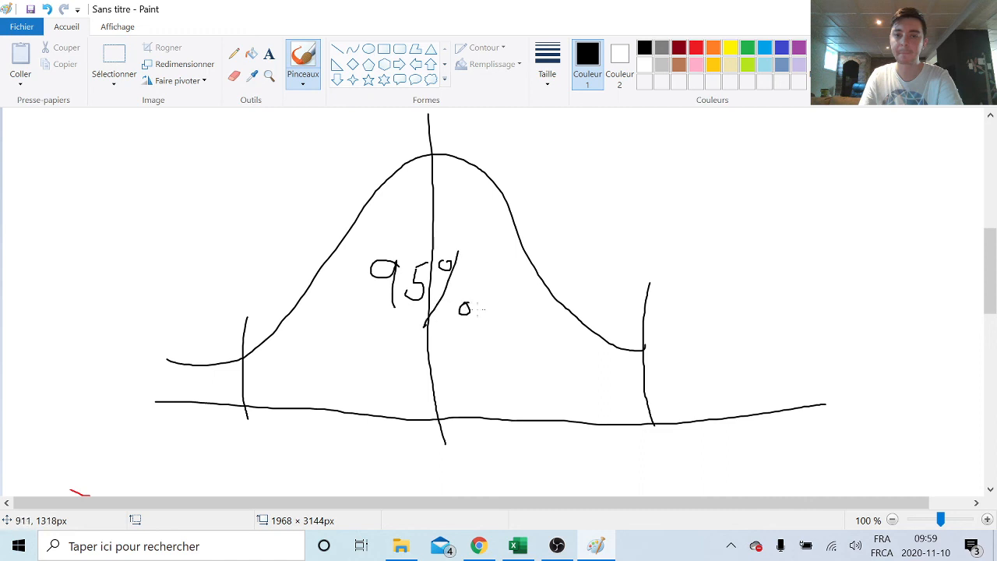
Handwrite 47,5% in each half of the area under the curve, on both sides of the centre line.
scroll(651, 336, down, 3)
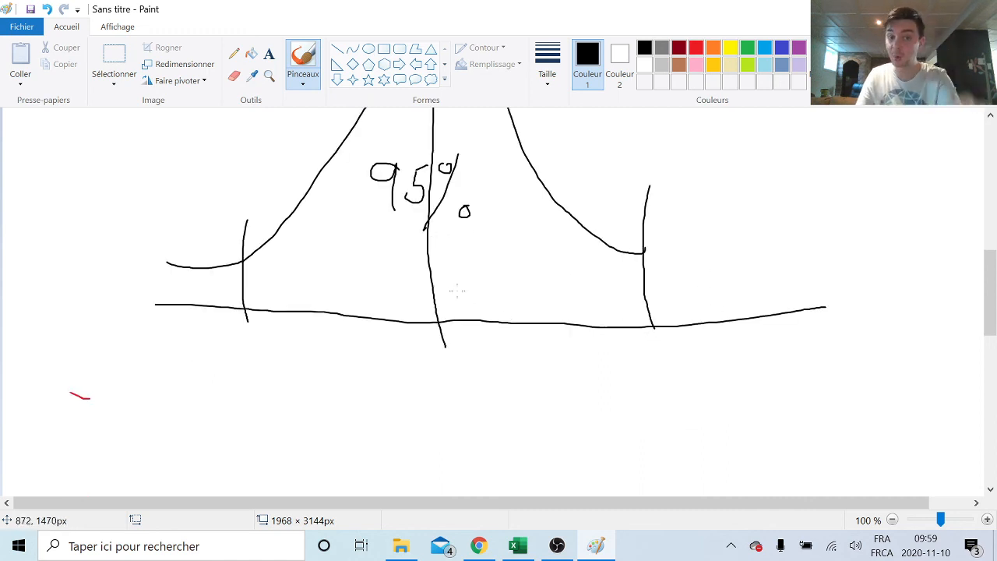
mouse_move(504, 255)
mouse_down()
mouse_move(504, 279)
mouse_move(550, 259)
mouse_move(580, 289)
mouse_up()
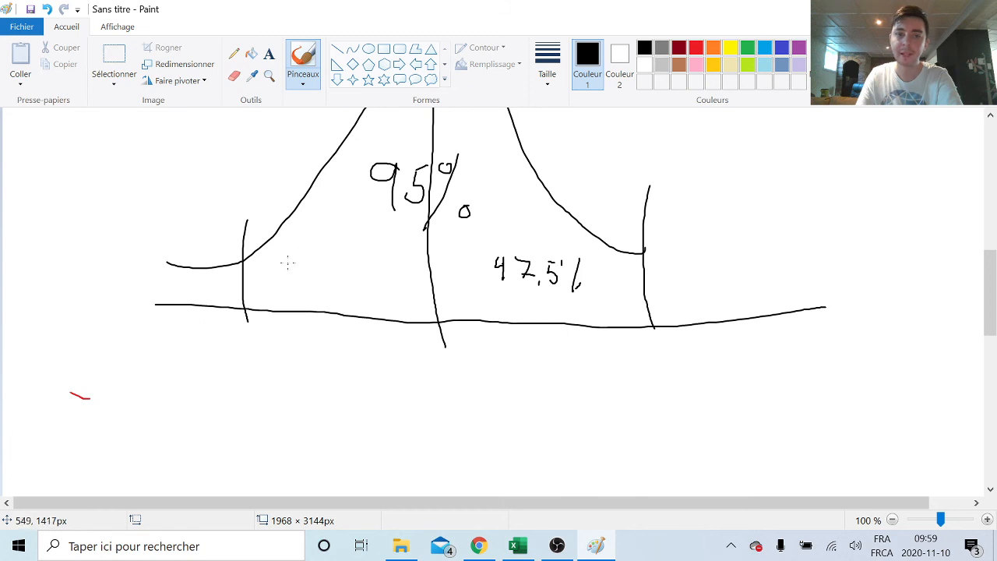
mouse_move(292, 257)
mouse_down()
mouse_move(302, 276)
mouse_move(320, 268)
mouse_move(319, 276)
mouse_up()
mouse_move(333, 262)
mouse_down()
mouse_move(332, 279)
mouse_move(342, 262)
mouse_move(348, 285)
mouse_move(356, 277)
mouse_up()
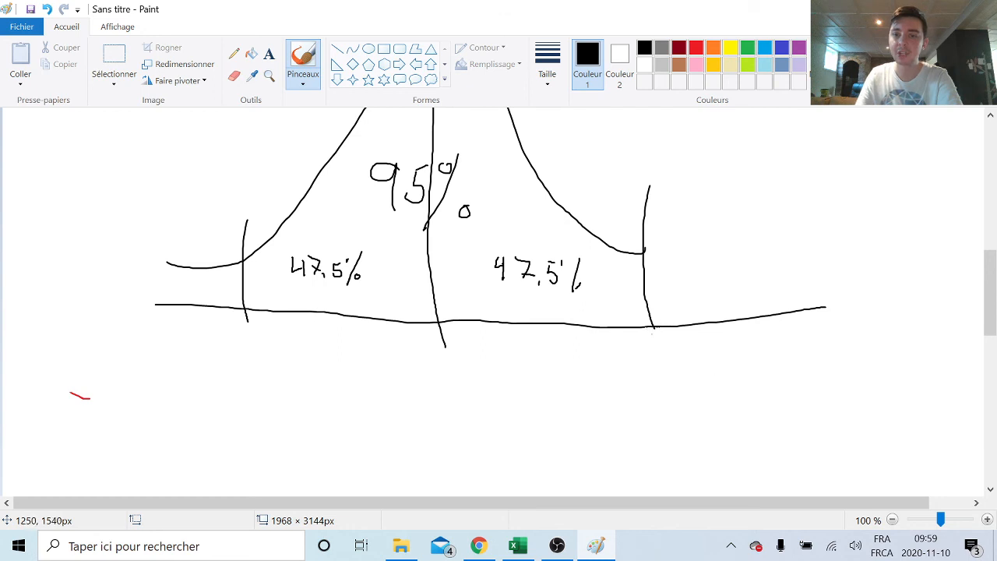
Mark the right boundary's foot with a small arrow labelled z, and label the end of the horizontal axis Z.
drag(653, 334, 656, 337)
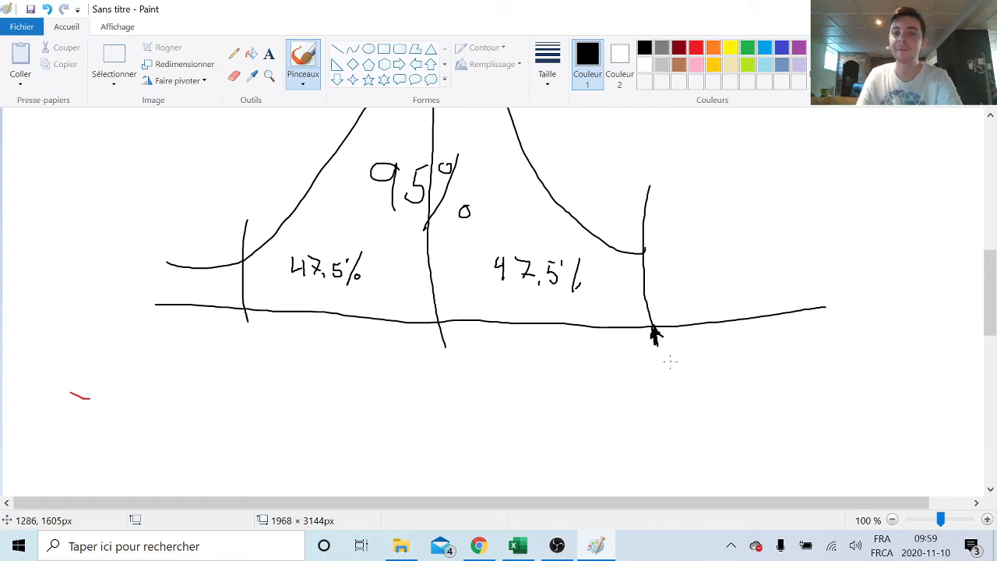
mouse_move(845, 301)
mouse_down()
mouse_move(852, 332)
mouse_move(864, 333)
mouse_move(865, 317)
mouse_up()
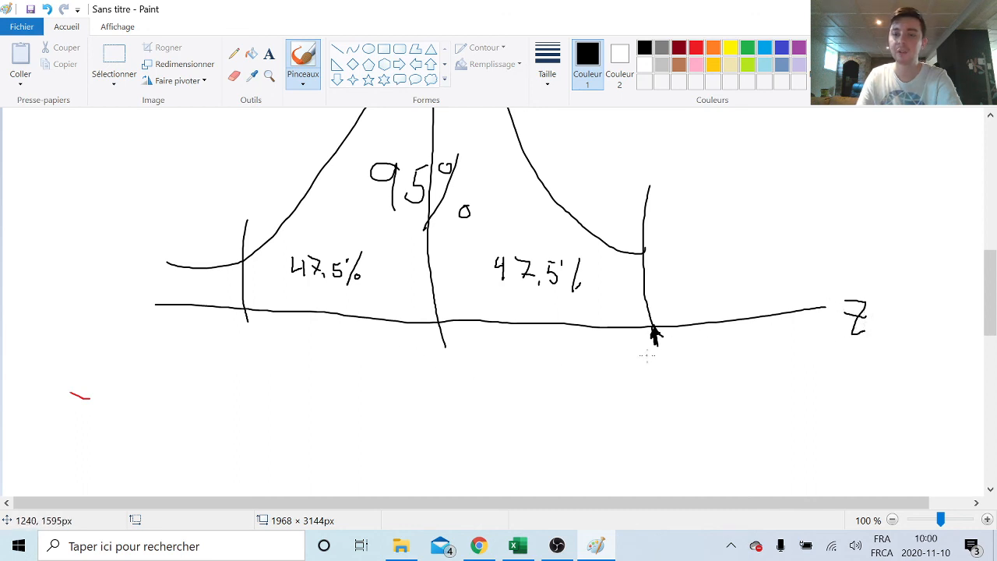
drag(659, 354, 663, 372)
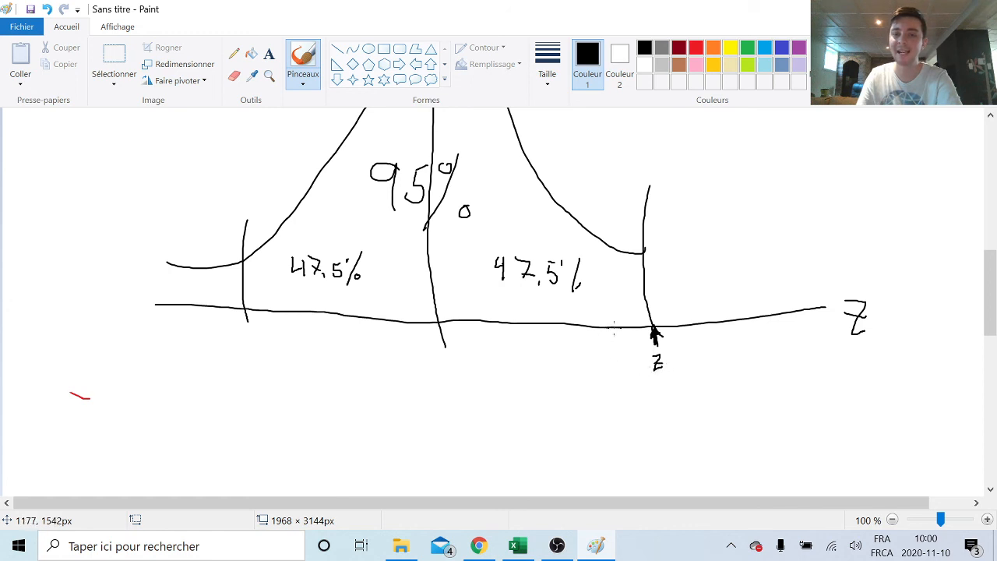
In red, draw a long leftward arrow beneath the axis from the z mark and circle the z label.
click(695, 47)
mouse_move(648, 380)
mouse_down()
mouse_move(308, 371)
mouse_move(19, 385)
mouse_move(34, 371)
mouse_move(23, 388)
mouse_move(40, 396)
mouse_up()
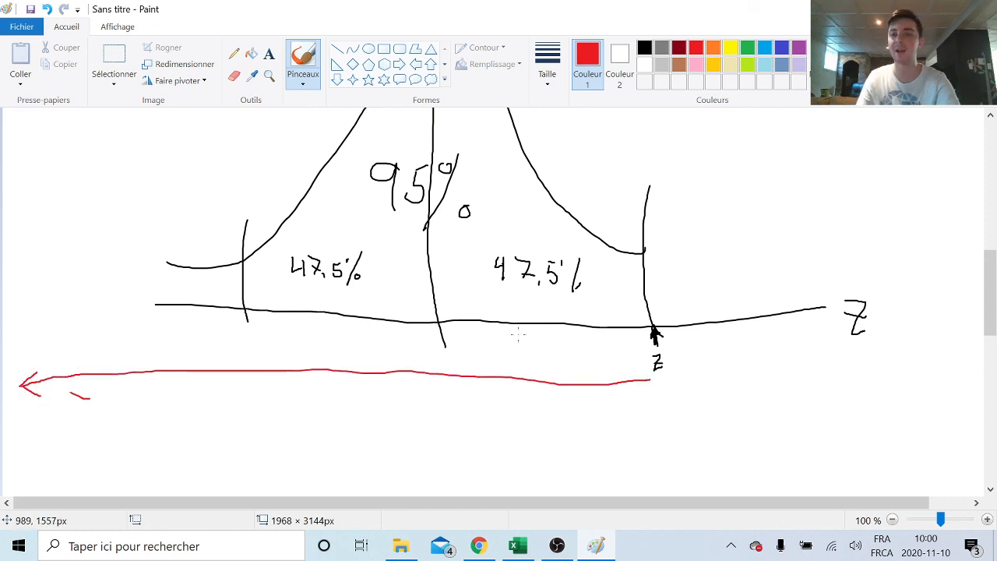
mouse_move(659, 340)
mouse_down()
mouse_move(669, 374)
mouse_move(660, 348)
mouse_up()
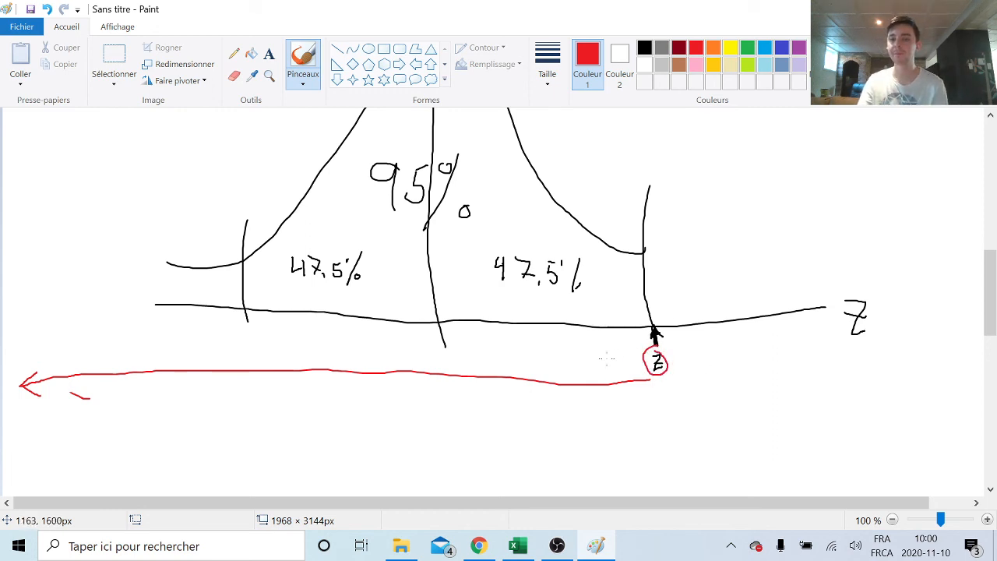
Divide the red arrow with a tick below the curve's centre and label its left part 50% and its right part 47,5%.
scroll(609, 361, up, 1)
scroll(639, 390, down, 1)
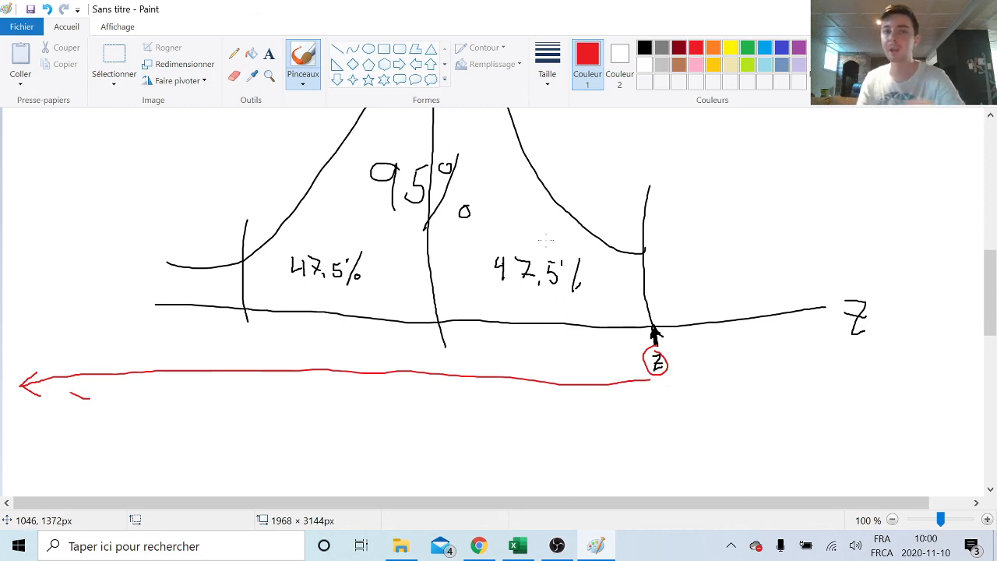
scroll(450, 211, up, 1)
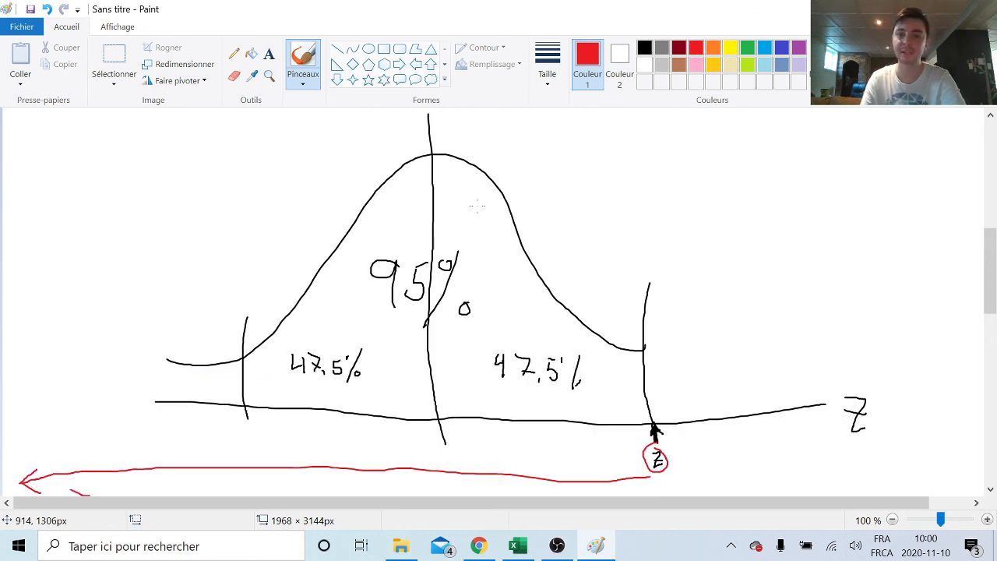
scroll(491, 217, down, 1)
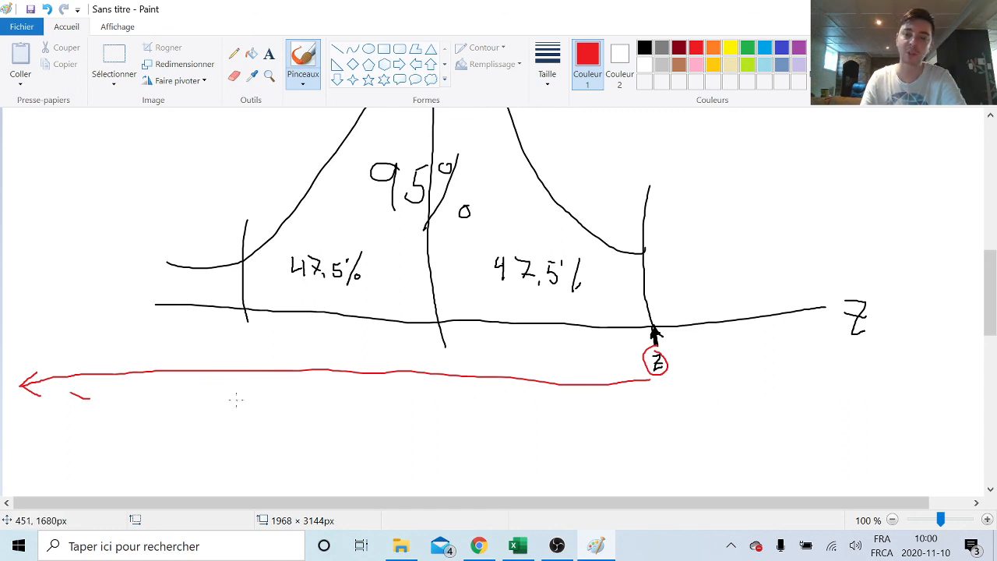
drag(449, 364, 448, 413)
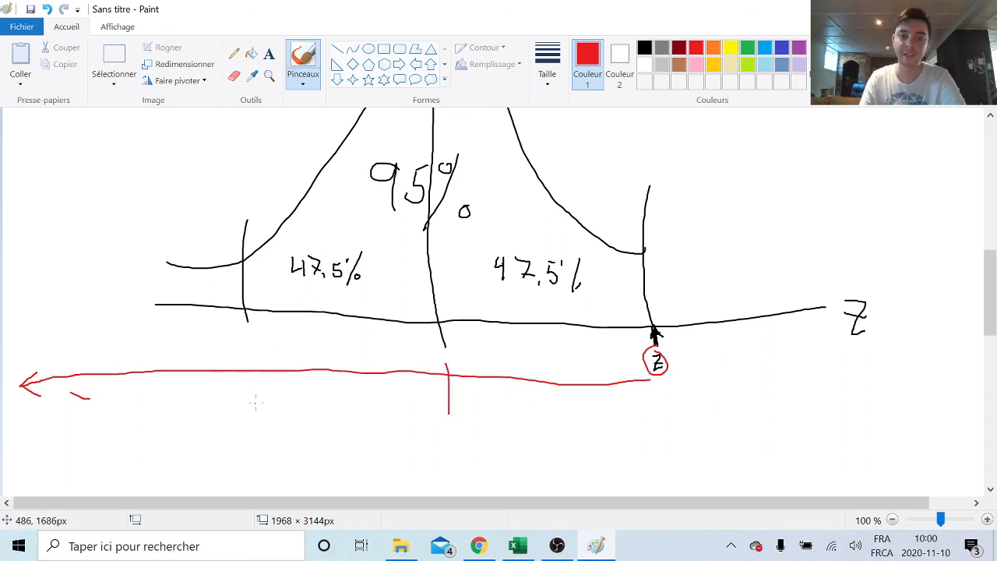
mouse_move(261, 397)
mouse_down()
mouse_move(270, 411)
mouse_move(251, 421)
mouse_move(272, 392)
mouse_move(299, 426)
mouse_move(304, 395)
mouse_move(318, 402)
mouse_up()
drag(341, 390, 331, 435)
mouse_move(347, 421)
mouse_down()
mouse_move(344, 428)
mouse_move(348, 422)
mouse_up()
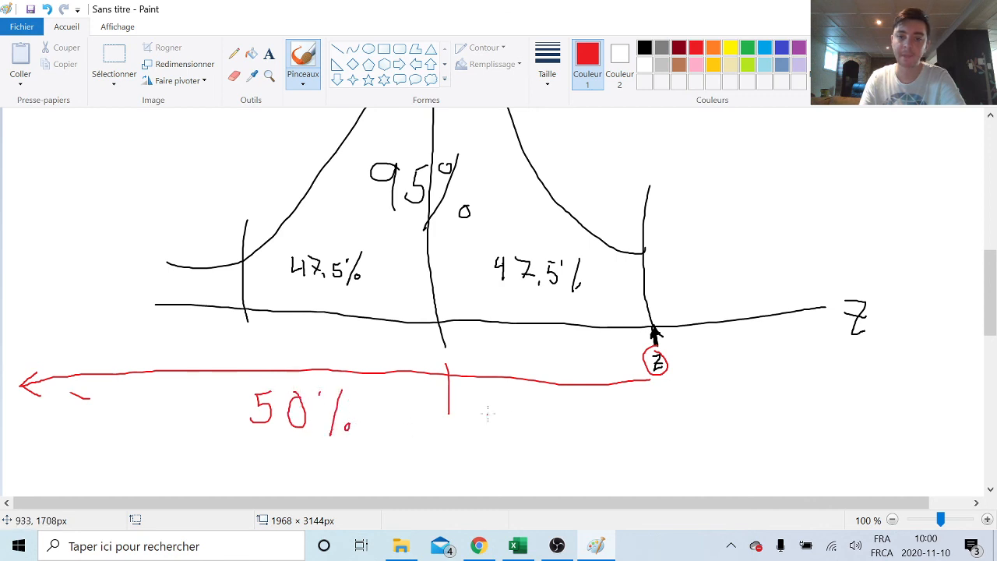
drag(511, 399, 511, 417)
mouse_move(517, 407)
mouse_down()
mouse_move(532, 405)
mouse_move(530, 423)
mouse_move(570, 416)
mouse_move(576, 436)
mouse_up()
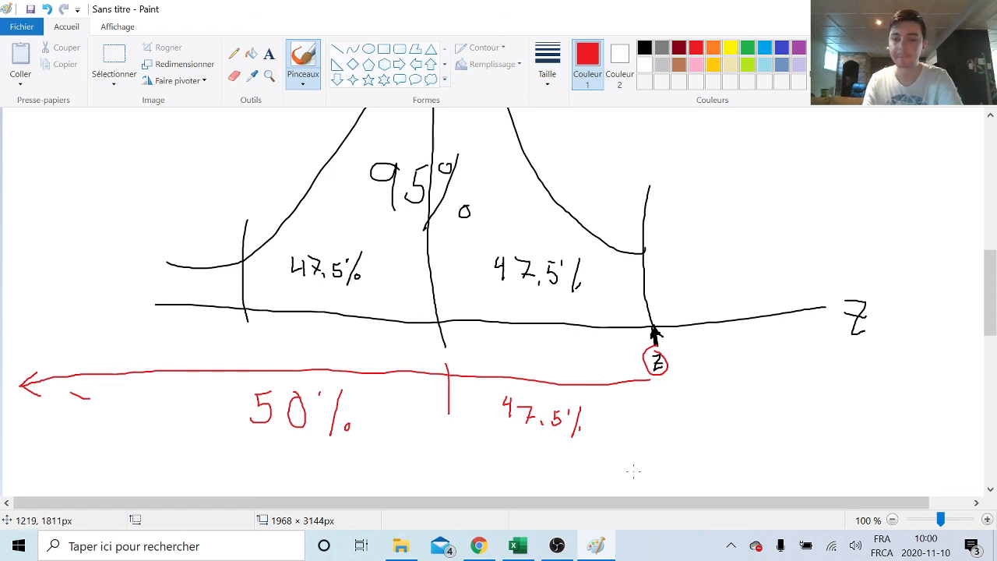
Switch to Excel and start a LOI.NORMALE.STANDARD.INVERSE.N formula in the Zalpha sur 2 cell P23.
click(515, 545)
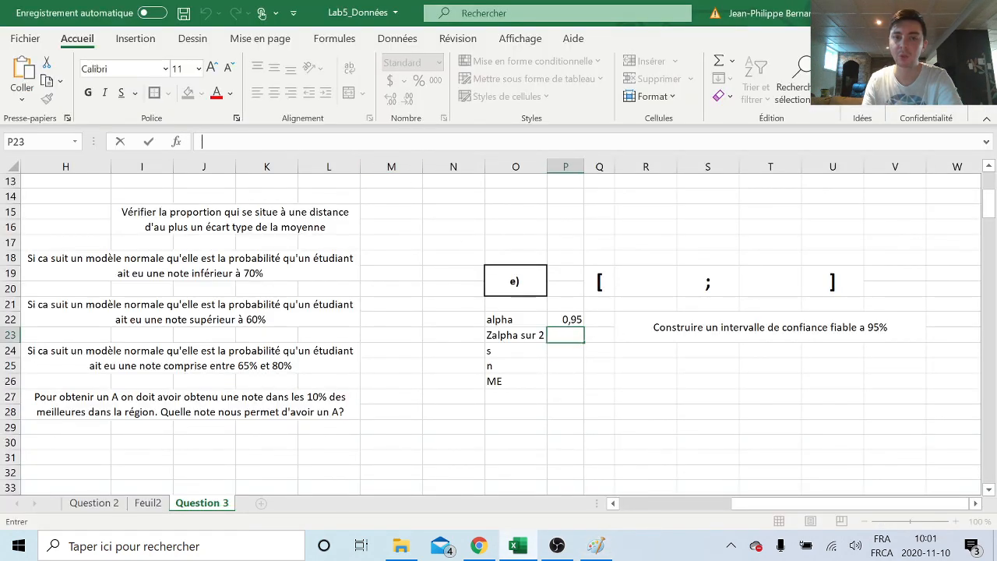
text(=loi.)
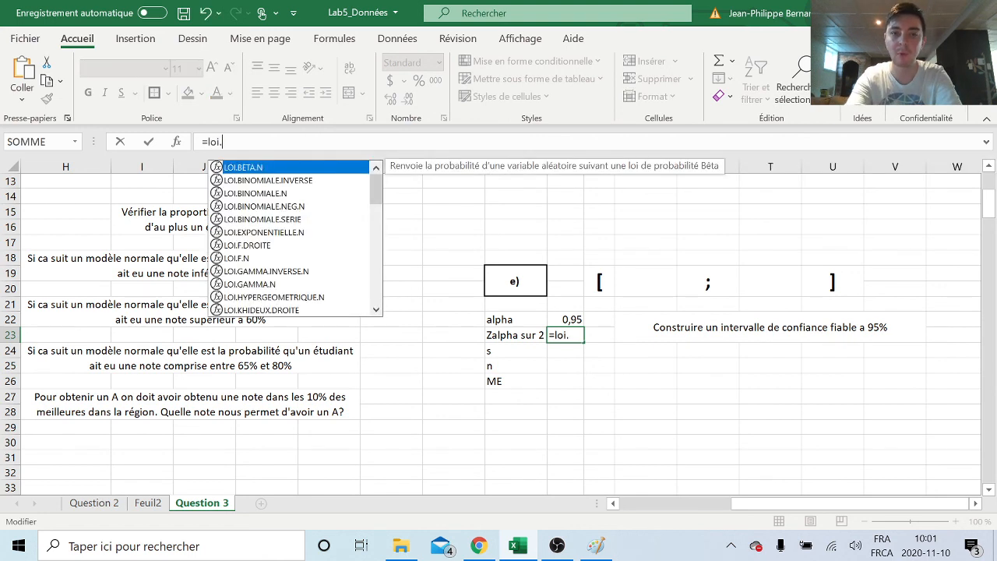
text(norma)
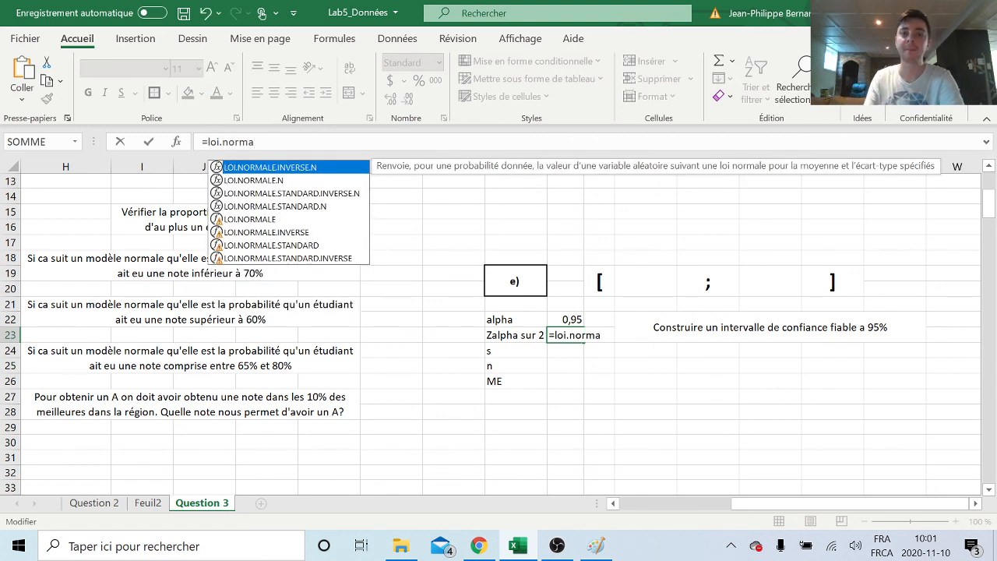
click(339, 194)
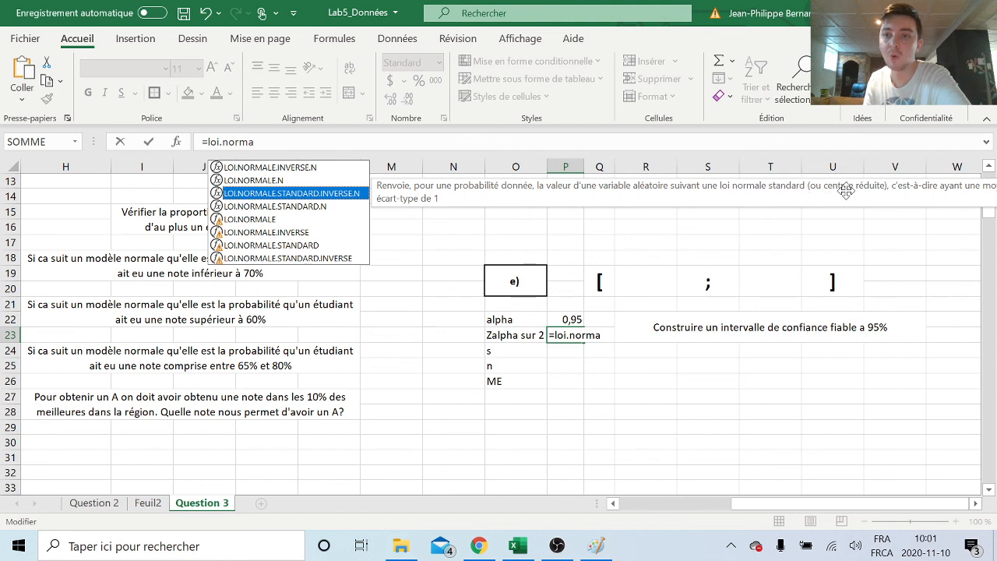
double_click(315, 193)
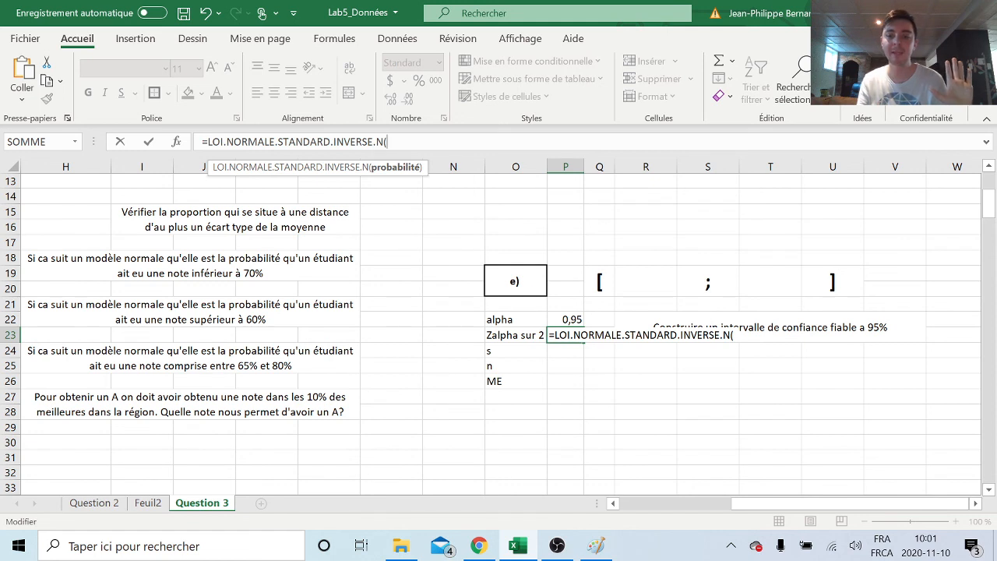
text(0)
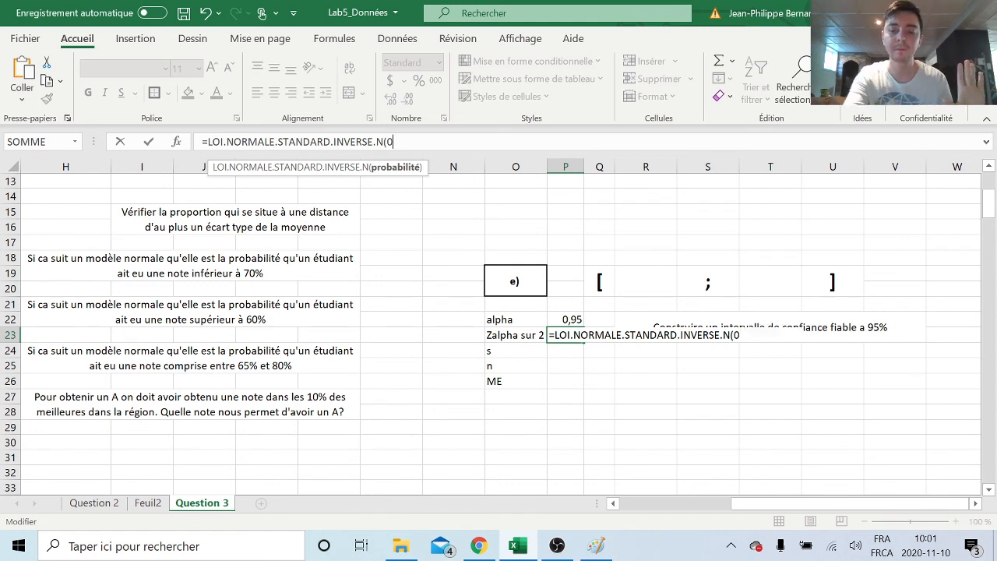
text(,97)
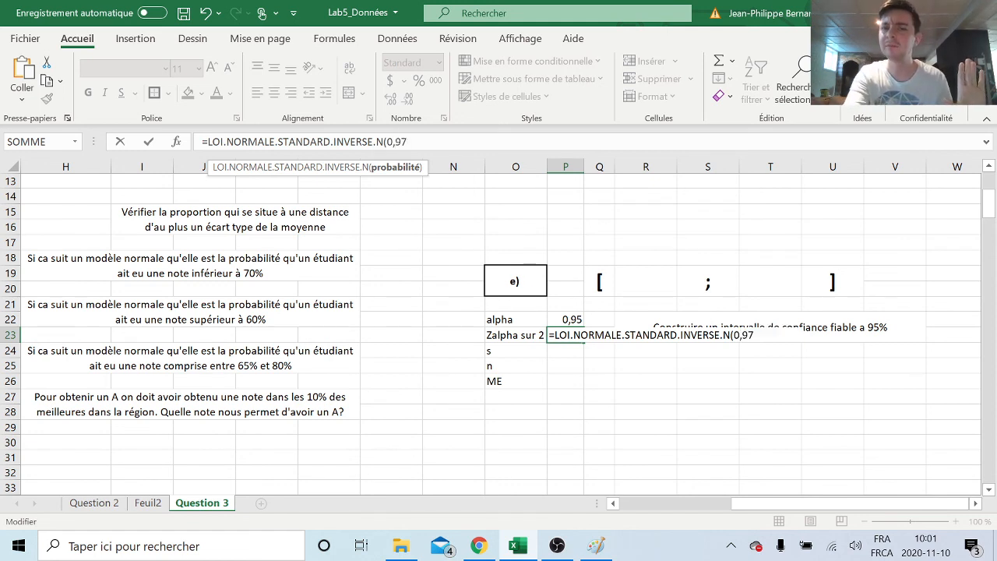
text(5)
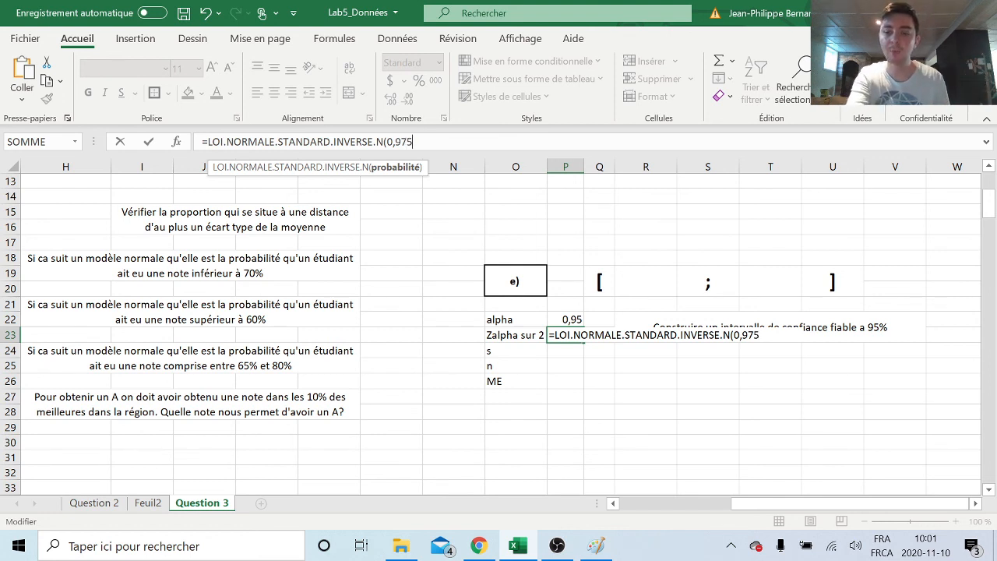
key(BackSpace)
key(BackSpace)
key(BackSpace)
key(BackSpace)
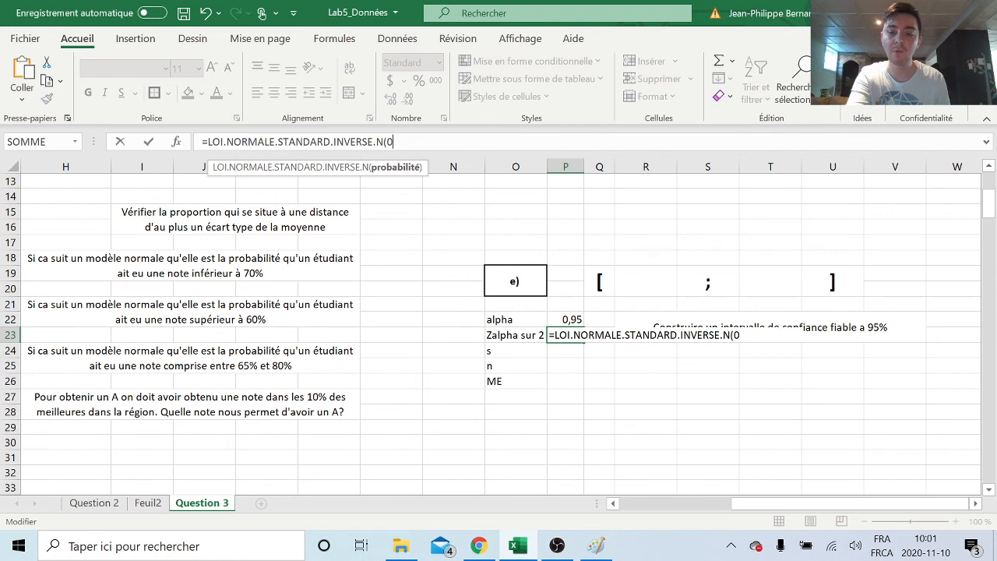
Complete the P23 formula with 0,5+P22/2 as its probability argument.
text(,5)
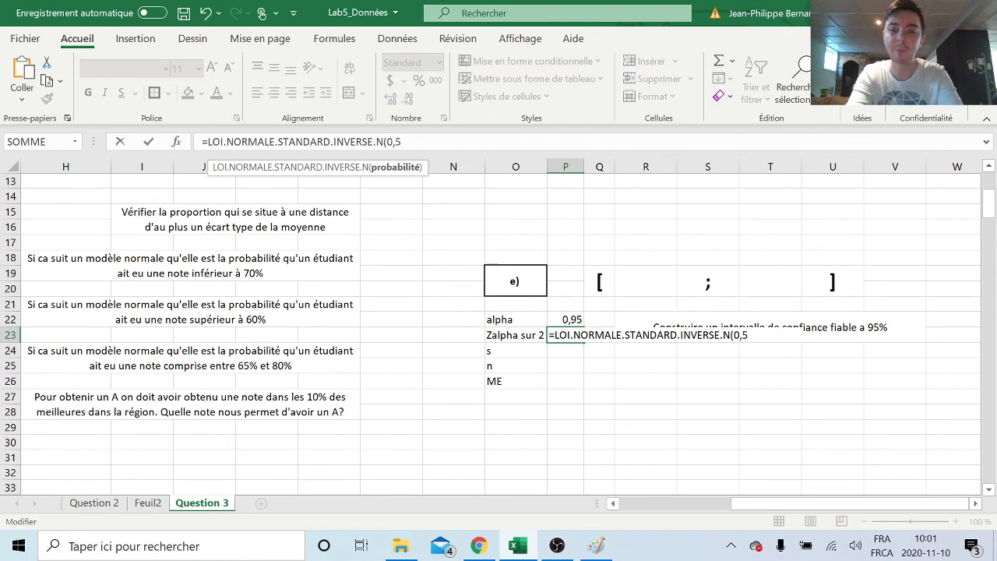
text(+)
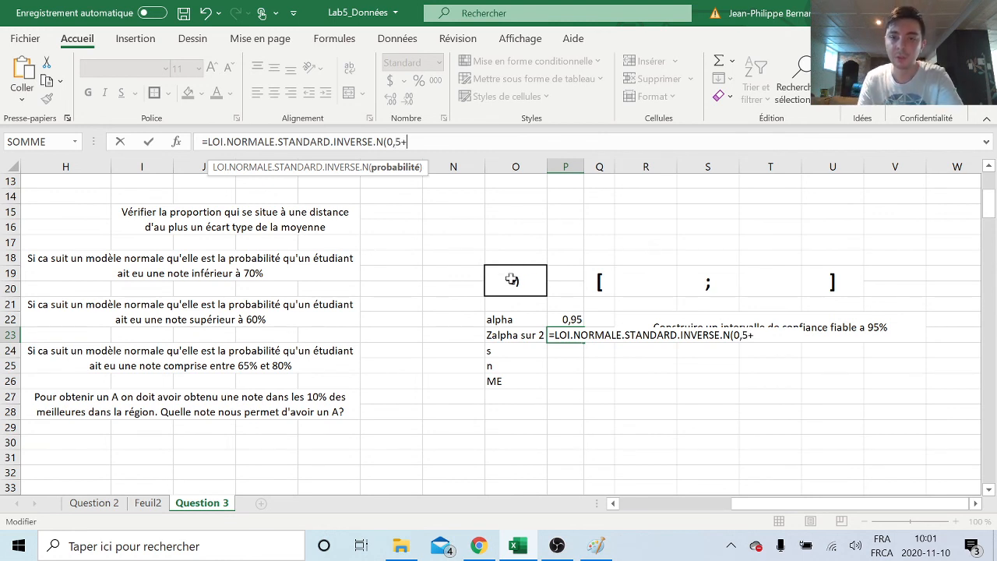
click(560, 321)
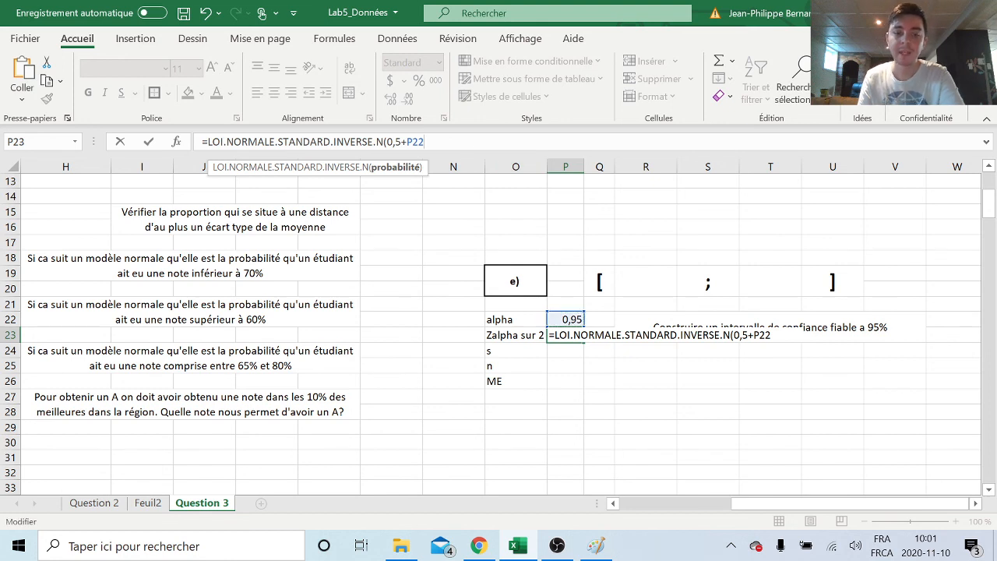
text(/2))
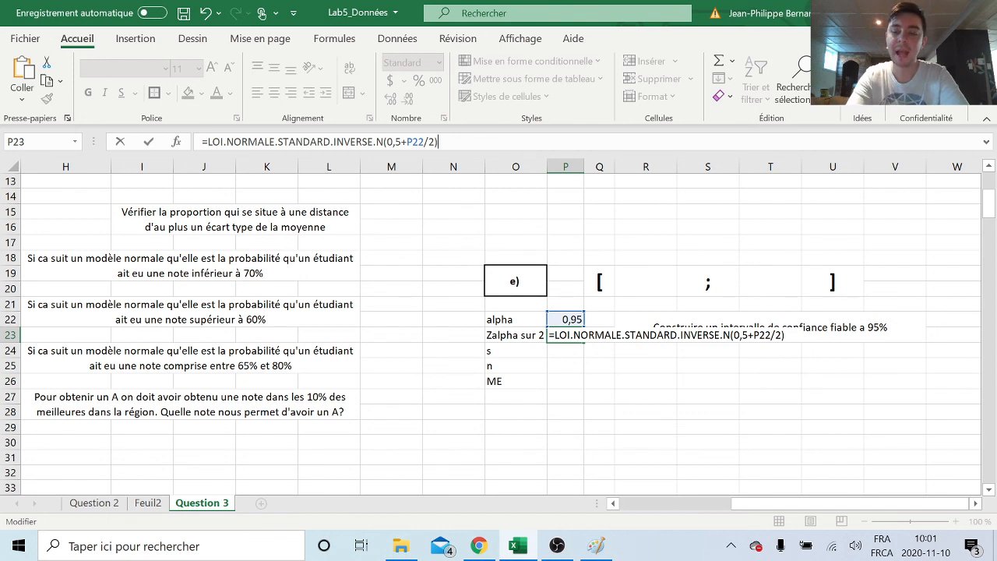
key(Return)
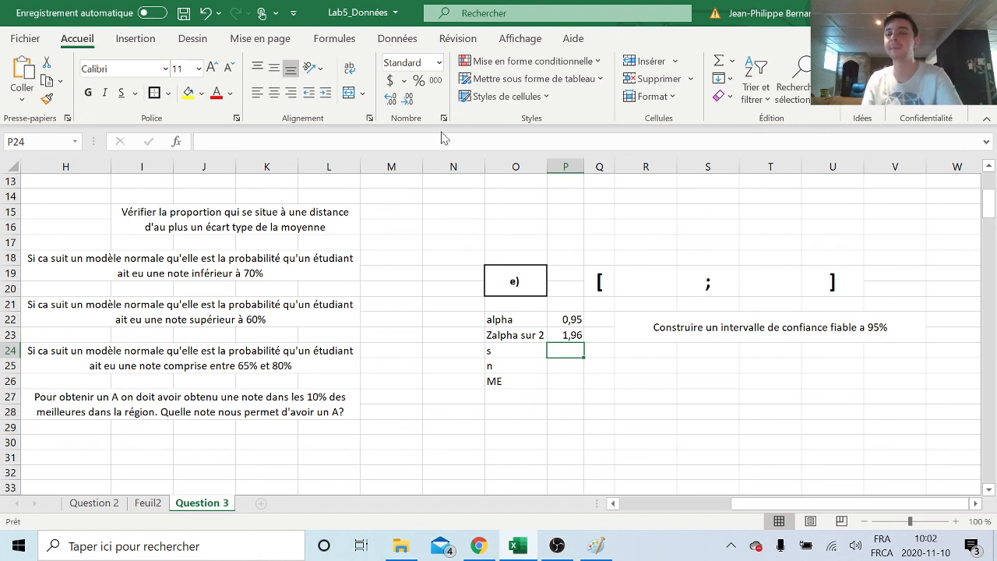
Check the formula in P23 and change alpha in P22 to 0,99.
click(571, 336)
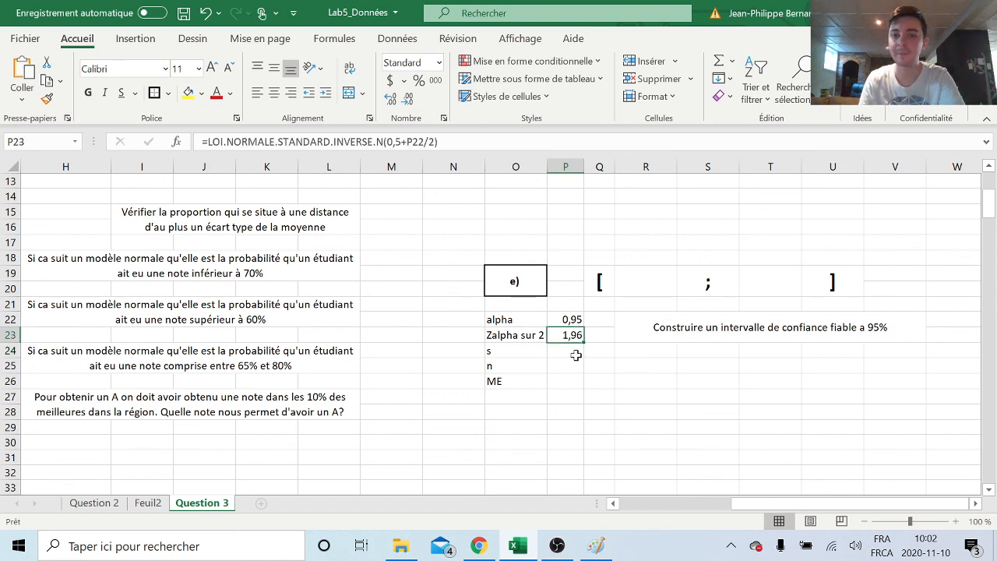
click(568, 320)
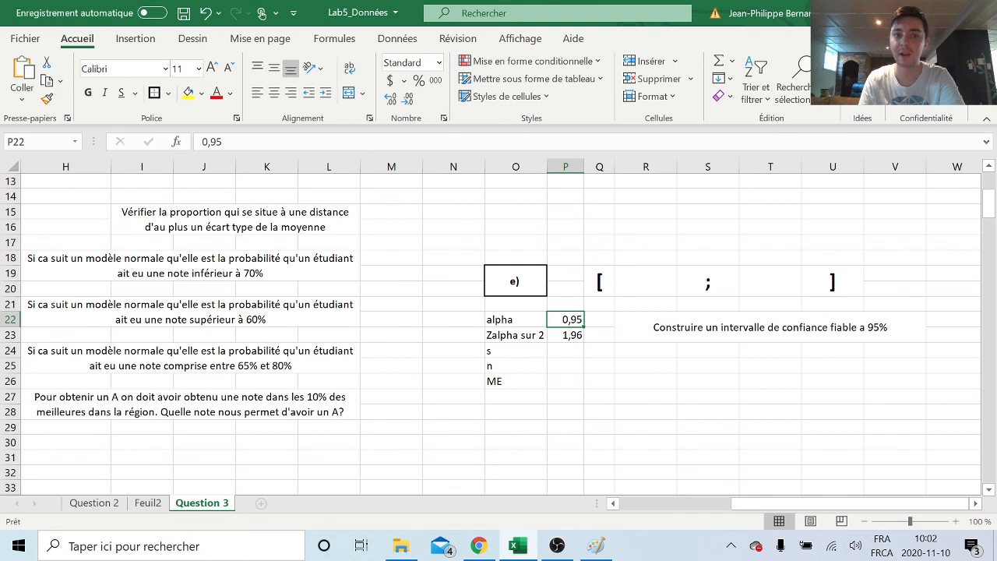
key(F2)
key(BackSpace)
text(9)
key(Return)
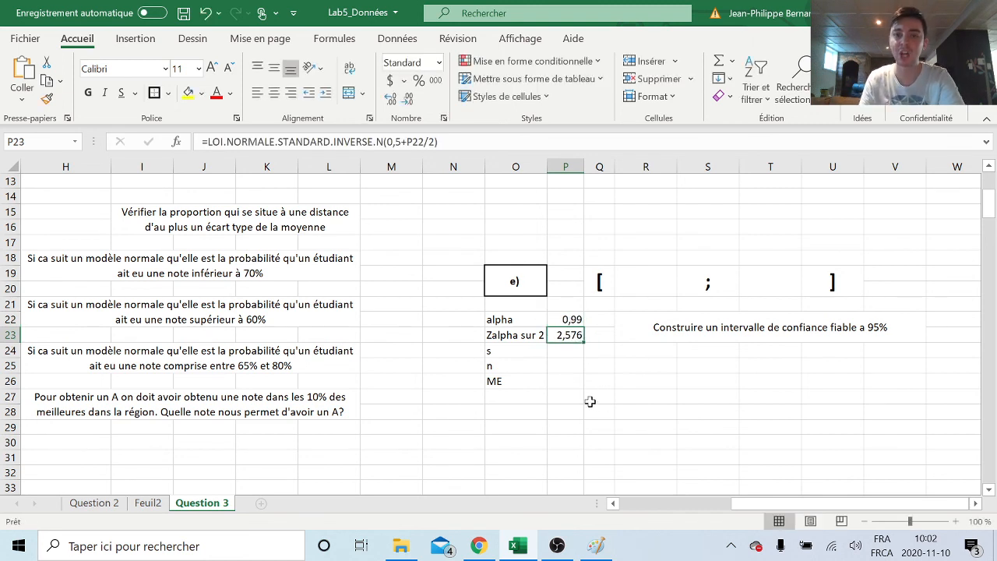
Set alpha in P22 to 0,95.
click(571, 322)
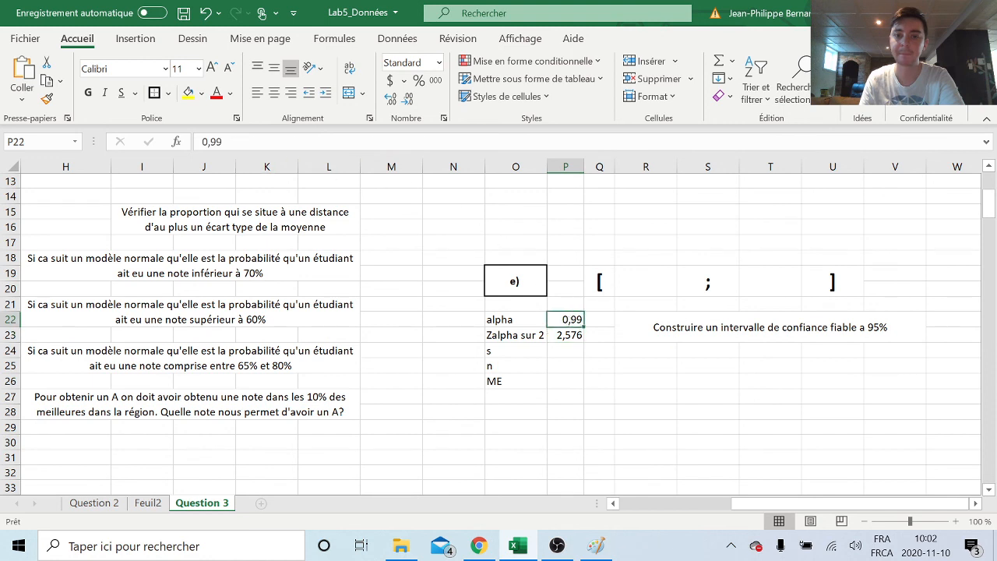
click(288, 143)
key(BackSpace)
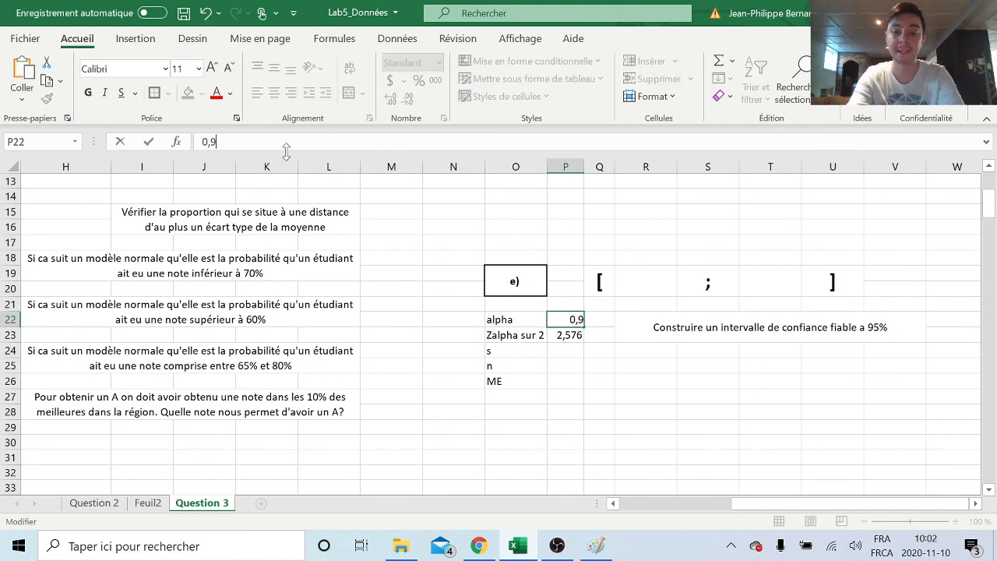
text(5)
key(Return)
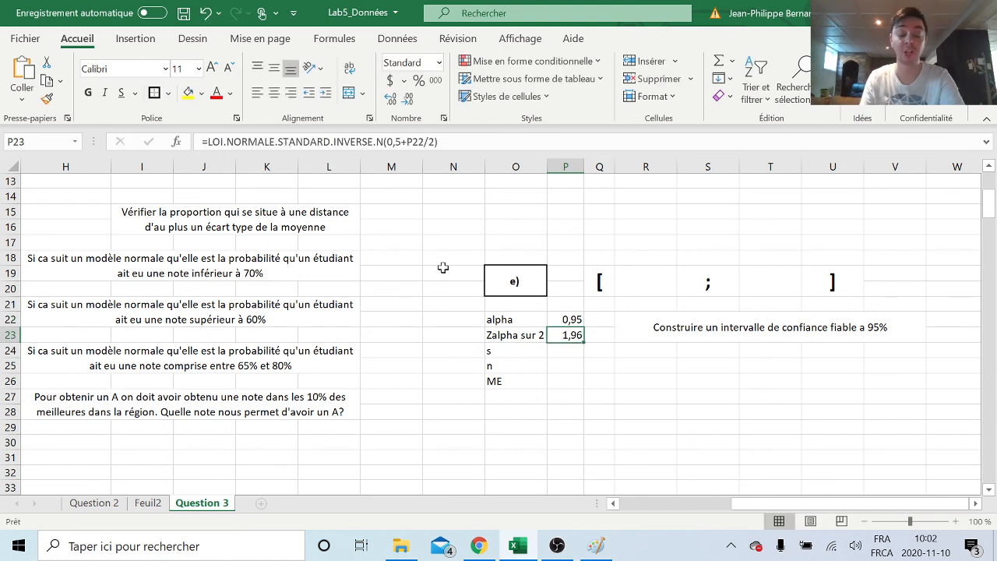
Fill in the margin of error inputs, entering =9 for s in P24 and 216 for n in P25.
click(574, 353)
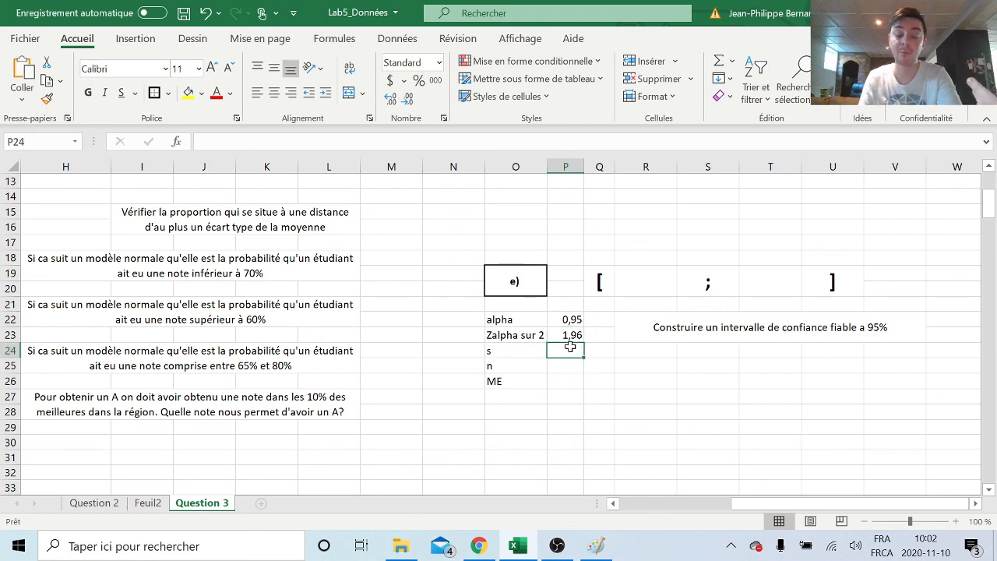
drag(796, 507, 748, 507)
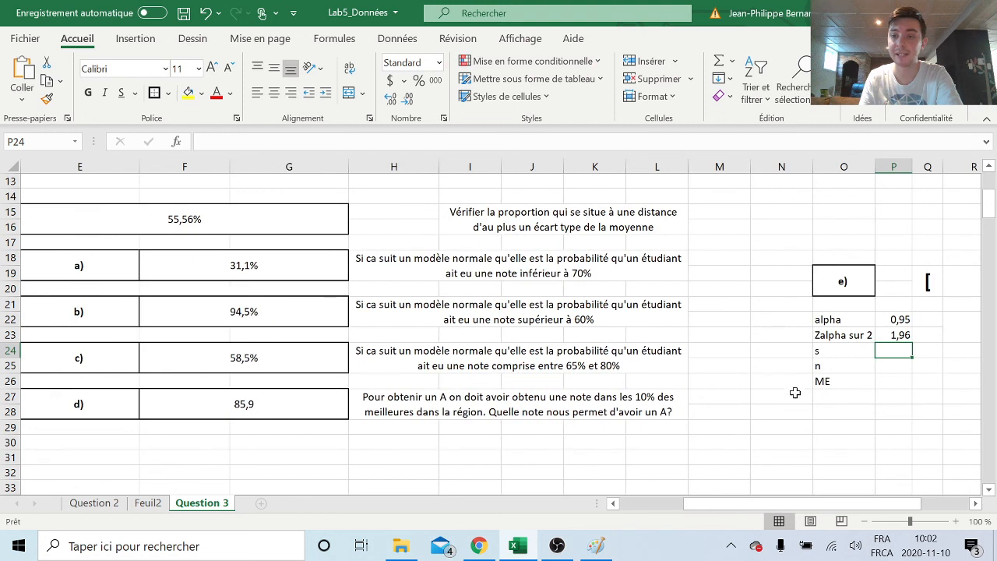
click(841, 352)
click(898, 355)
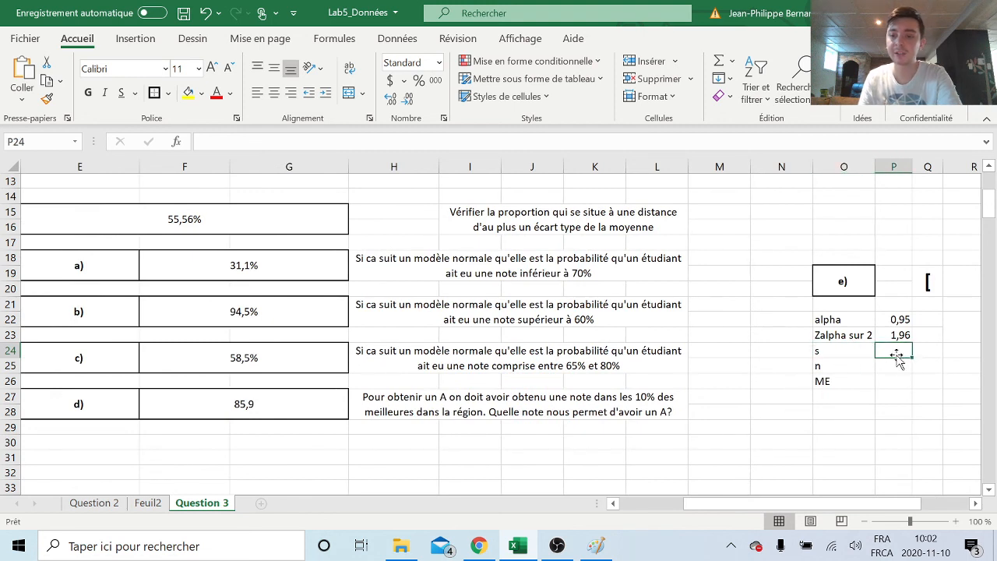
text(=9)
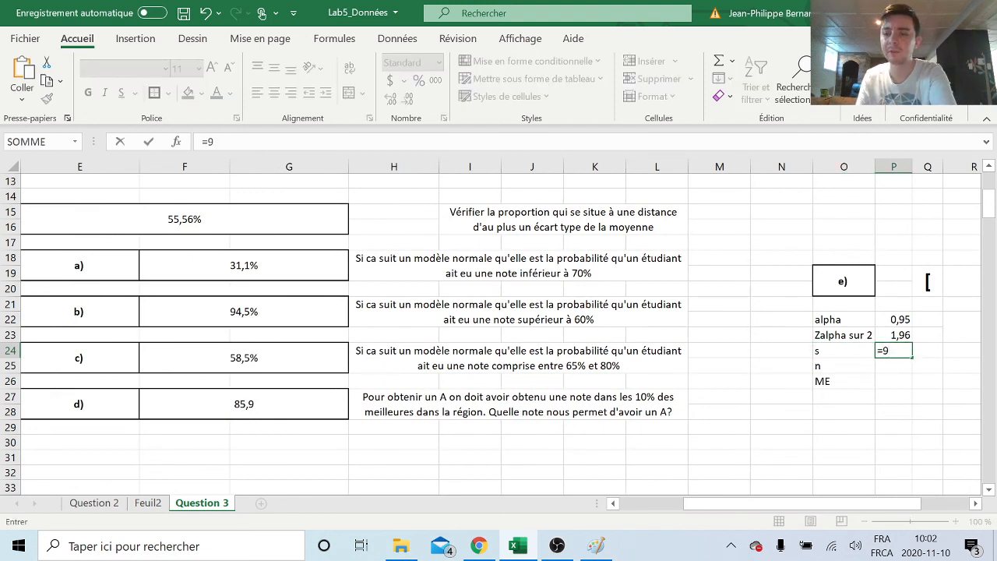
key(Return)
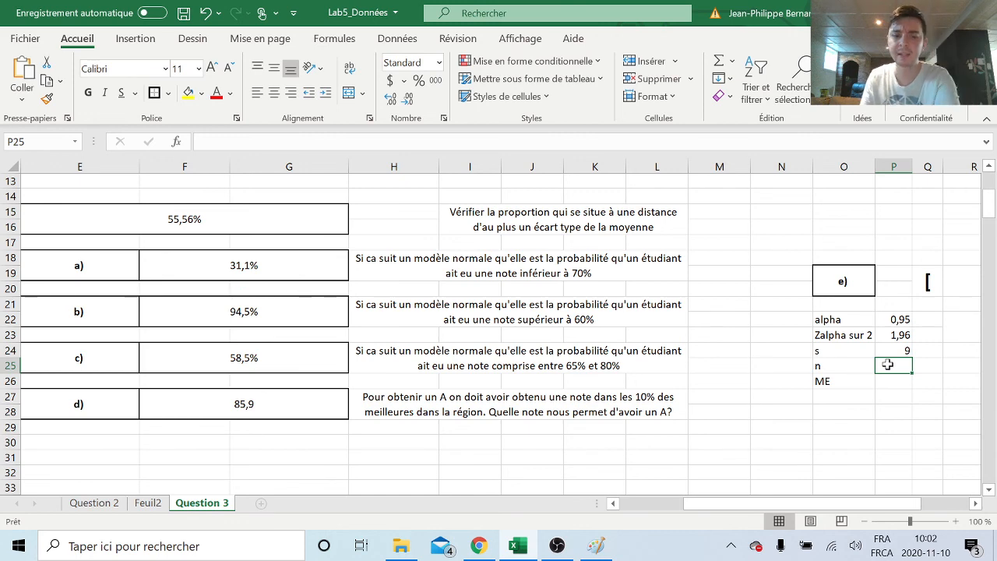
scroll(766, 360, up, 4)
scroll(775, 358, down, 3)
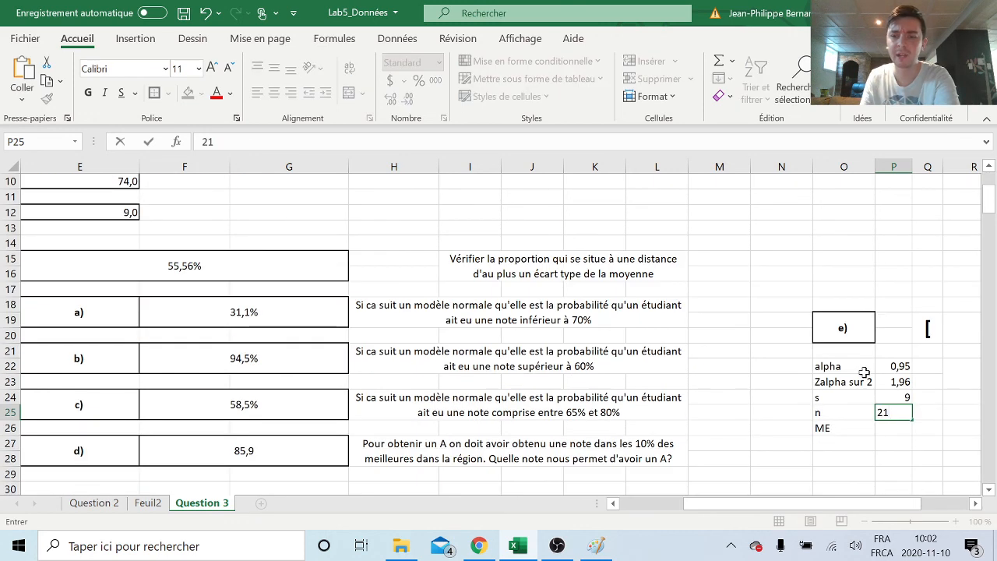
key(Return)
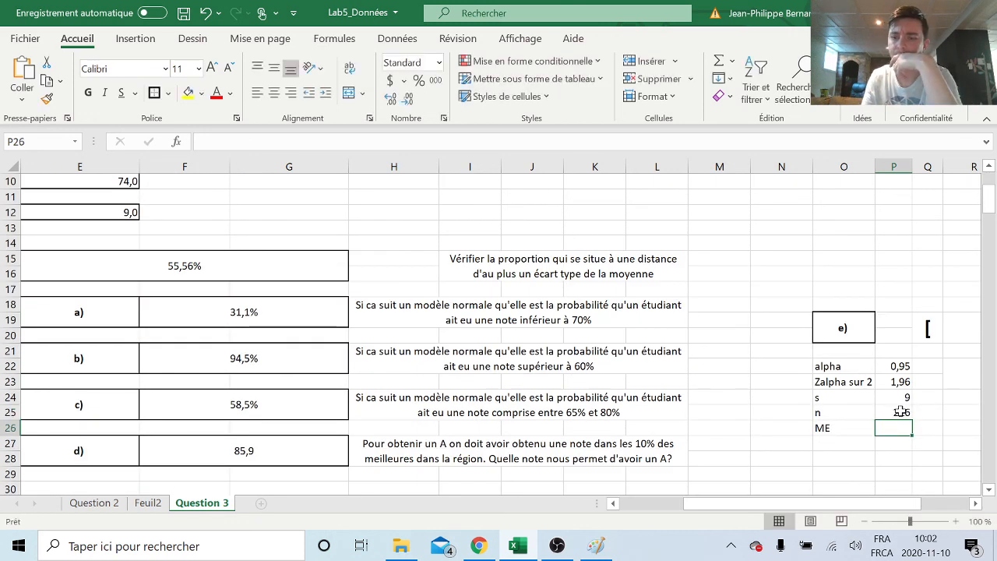
Compute the margin of error ME in P26 with the formula =P23*P24/RACINE(P25).
mouse_move(891, 504)
mouse_down()
mouse_move(904, 510)
mouse_move(885, 507)
mouse_up()
text(=)
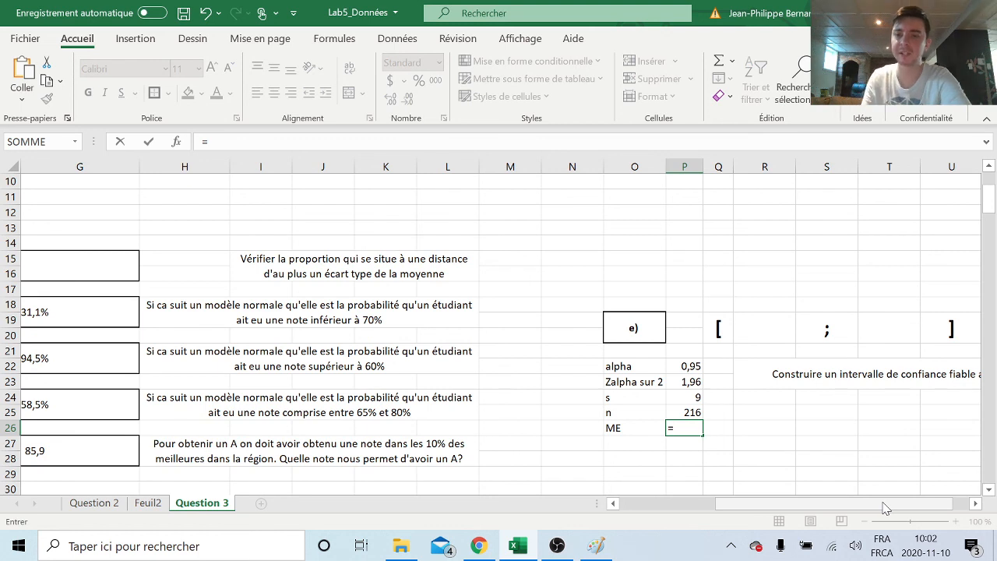
click(693, 385)
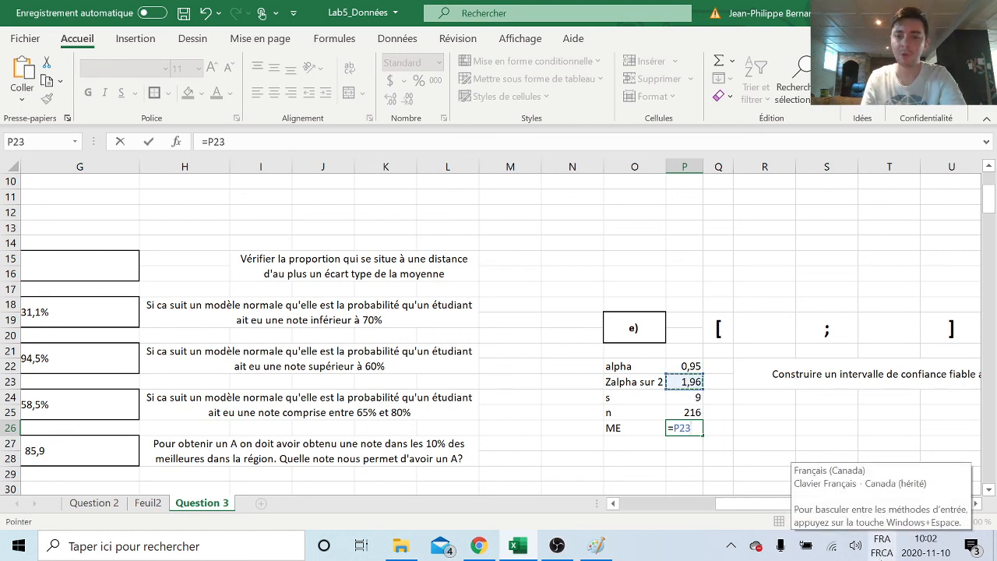
text(*)
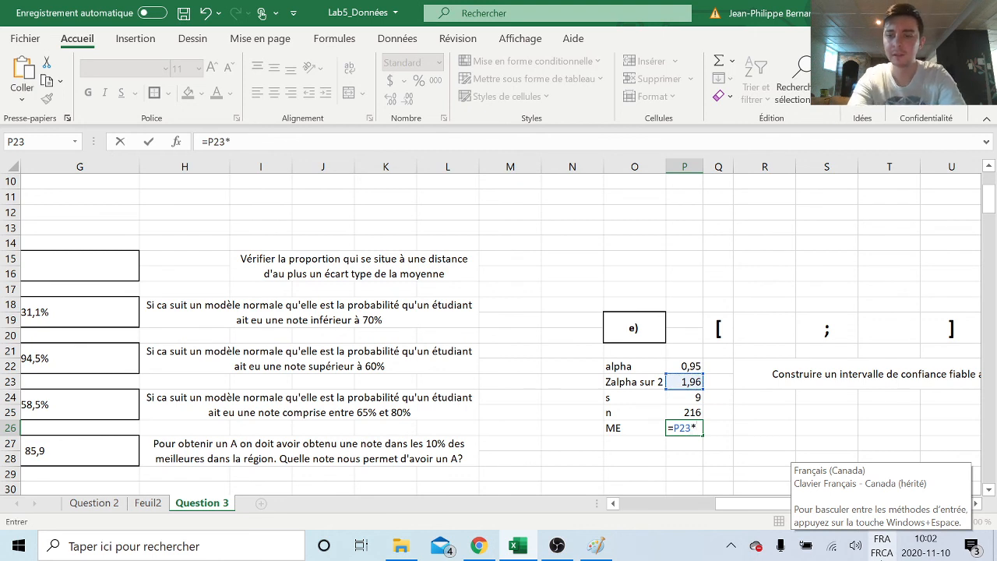
click(697, 397)
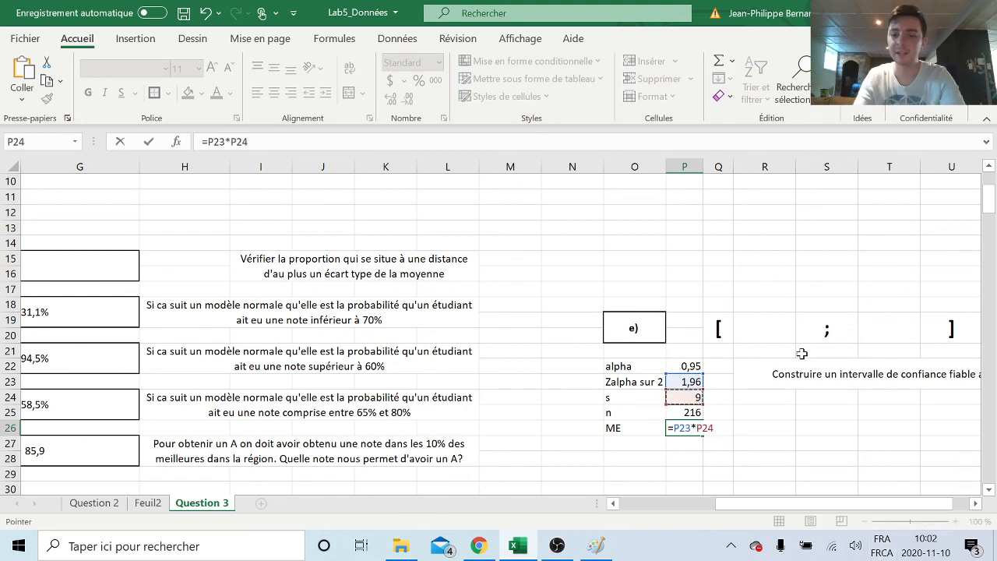
text(/raci)
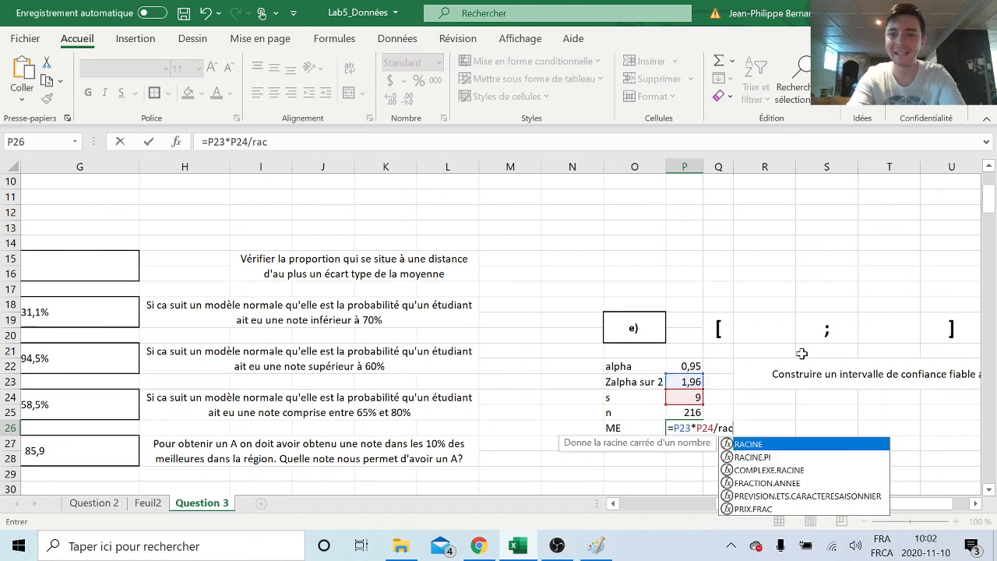
double_click(752, 445)
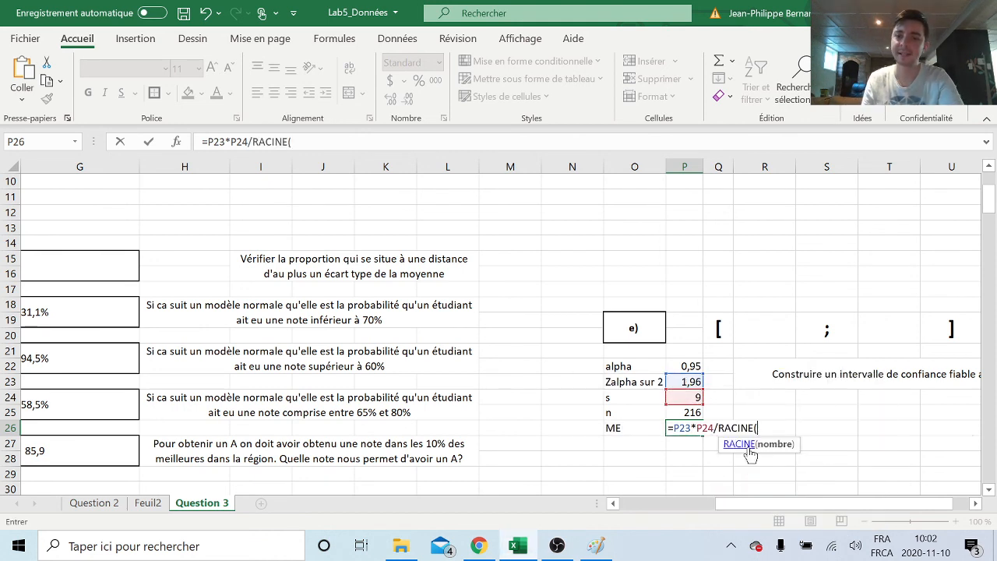
click(697, 413)
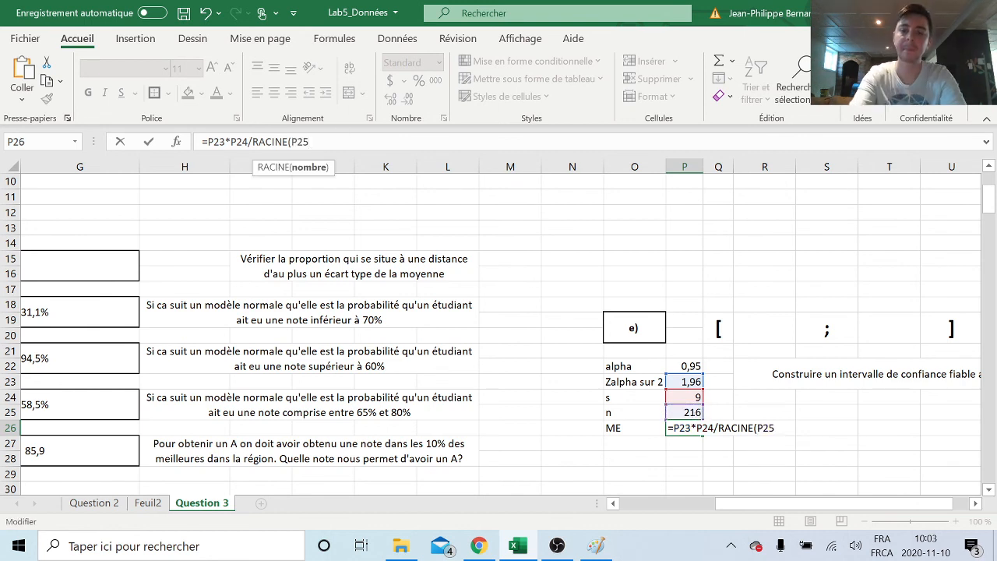
key(Return)
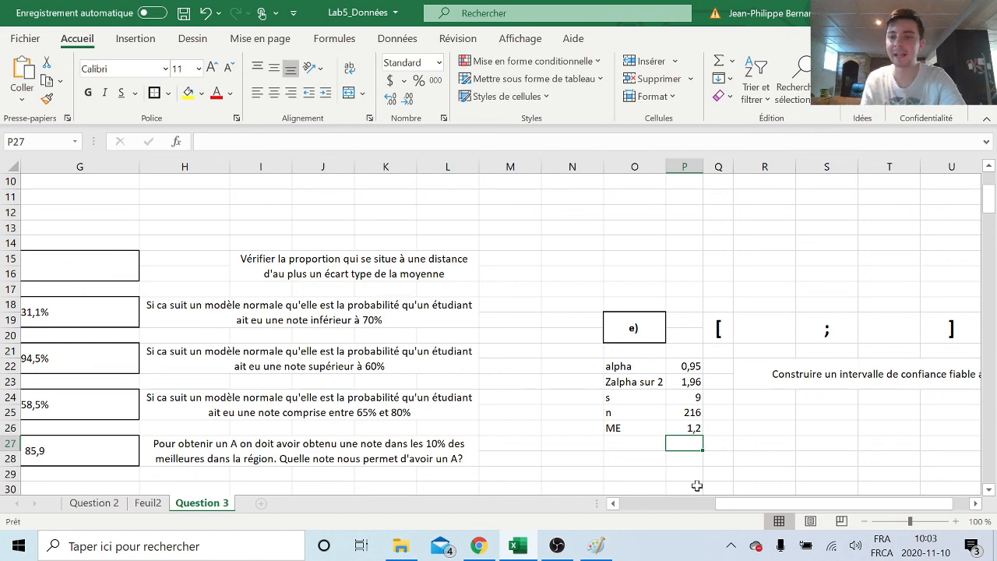
Start the interval's lower bound formula in R19 with a reference to the mean in E6.
click(975, 504)
click(975, 504)
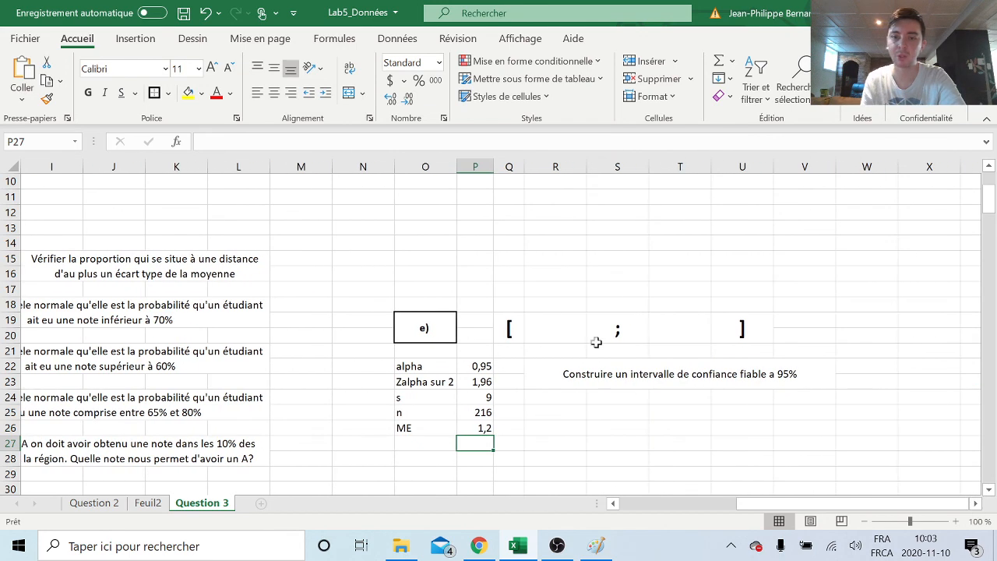
click(550, 335)
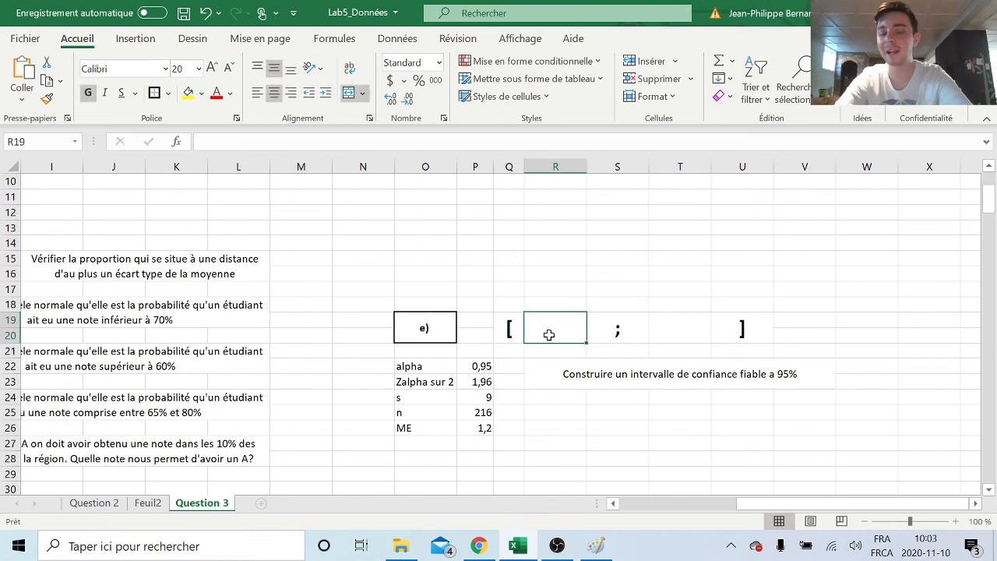
double_click(549, 335)
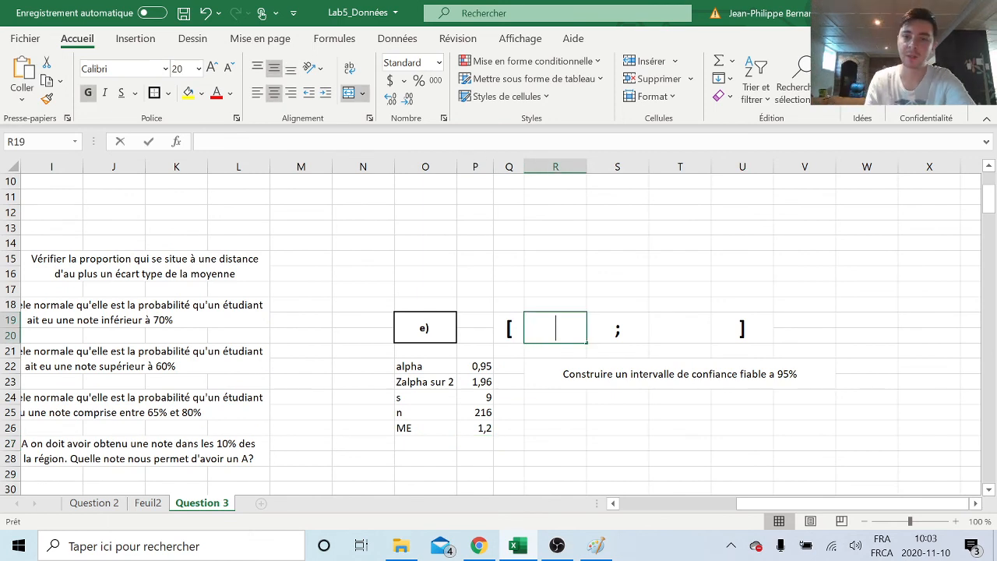
text(=)
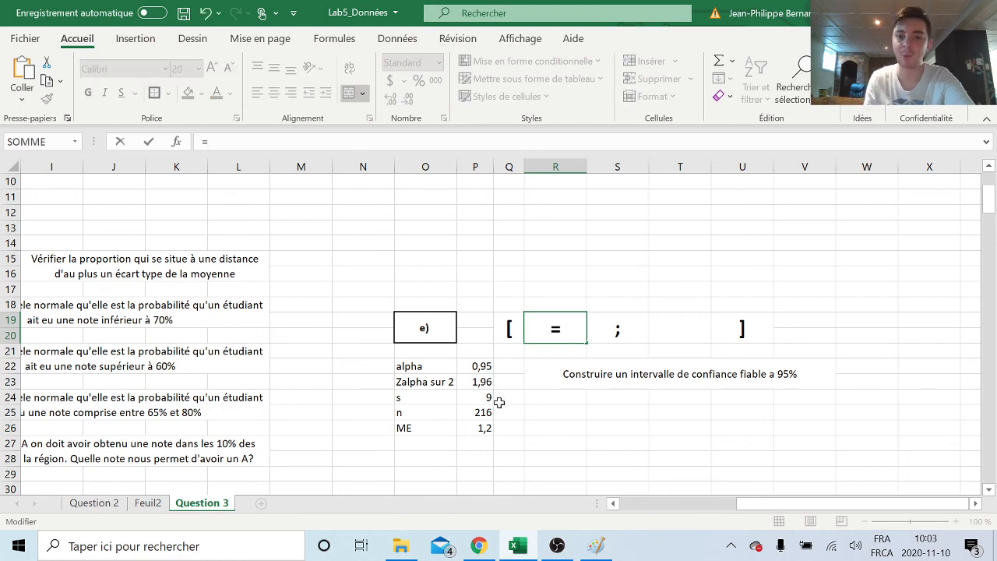
drag(767, 507, 669, 510)
scroll(343, 233, up, 2)
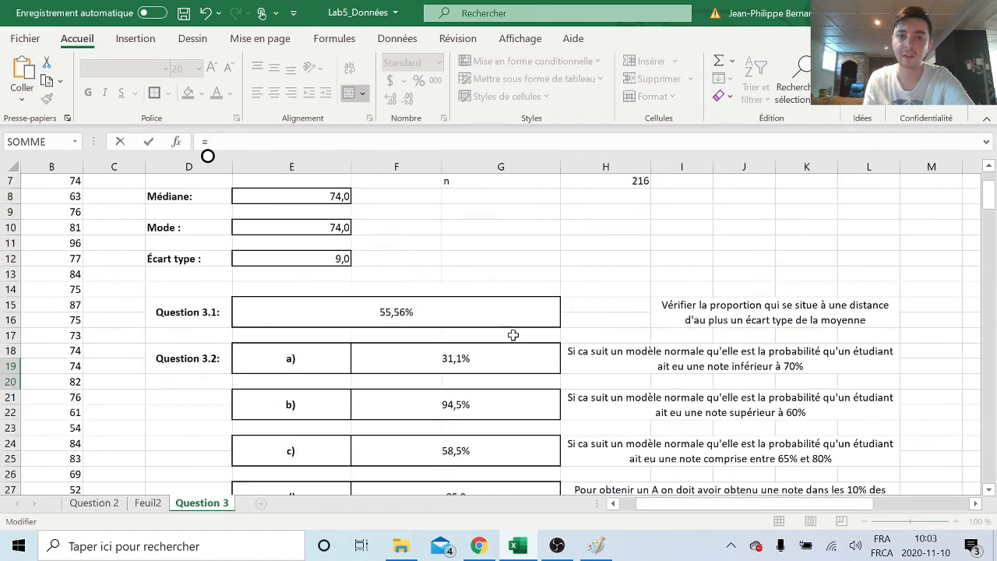
click(338, 215)
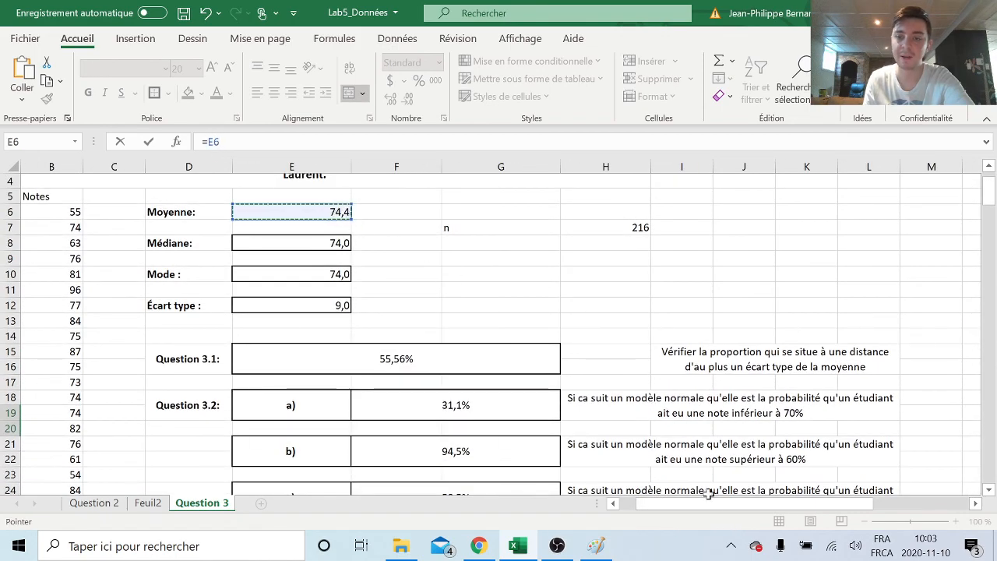
Complete the lower bound formula in R19 as =E6-P26, subtracting the margin of error.
drag(711, 503, 802, 519)
scroll(777, 397, down, 3)
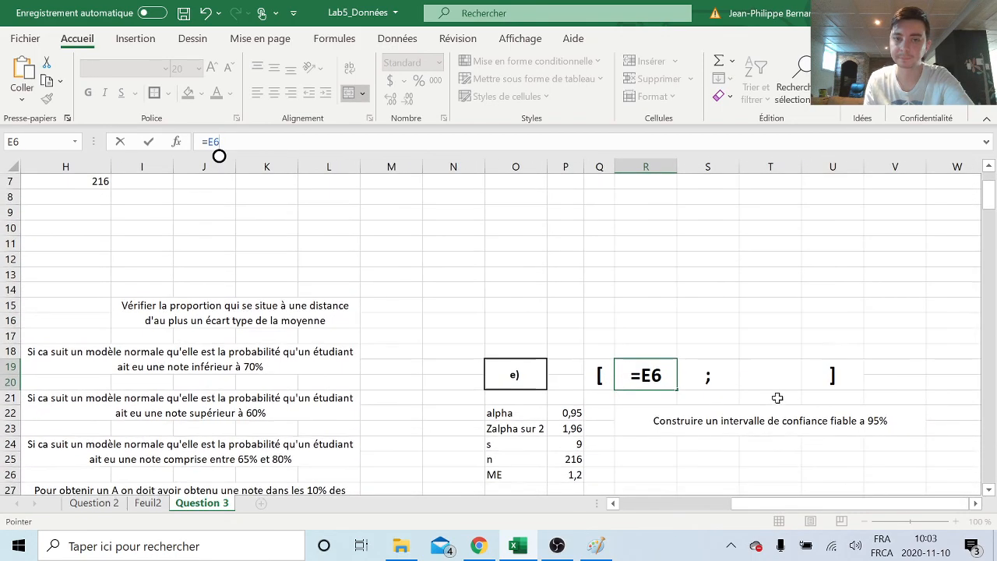
click(219, 142)
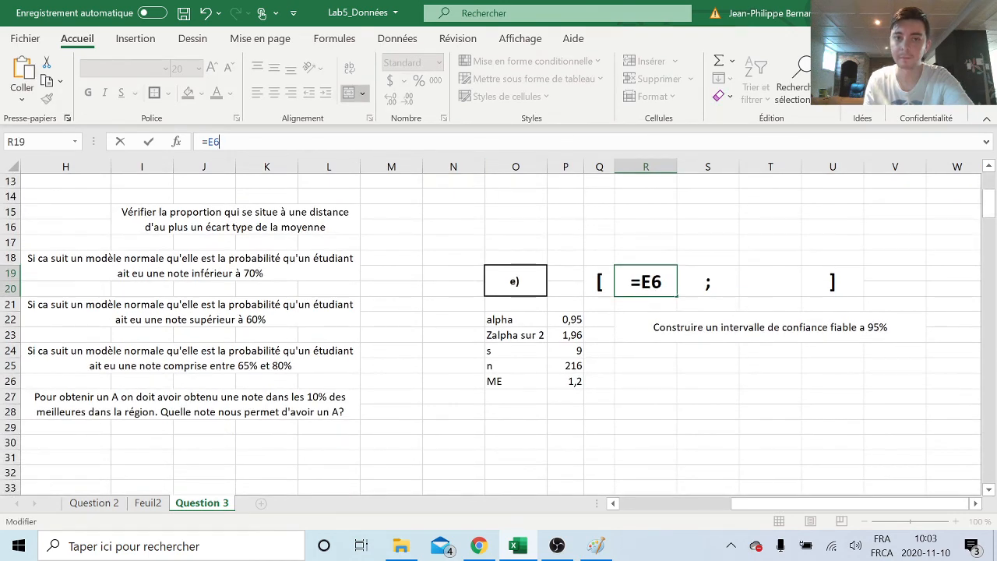
text(-)
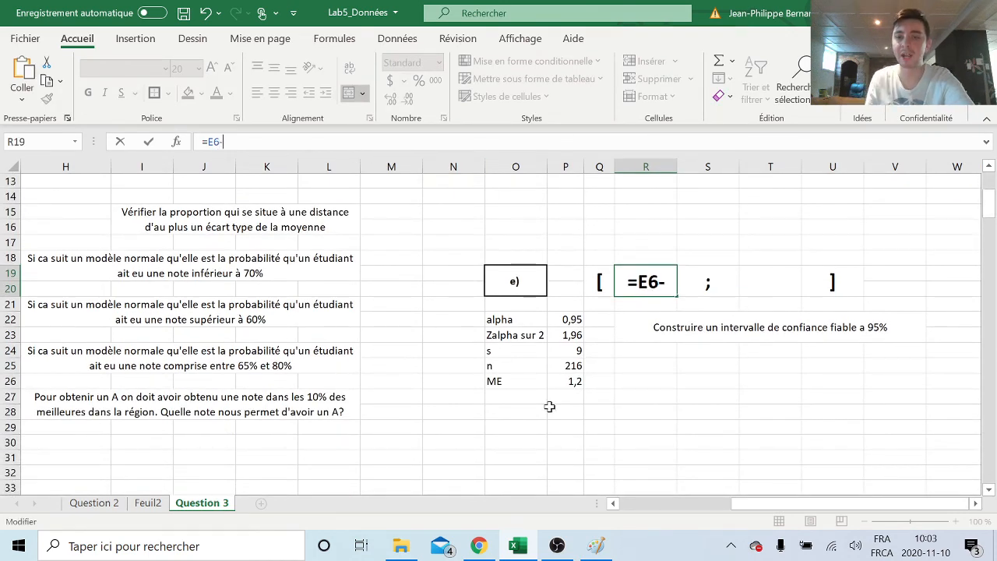
click(573, 381)
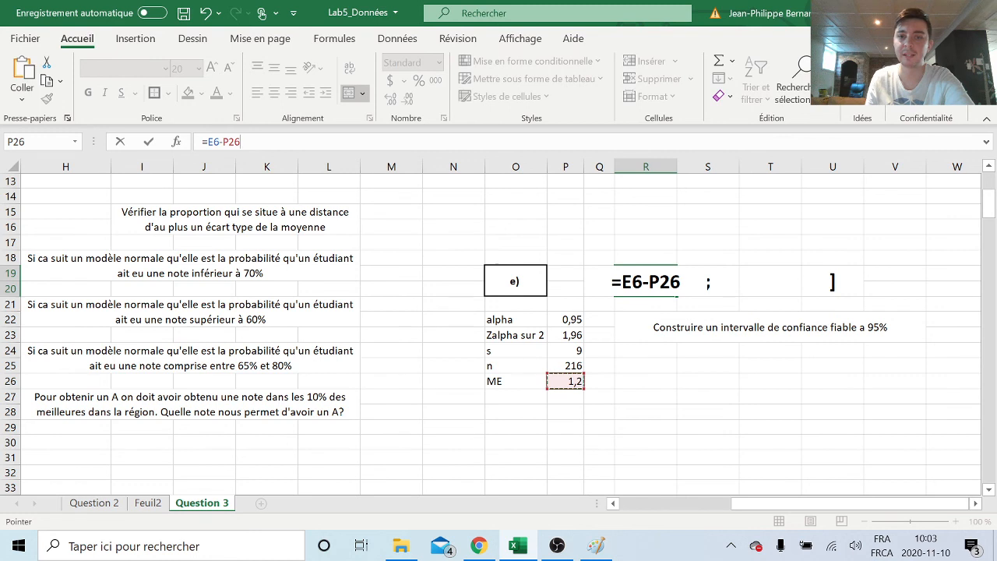
key(Return)
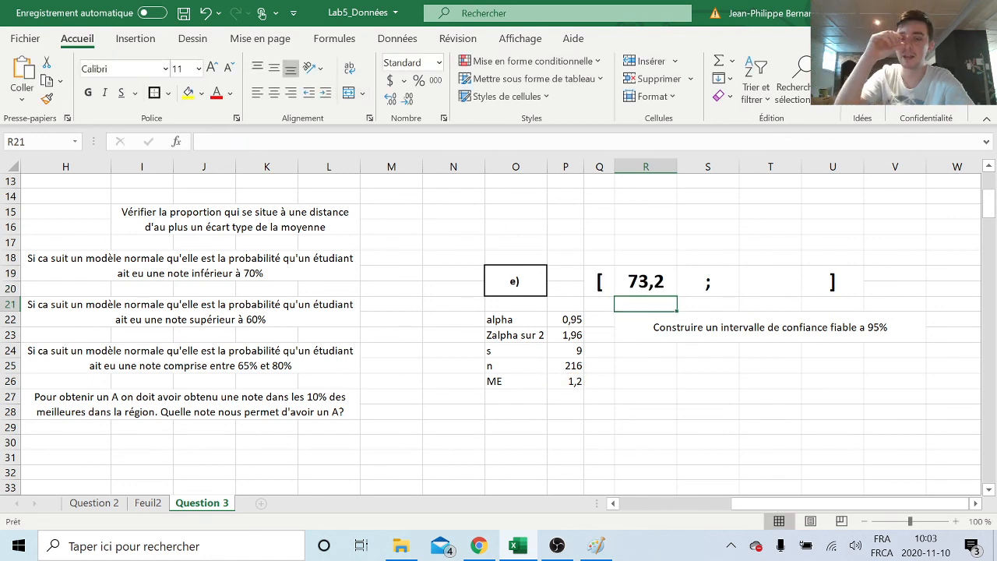
Start the interval's upper bound formula in T19 with a reference to the mean in E6.
click(773, 285)
text(=)
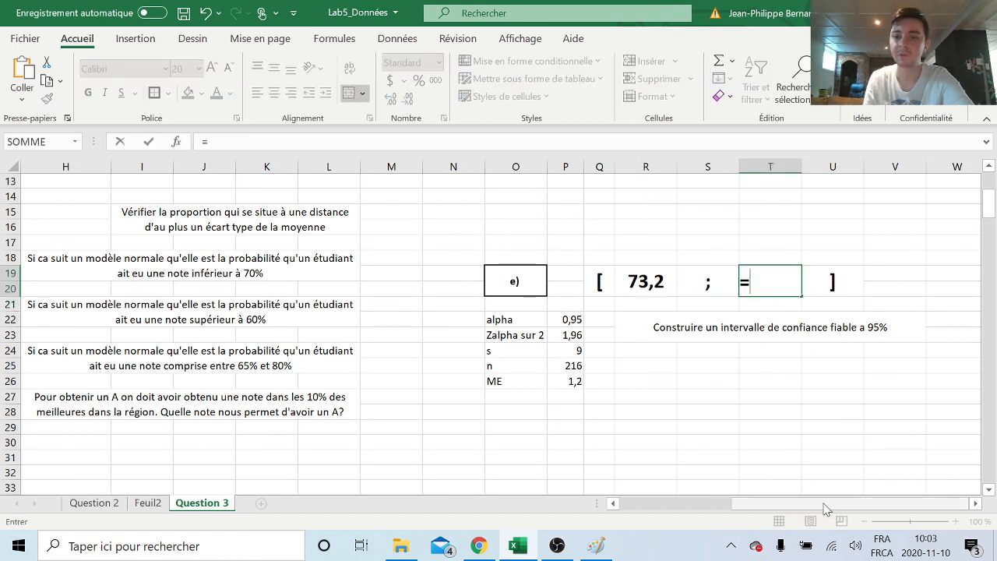
drag(828, 508, 803, 510)
scroll(534, 347, up, 4)
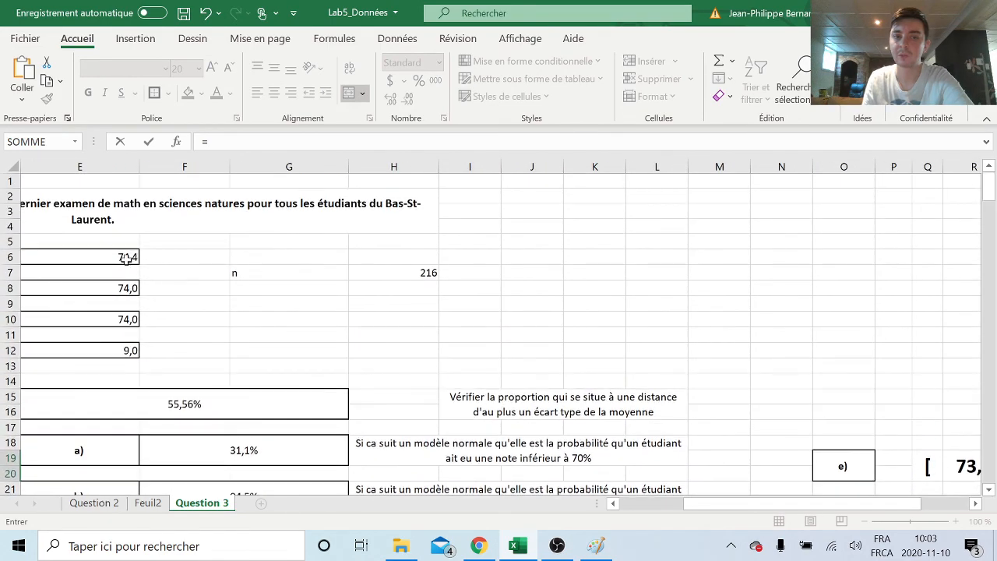
click(126, 259)
Complete the upper bound formula in T19 as =E6+P26, adding the margin of error.
drag(811, 504, 865, 504)
scroll(863, 421, down, 3)
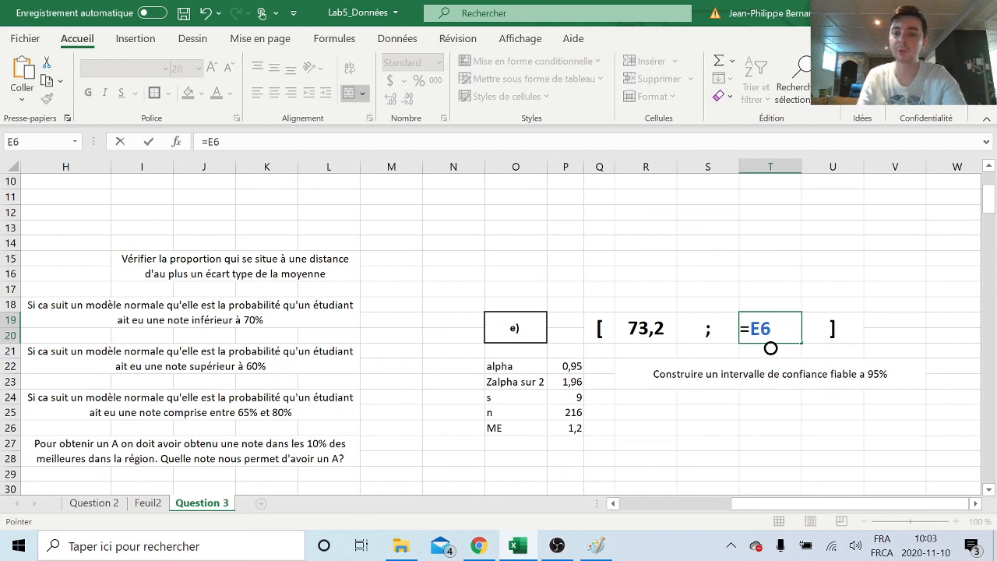
text(+)
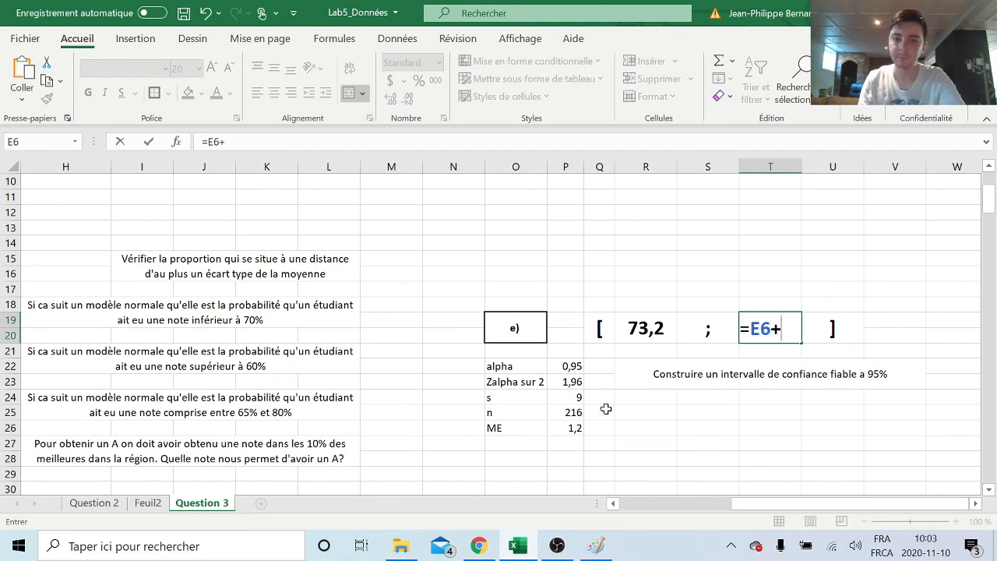
click(578, 428)
key(F2)
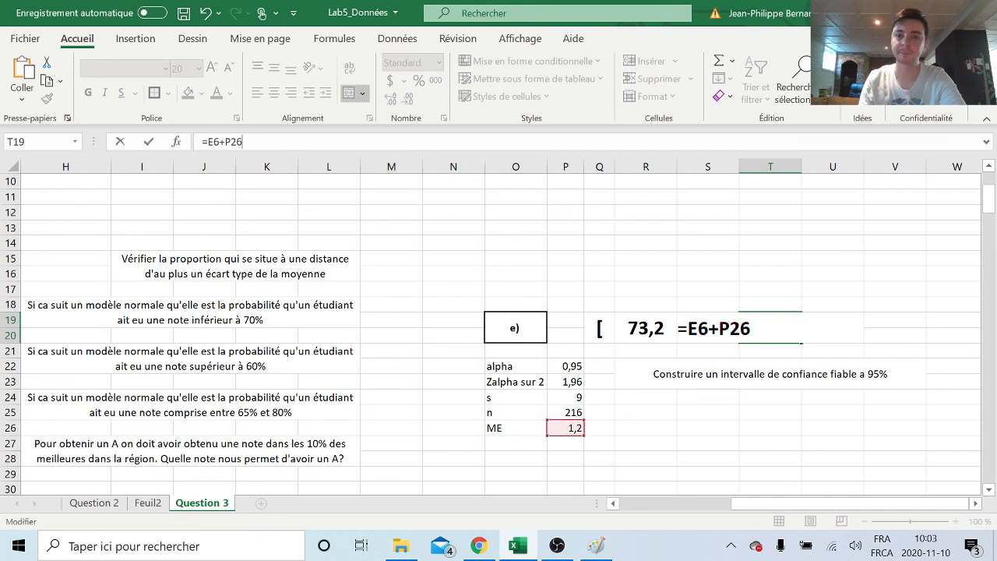
key(Return)
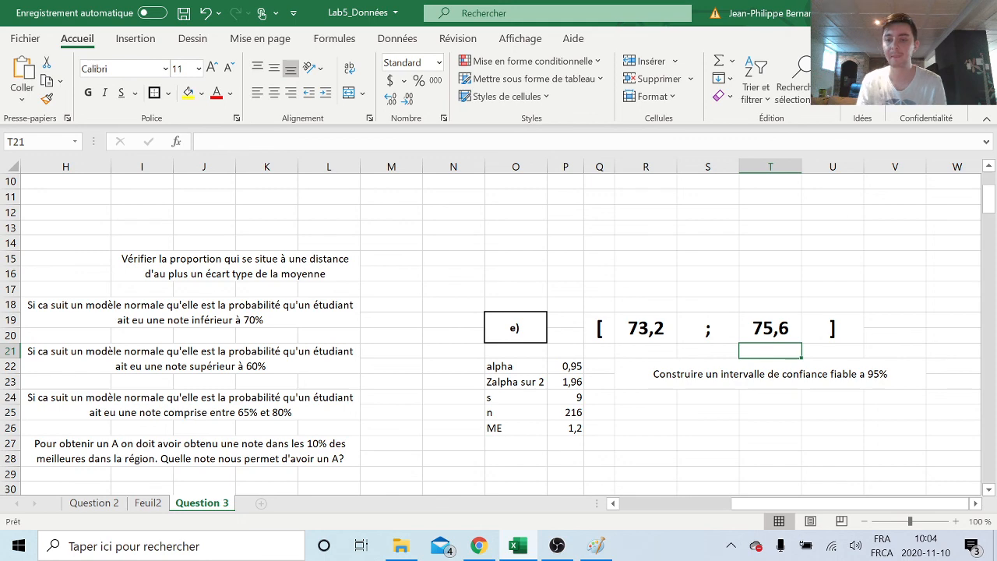
Try an alpha value of 0,99 in P22 for the confidence interval, and undo that change.
drag(788, 505, 841, 521)
scroll(510, 368, up, 3)
scroll(514, 371, down, 3)
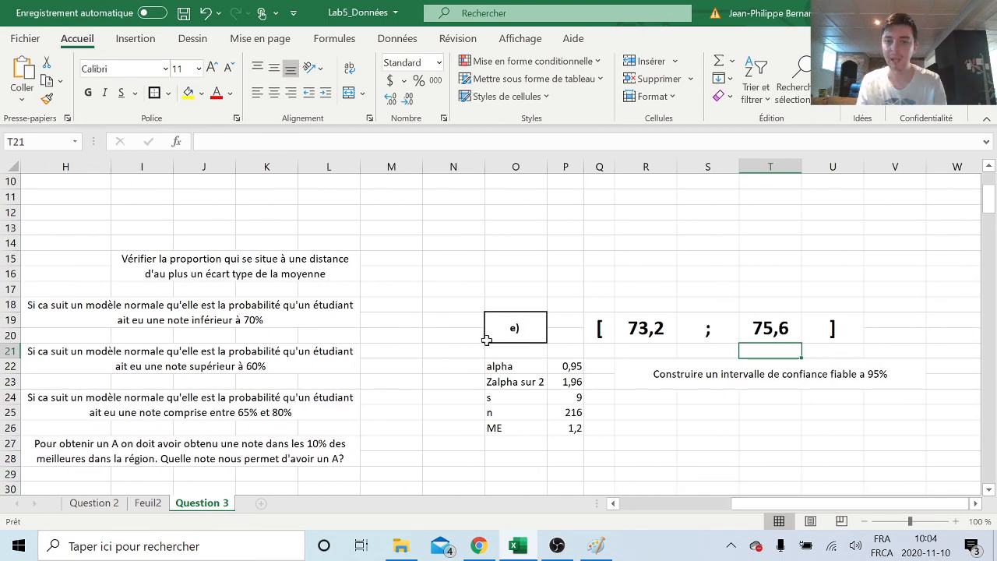
click(561, 364)
key(F2)
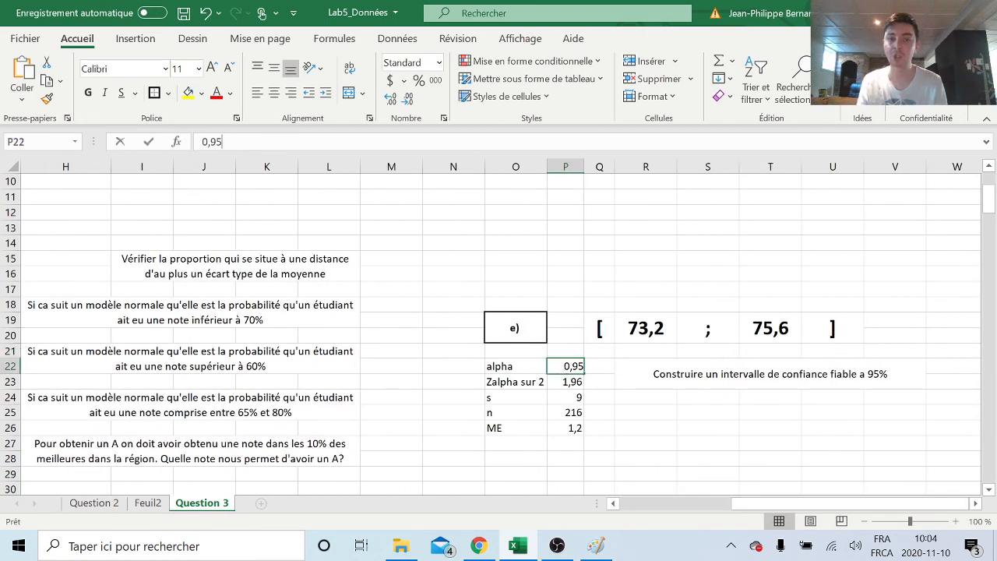
key(BackSpace)
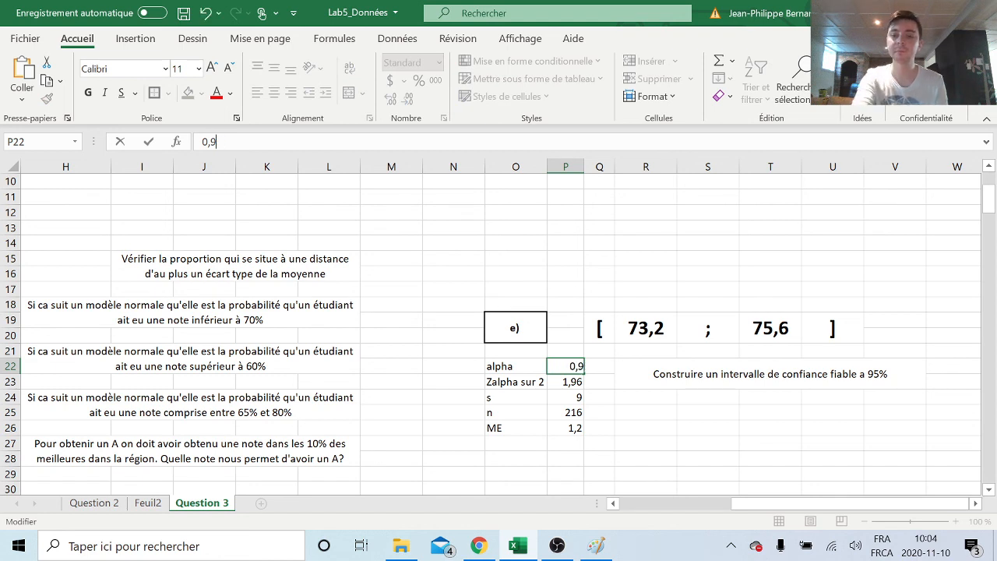
text(9)
key(Return)
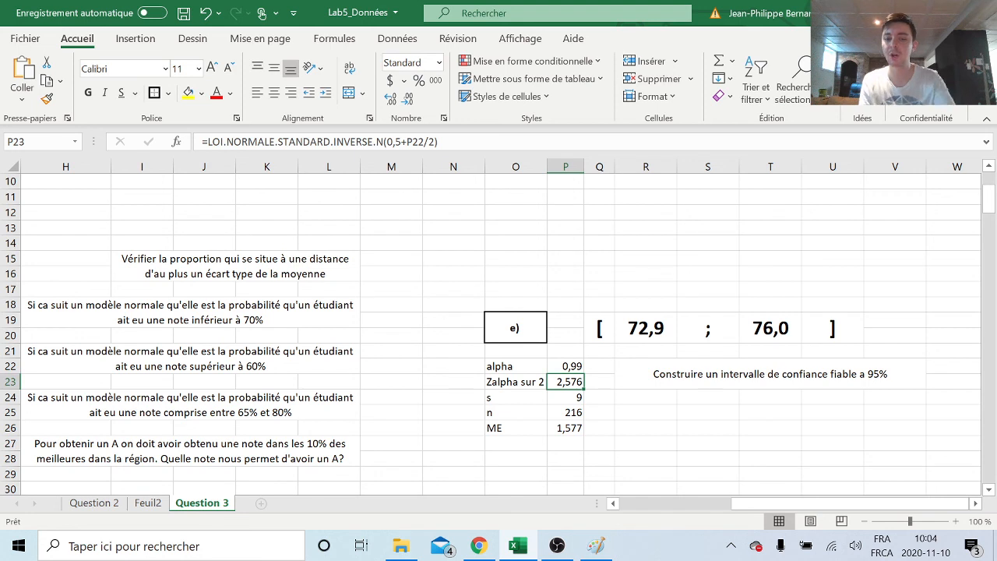
key(ctrl+z)
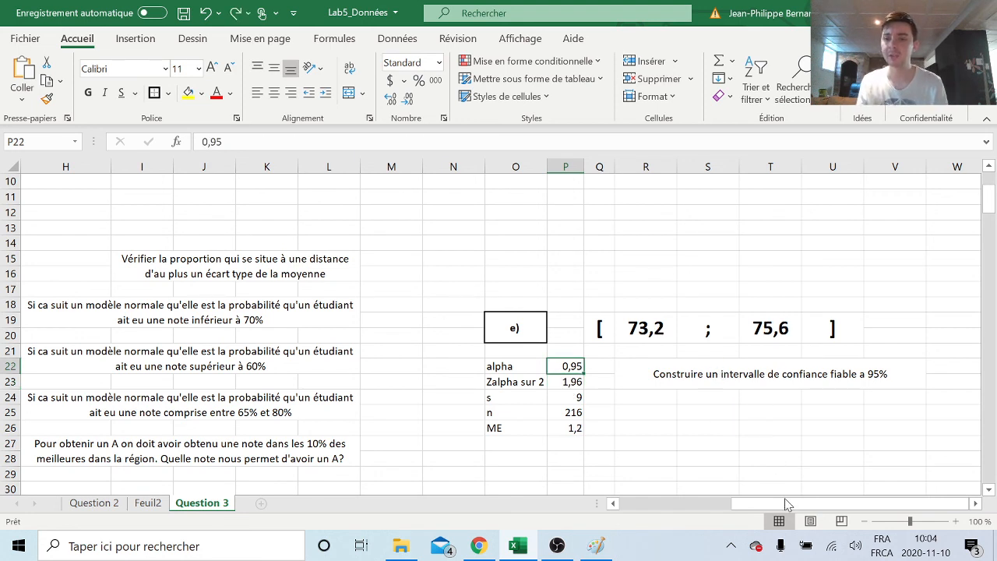
Review the question 3.1 answer, the 3.2 a) to d) results with their formulas, and the confidence interval in e).
drag(788, 504, 623, 507)
scroll(299, 269, up, 3)
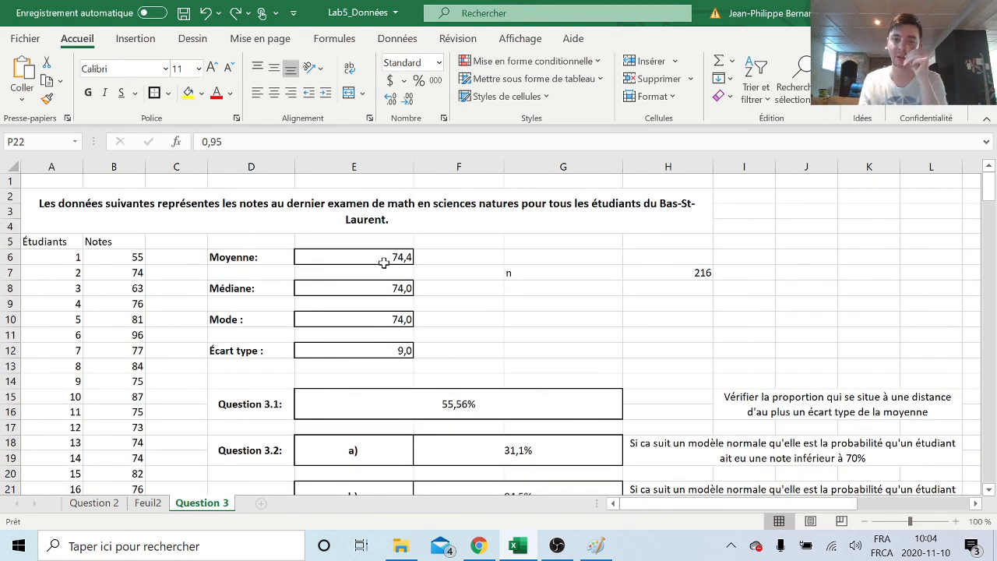
scroll(447, 299, down, 1)
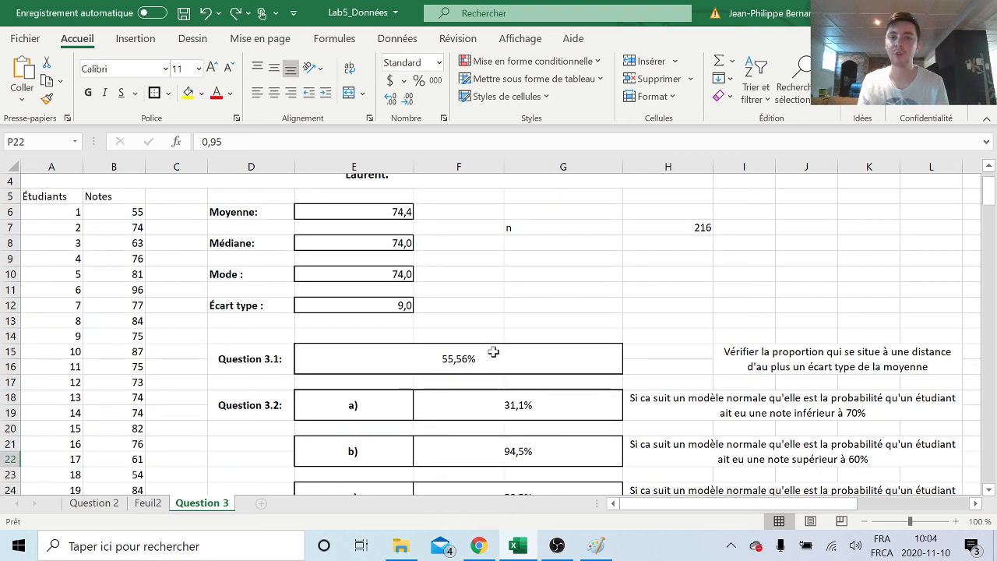
click(493, 352)
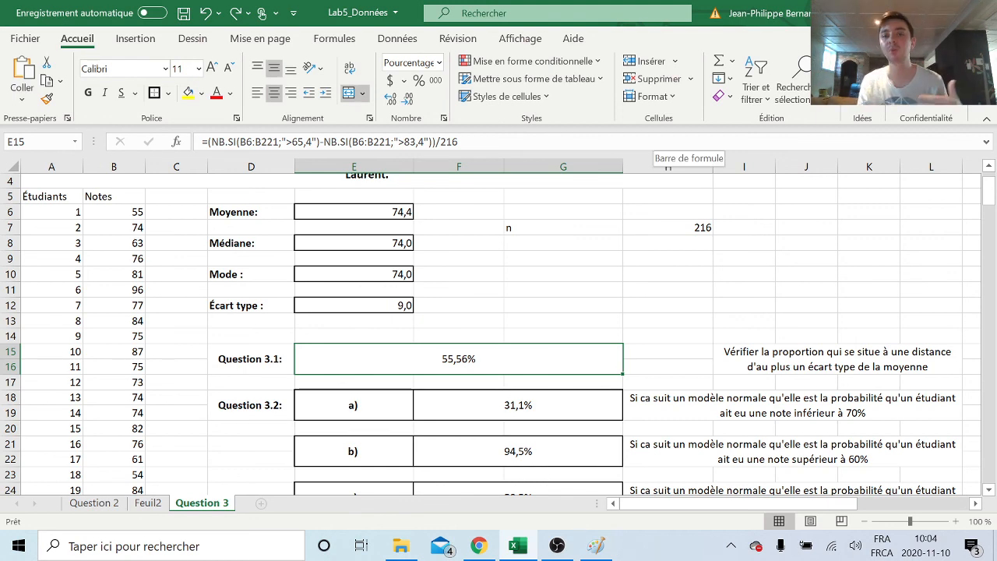
scroll(650, 192, down, 3)
drag(548, 260, 581, 371)
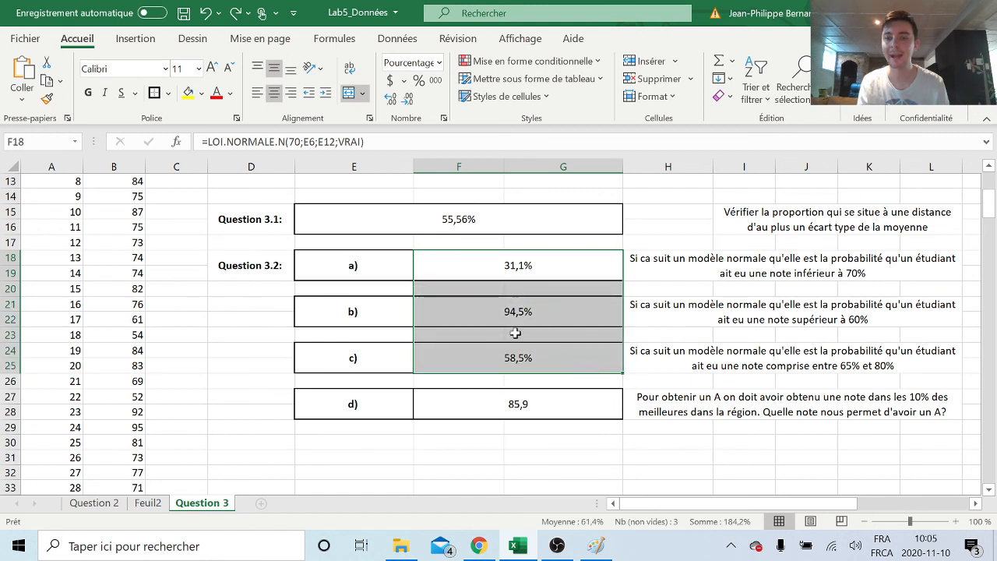
click(529, 404)
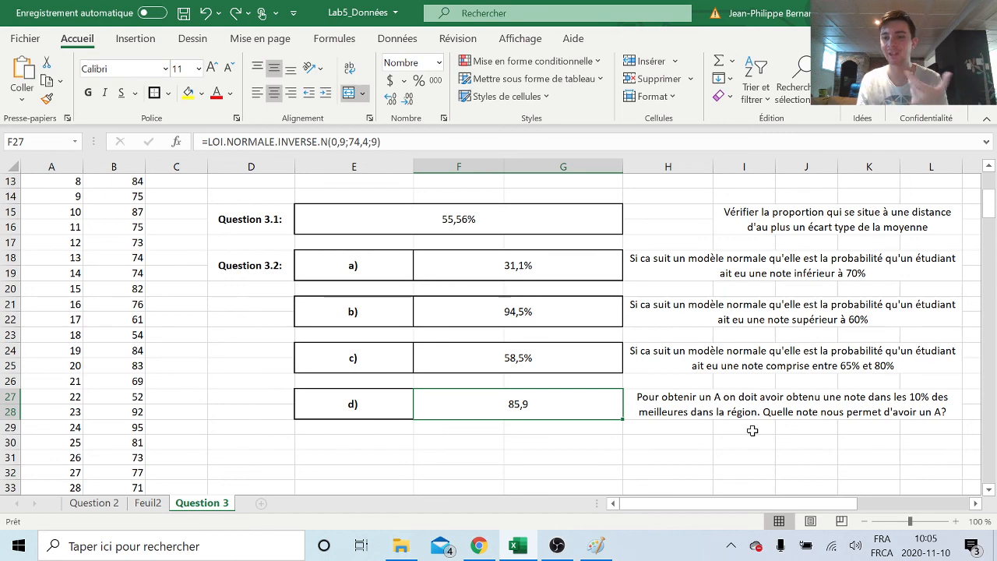
drag(810, 502, 940, 536)
drag(623, 280, 757, 286)
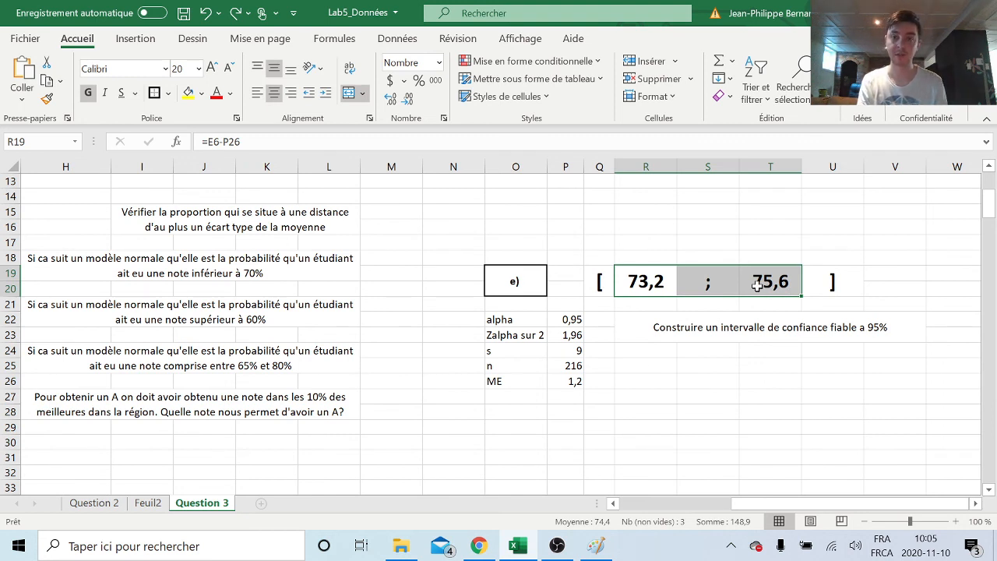
drag(930, 504, 659, 480)
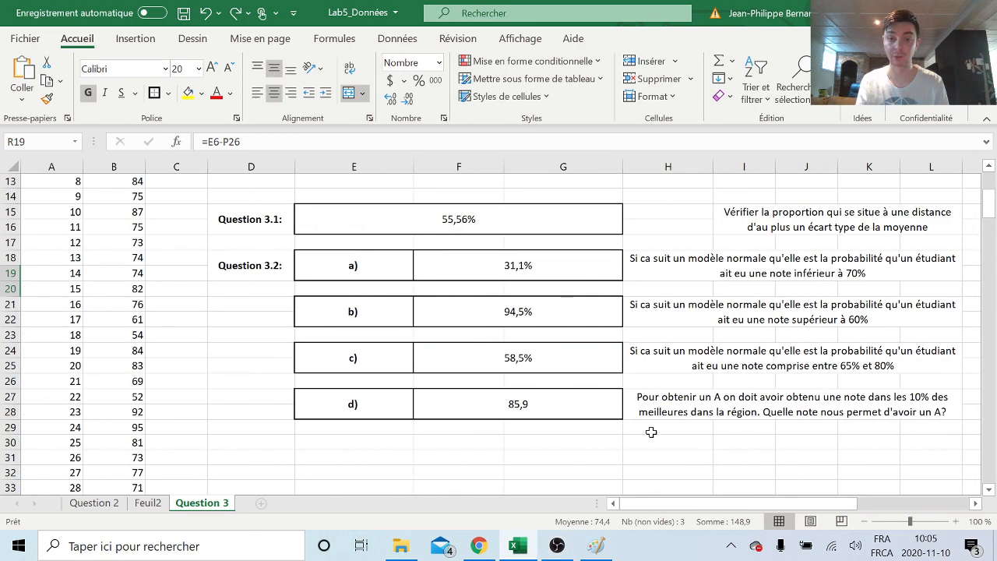
scroll(653, 430, up, 4)
scroll(654, 430, down, 2)
scroll(653, 430, down, 2)
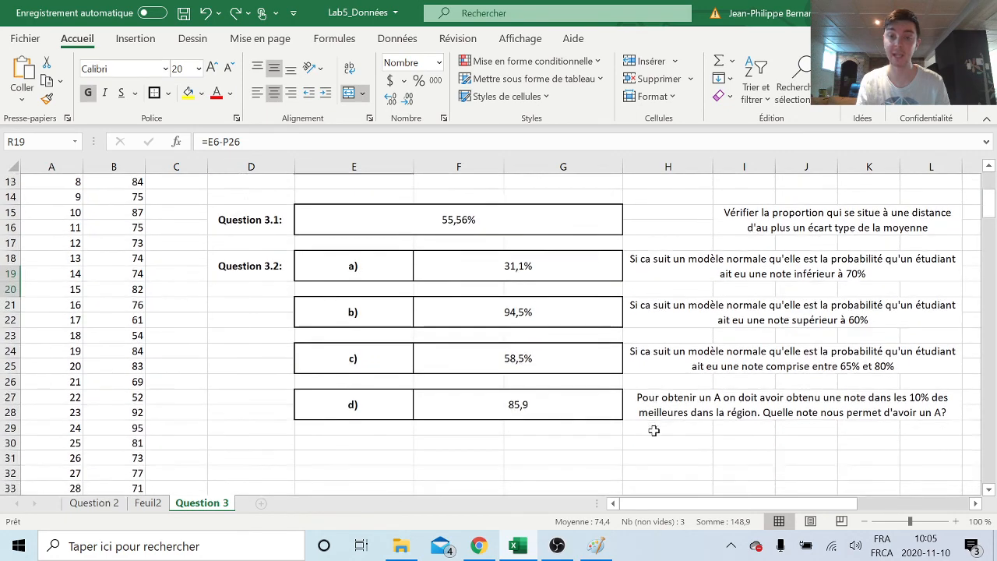
scroll(653, 430, up, 4)
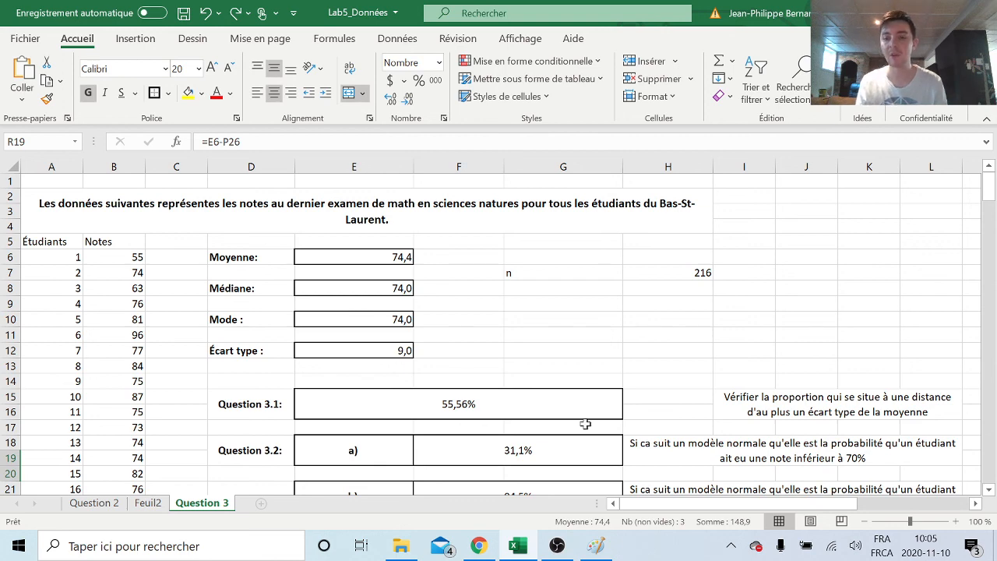
click(575, 550)
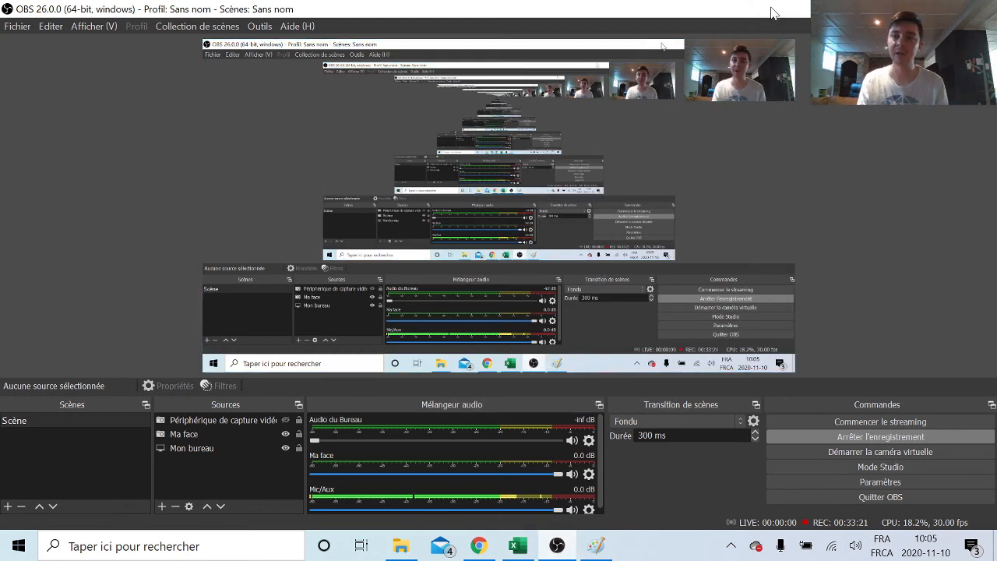